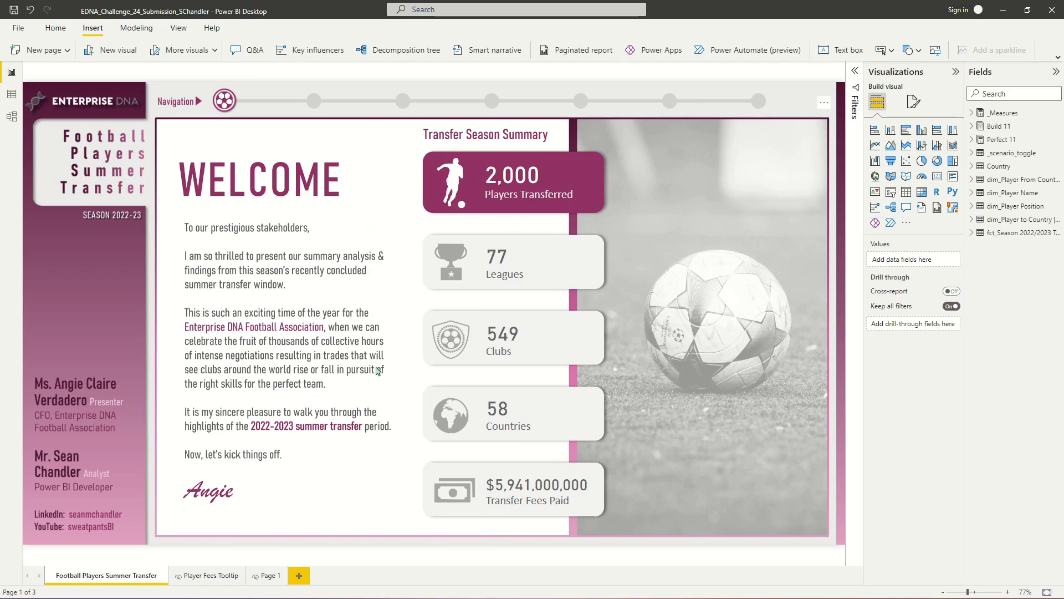
# - Browse through each page of the report using the navigation bar, returning to the welcome page
pyautogui.keyDown('ctrl'); pyautogui.click(313, 103); pyautogui.keyUp('ctrl')
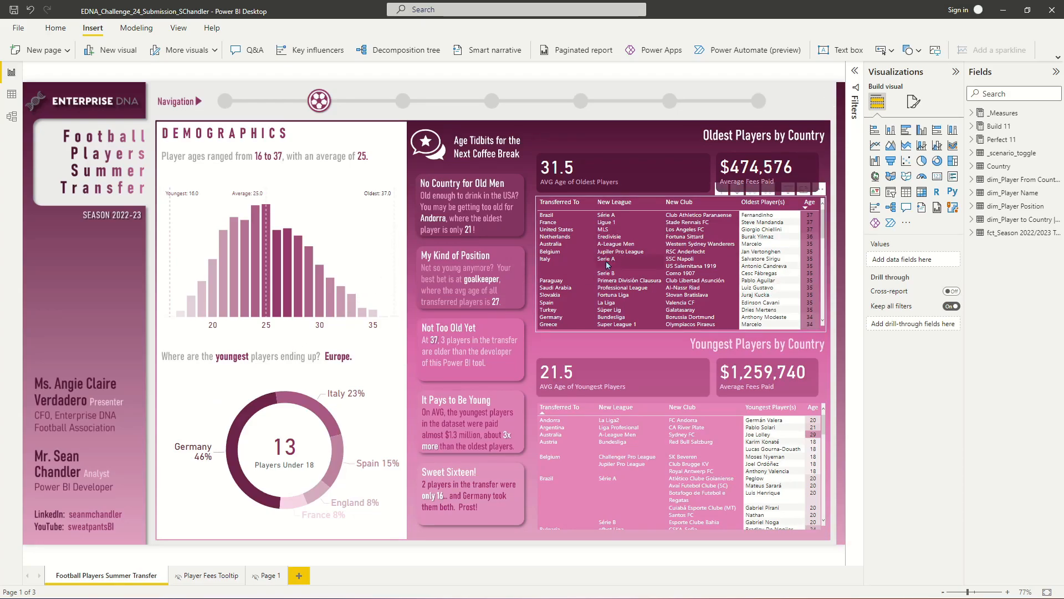
pyautogui.keyDown('ctrl'); pyautogui.click(405, 100); pyautogui.keyUp('ctrl')
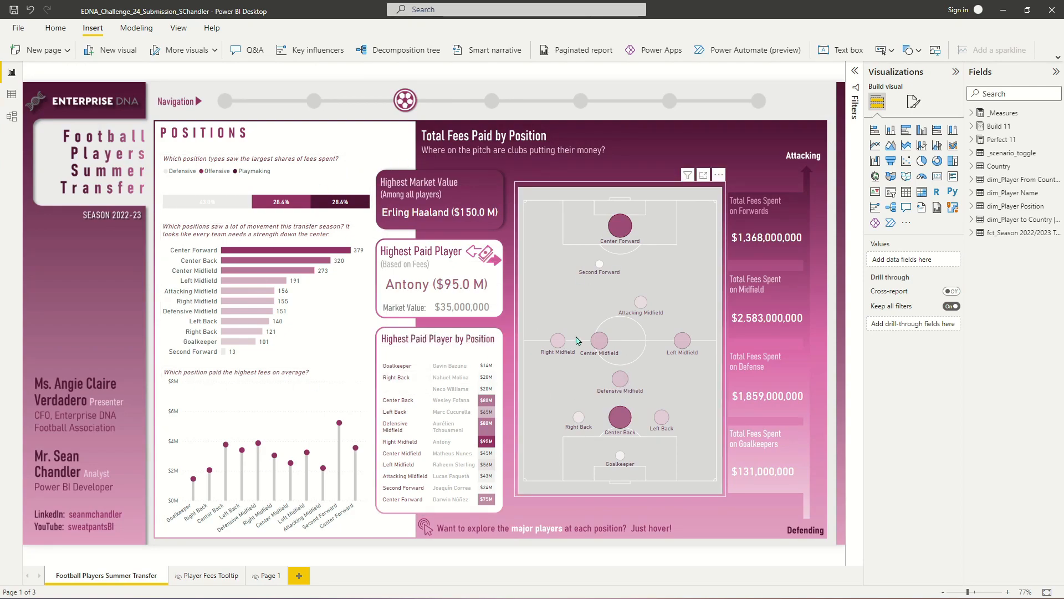
pyautogui.keyDown('ctrl'); pyautogui.click(492, 102); pyautogui.keyUp('ctrl')
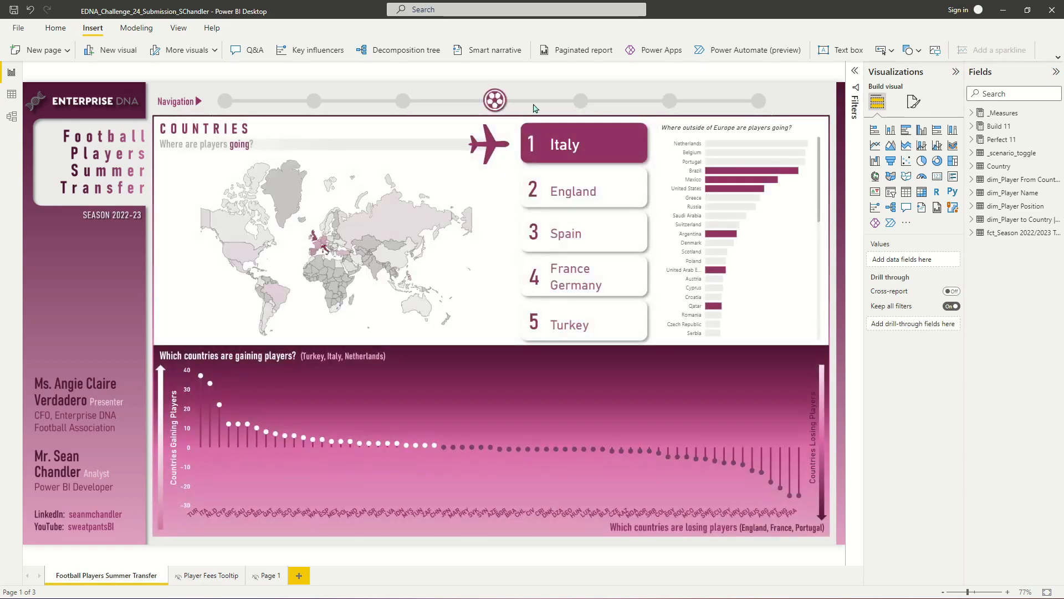
pyautogui.keyDown('ctrl'); pyautogui.click(581, 104); pyautogui.keyUp('ctrl')
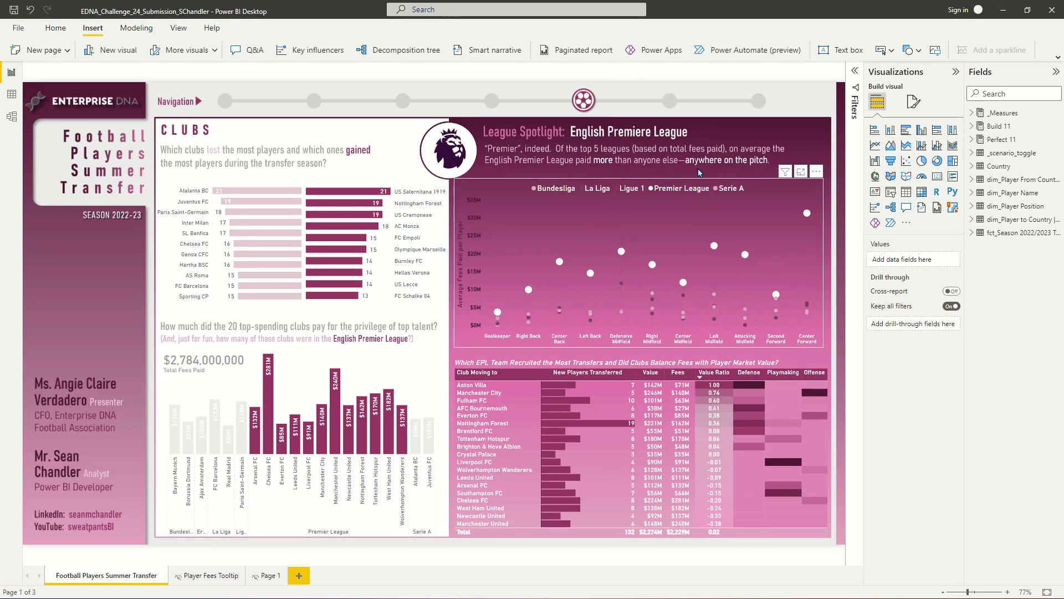
pyautogui.keyDown('ctrl'); pyautogui.click(670, 101); pyautogui.keyUp('ctrl')
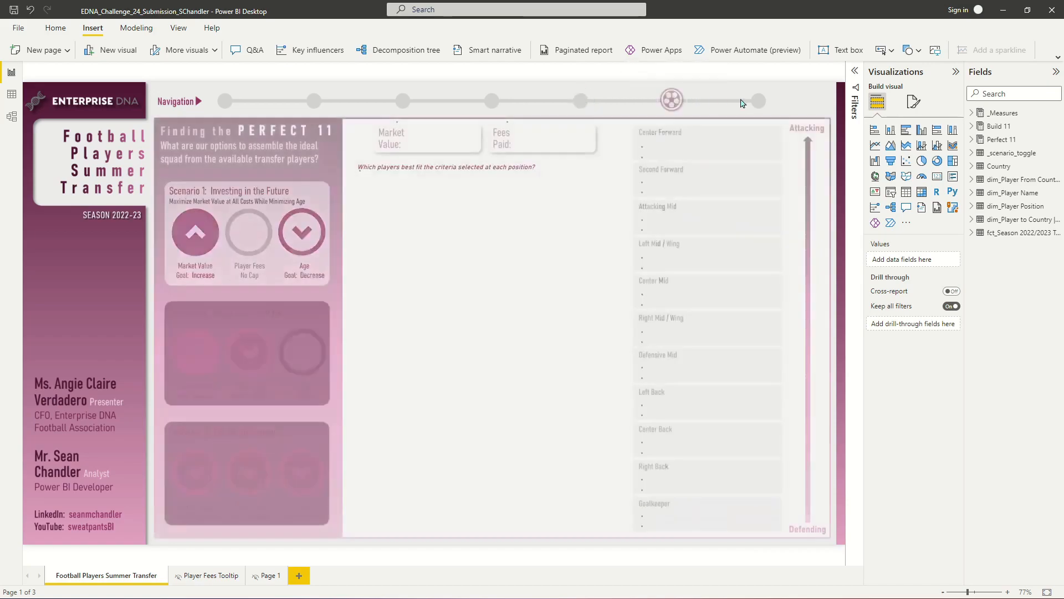
pyautogui.keyDown('ctrl'); pyautogui.click(755, 102); pyautogui.keyUp('ctrl')
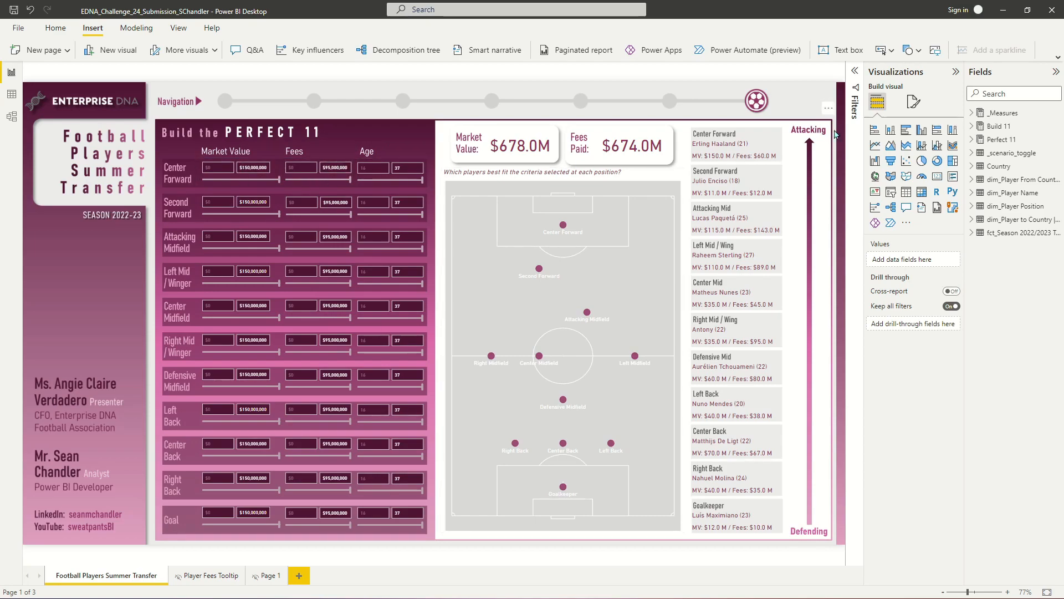
pyautogui.keyDown('ctrl'); pyautogui.click(227, 102); pyautogui.keyUp('ctrl')
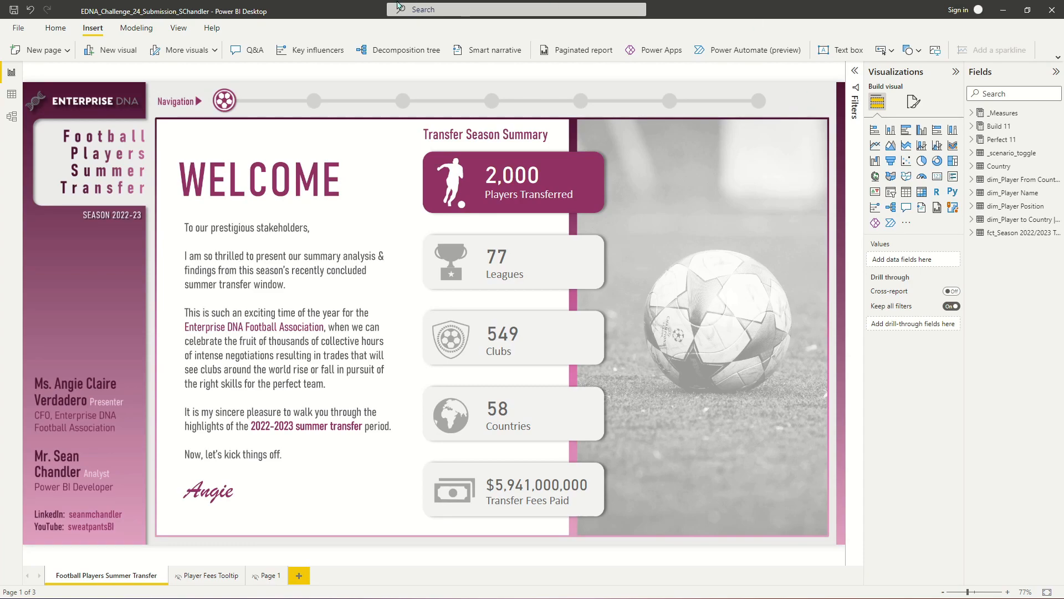
pyautogui.click(856, 76)
pyautogui.click(856, 76)
pyautogui.click(857, 75)
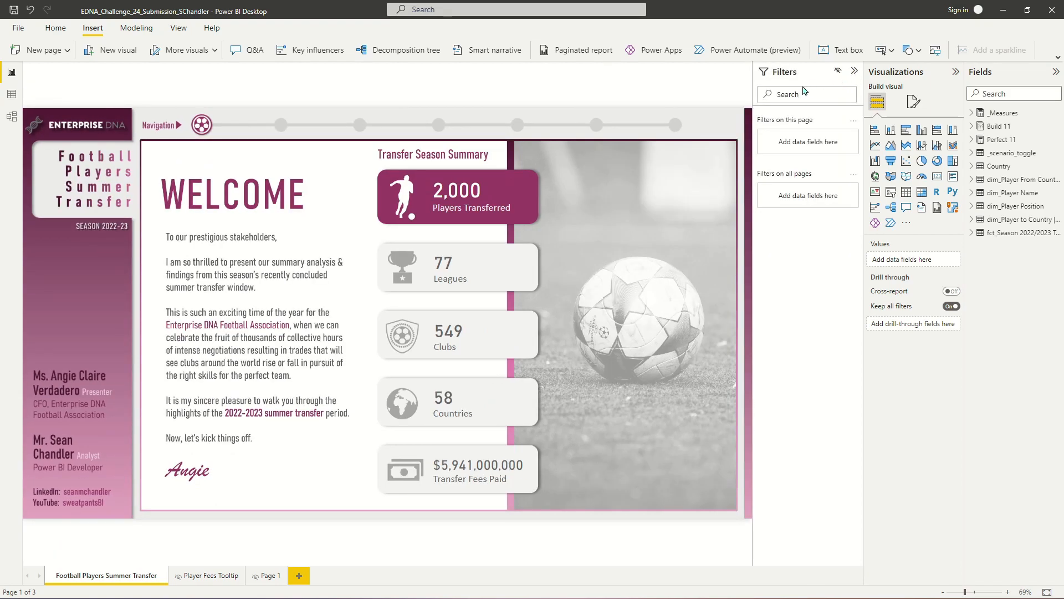
pyautogui.click(855, 72)
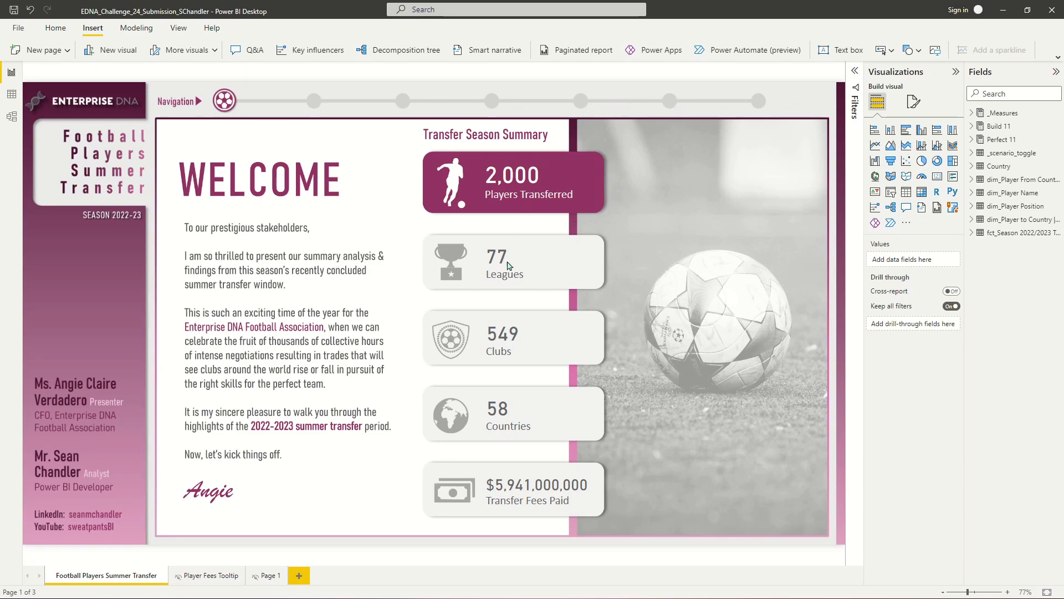
# - Switch to the browser and search the uxwing icon site for "menu" icons
pyautogui.click(660, 528)
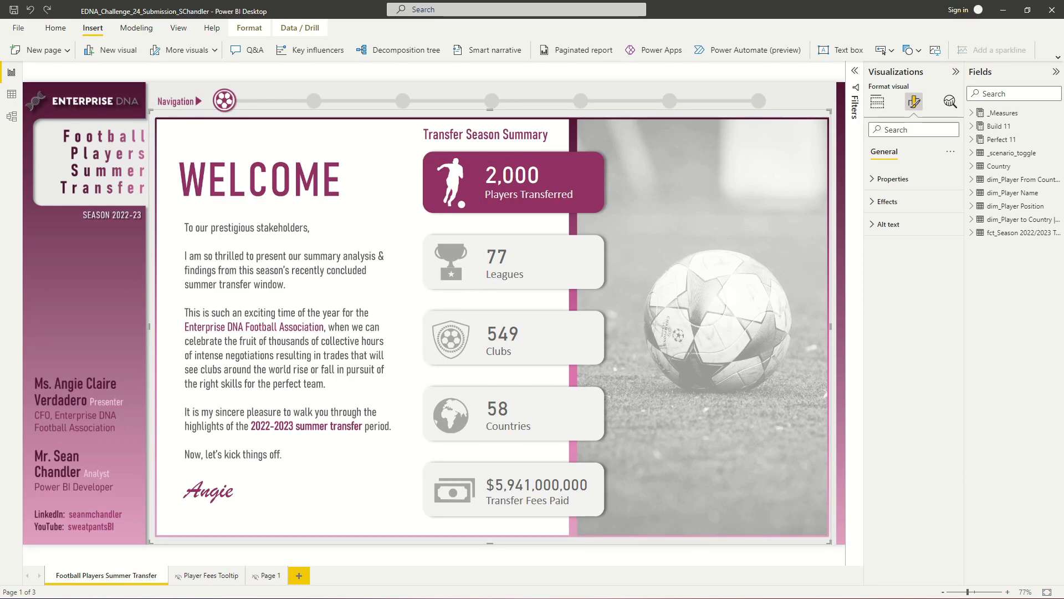
pyautogui.hotkey('alt', 'Tab')
pyautogui.click(345, 299)
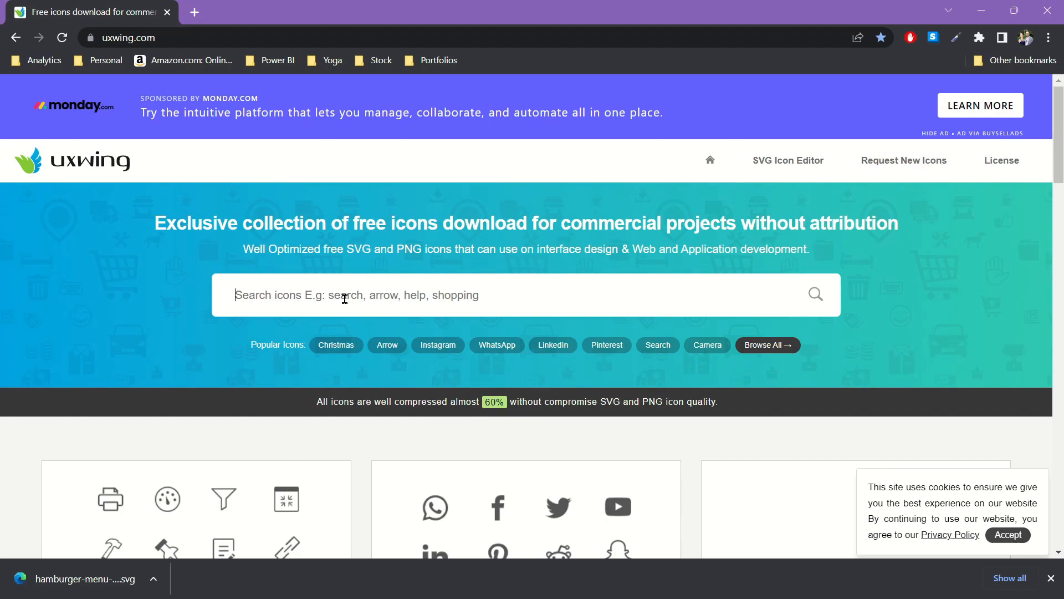
pyautogui.write('menu')
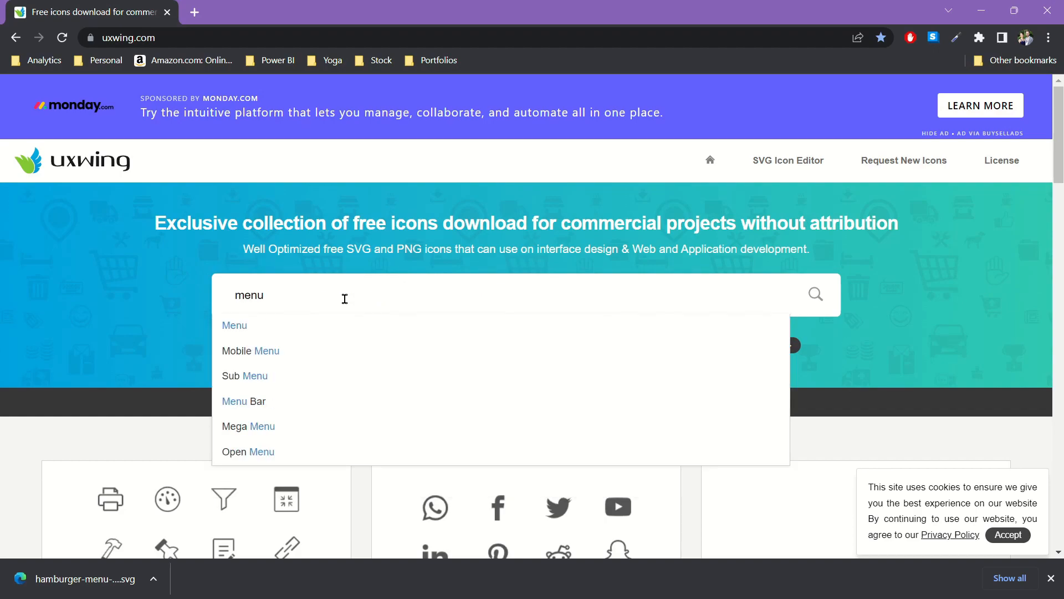
pyautogui.press('Return')
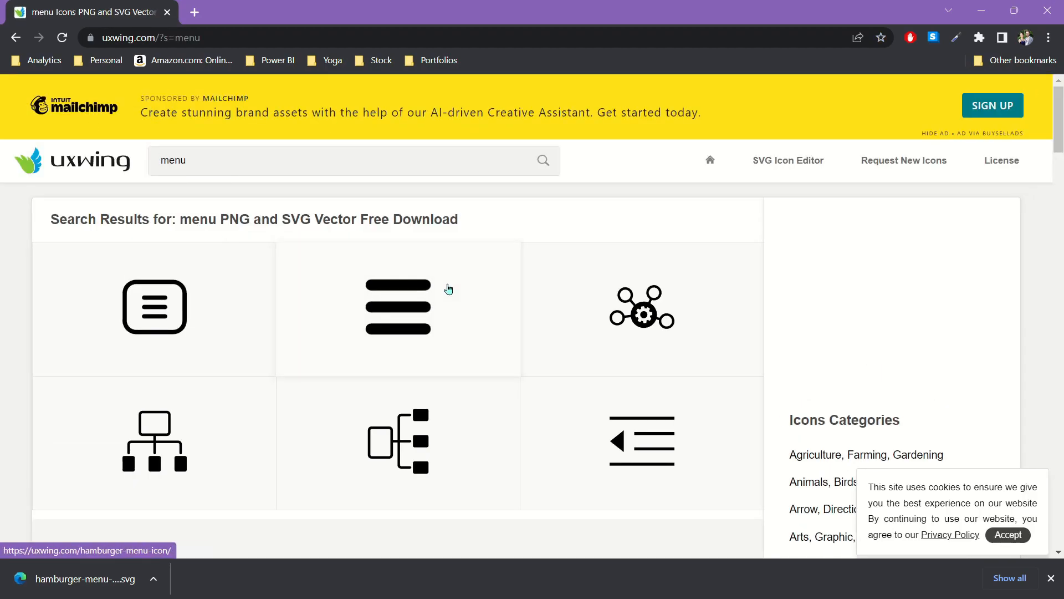
# - Open the Hamburger Menu icon from the search results and download it as an SVG
pyautogui.scroll(-17, 610, 270)
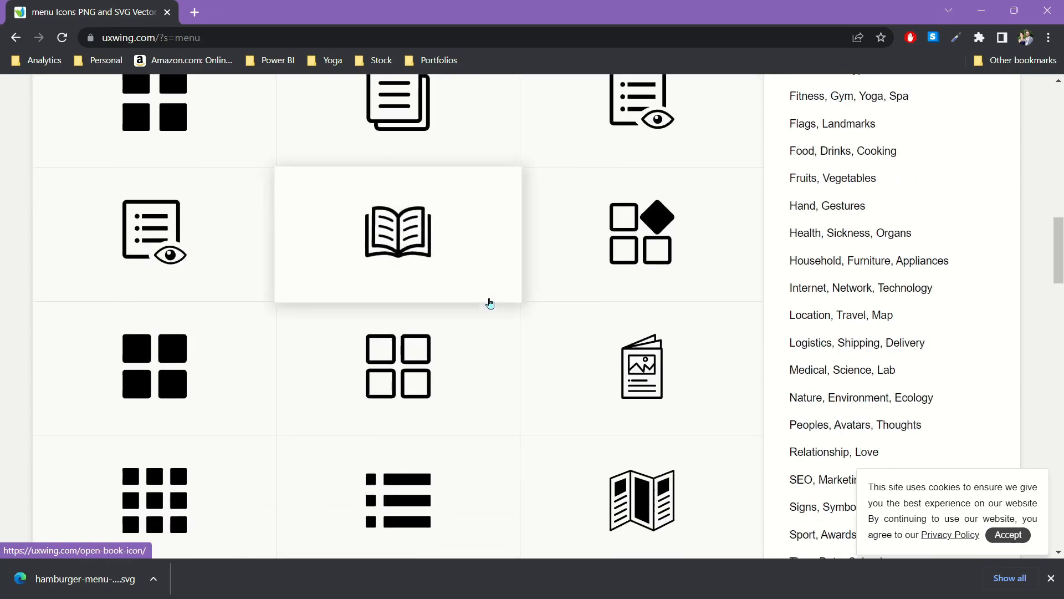
pyautogui.scroll(-13, 492, 303)
pyautogui.scroll(9, 494, 300)
pyautogui.scroll(20, 499, 303)
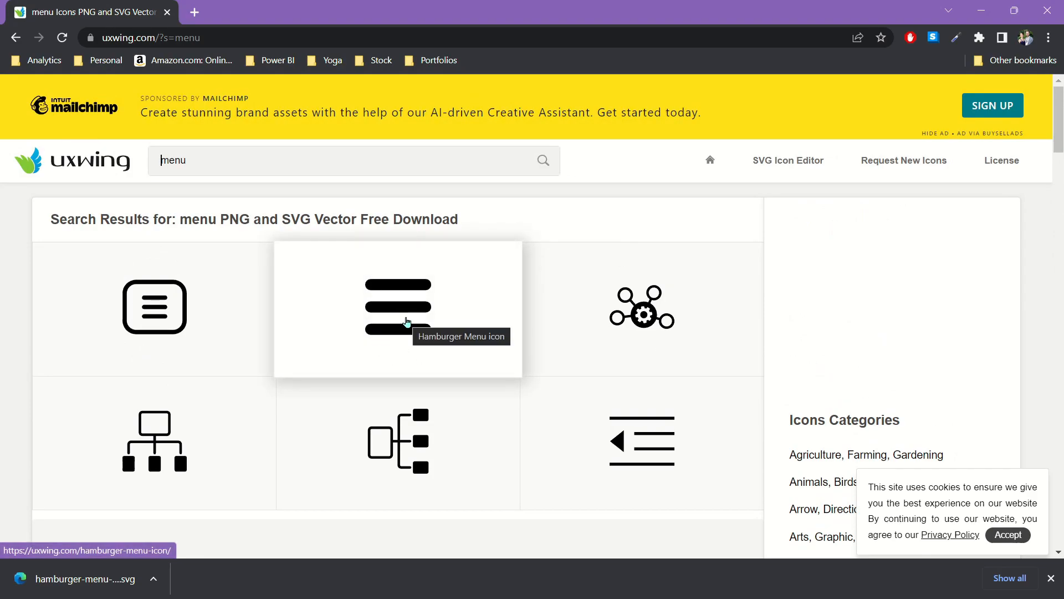
pyautogui.click(407, 321)
pyautogui.scroll(-4, 433, 361)
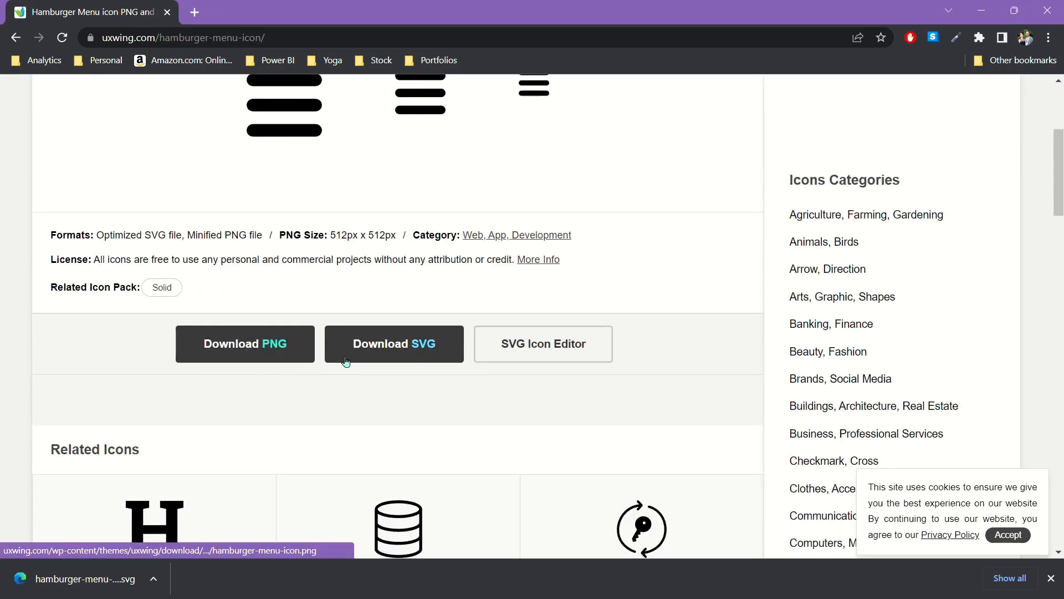
pyautogui.click(404, 351)
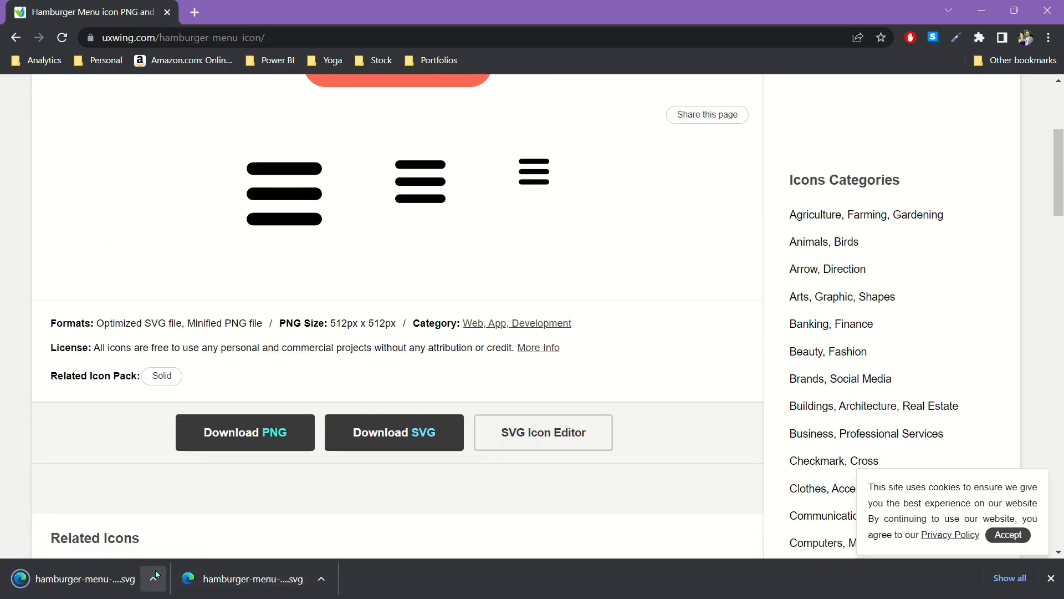
# - Insert the downloaded hamburger menu SVG into a blank PowerPoint slide and place two copies side by side
pyautogui.click(153, 579)
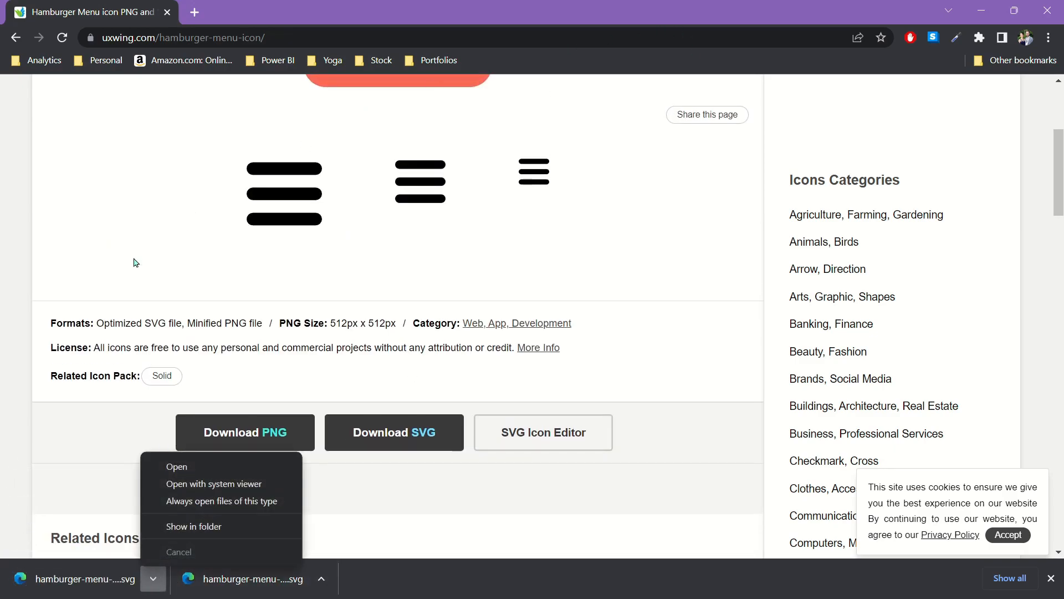
pyautogui.click(185, 526)
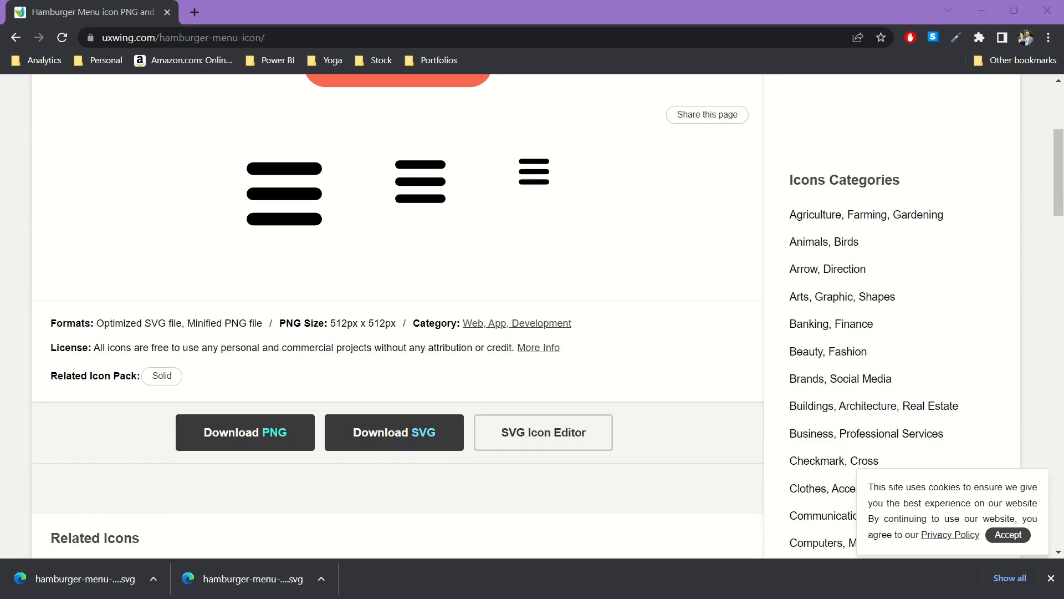
pyautogui.hotkey('alt', 'Tab')
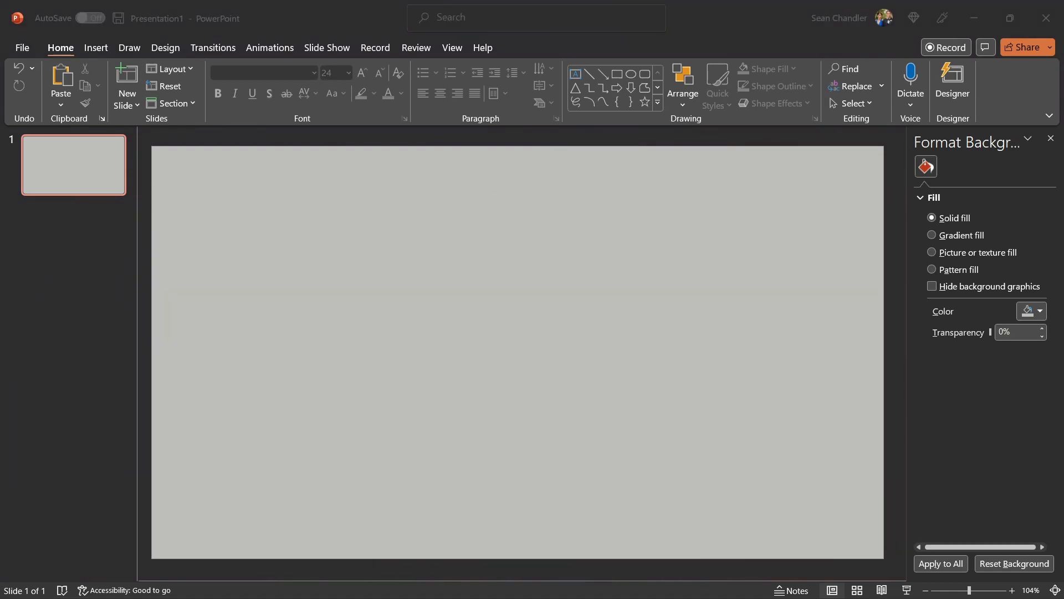
pyautogui.moveTo(288, 328); pyautogui.dragTo(478, 291)
pyautogui.moveTo(531, 335); pyautogui.dragTo(405, 302)
pyautogui.hotkey('ctrl', 'v')
pyautogui.click(335, 333)
pyautogui.click(327, 306)
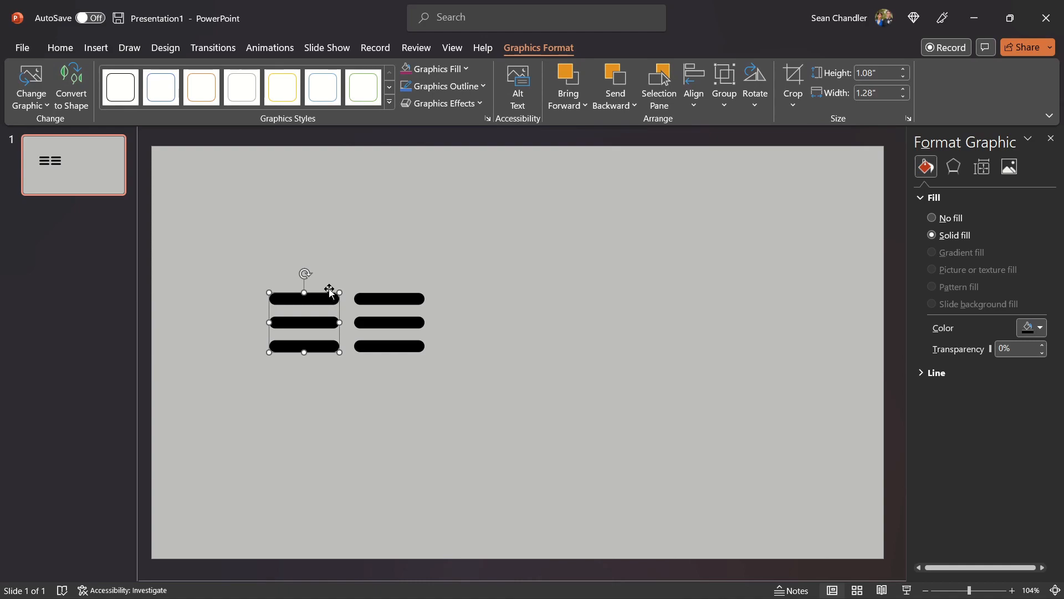
pyautogui.click(408, 293)
pyautogui.moveTo(311, 346); pyautogui.dragTo(314, 346)
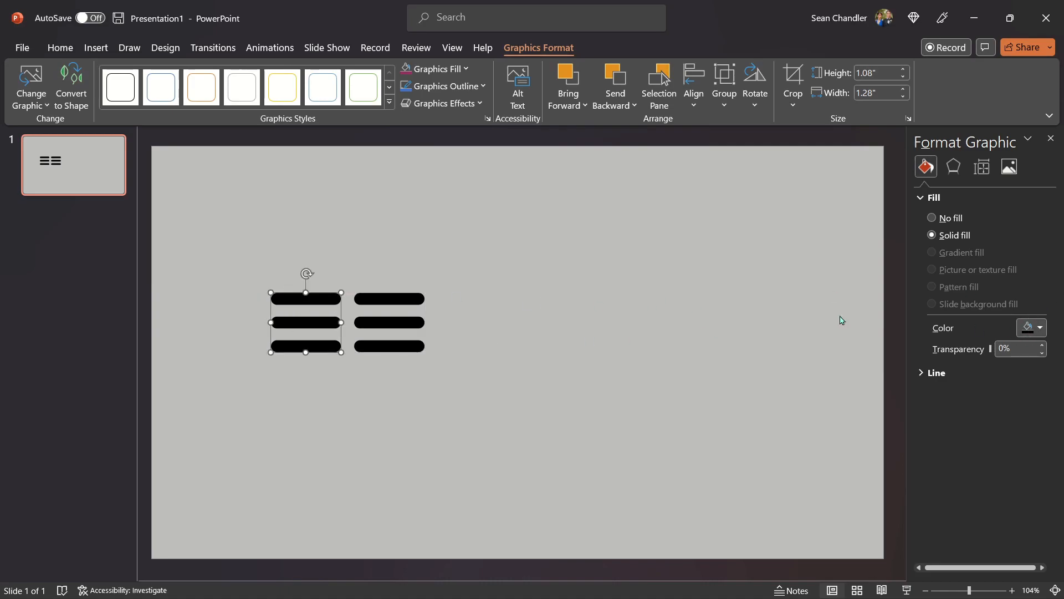
pyautogui.moveTo(700, 11); pyautogui.dragTo(680, 191)
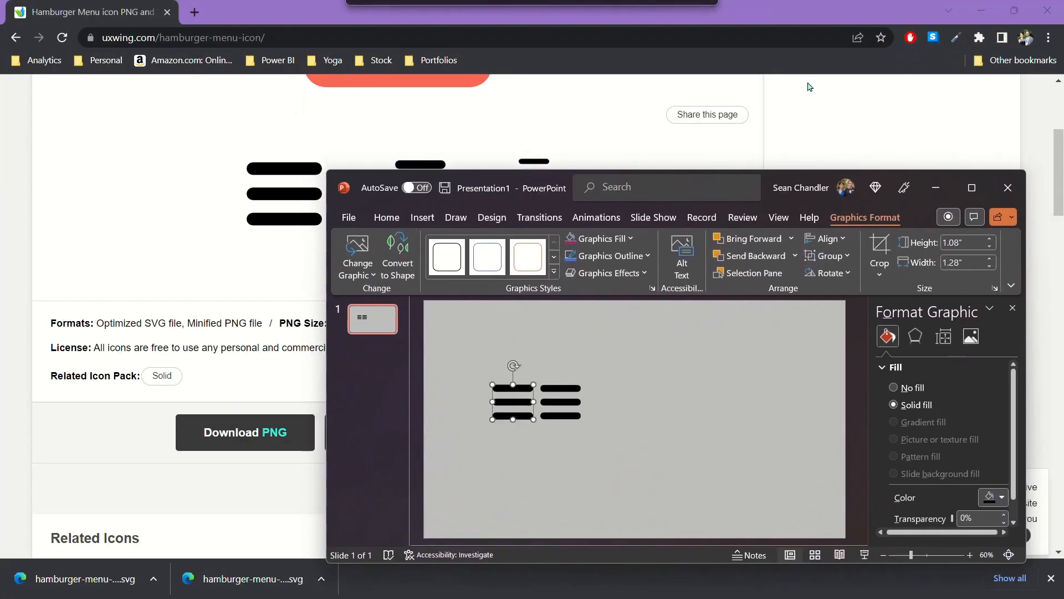
pyautogui.click(1060, 13)
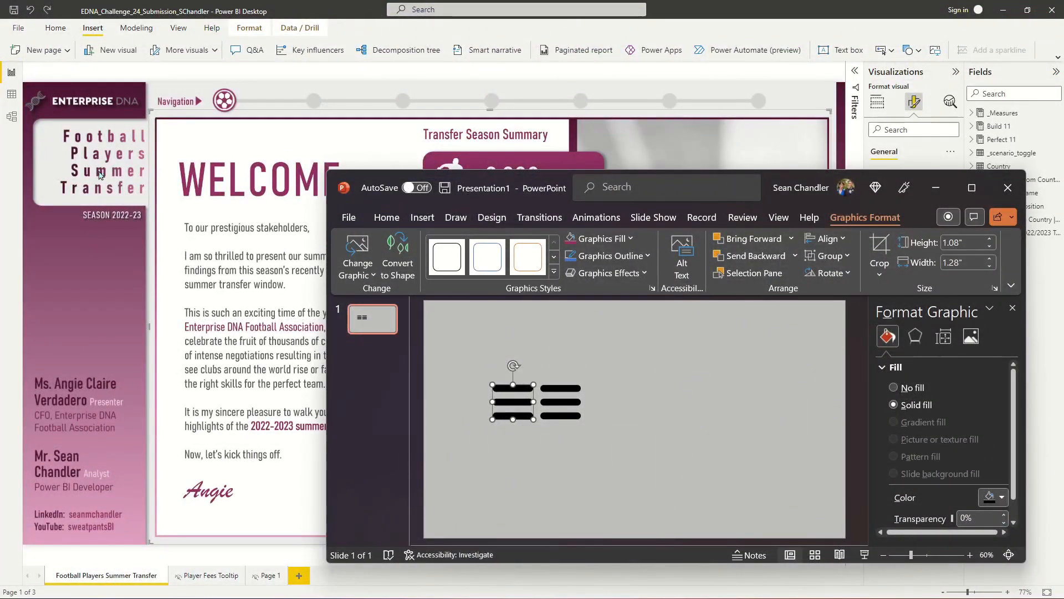
pyautogui.click(970, 187)
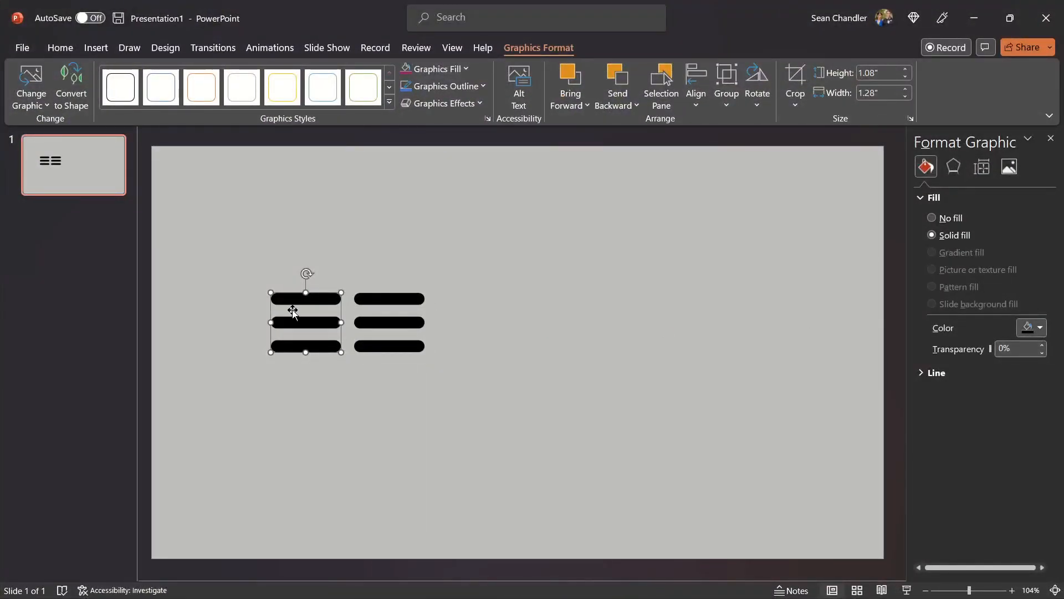
# - Fill the left hamburger icon with the recent pink colour and the right one with the recent dark maroon colour
pyautogui.click(1032, 328)
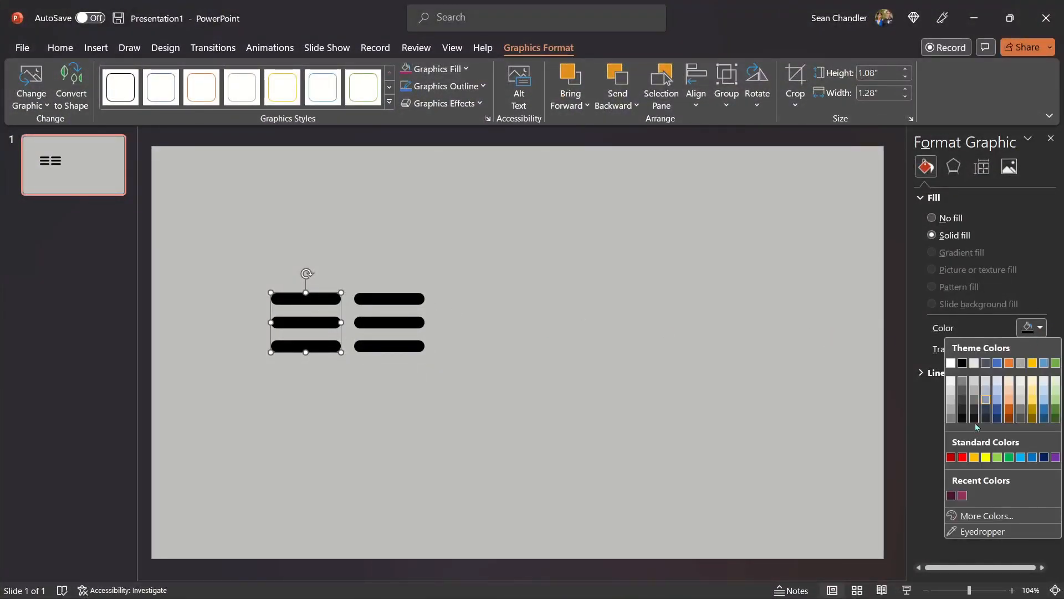
pyautogui.click(963, 495)
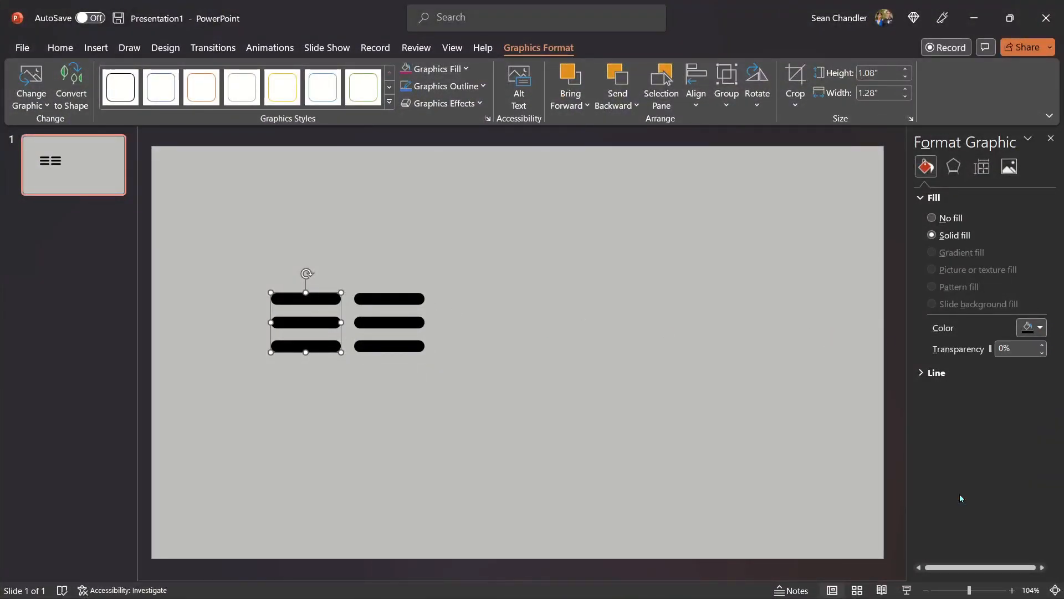
pyautogui.click(388, 303)
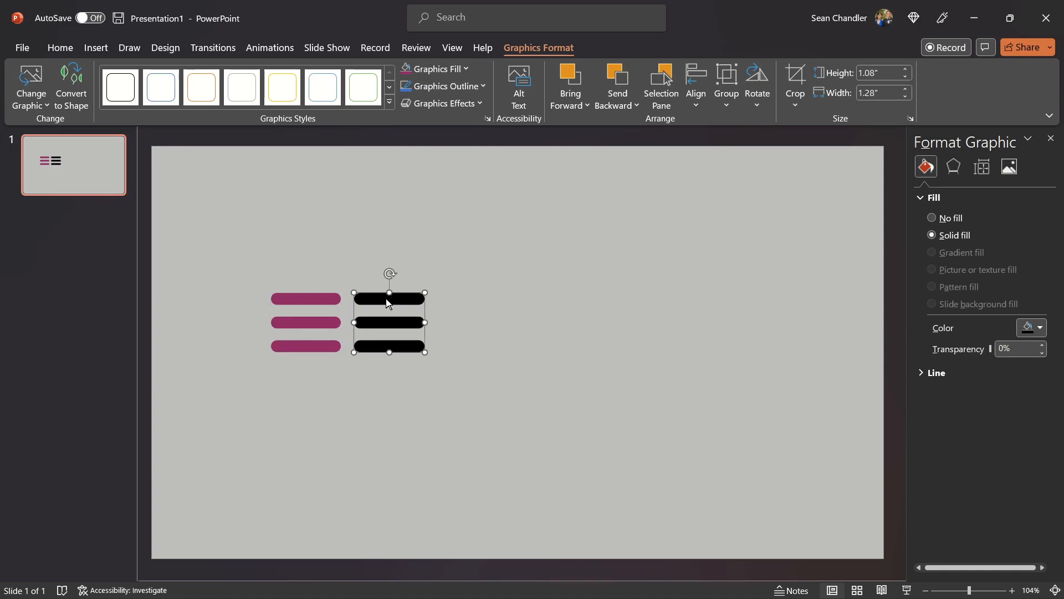
pyautogui.click(1033, 330)
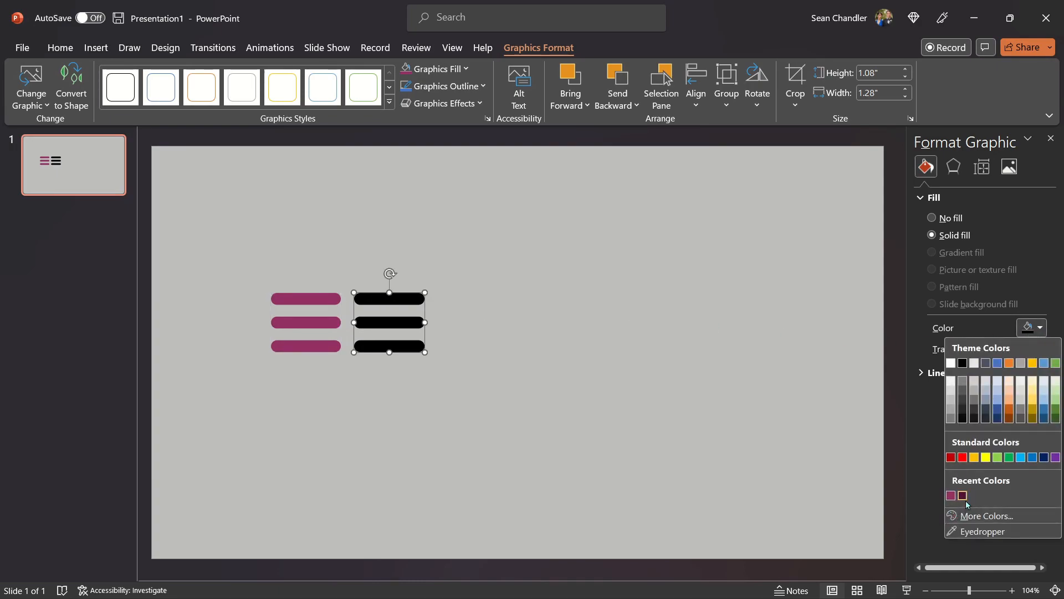
pyautogui.click(963, 496)
# - Save the pink icon as an SVG picture named menu_OFF in the 2023_01_15_Pop_Out_Controls_Menu folder
pyautogui.click(334, 312)
pyautogui.rightClick(309, 302)
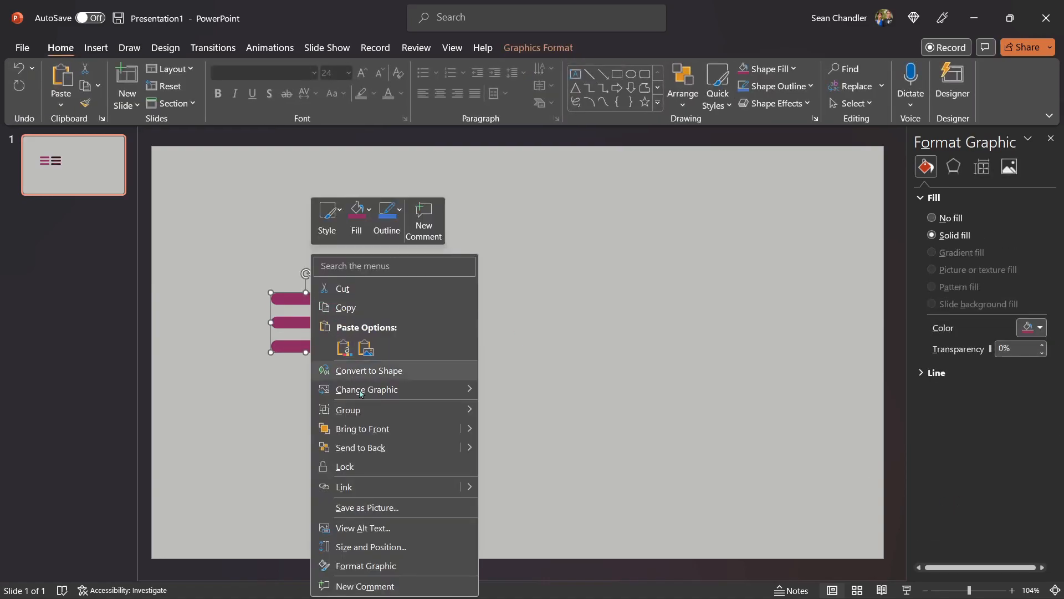
pyautogui.click(366, 508)
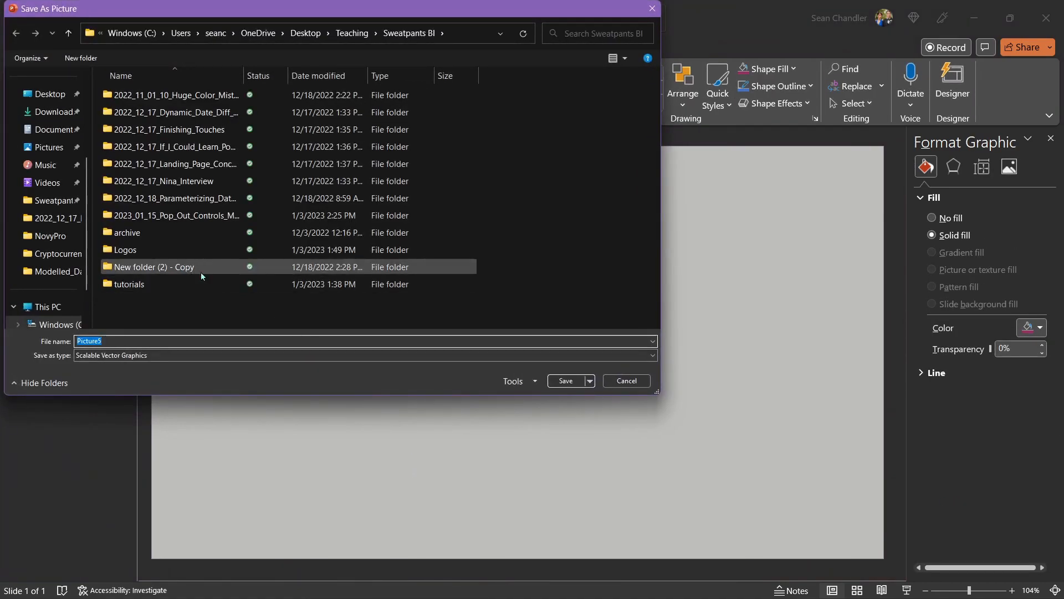
pyautogui.doubleClick(200, 216)
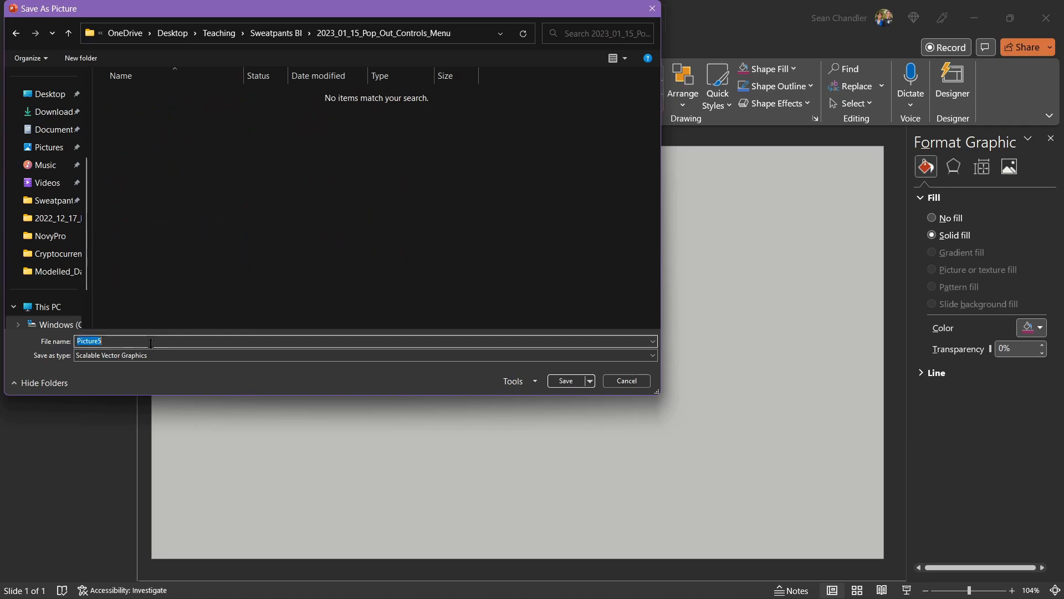
pyautogui.write('menu_OFF')
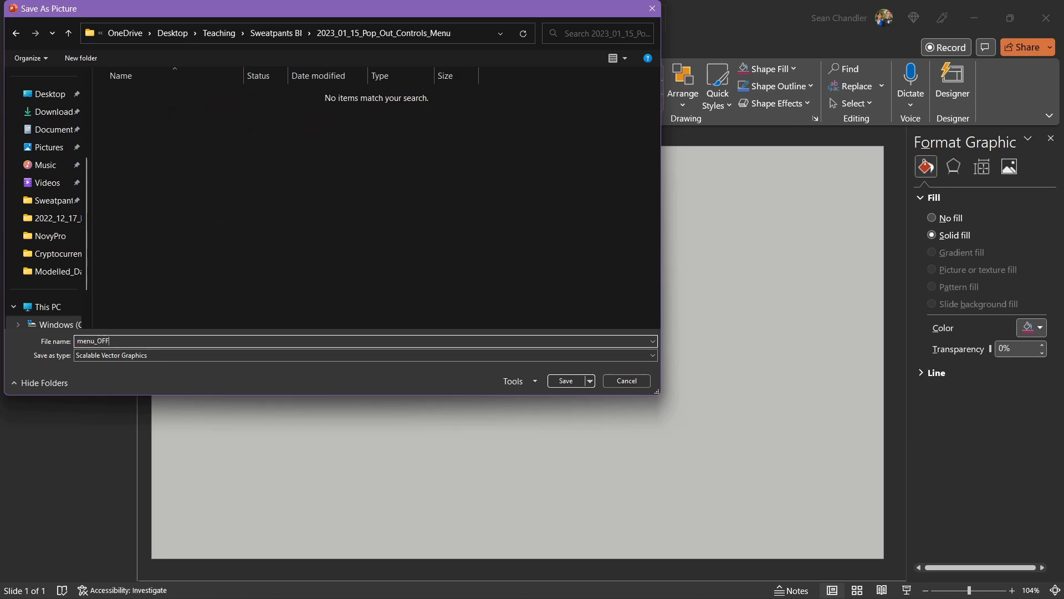
pyautogui.press('Return')
# - Save the dark maroon icon as an SVG picture named menu_ON in the same folder
pyautogui.rightClick(391, 296)
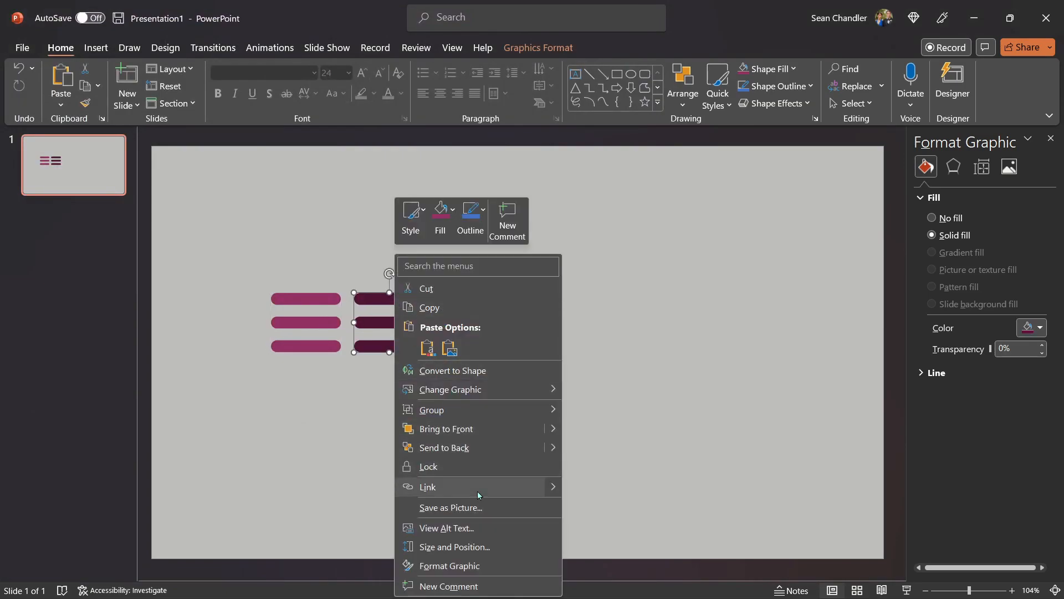
pyautogui.click(474, 507)
pyautogui.write('menu_ON')
pyautogui.press('Return')
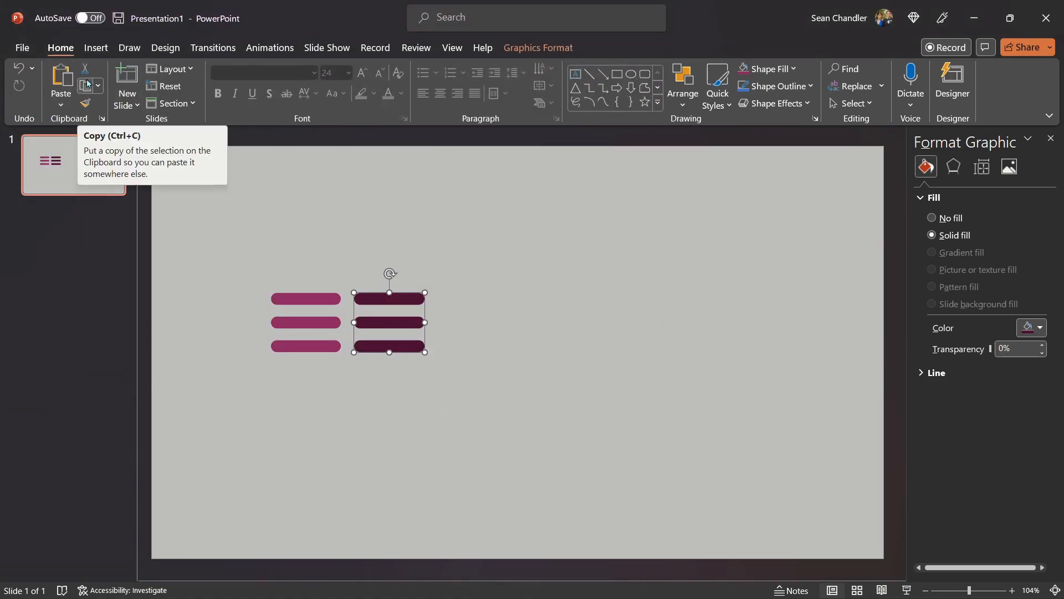
# - Switch to Power BI Desktop and insert a blank button at the right end of the report's navigation bar
pyautogui.click(480, 195)
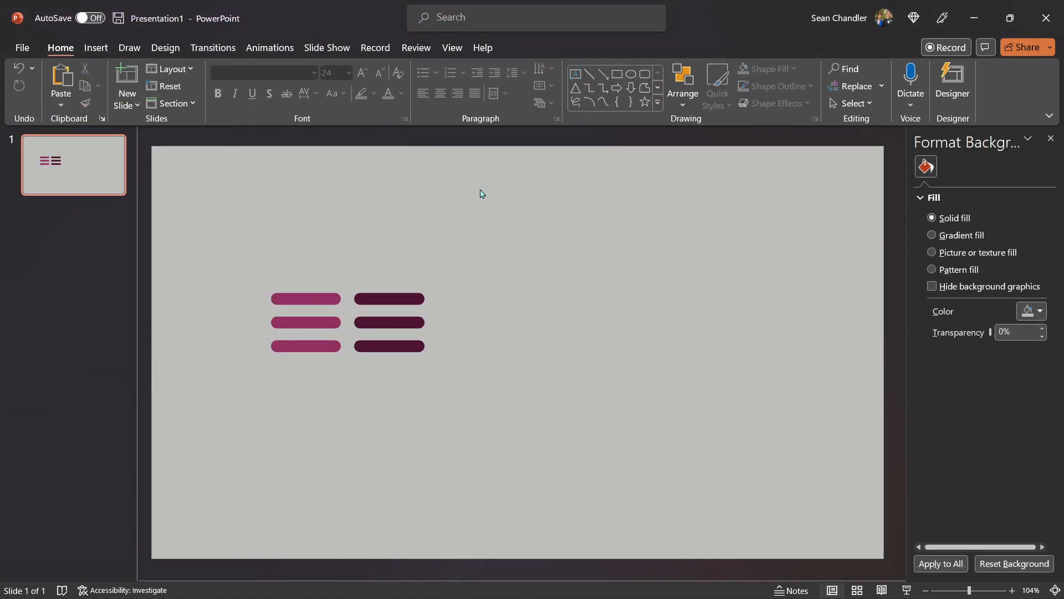
pyautogui.click(972, 20)
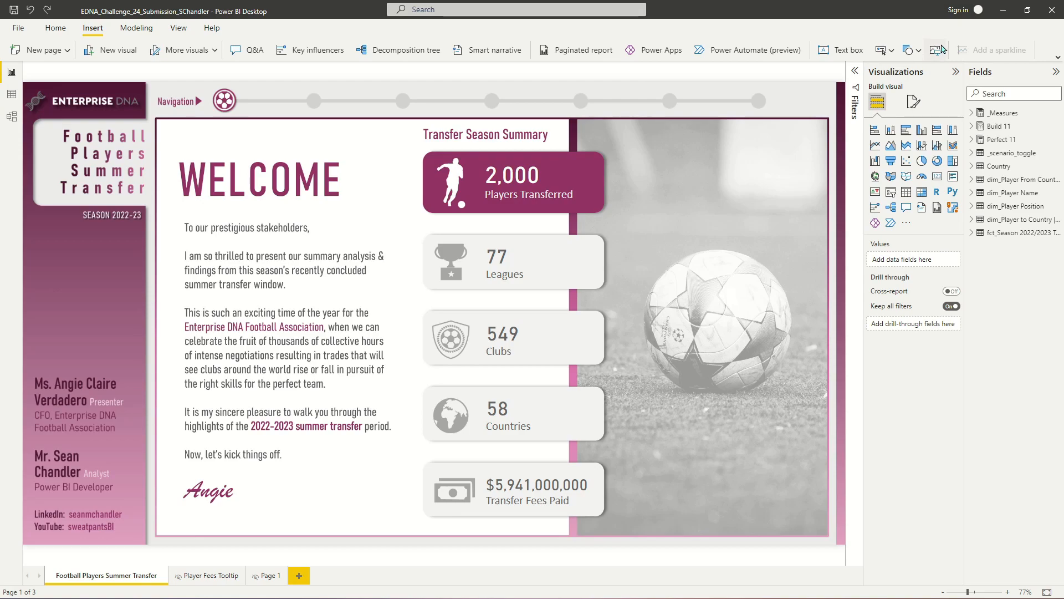
pyautogui.click(878, 52)
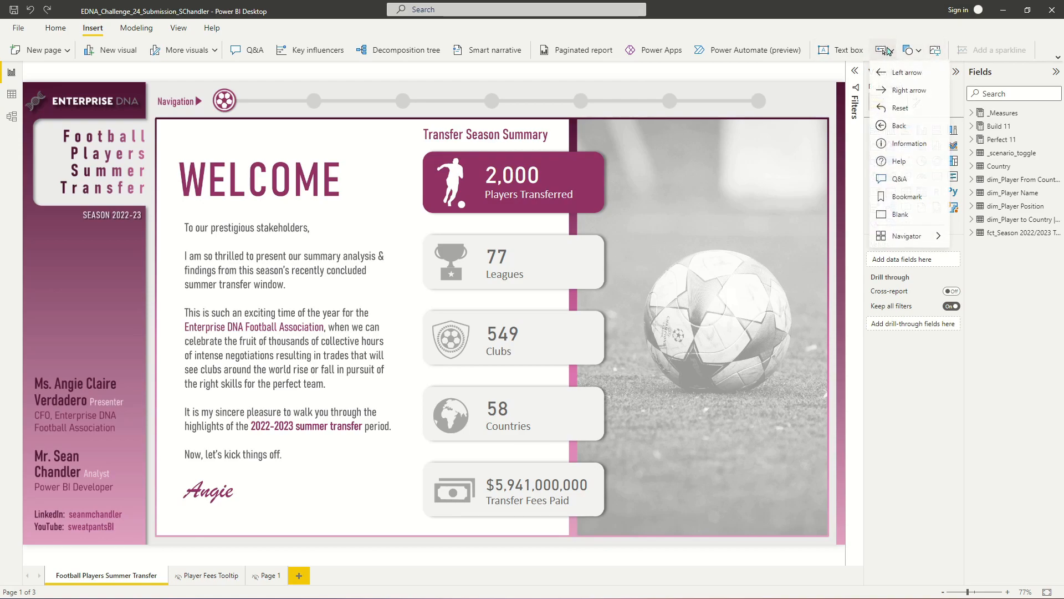
pyautogui.click(909, 211)
pyautogui.moveTo(42, 91); pyautogui.dragTo(807, 96)
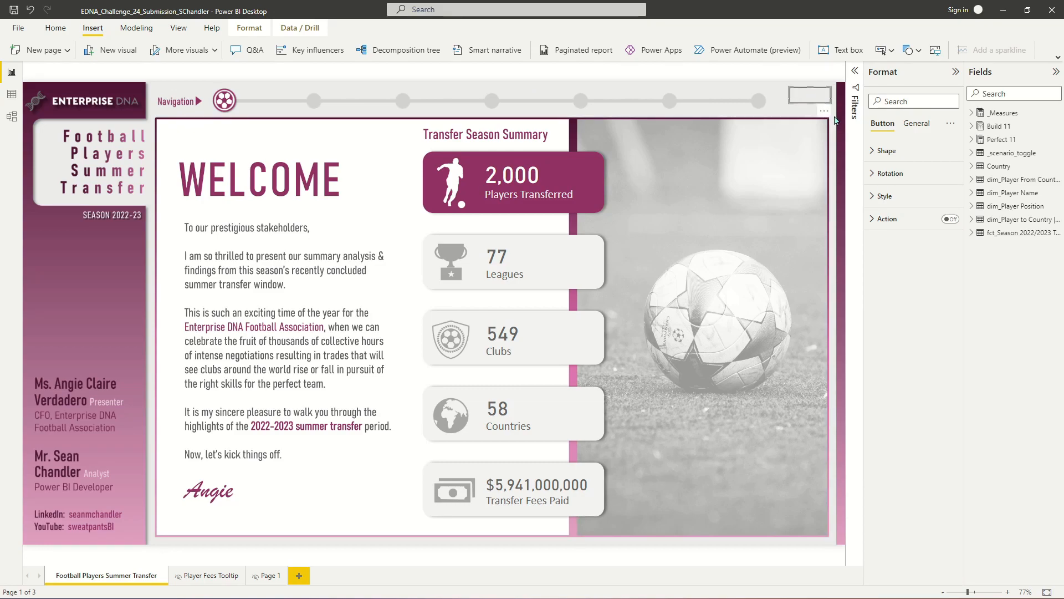
# - Turn off the blank button's border and icon in its style settings
pyautogui.click(836, 116)
pyautogui.click(809, 100)
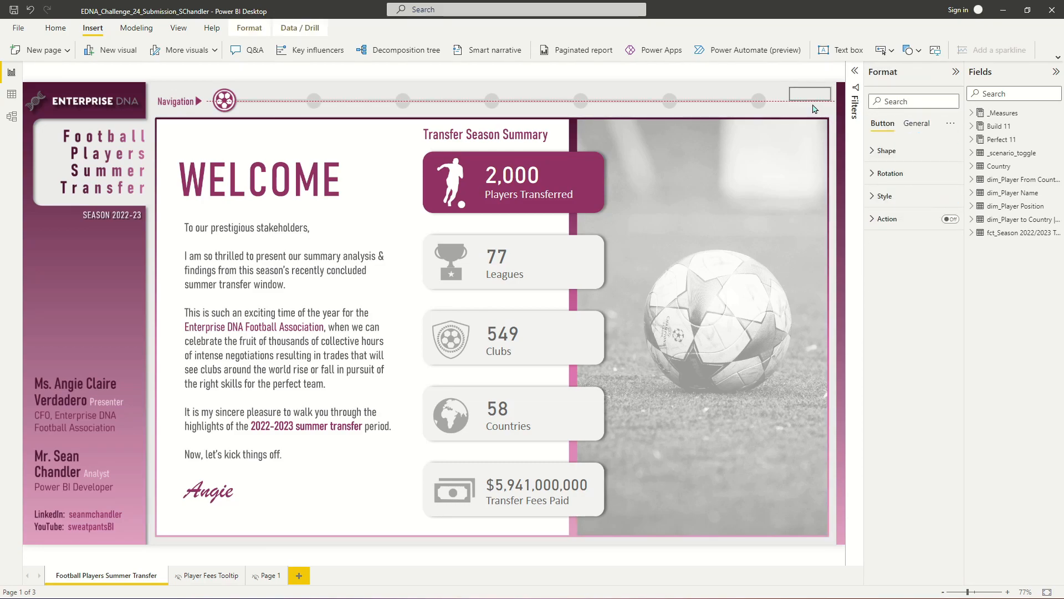
pyautogui.click(831, 132)
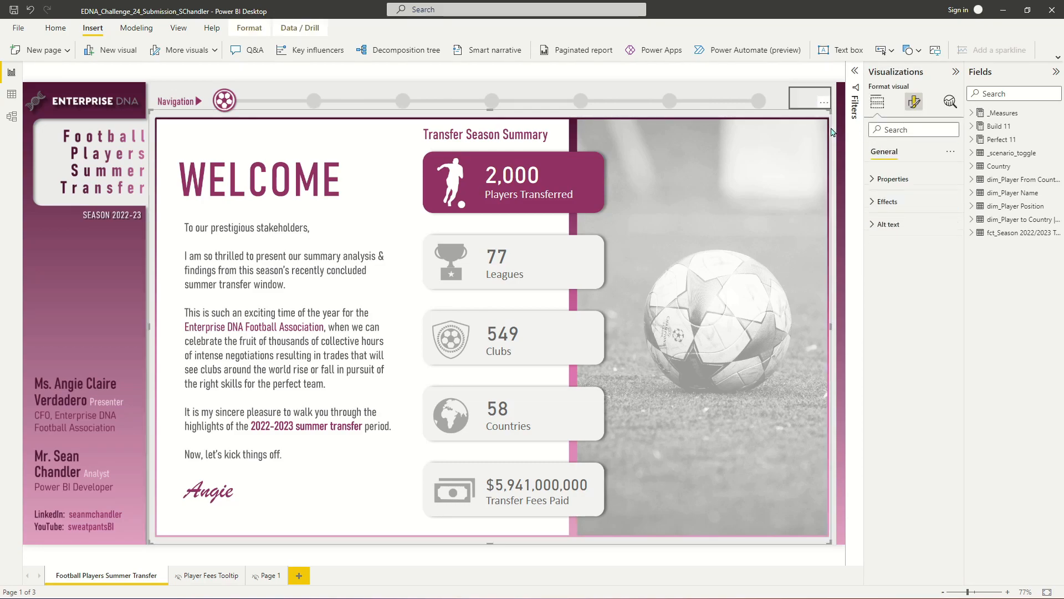
pyautogui.click(812, 96)
pyautogui.click(882, 197)
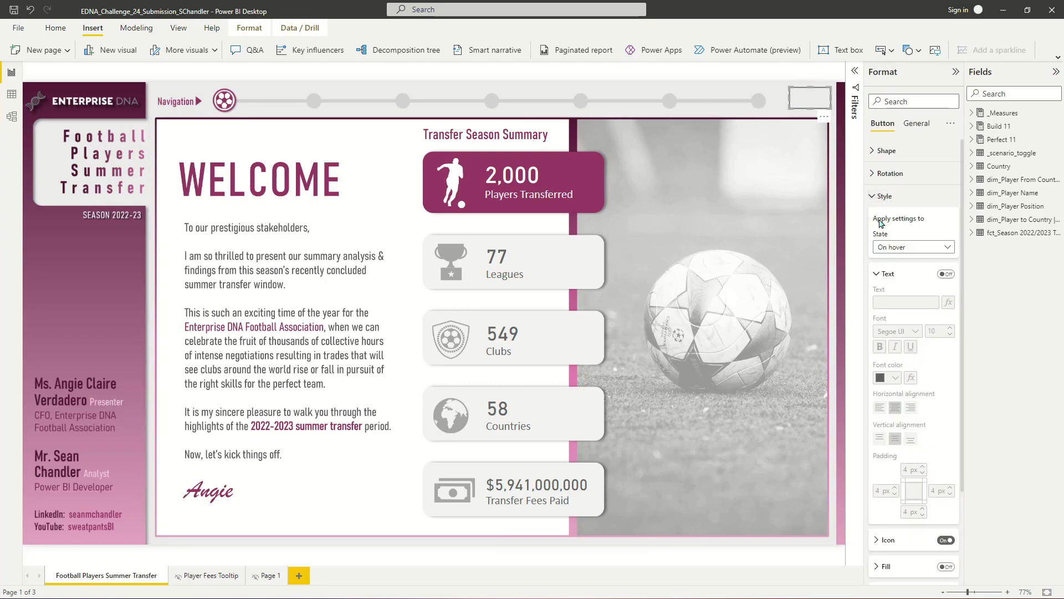
pyautogui.scroll(-3, 943, 318)
pyautogui.scroll(3, 932, 315)
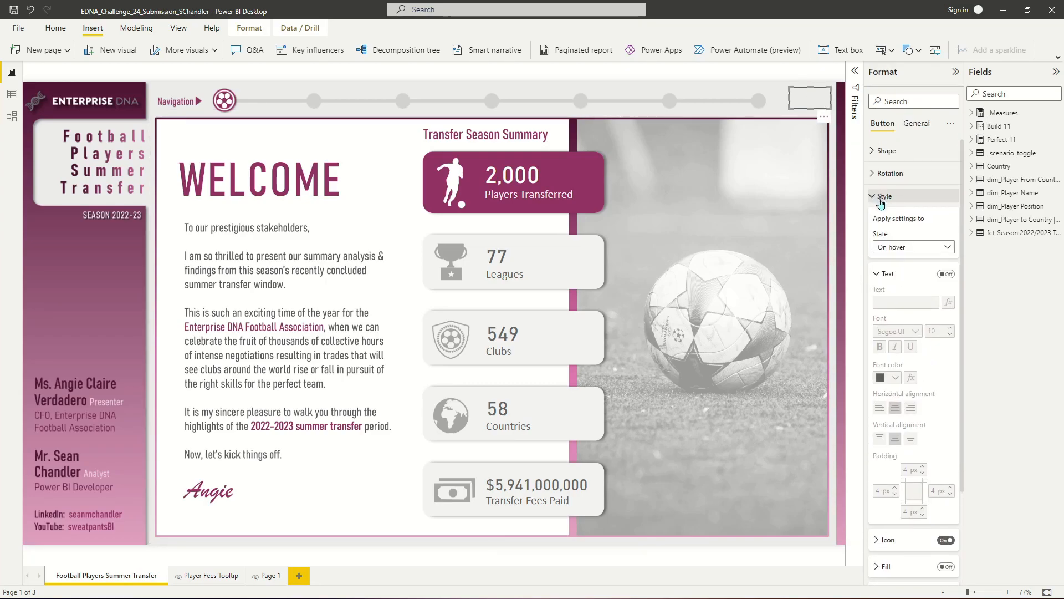
pyautogui.scroll(-2, 946, 314)
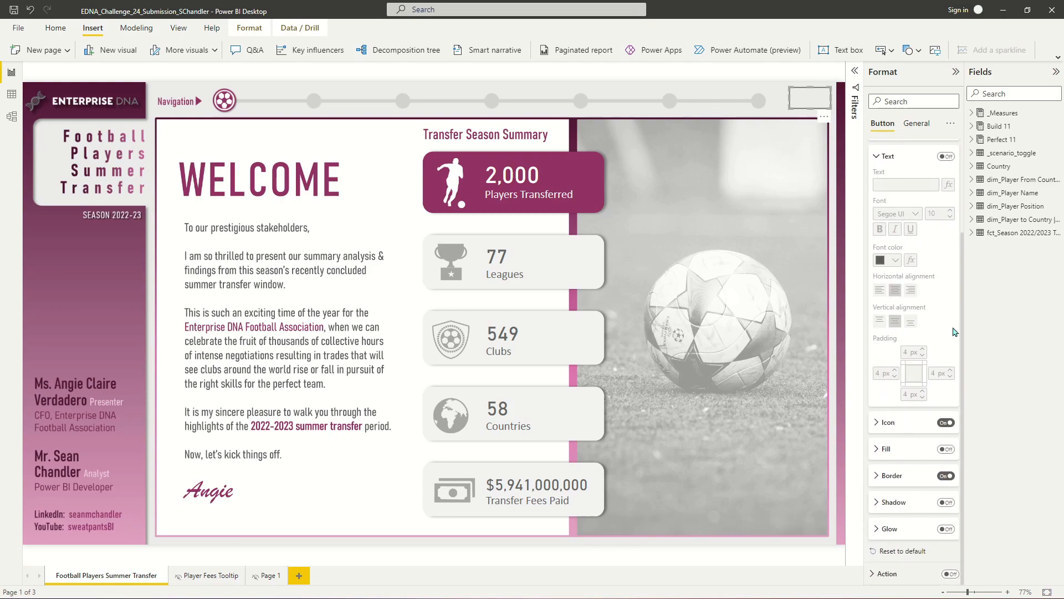
pyautogui.click(946, 476)
pyautogui.click(946, 422)
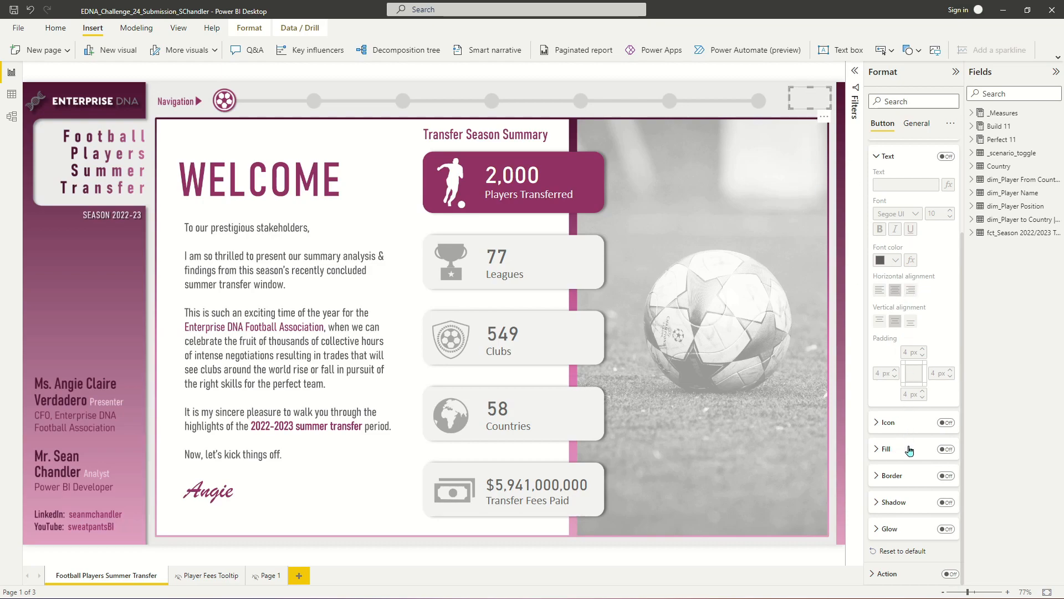
# - Turn on the button's fill and set its transparency to 0%
pyautogui.click(890, 449)
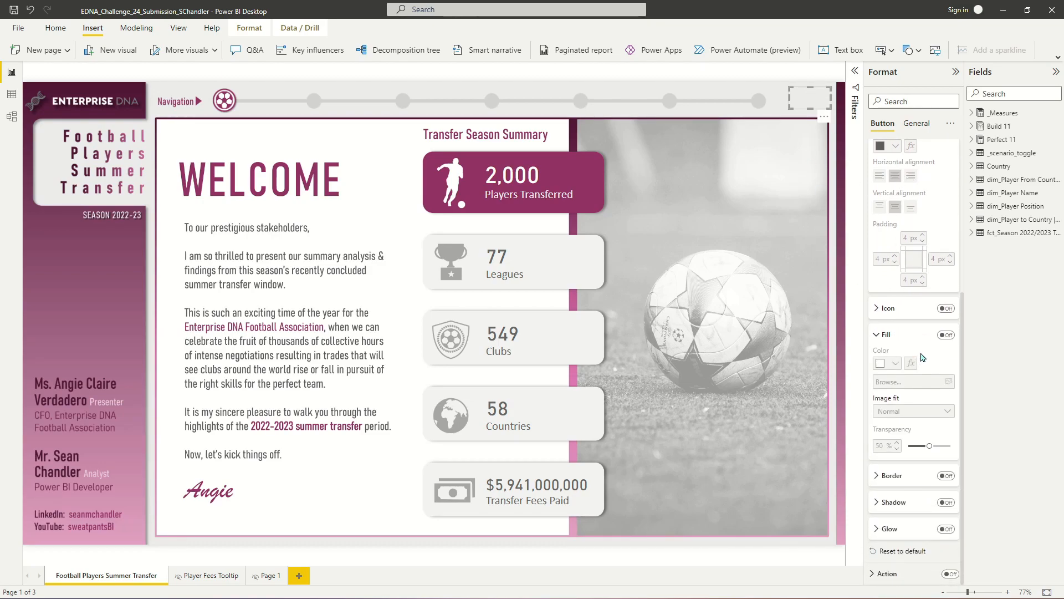
pyautogui.click(946, 335)
pyautogui.moveTo(930, 445); pyautogui.dragTo(908, 446)
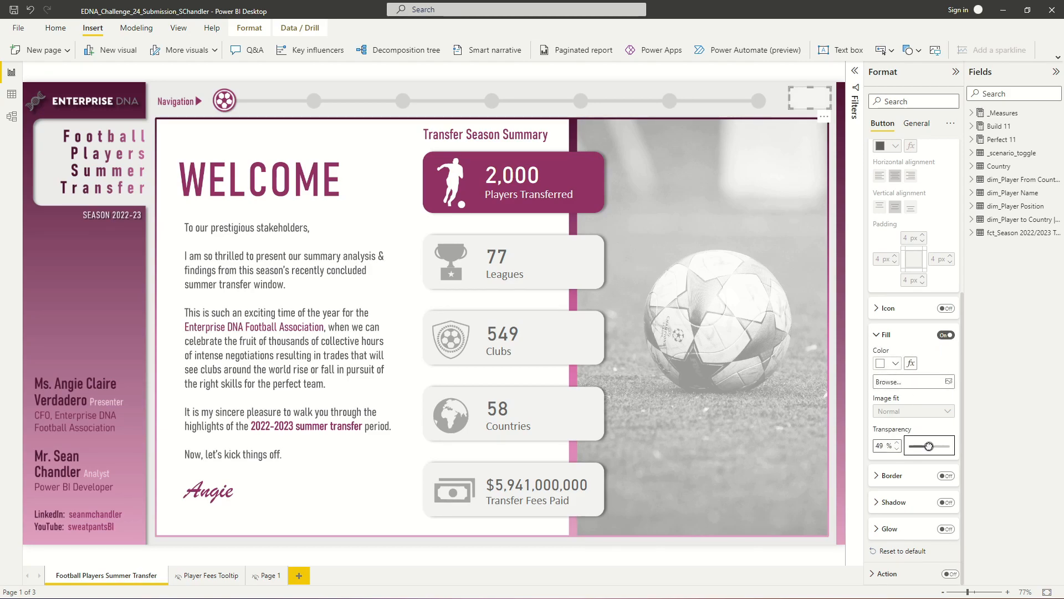
# - For the default state, fill the button with the menu_OFF.svg image at 0% transparency
pyautogui.scroll(5, 912, 240)
pyautogui.click(912, 240)
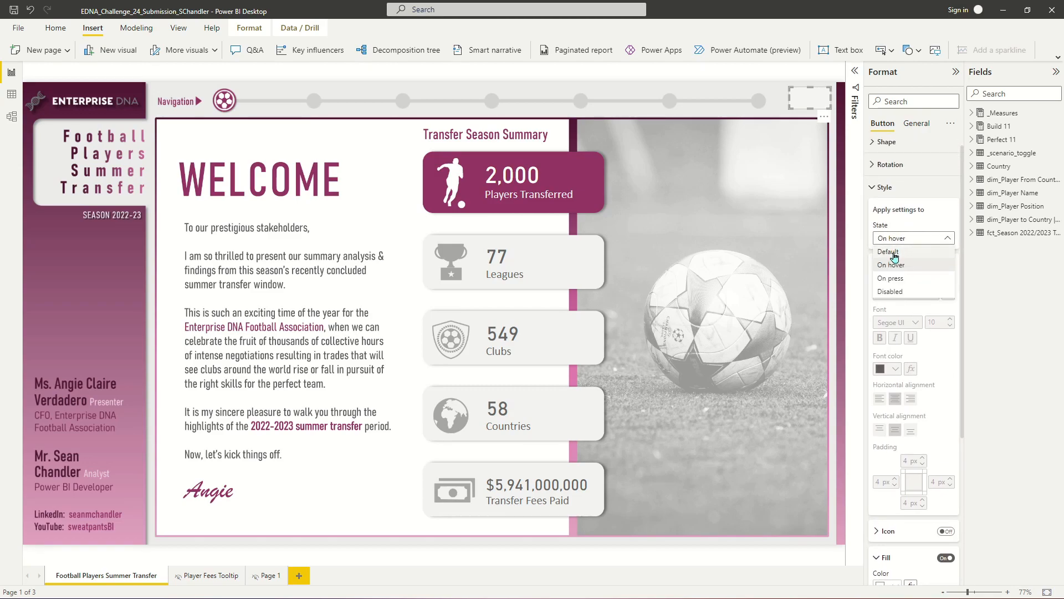
pyautogui.click(895, 253)
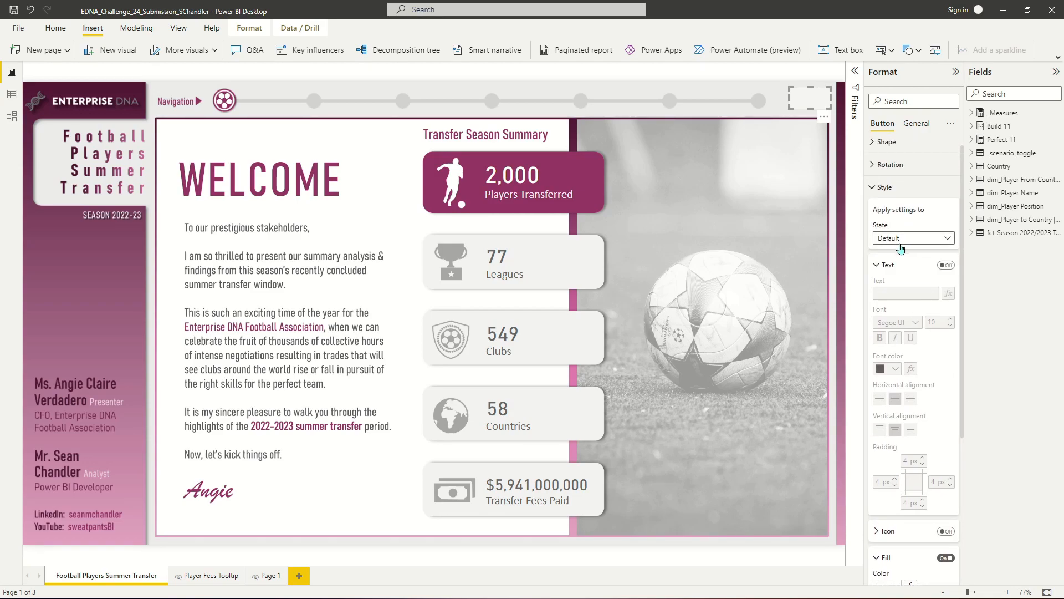
pyautogui.scroll(-4, 901, 375)
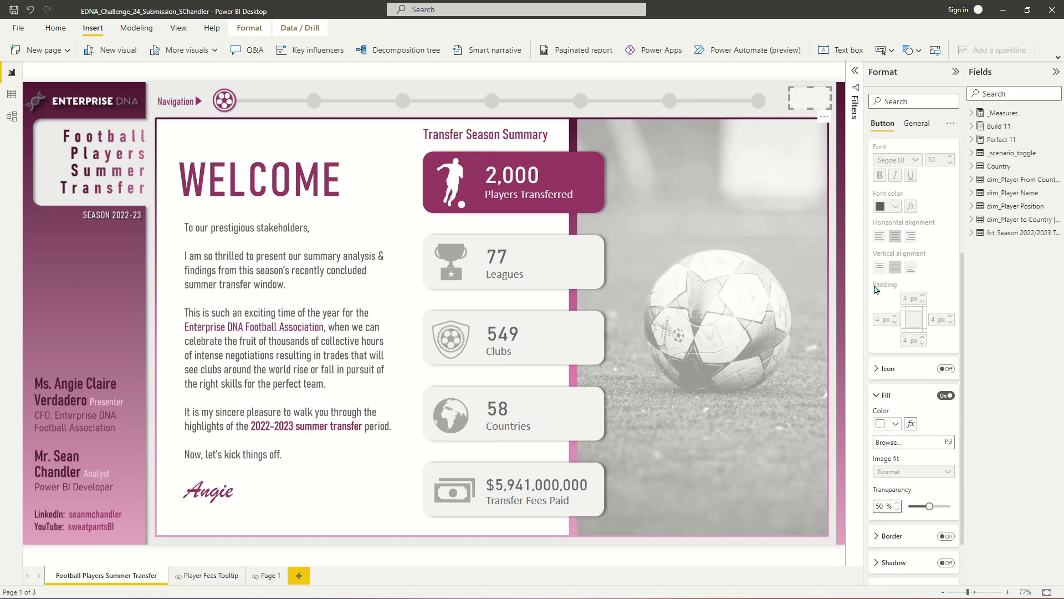
pyautogui.click(905, 382)
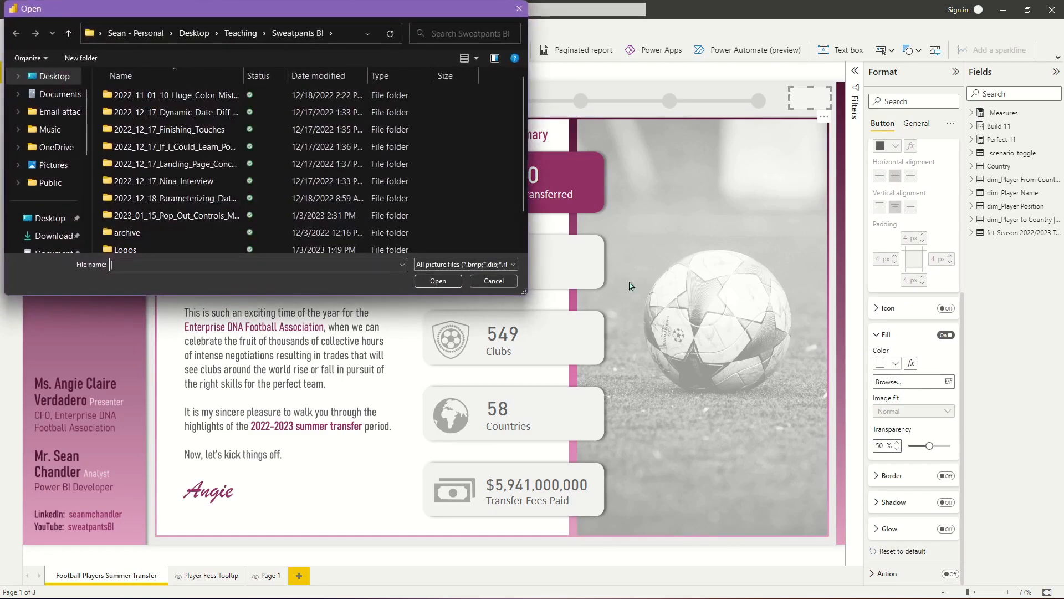
pyautogui.doubleClick(128, 215)
pyautogui.doubleClick(158, 94)
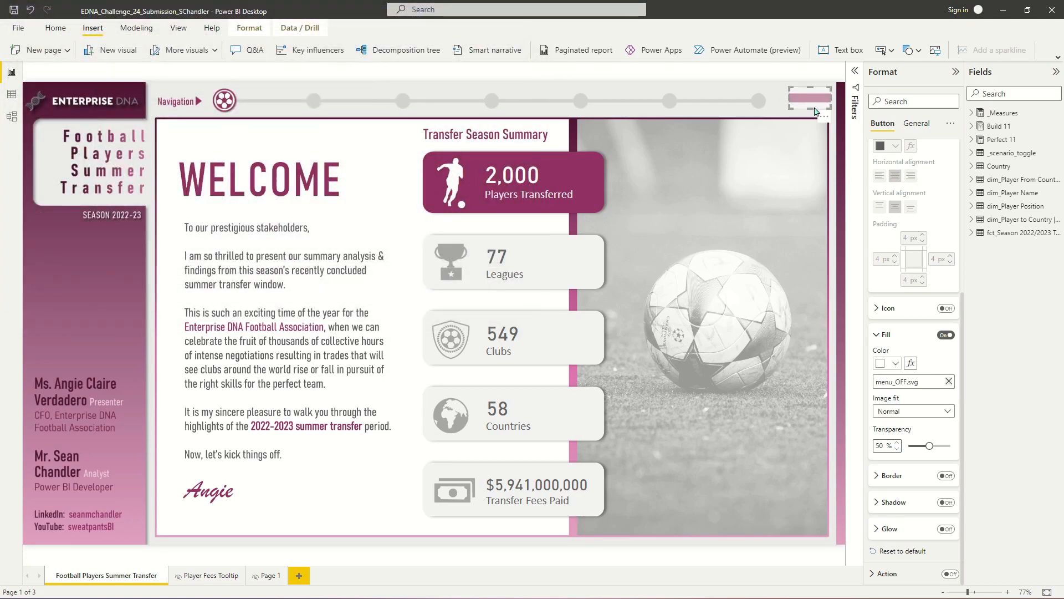
pyautogui.moveTo(929, 446); pyautogui.dragTo(908, 446)
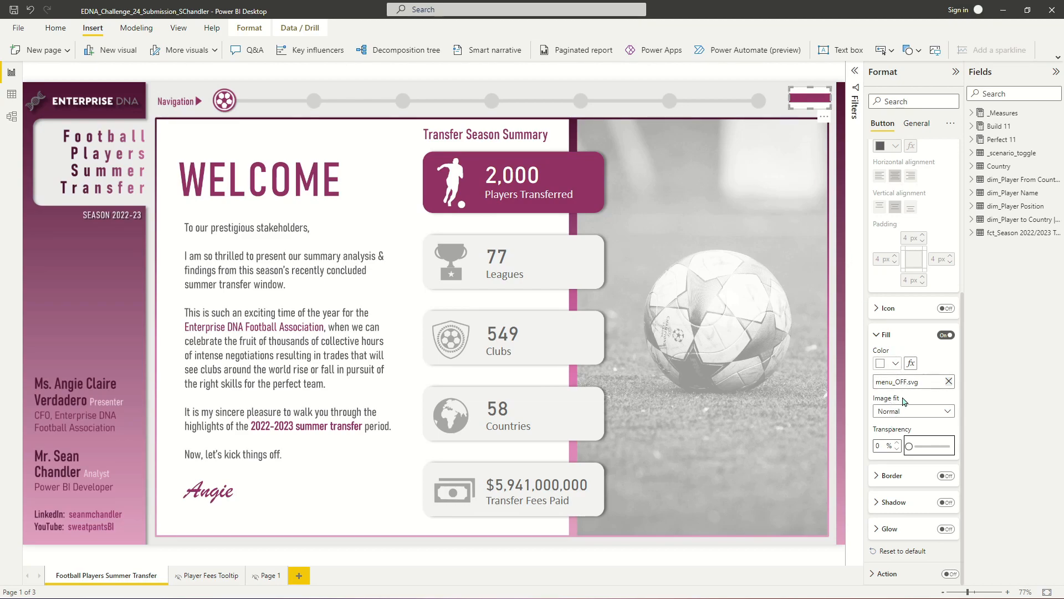
# - Set the default fill image fit to Fit and shrink the button to a small square around the icon
pyautogui.click(891, 416)
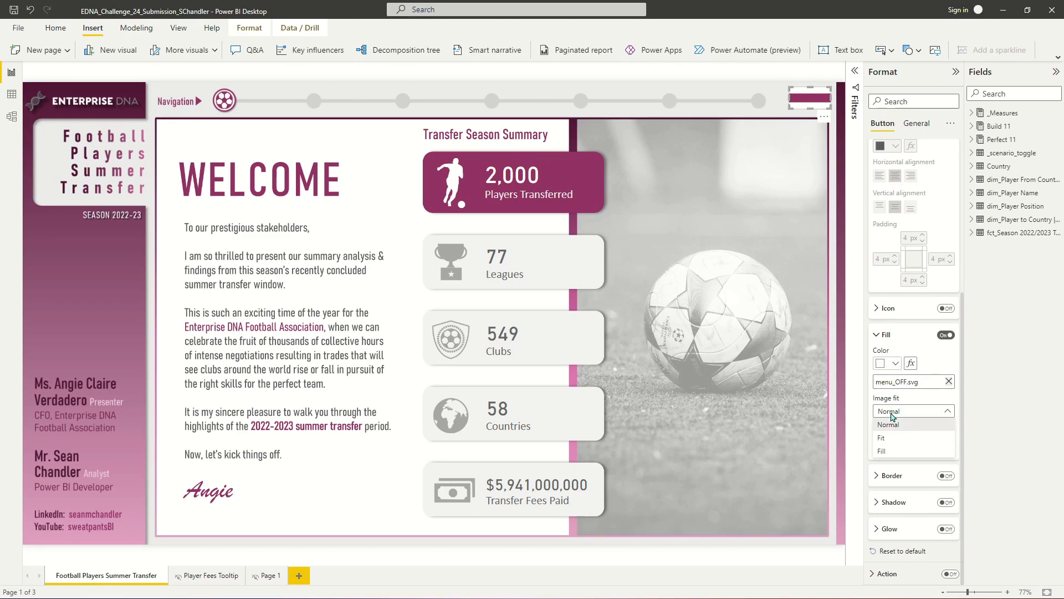
pyautogui.click(889, 446)
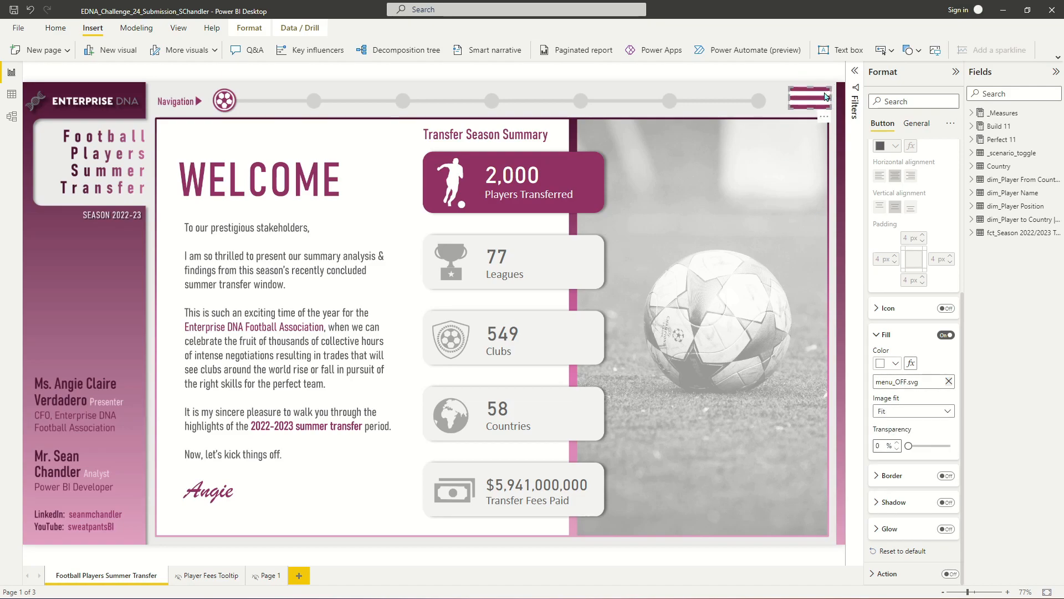
pyautogui.moveTo(828, 105)
pyautogui.mouseDown()
pyautogui.moveTo(808, 111)
pyautogui.moveTo(802, 90)
pyautogui.moveTo(818, 102)
pyautogui.mouseUp()
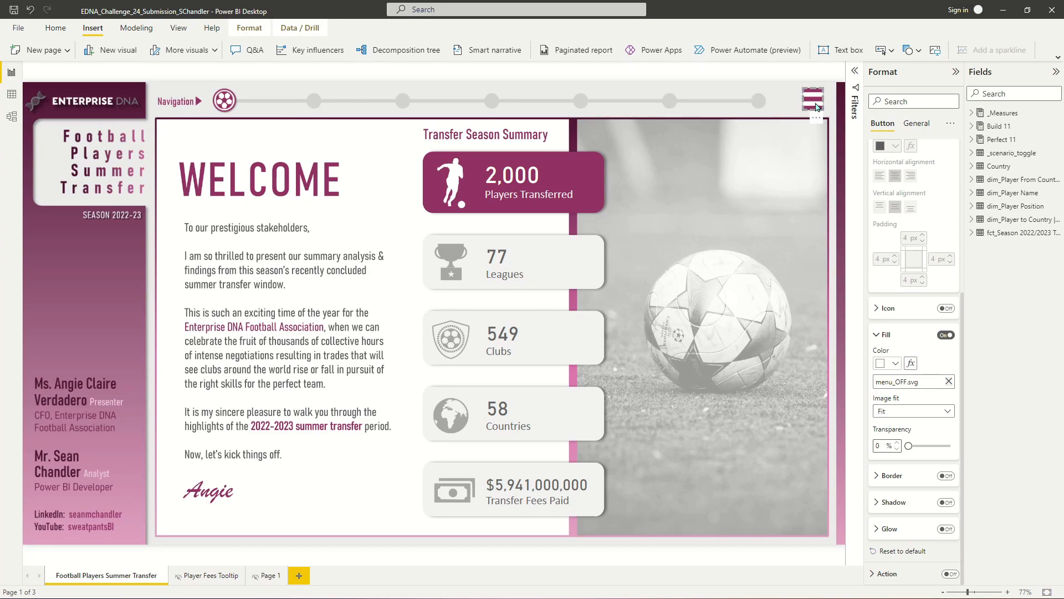
pyautogui.click(790, 103)
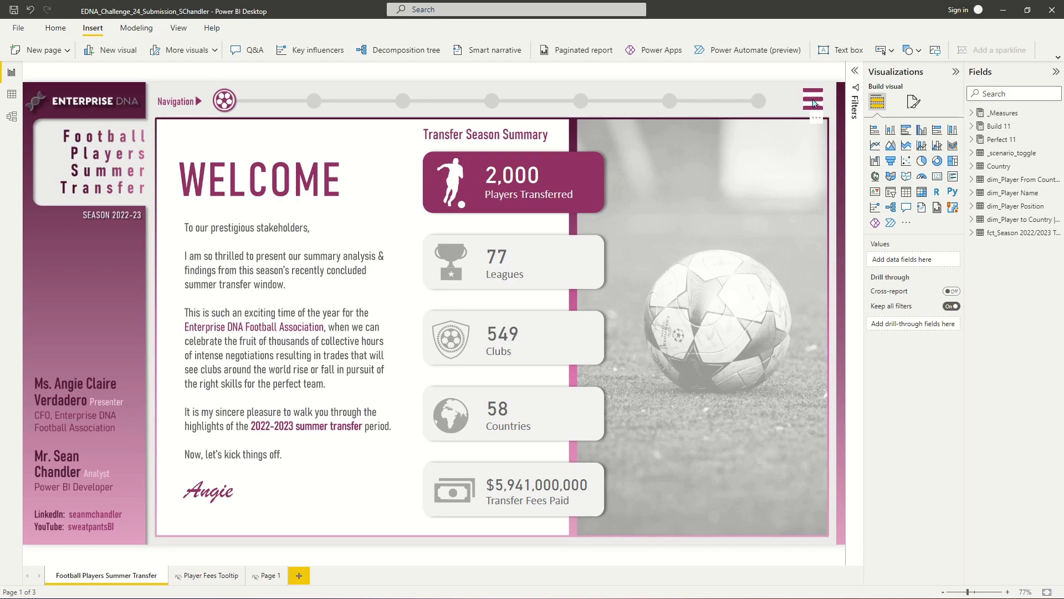
# - Pick a light grey theme colour as the button's default fill colour
pyautogui.click(818, 104)
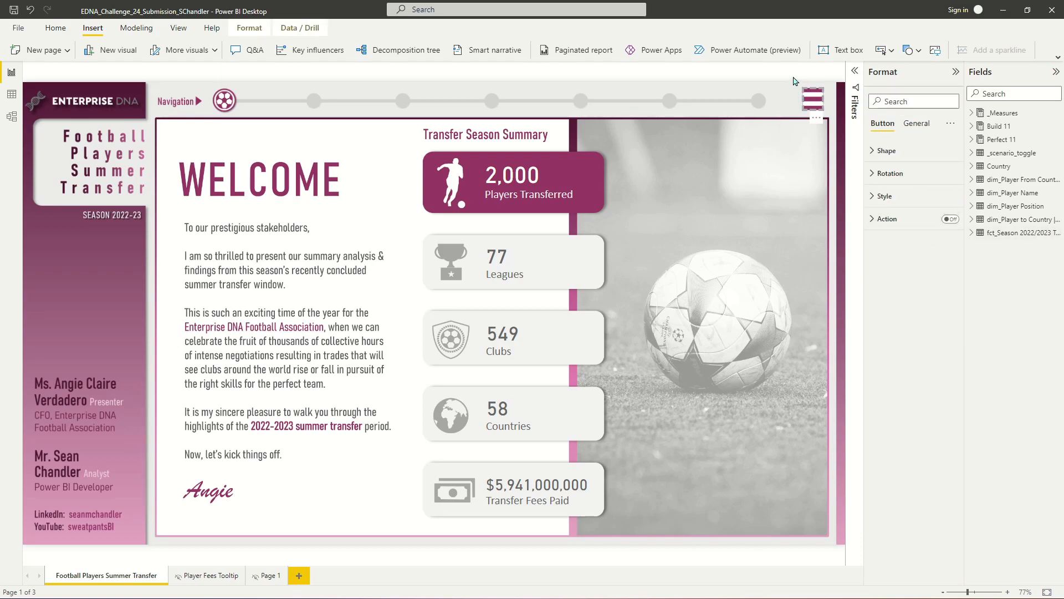
pyautogui.click(885, 196)
pyautogui.scroll(-2, 897, 473)
pyautogui.click(876, 449)
pyautogui.scroll(-2, 894, 388)
pyautogui.click(889, 364)
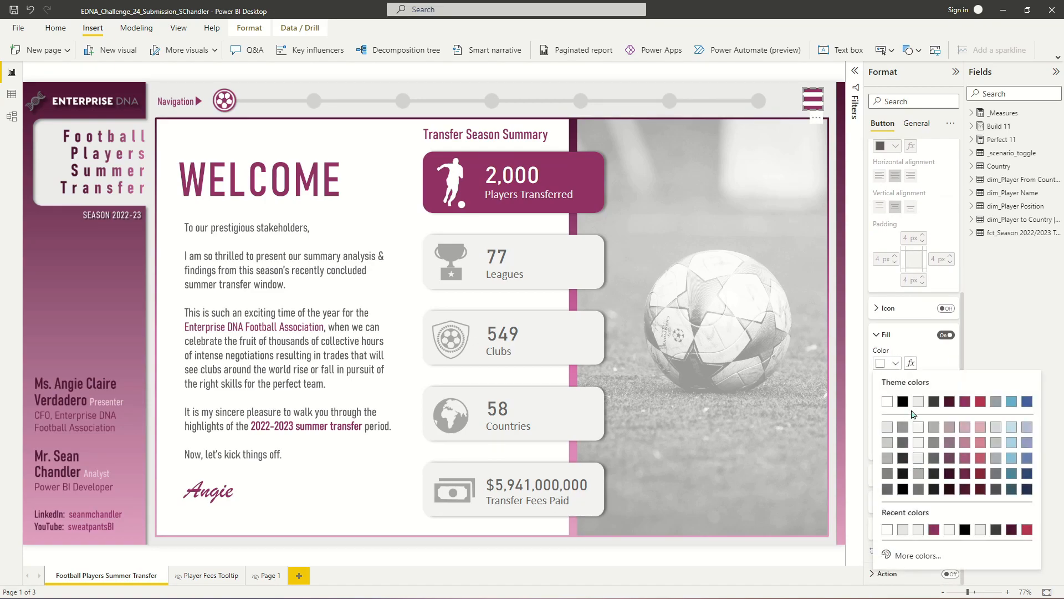
pyautogui.click(919, 402)
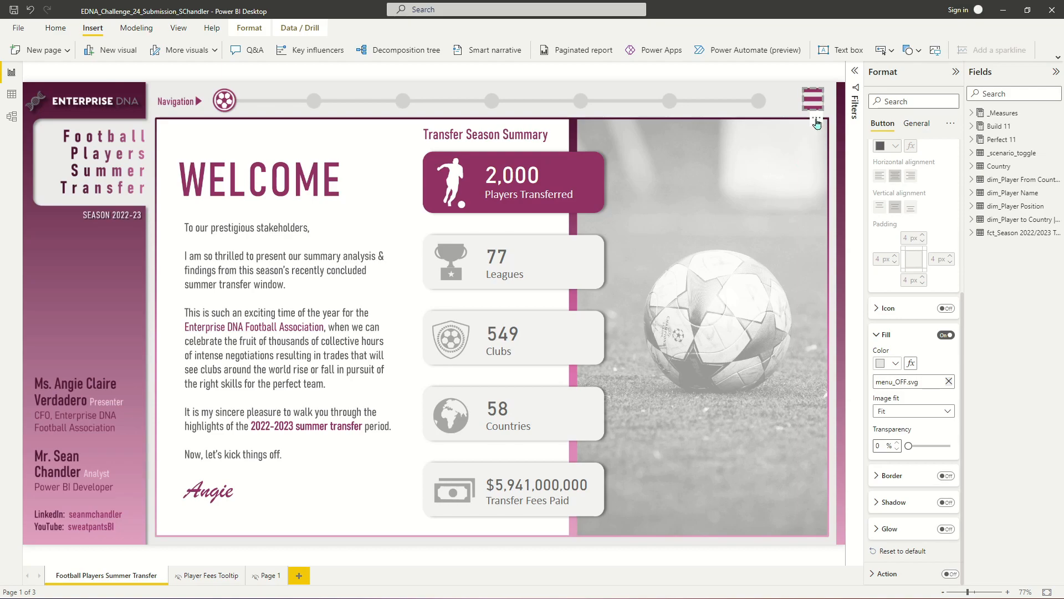
pyautogui.click(834, 93)
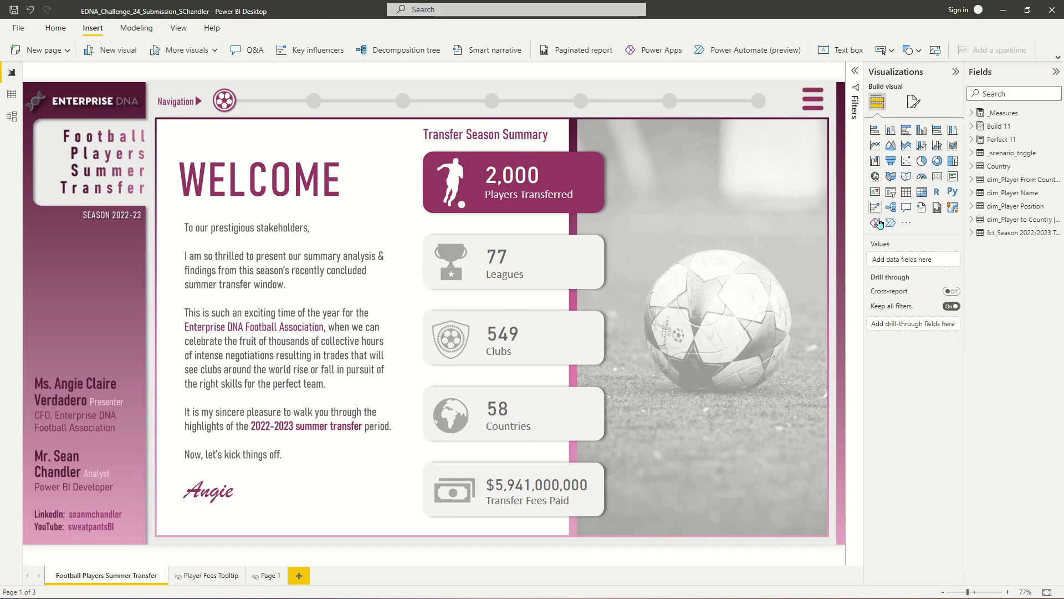
# - For the on-hover state, replace the button's fill image with menu_ON.svg
pyautogui.click(809, 104)
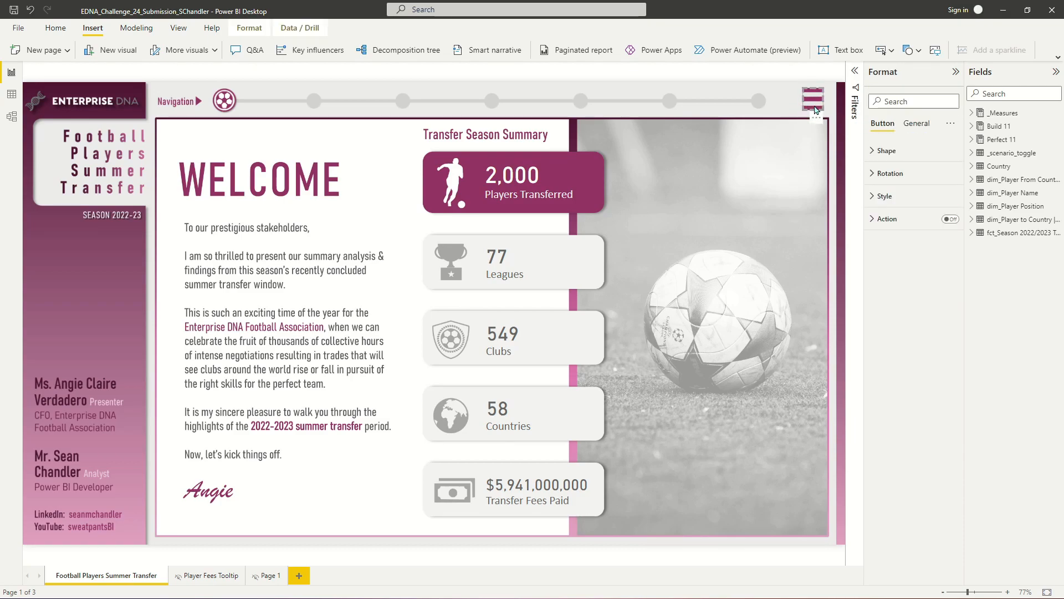
pyautogui.click(879, 197)
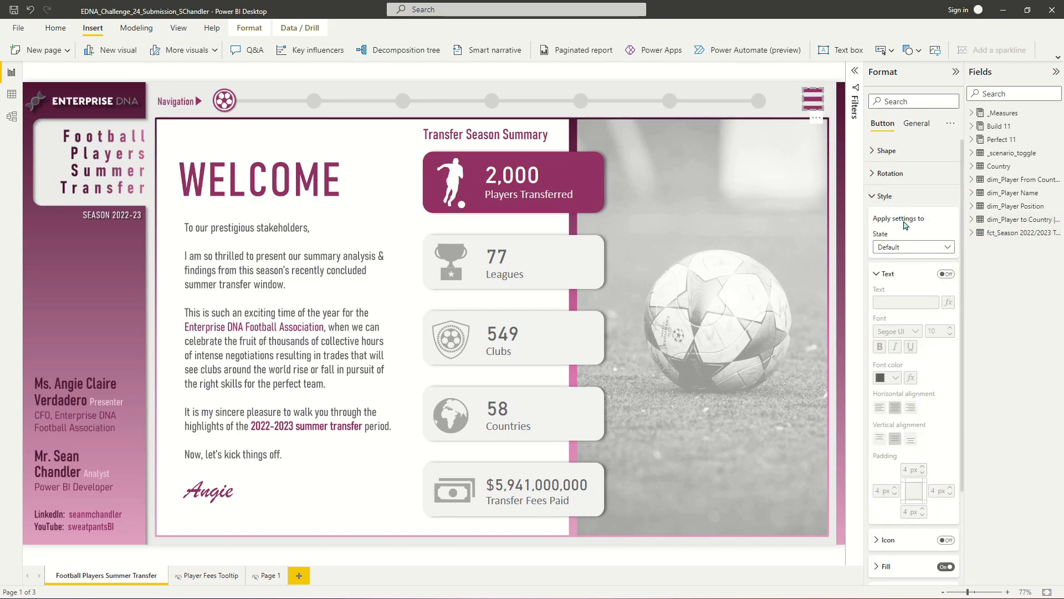
pyautogui.click(916, 252)
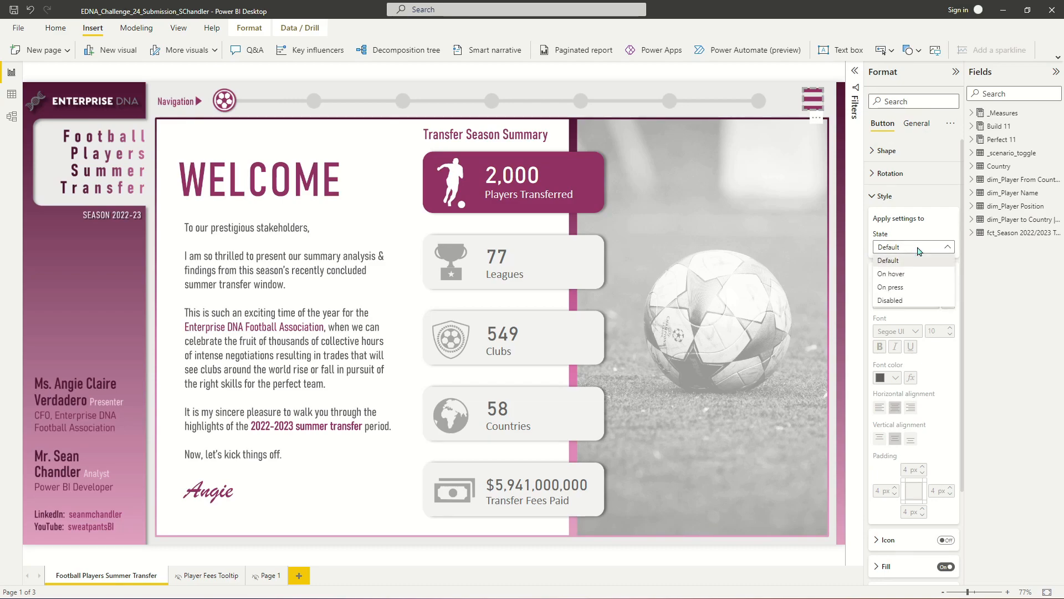
pyautogui.click(902, 274)
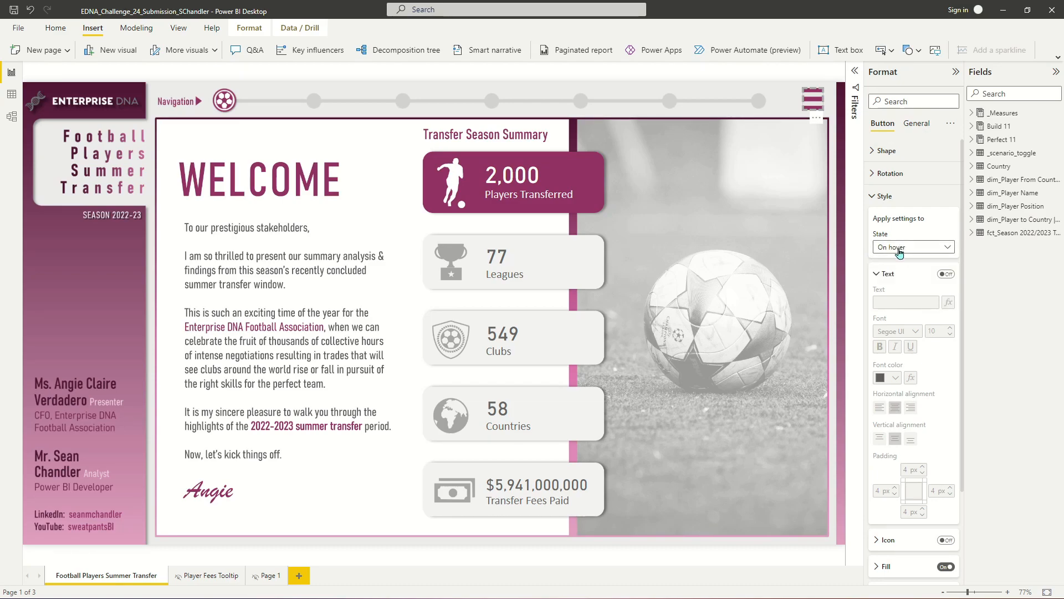
pyautogui.scroll(-2, 901, 261)
pyautogui.click(886, 447)
pyautogui.scroll(-2, 907, 392)
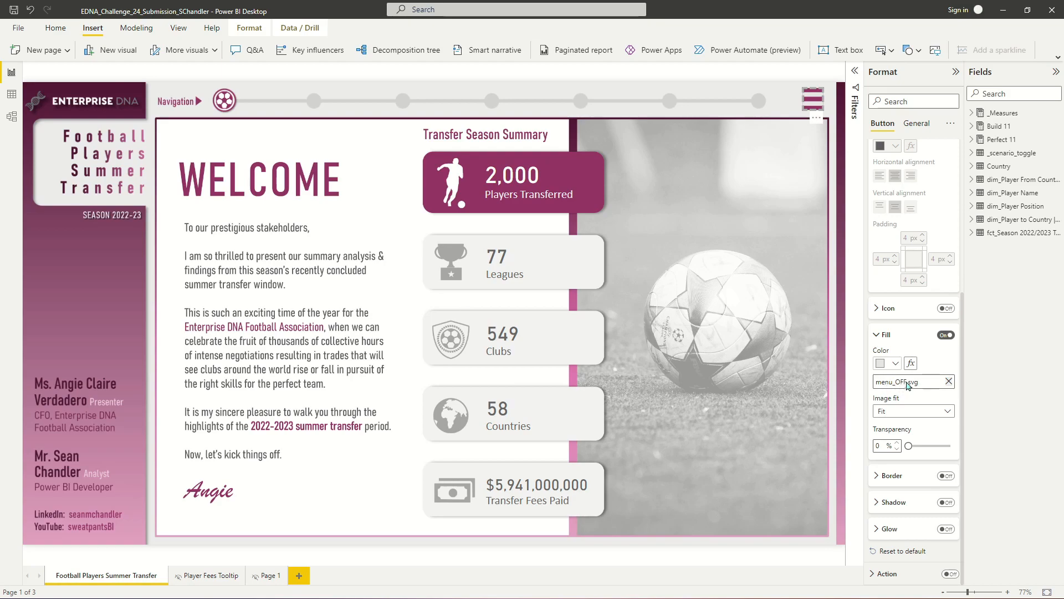
pyautogui.click(949, 382)
pyautogui.click(933, 383)
pyautogui.doubleClick(132, 112)
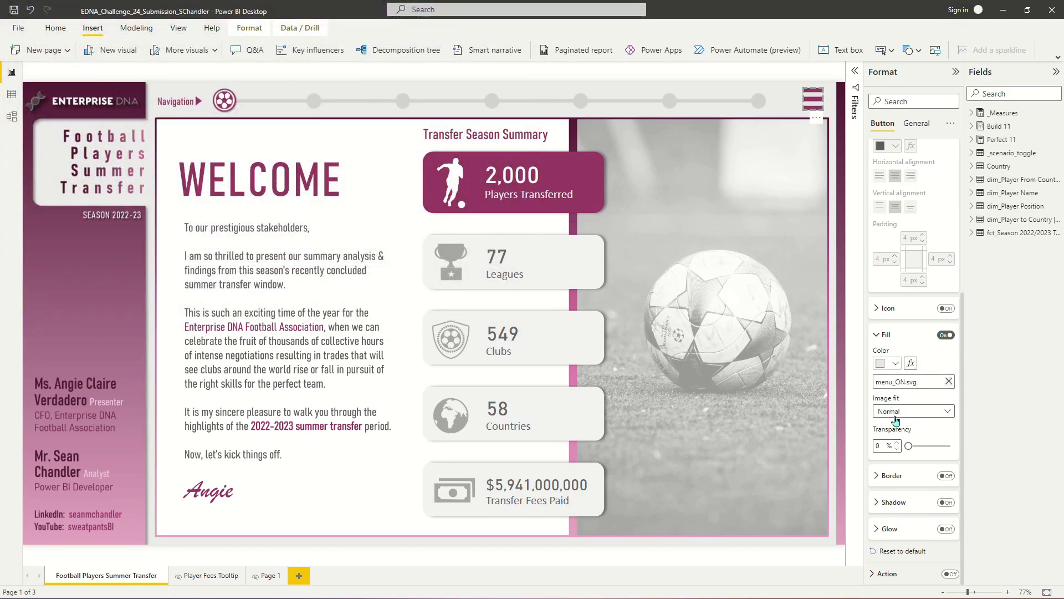
# - Set the on-hover fill image fit to Fit
pyautogui.click(898, 417)
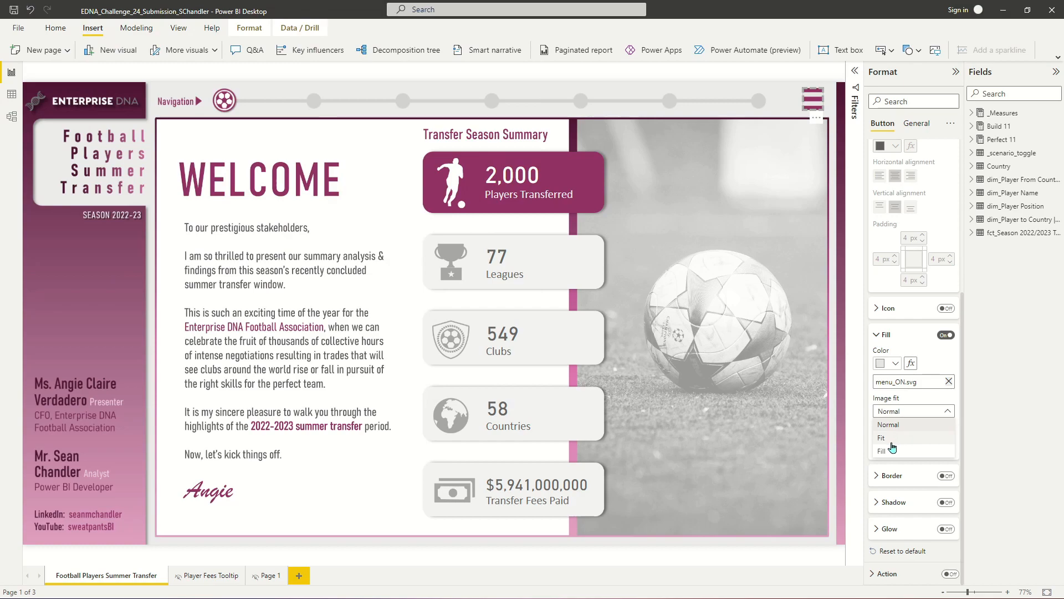
pyautogui.click(890, 439)
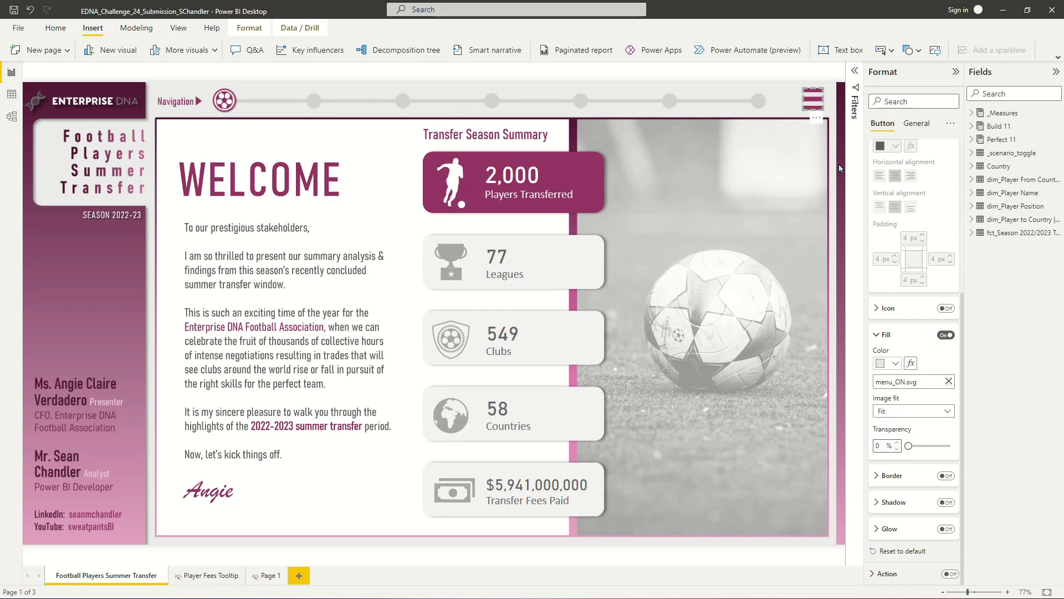
pyautogui.click(827, 108)
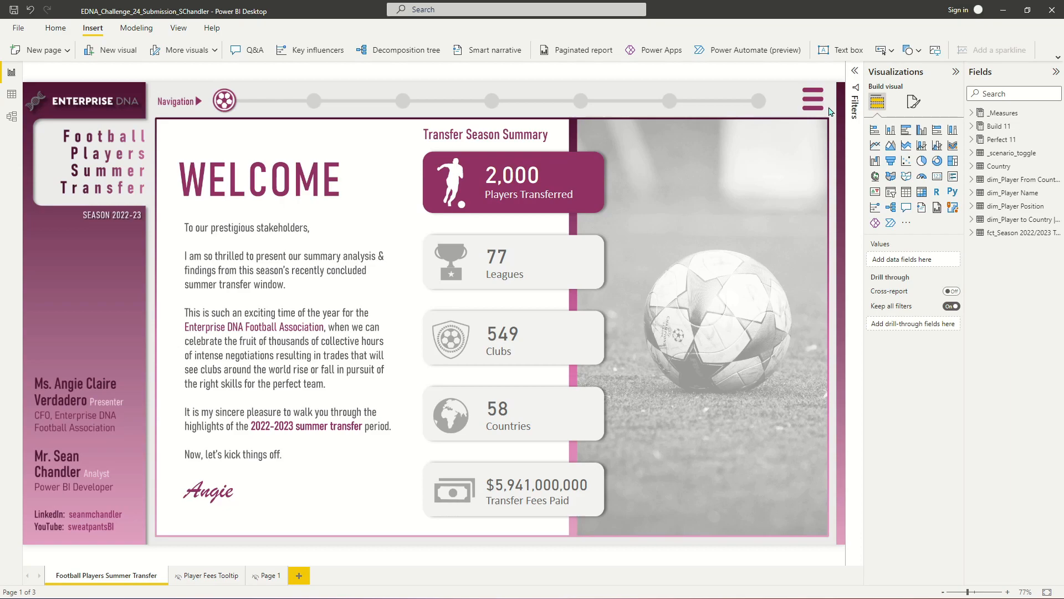
pyautogui.click(913, 52)
pyautogui.click(909, 92)
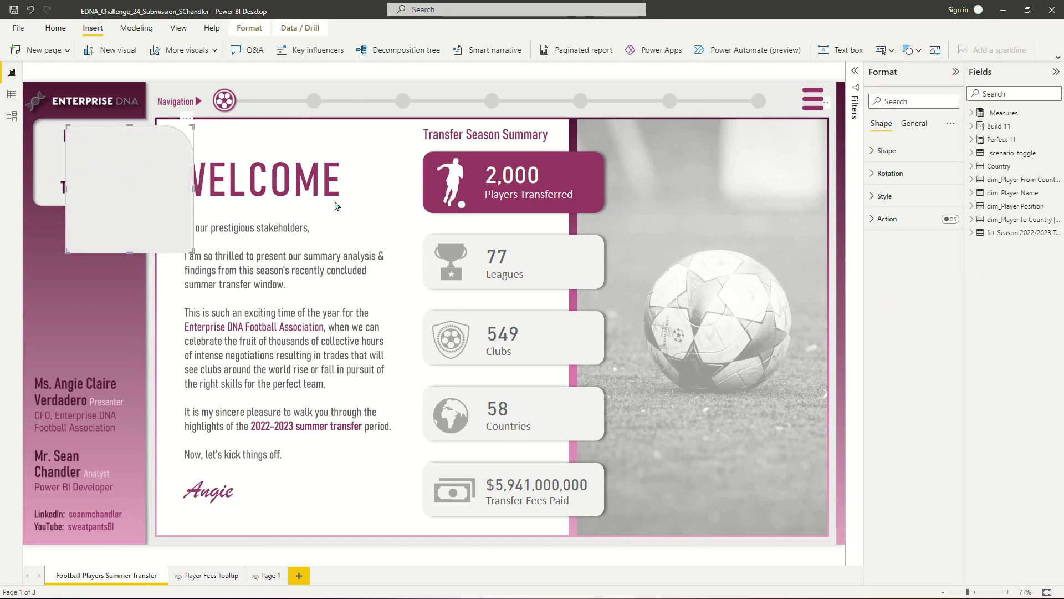
pyautogui.moveTo(116, 175); pyautogui.dragTo(201, 209)
pyautogui.press('Delete')
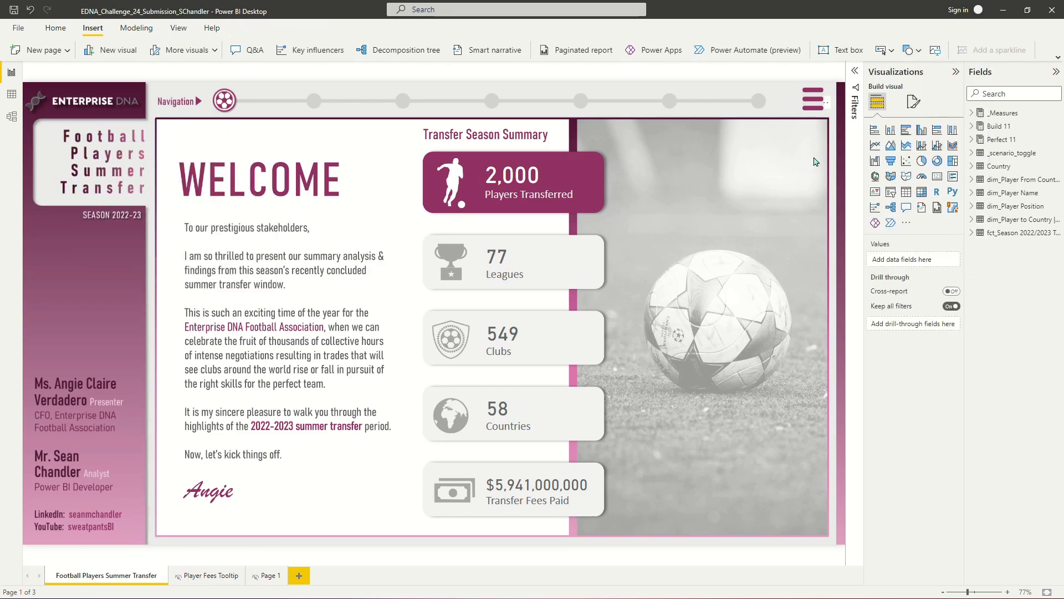
# - Insert a rectangle shape and size it to cover the report's right-hand side from top to bottom
pyautogui.click(911, 51)
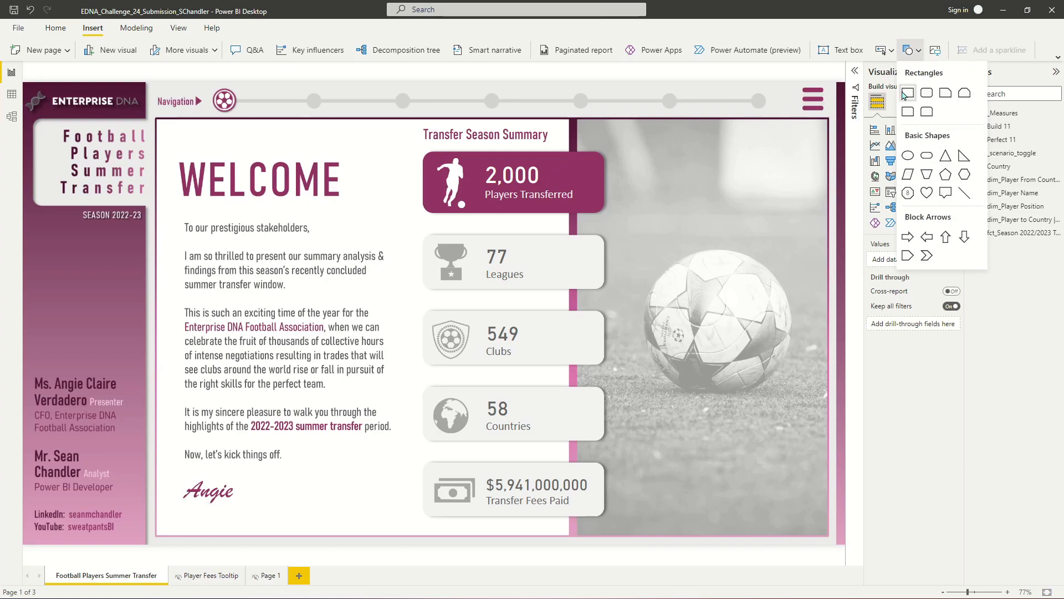
pyautogui.click(908, 91)
pyautogui.moveTo(124, 181); pyautogui.dragTo(615, 165)
pyautogui.moveTo(687, 239); pyautogui.dragTo(827, 539)
pyautogui.moveTo(775, 342); pyautogui.dragTo(786, 305)
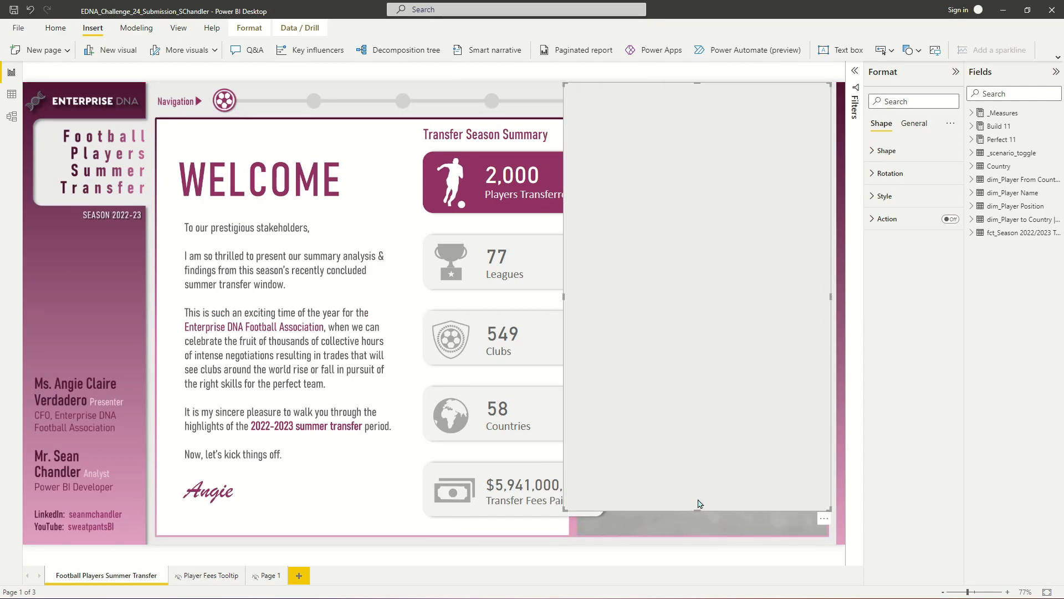
pyautogui.moveTo(701, 510); pyautogui.dragTo(700, 548)
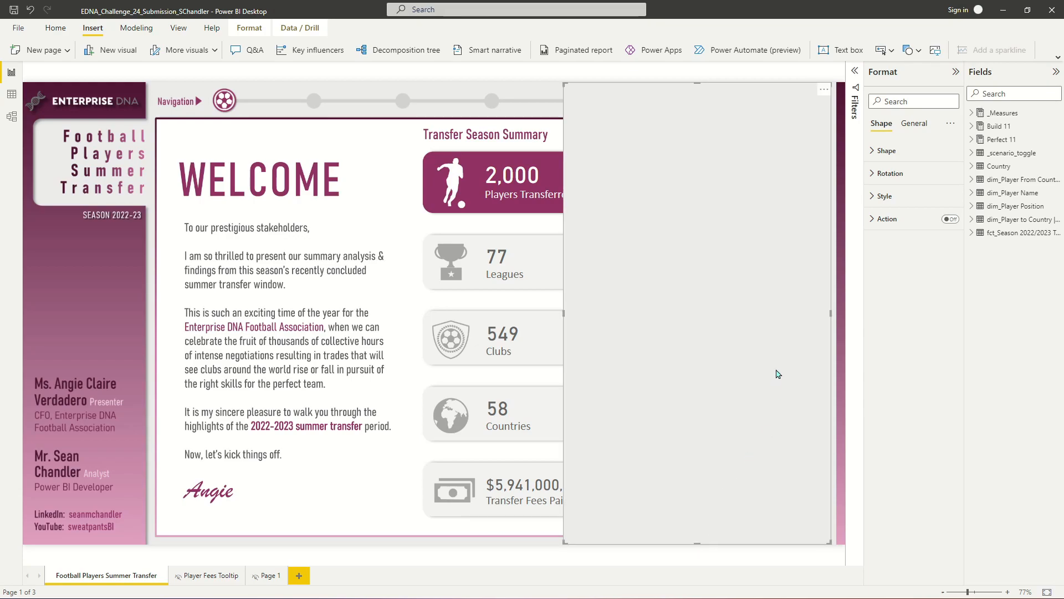
pyautogui.moveTo(776, 373); pyautogui.dragTo(797, 372)
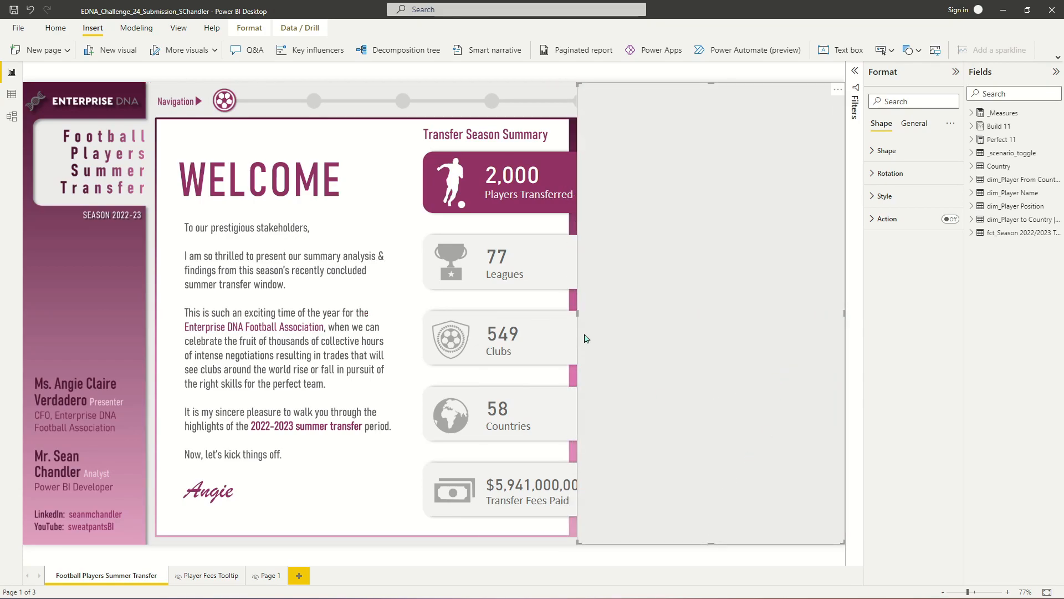
pyautogui.moveTo(577, 312); pyautogui.dragTo(563, 322)
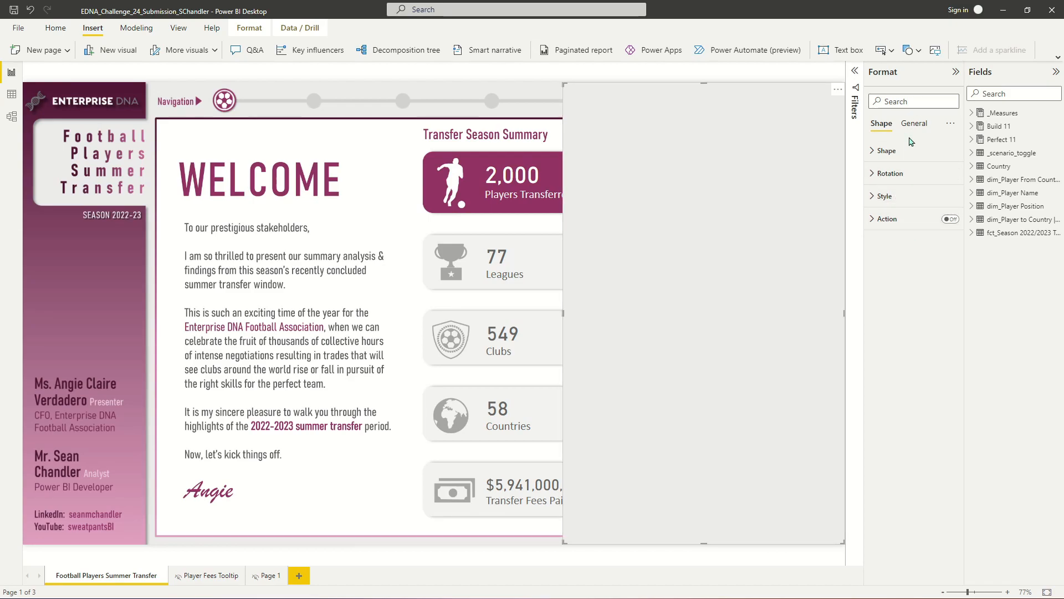
# - Turn off the rectangle's border and set its fill to a near-black theme colour
pyautogui.click(886, 195)
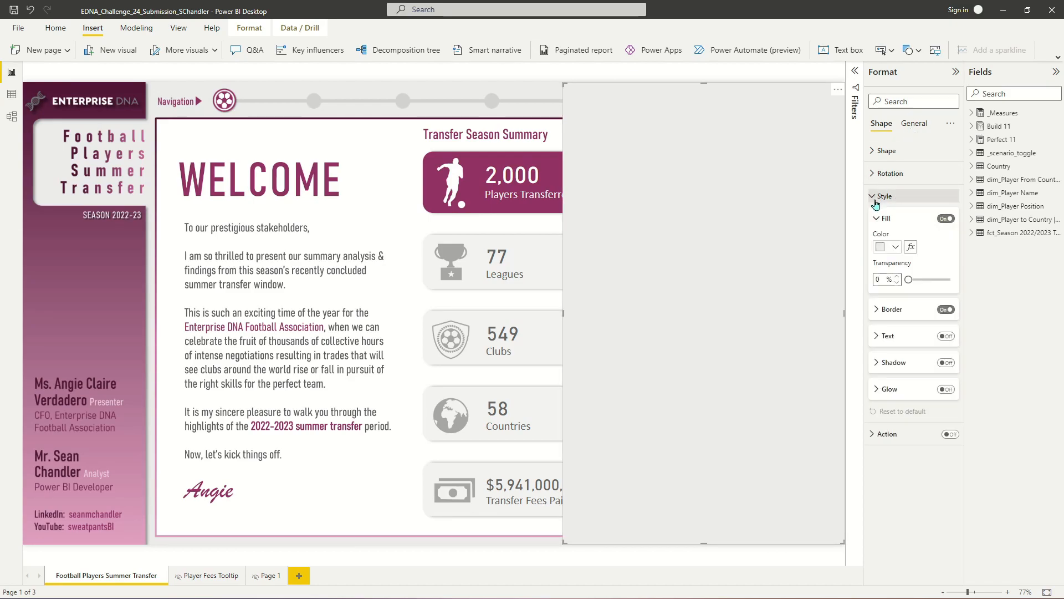
pyautogui.click(942, 317)
pyautogui.click(946, 310)
pyautogui.click(893, 309)
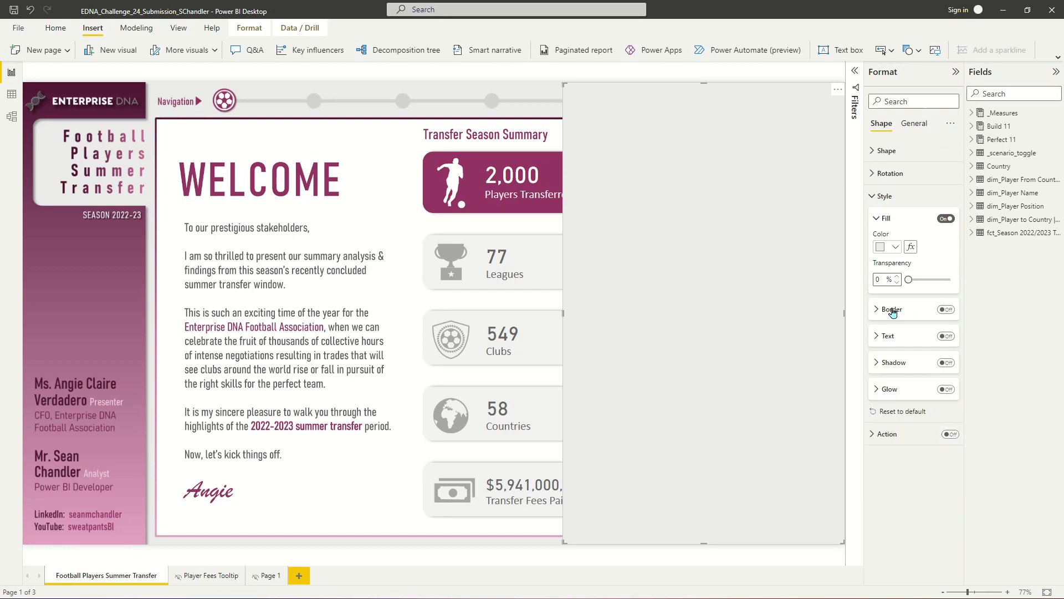
pyautogui.click(883, 249)
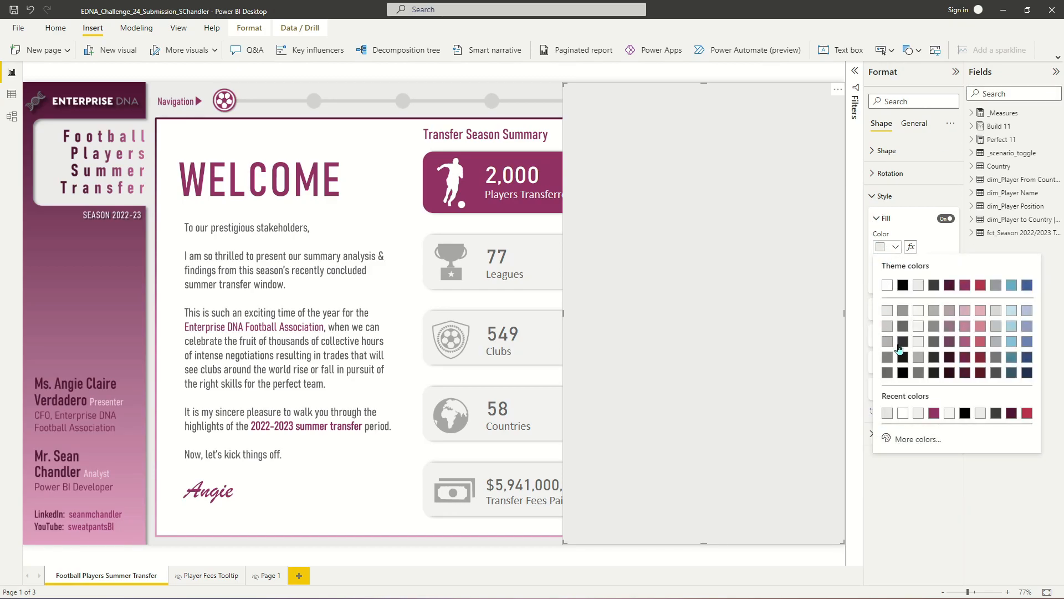
pyautogui.click(903, 342)
pyautogui.click(885, 249)
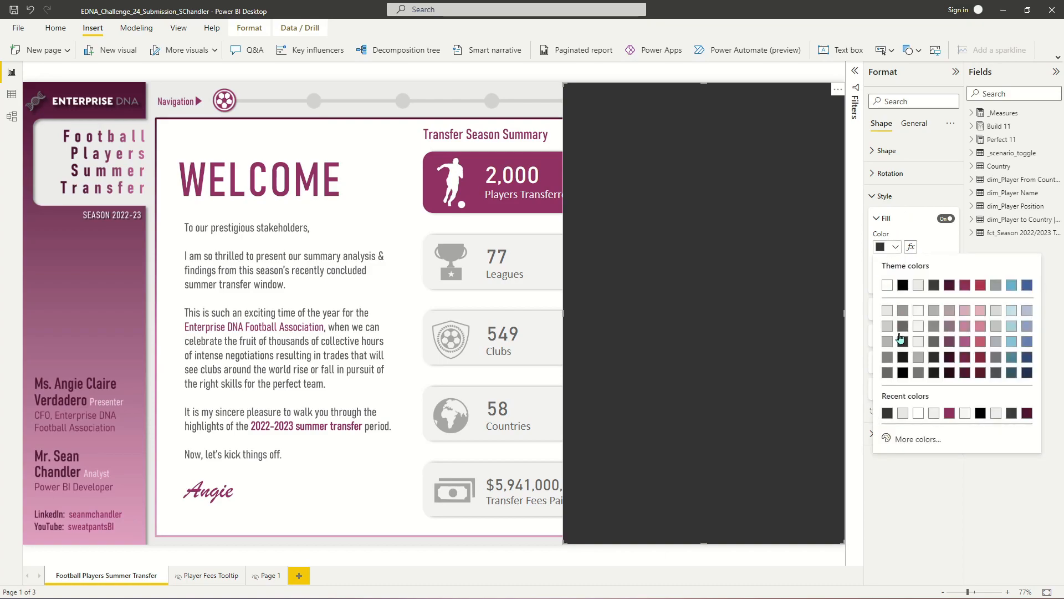
pyautogui.click(902, 359)
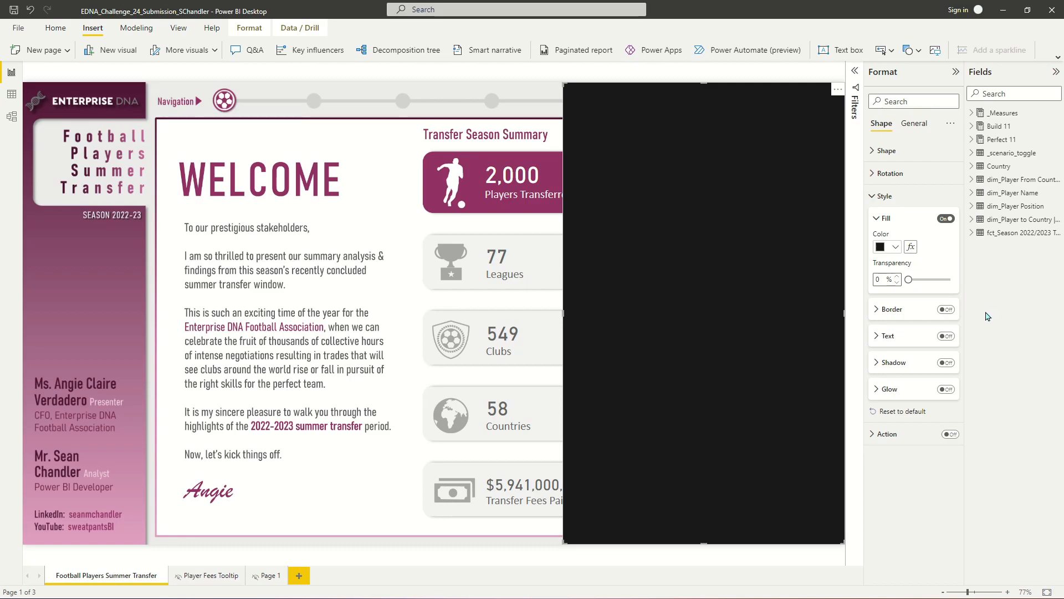
# - Set the rectangle's fill transparency to 10%
pyautogui.write('2')
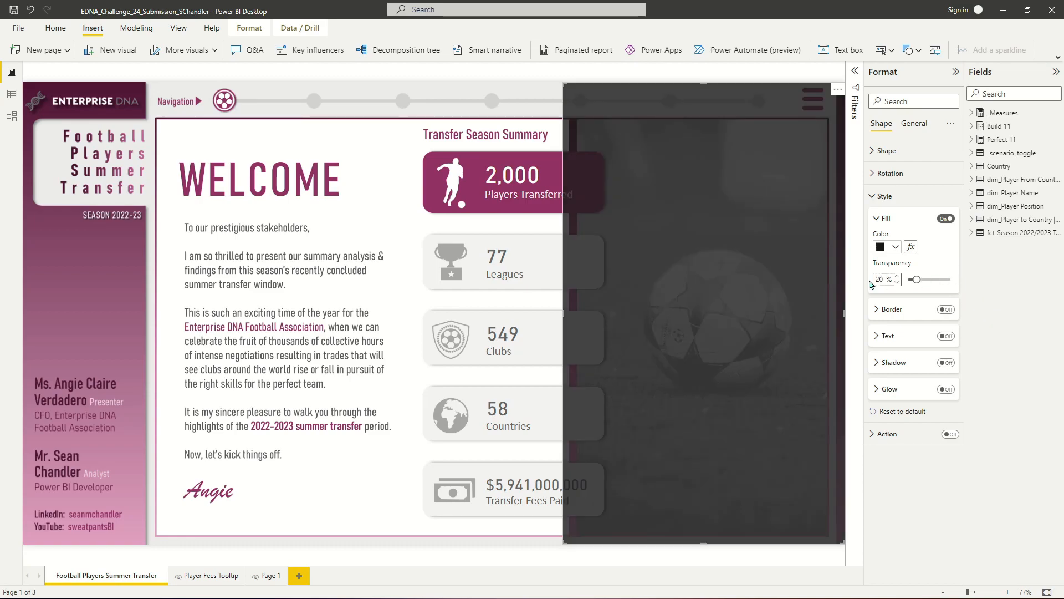
pyautogui.press('BackSpace')
pyautogui.write('1')
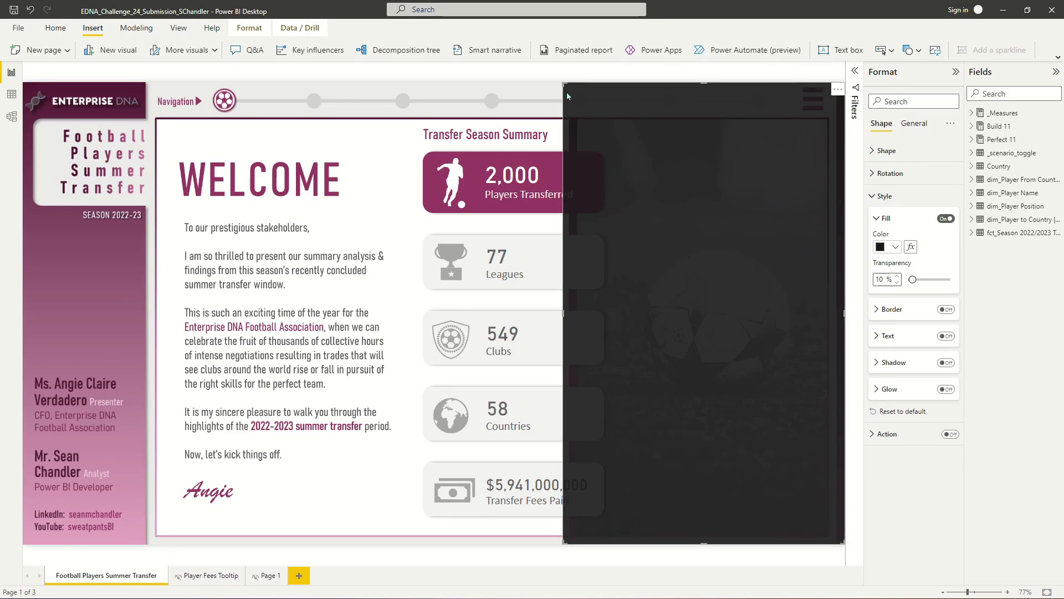
# - Add a dropdown slicer for Player Name near the top of the dark rectangle
pyautogui.click(348, 133)
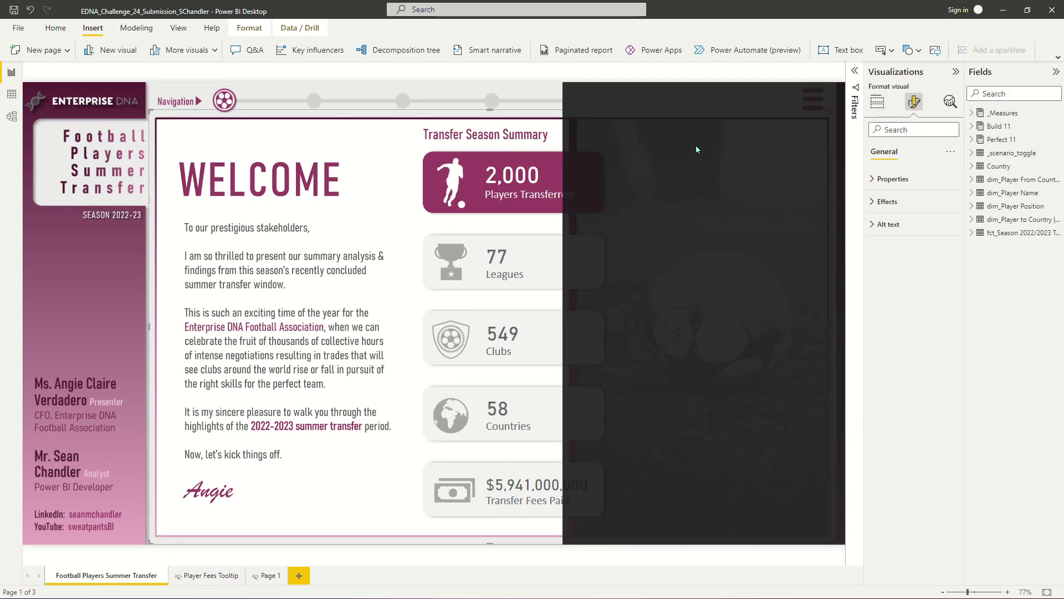
pyautogui.click(795, 314)
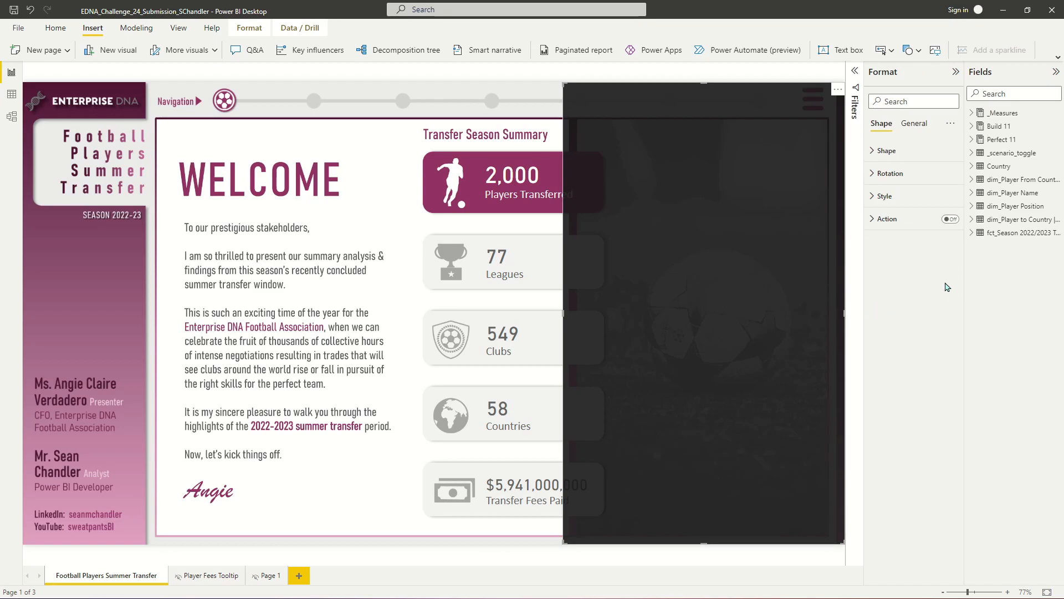
pyautogui.click(832, 70)
pyautogui.click(890, 192)
pyautogui.moveTo(117, 176); pyautogui.dragTo(625, 216)
pyautogui.moveTo(702, 280); pyautogui.dragTo(799, 215)
pyautogui.click(970, 192)
pyautogui.moveTo(1025, 206); pyautogui.dragTo(909, 259)
pyautogui.click(828, 195)
pyautogui.click(804, 224)
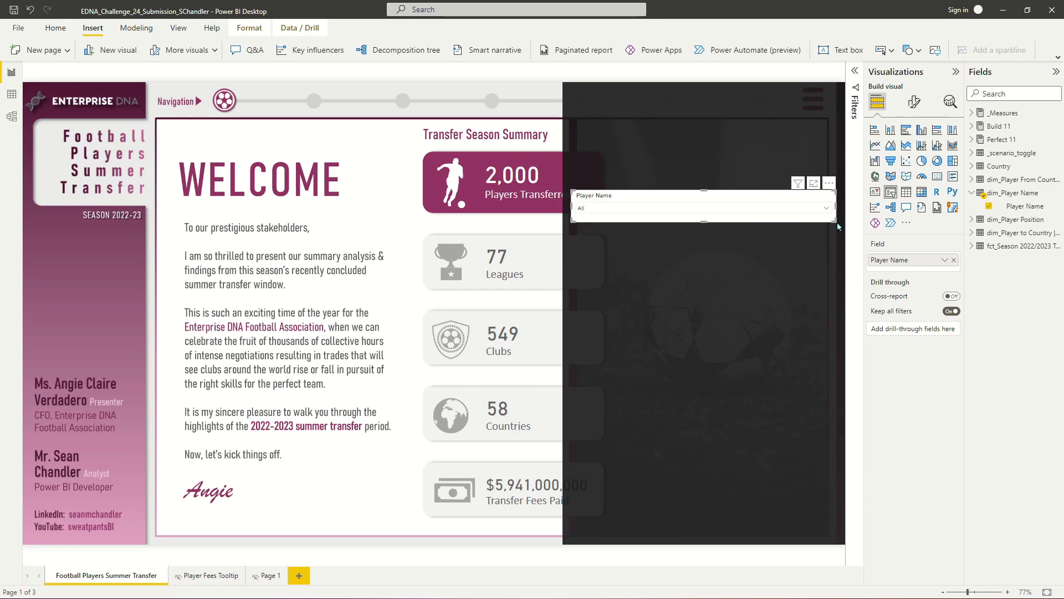
# - Turn off the slicer's general background effect
pyautogui.click(915, 101)
pyautogui.click(914, 152)
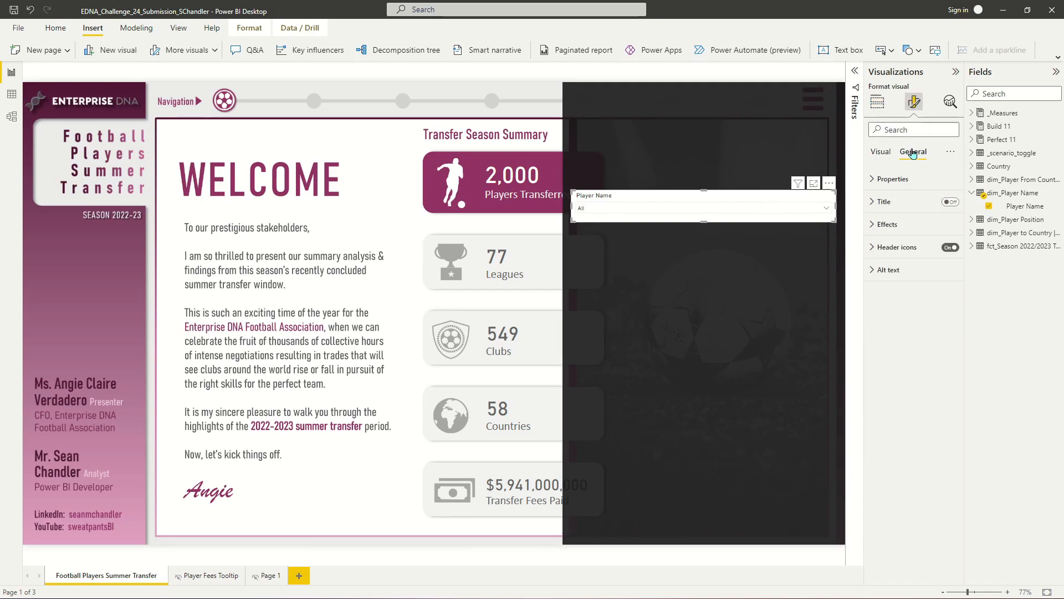
pyautogui.click(887, 224)
pyautogui.click(946, 247)
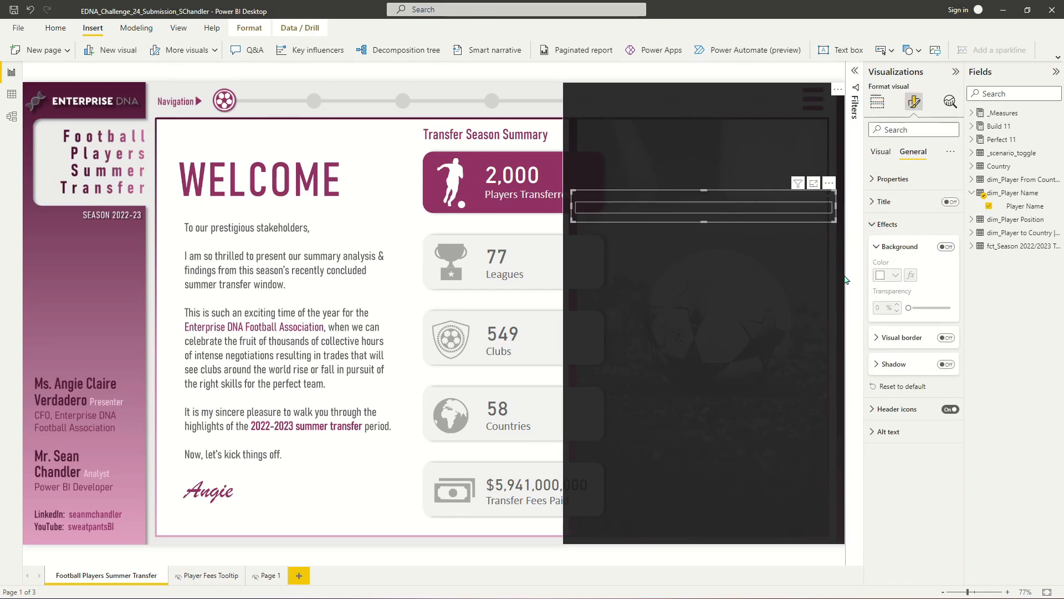
# - Set the slicer values' background colour to white and their font size to 15
pyautogui.click(886, 225)
pyautogui.click(881, 151)
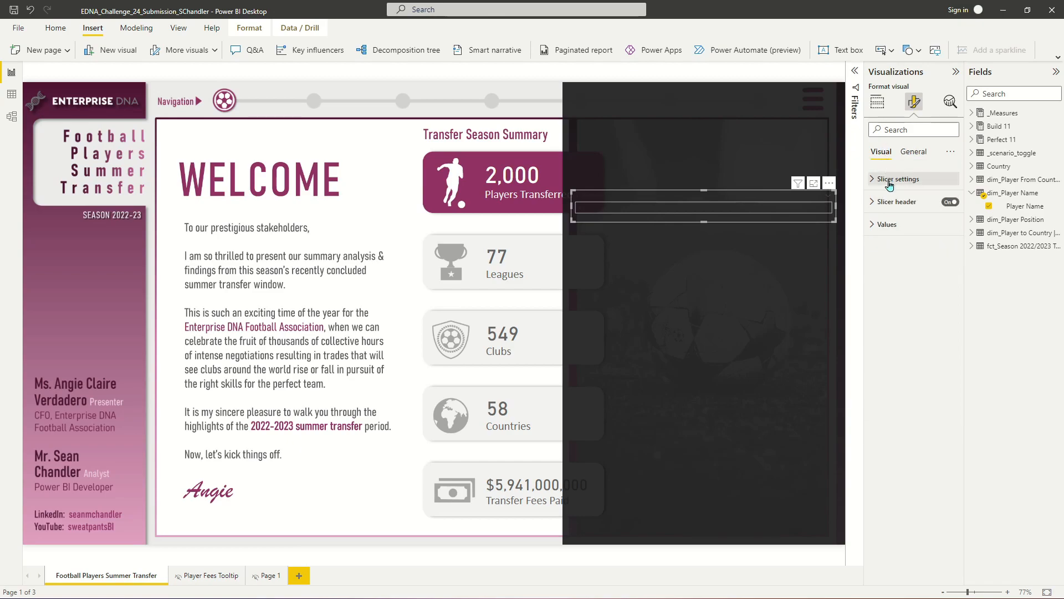
pyautogui.click(886, 224)
pyautogui.click(899, 402)
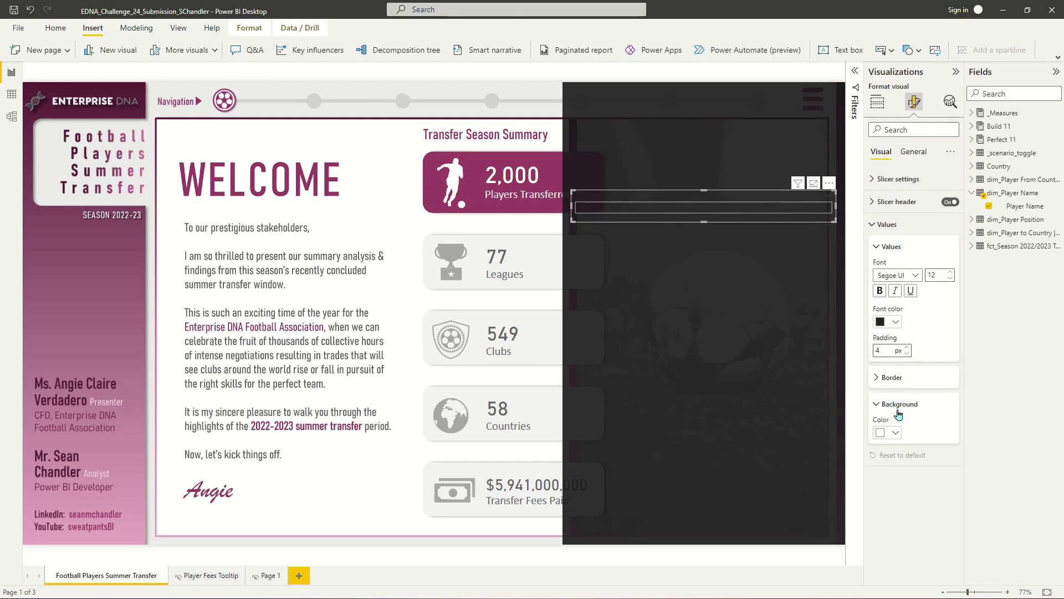
pyautogui.click(896, 432)
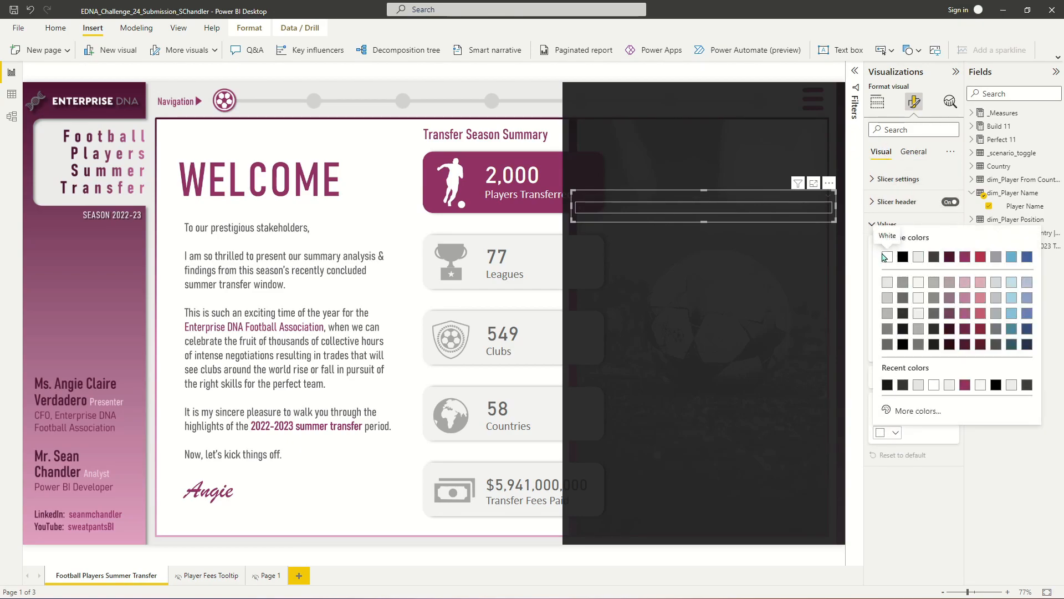
pyautogui.click(886, 260)
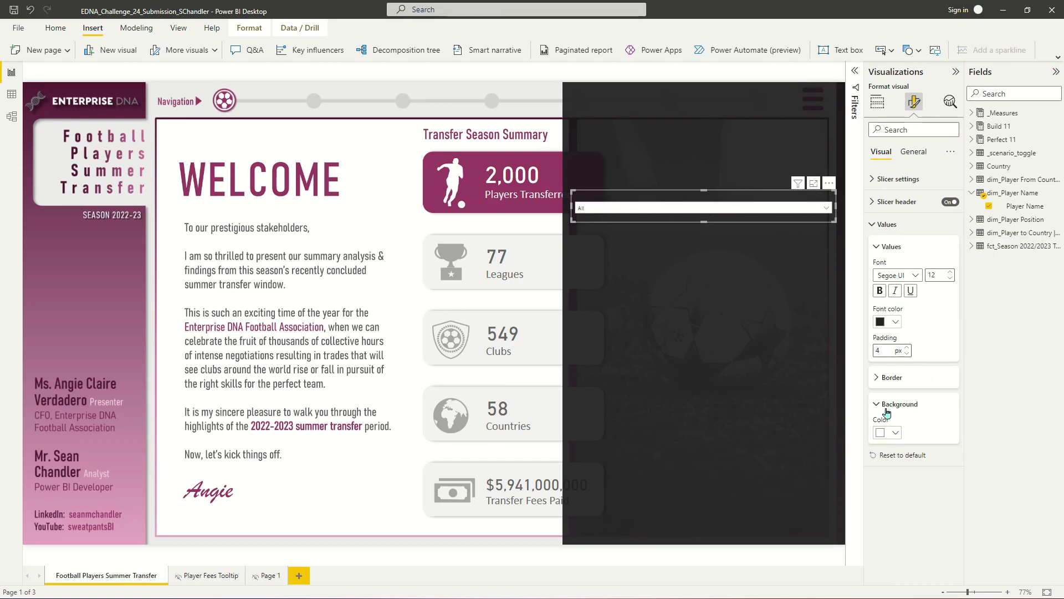
pyautogui.click(950, 272)
pyautogui.click(950, 273)
pyautogui.click(950, 272)
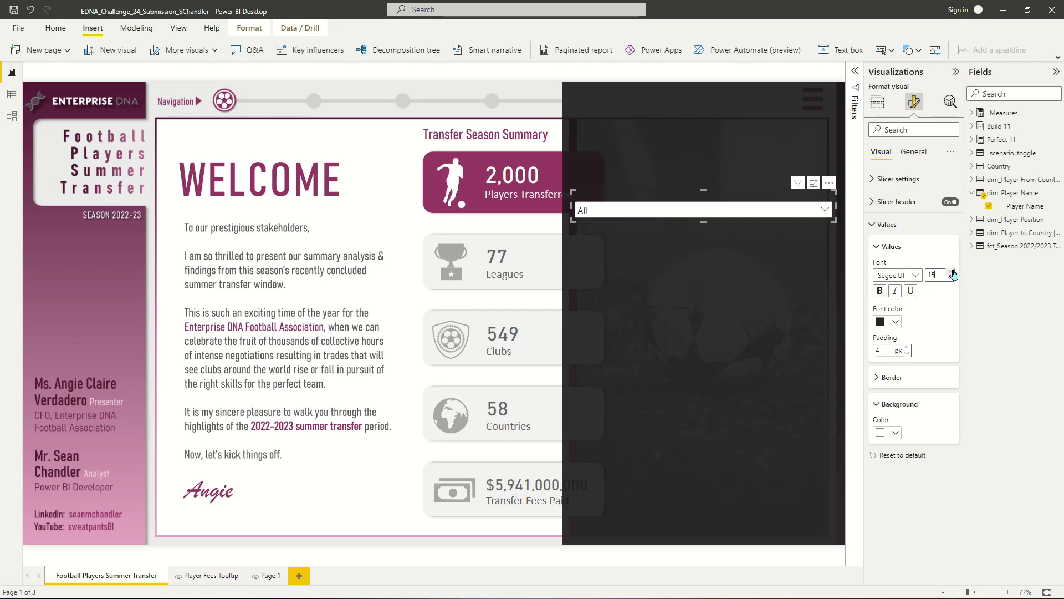
pyautogui.click(914, 152)
pyautogui.click(898, 179)
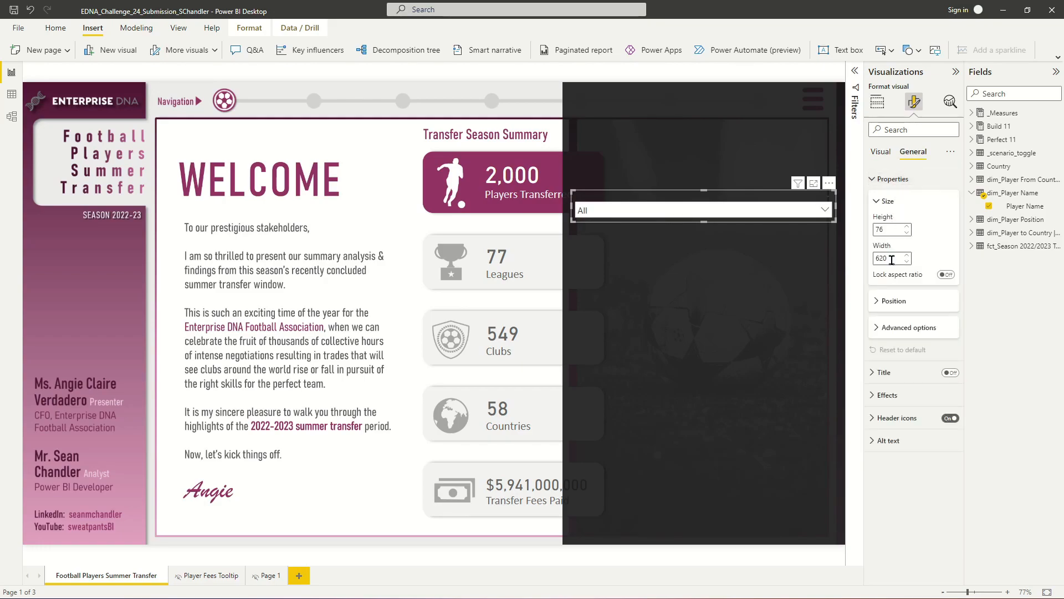
pyautogui.click(909, 327)
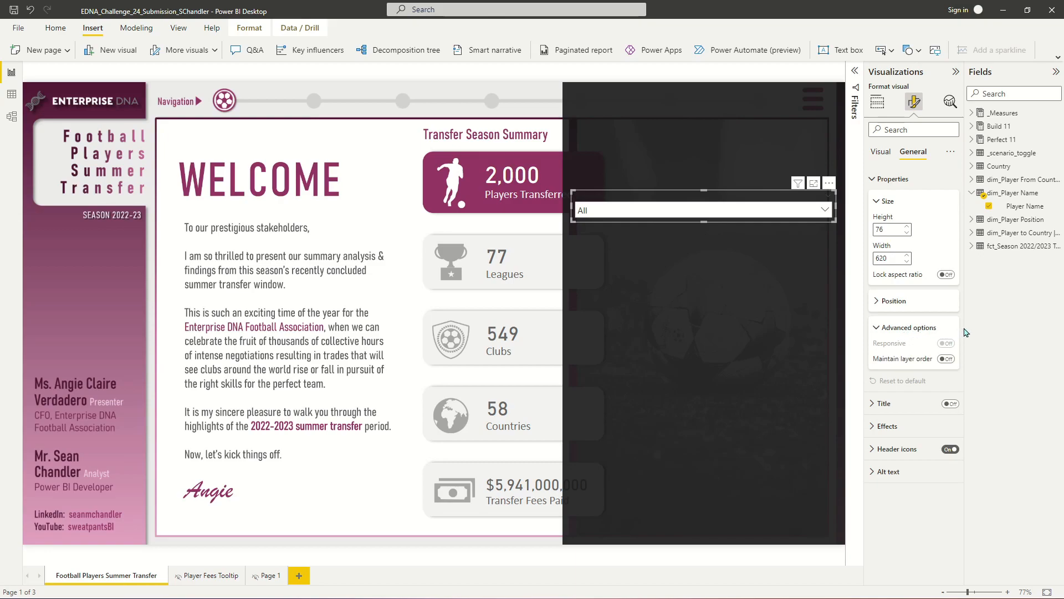
pyautogui.click(882, 153)
# - Set the slicer header text to white with font size 16
pyautogui.click(886, 224)
pyautogui.click(902, 202)
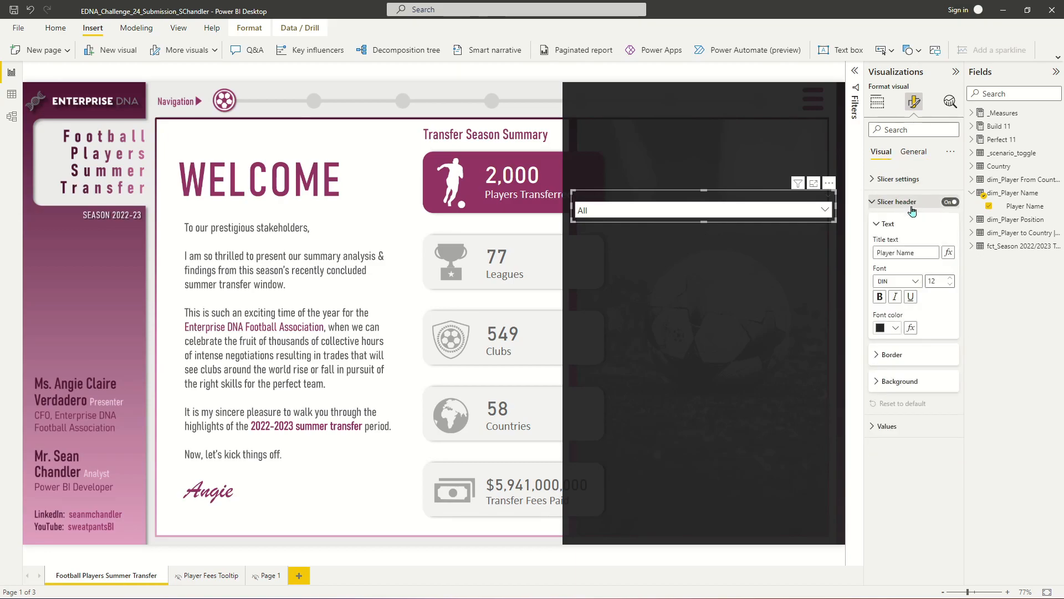
pyautogui.click(951, 279)
pyautogui.click(951, 279)
pyautogui.click(950, 279)
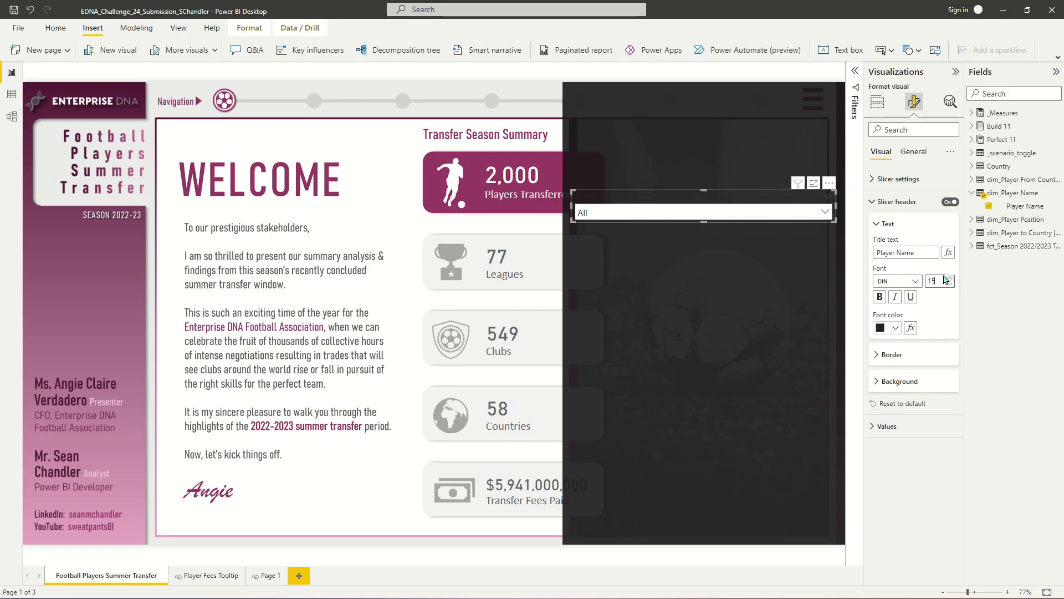
pyautogui.click(891, 328)
pyautogui.click(884, 360)
pyautogui.click(951, 278)
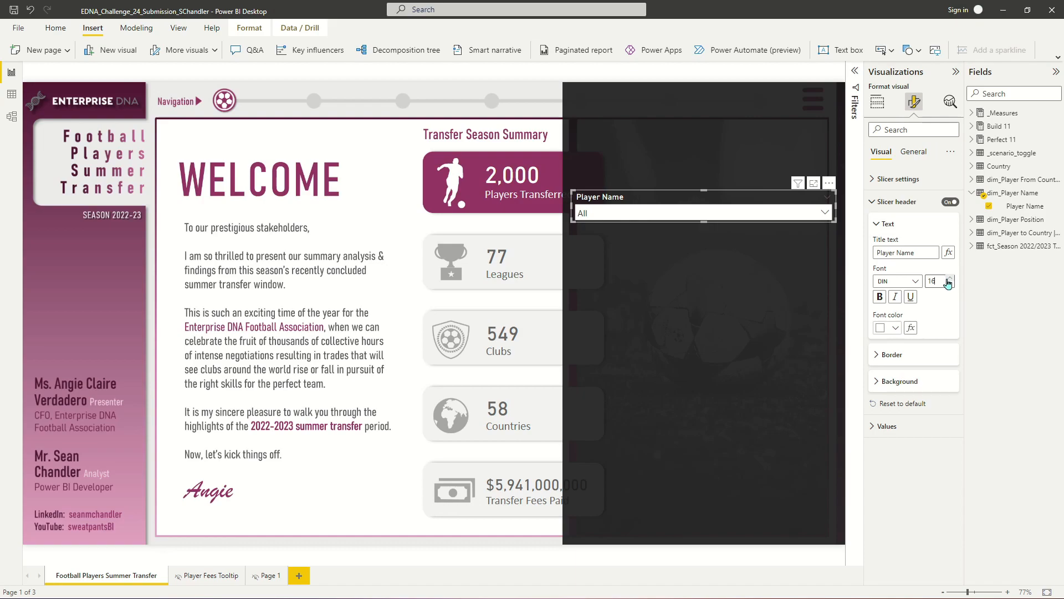
# - Set the slicer values' font to DIN at size 16
pyautogui.click(881, 201)
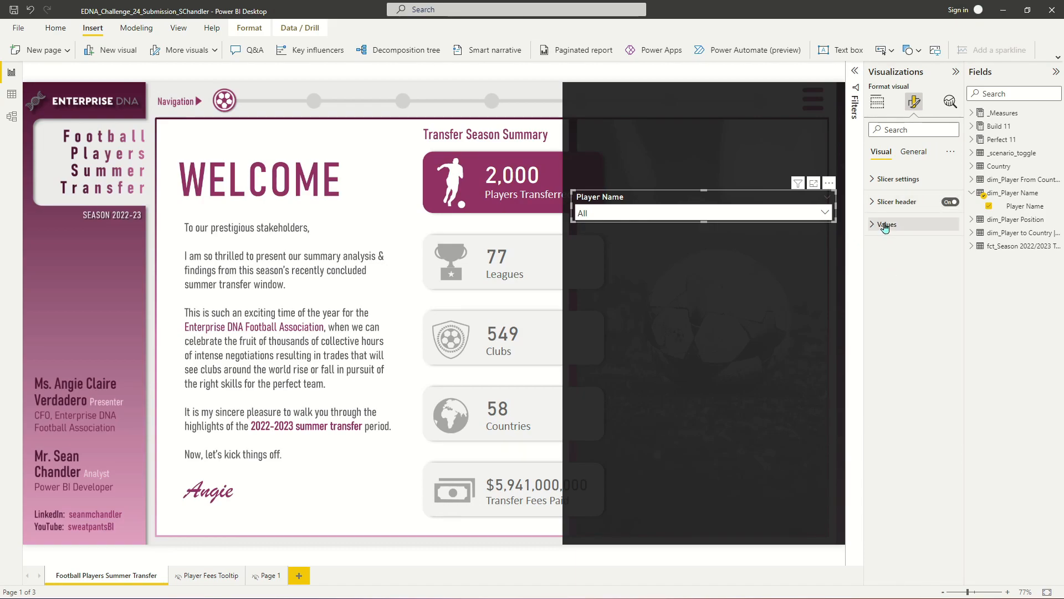
pyautogui.click(886, 225)
pyautogui.click(898, 276)
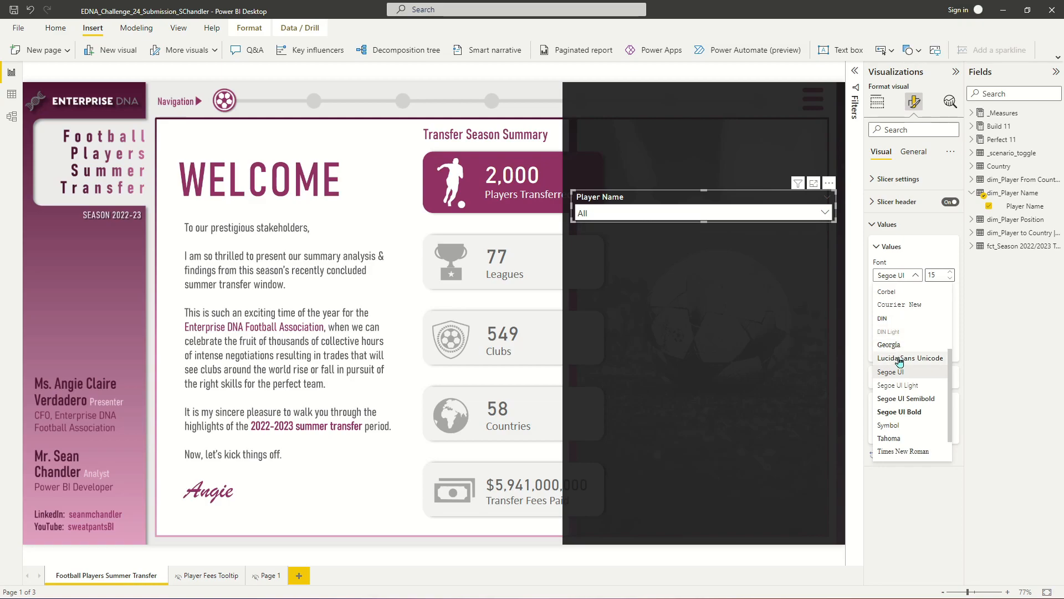
pyautogui.click(898, 323)
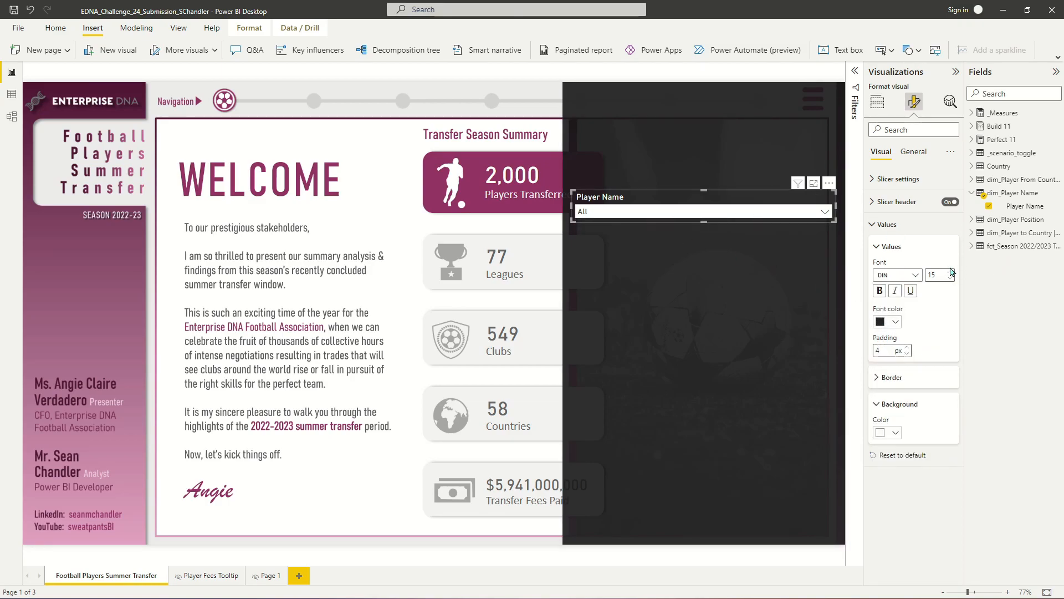
pyautogui.click(952, 272)
# - Open the Player Name slicer's dropdown and options to check its appearance
pyautogui.click(681, 215)
pyautogui.click(707, 209)
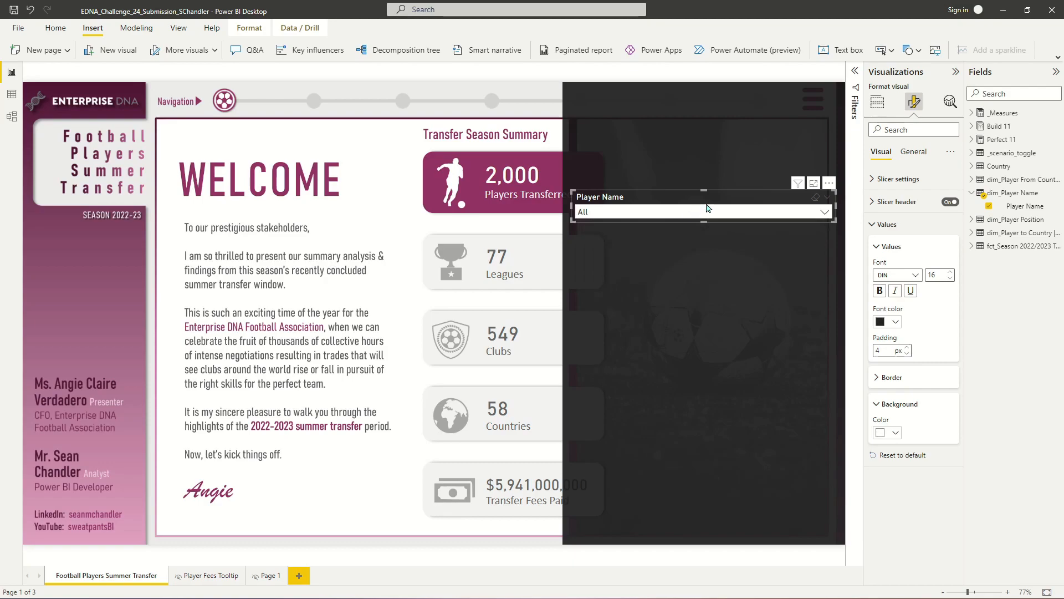
pyautogui.click(829, 183)
pyautogui.click(856, 198)
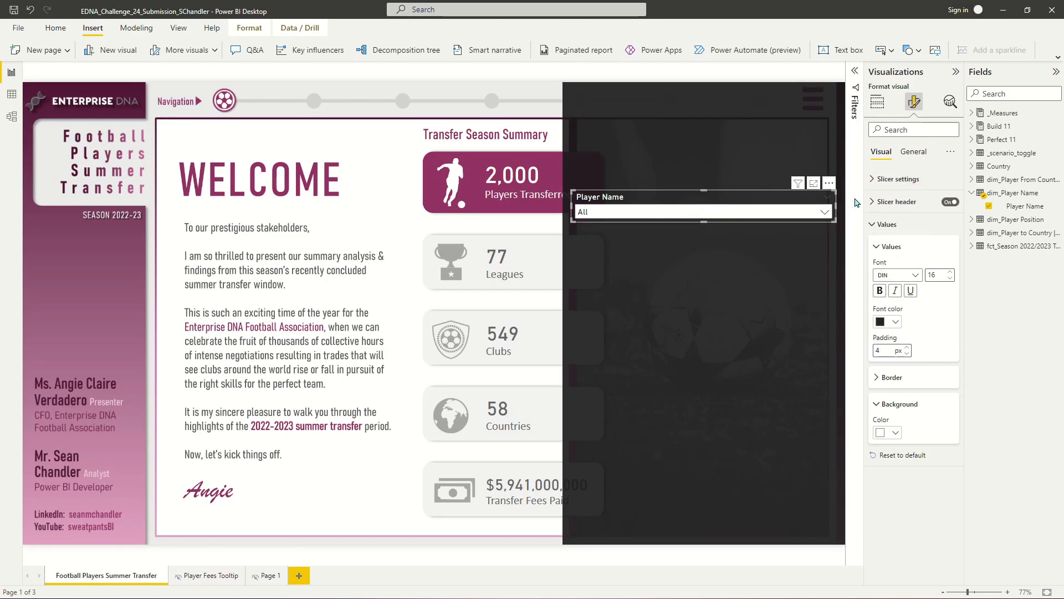
pyautogui.click(747, 214)
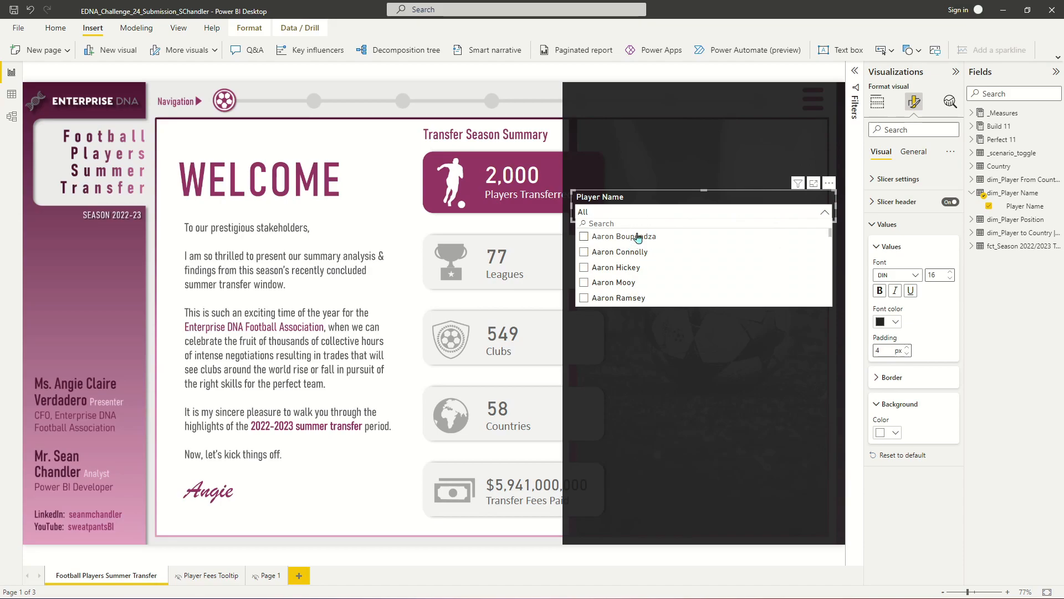
pyautogui.click(659, 206)
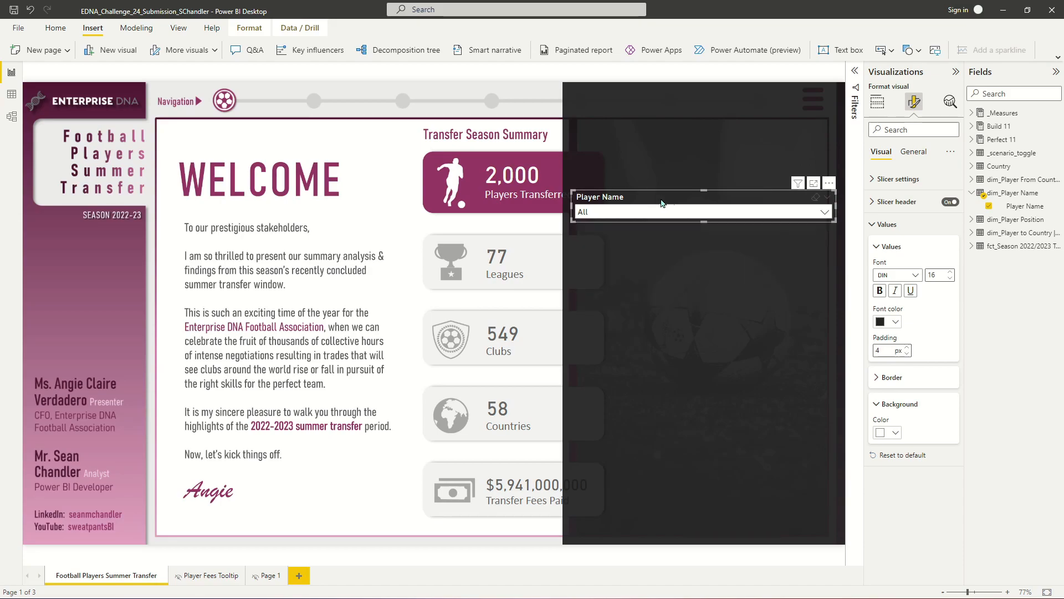
pyautogui.click(828, 184)
pyautogui.click(828, 184)
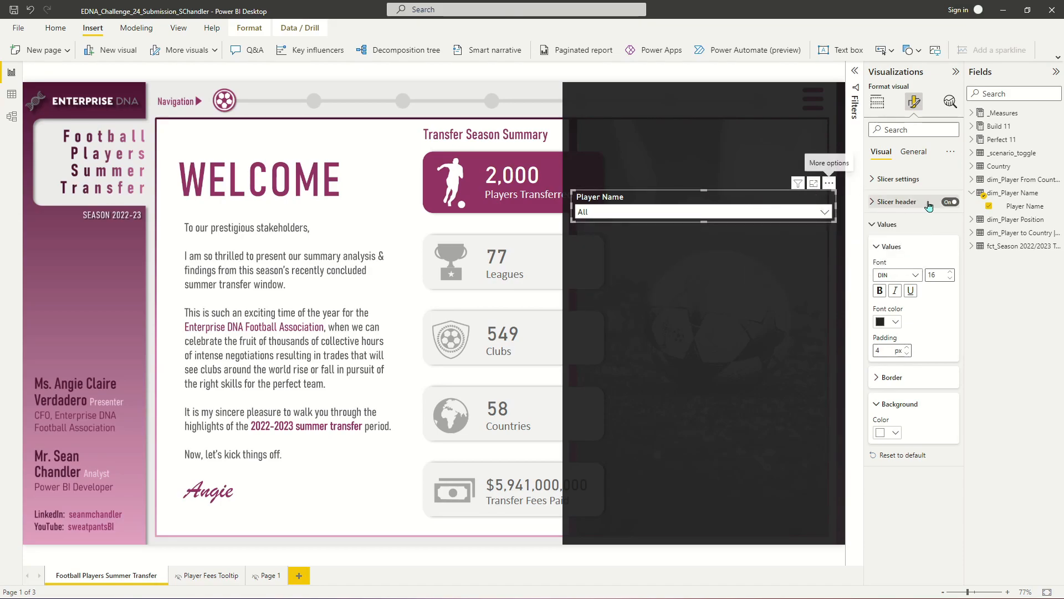
# - In the Player Name slicer's selection settings, turn off multi-select with Ctrl and turn on Show "Select all", checking the dropdown
pyautogui.click(898, 178)
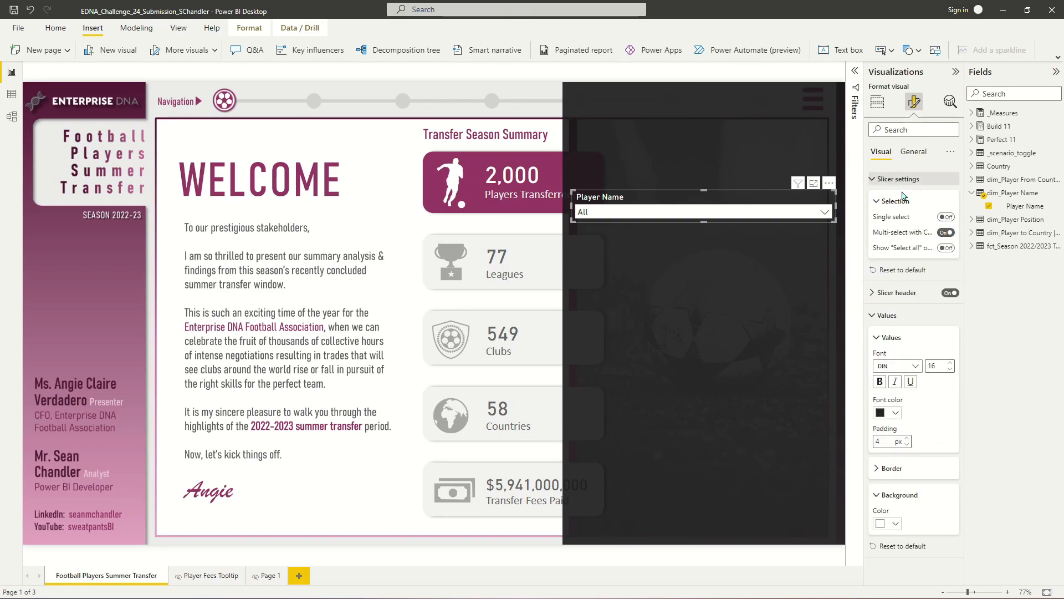
pyautogui.click(946, 232)
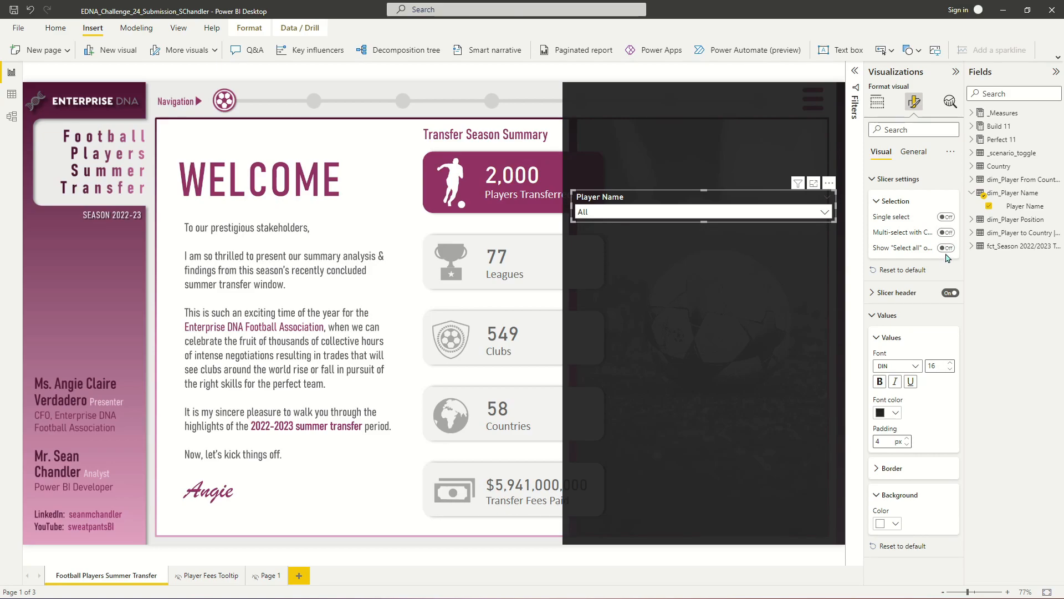
pyautogui.click(691, 213)
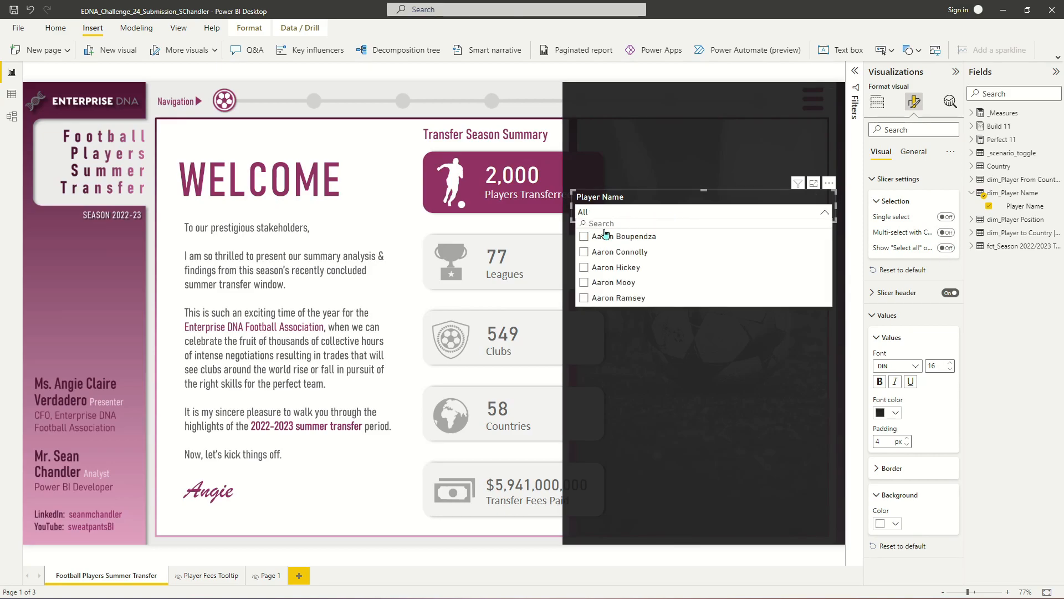
pyautogui.click(946, 248)
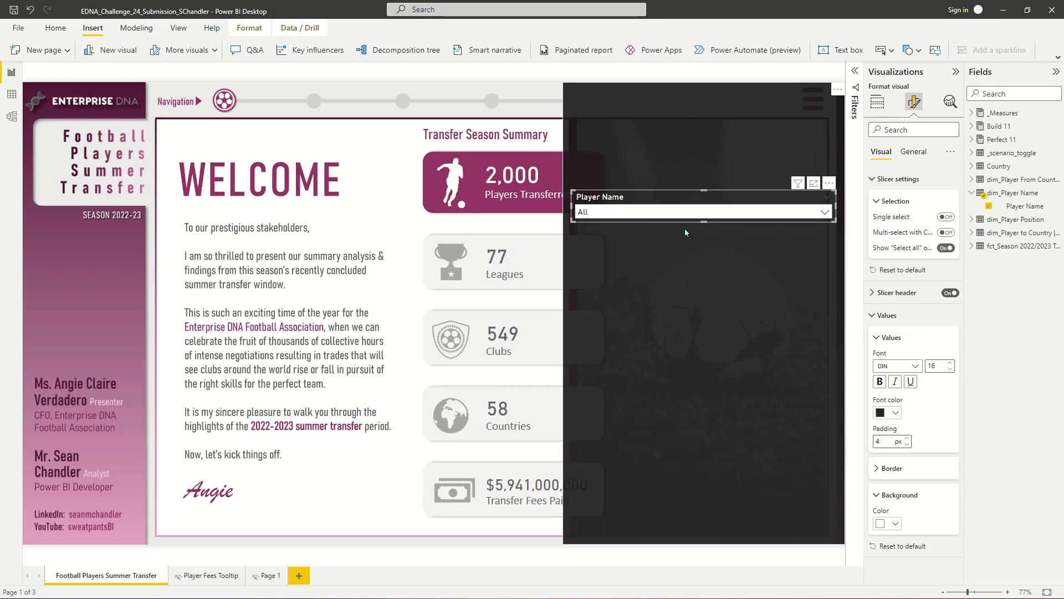
pyautogui.click(602, 236)
pyautogui.click(613, 255)
pyautogui.click(613, 254)
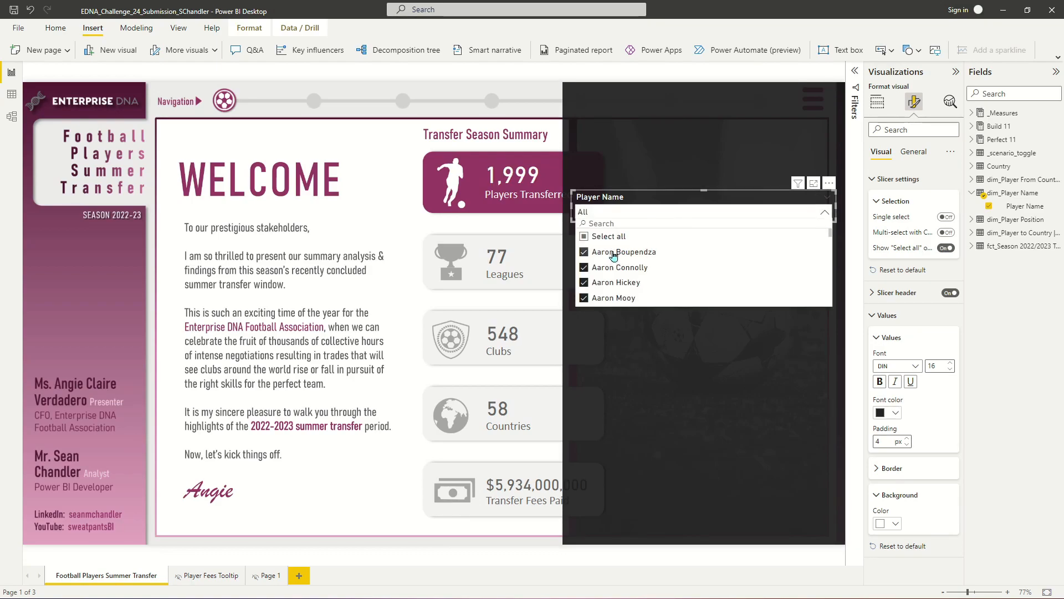
pyautogui.click(646, 213)
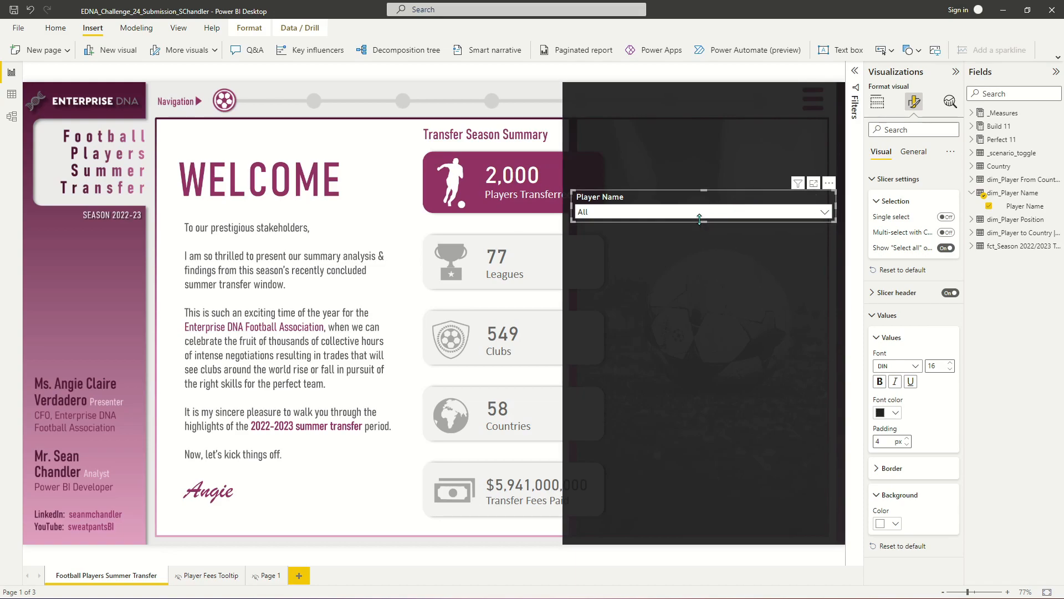
# - Duplicate the Player Name slicer five times and stack the copies evenly down the dark panel
pyautogui.moveTo(705, 222); pyautogui.dragTo(722, 202)
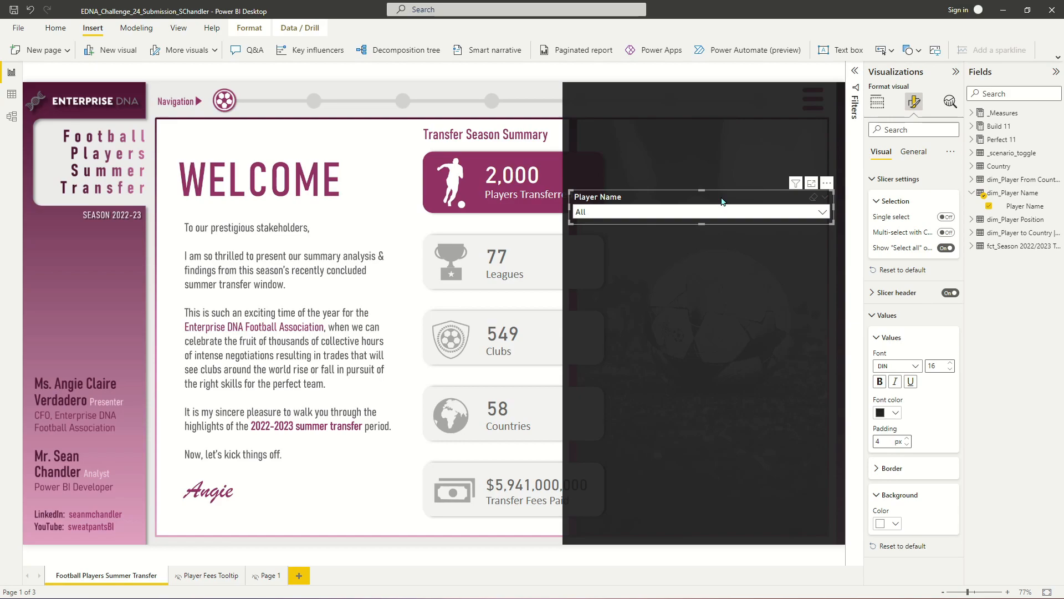
pyautogui.hotkey('ctrl', 'c')
pyautogui.hotkey('ctrl', 'v')
pyautogui.moveTo(695, 201); pyautogui.dragTo(697, 240)
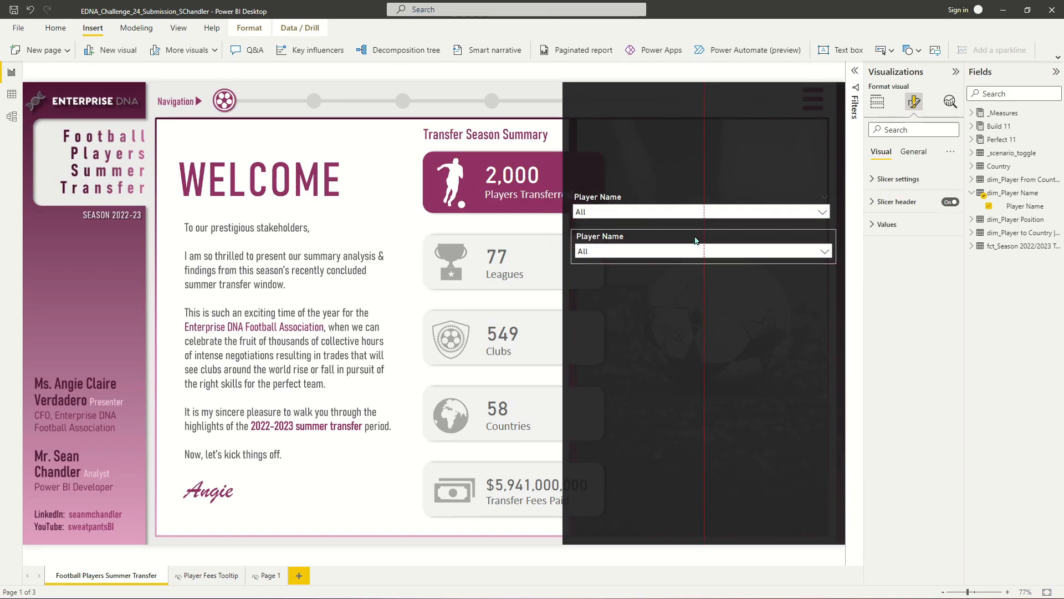
pyautogui.moveTo(630, 212); pyautogui.dragTo(631, 279)
pyautogui.hotkey('ctrl', 'v')
pyautogui.moveTo(631, 207); pyautogui.dragTo(613, 404)
pyautogui.hotkey('ctrl', 'v')
pyautogui.click(623, 244)
# - Replace the second slicer's field with Current League from the player-from-country table
pyautogui.click(972, 193)
pyautogui.click(971, 180)
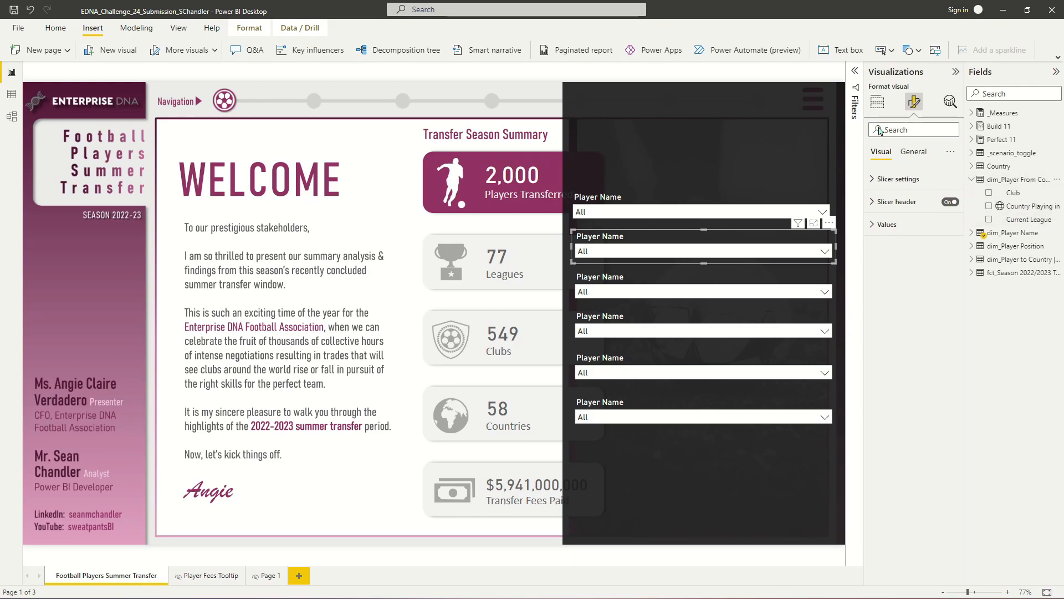
pyautogui.click(877, 101)
pyautogui.moveTo(1026, 220); pyautogui.dragTo(948, 269)
pyautogui.click(954, 261)
pyautogui.moveTo(1026, 223); pyautogui.dragTo(735, 253)
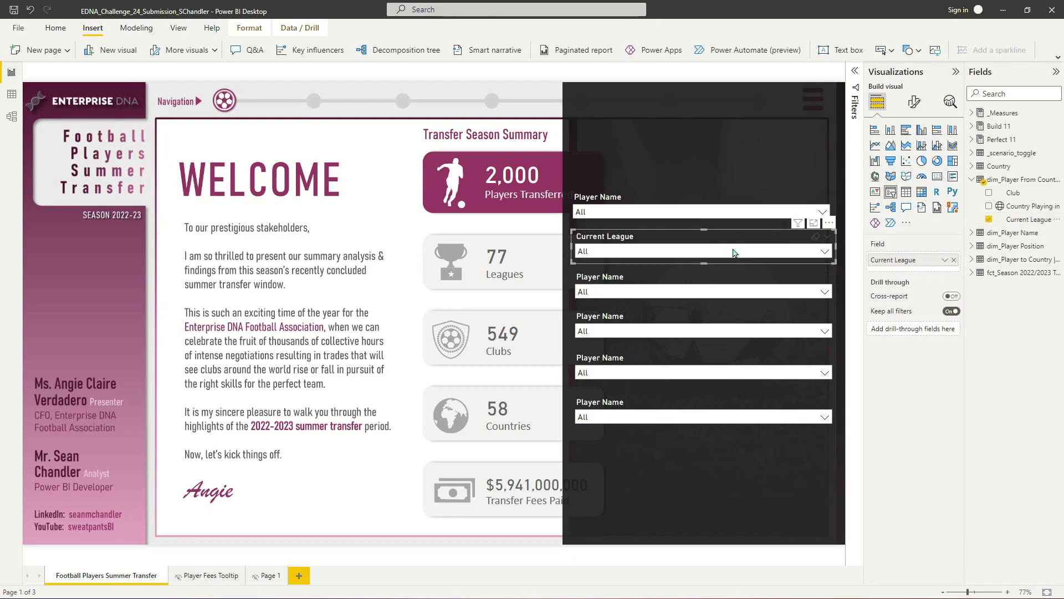
pyautogui.doubleClick(893, 260)
# - Set the third slicer's field to Club and rename it Current Club
pyautogui.click(686, 272)
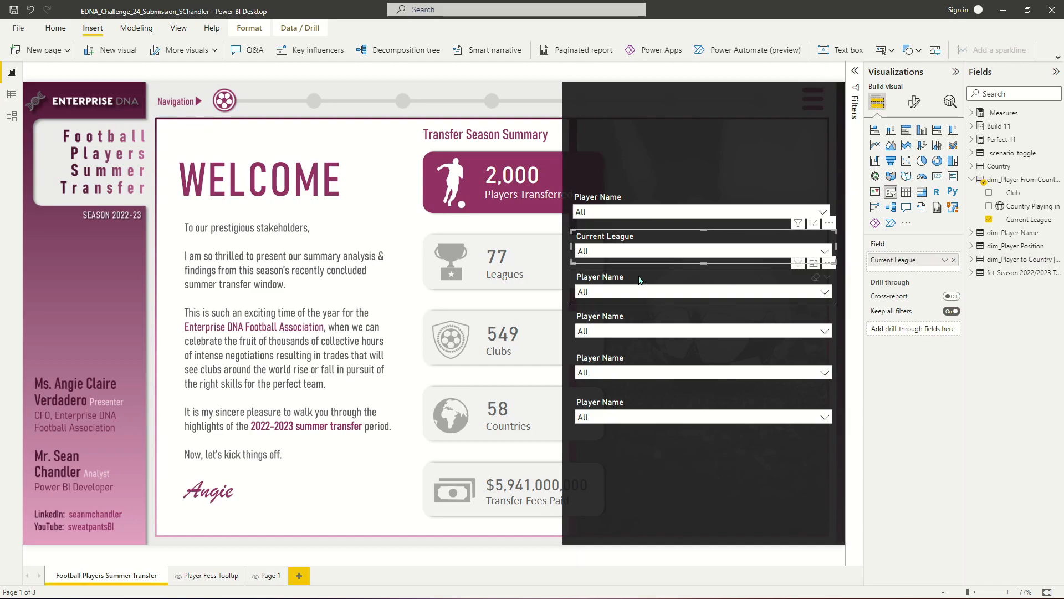
pyautogui.moveTo(1018, 194); pyautogui.dragTo(915, 262)
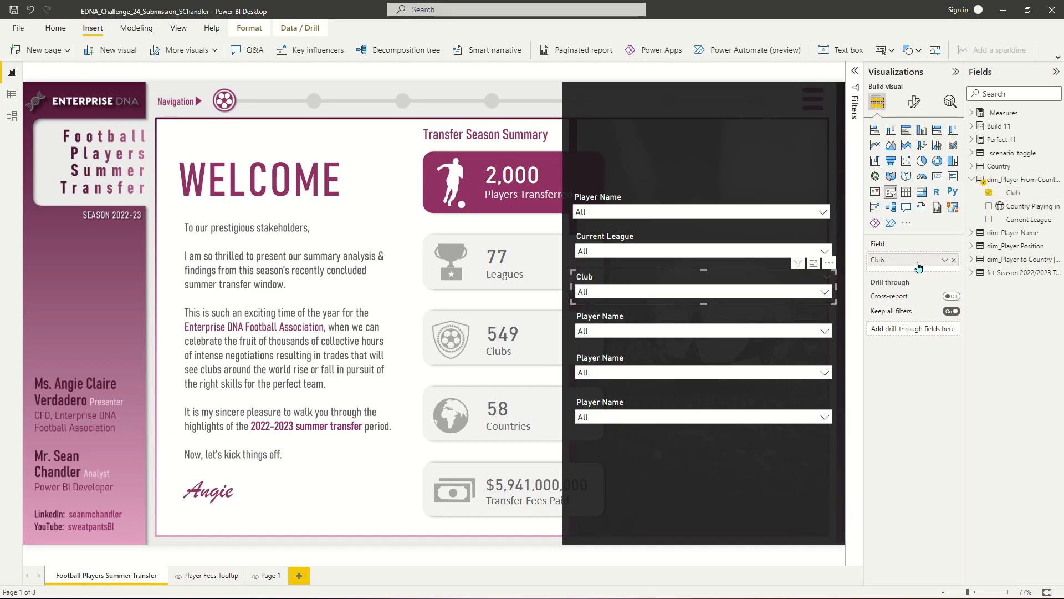
pyautogui.doubleClick(888, 256)
pyautogui.write('Curr')
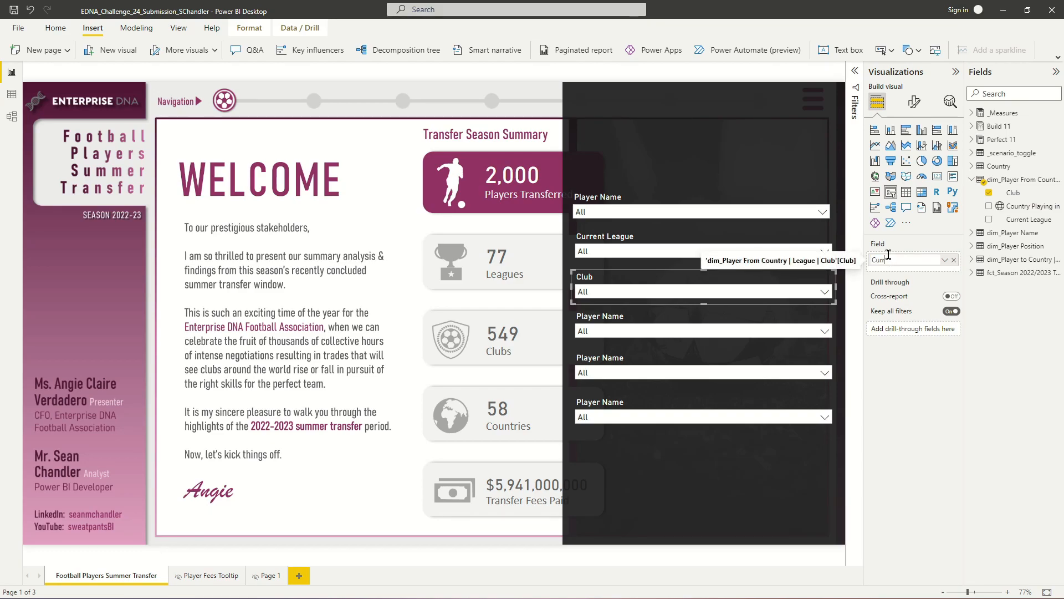
pyautogui.write('ent Club')
pyautogui.press('Return')
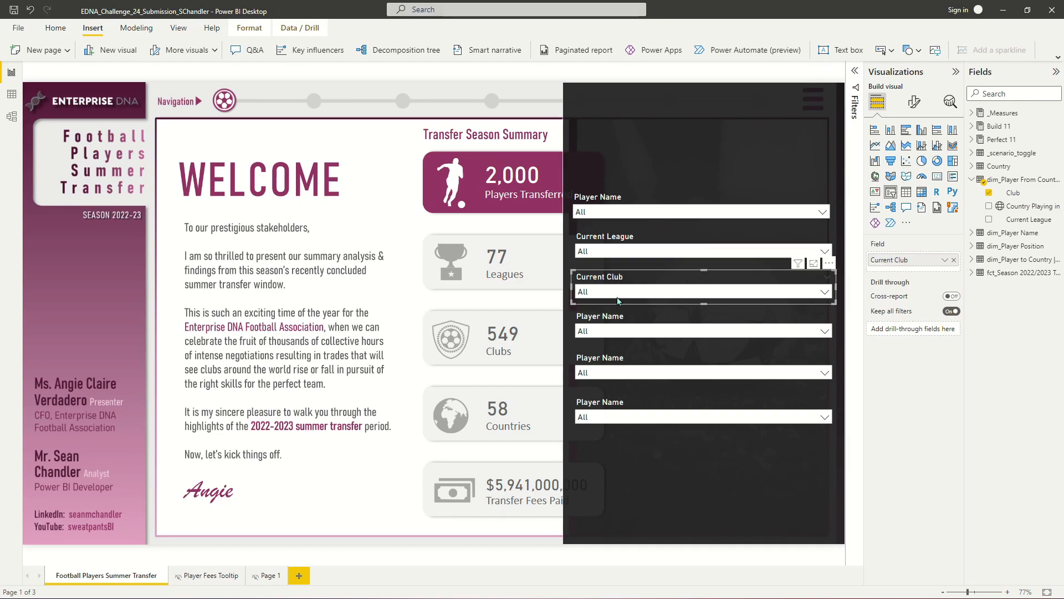
# - Replace the fourth slicer's field with New League from the player-to-country table
pyautogui.click(630, 324)
pyautogui.click(972, 180)
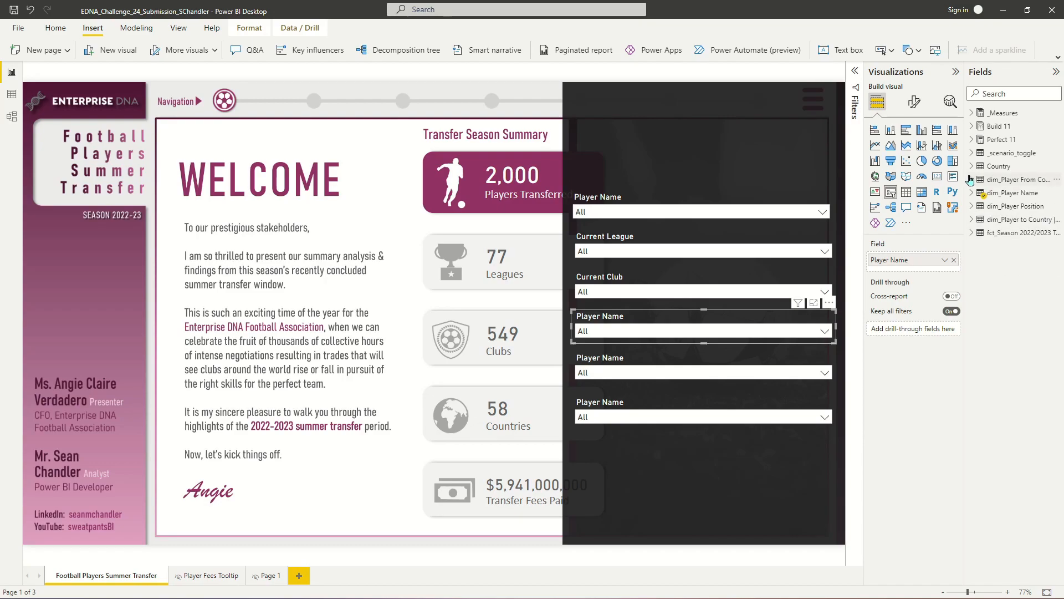
pyautogui.click(978, 222)
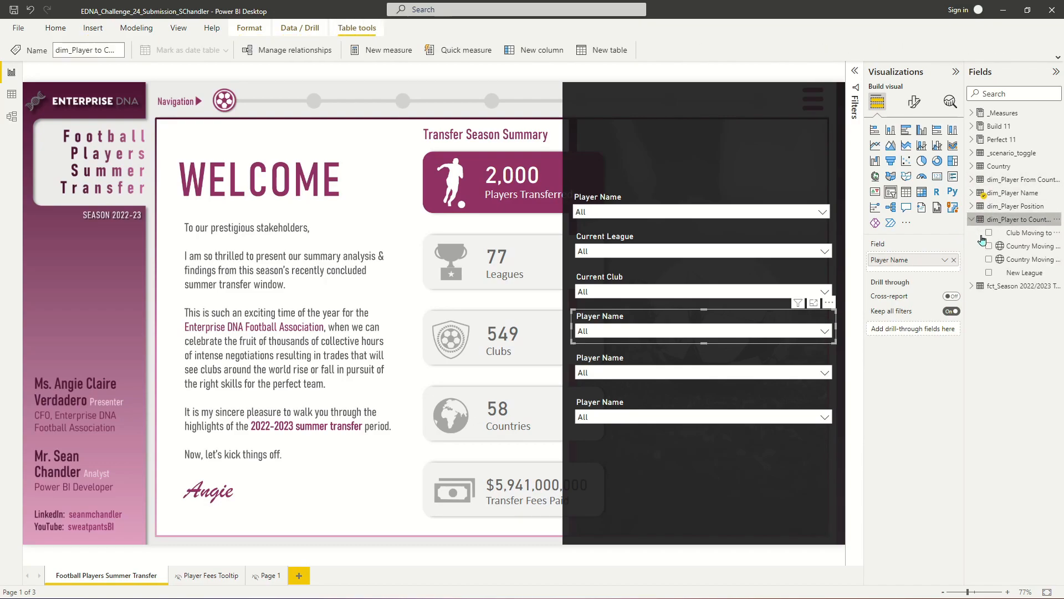
pyautogui.click(628, 359)
pyautogui.click(647, 317)
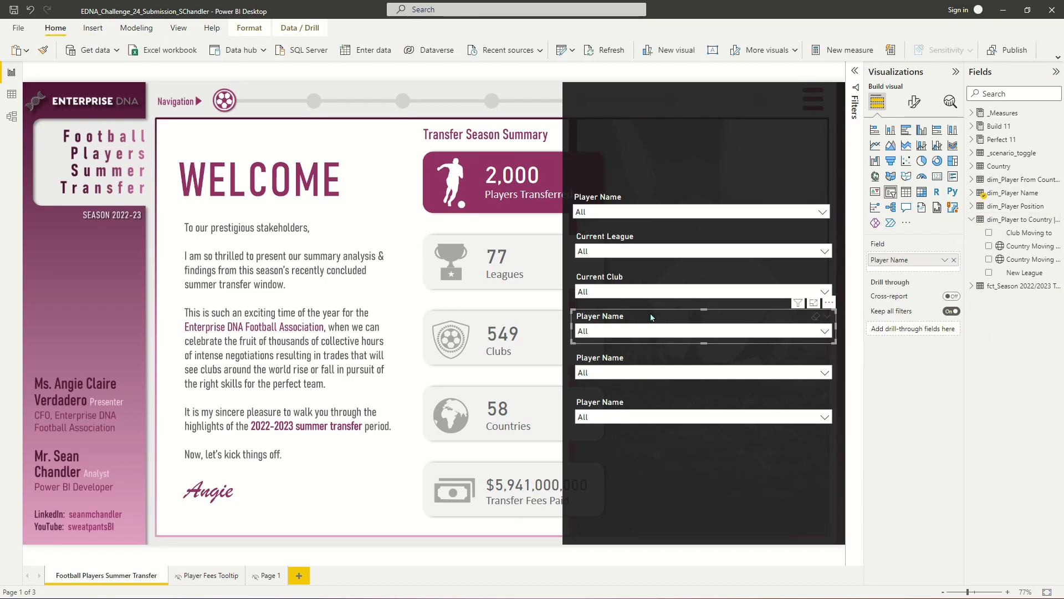
pyautogui.moveTo(1020, 261); pyautogui.dragTo(941, 273)
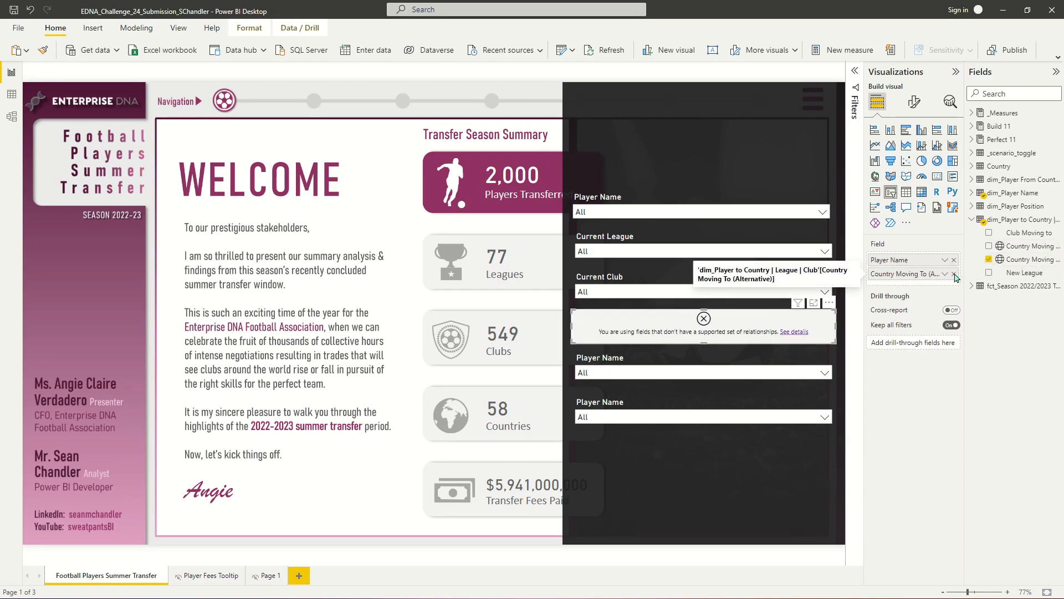
pyautogui.click(954, 273)
pyautogui.moveTo(1020, 272); pyautogui.dragTo(910, 261)
# - Set the fifth slicer's field to Club Moving To and rename it New Club
pyautogui.click(628, 360)
pyautogui.moveTo(1029, 233); pyautogui.dragTo(912, 274)
pyautogui.click(954, 260)
pyautogui.doubleClick(901, 260)
pyautogui.write('New Club')
pyautogui.press('Return')
# - Change the sixth slicer to Player Market Value (M) displayed as a Between range slicer
pyautogui.click(604, 407)
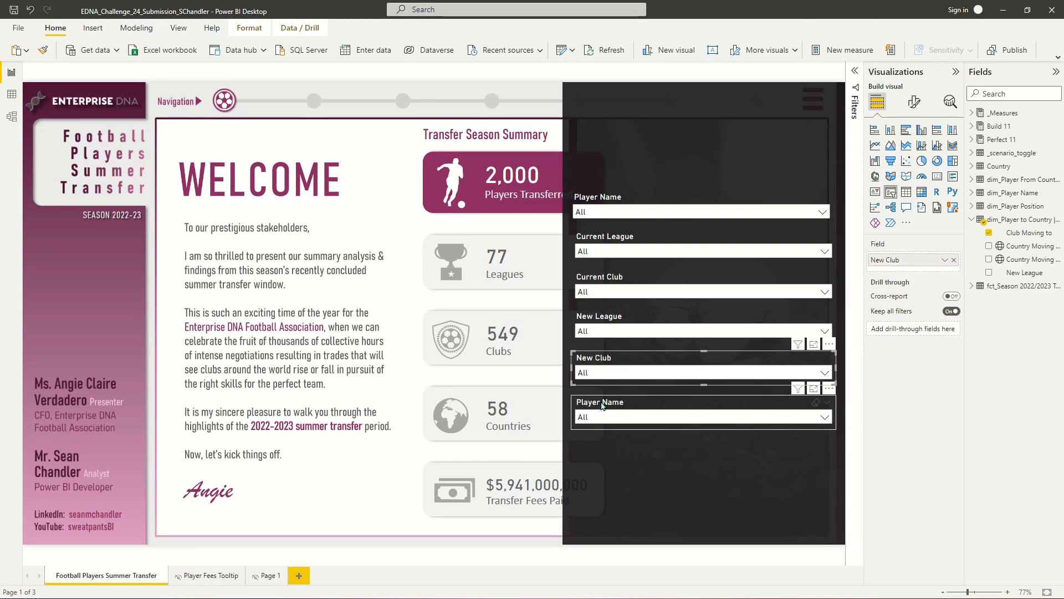
pyautogui.click(971, 286)
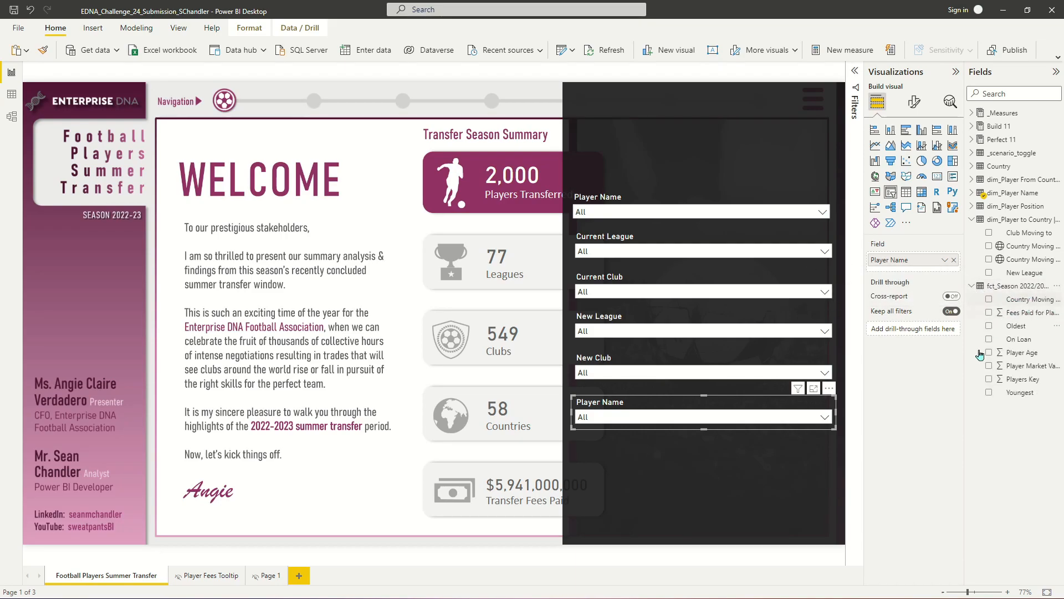
pyautogui.moveTo(1026, 369); pyautogui.dragTo(918, 272)
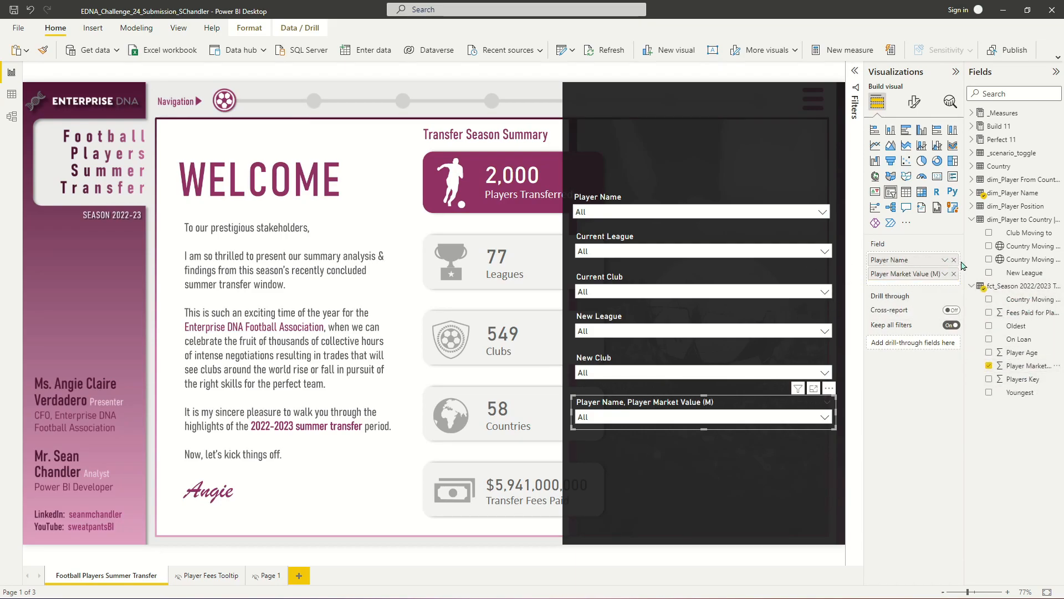
pyautogui.click(954, 259)
pyautogui.click(828, 401)
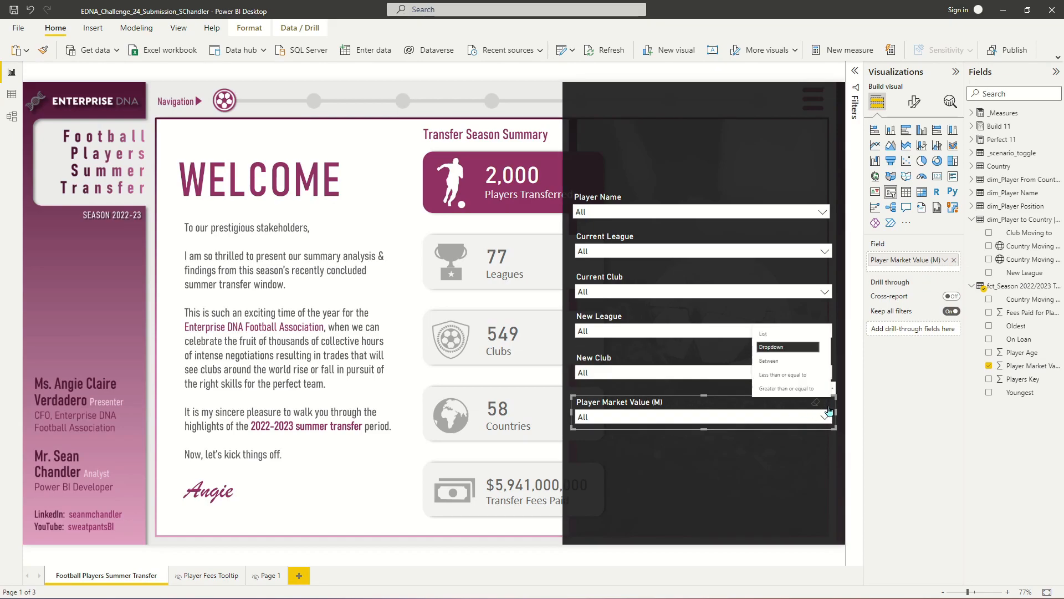
pyautogui.click(786, 361)
pyautogui.moveTo(706, 425); pyautogui.dragTo(704, 433)
# - Turn off the Responsive option in the market value slicer's advanced properties
pyautogui.click(917, 105)
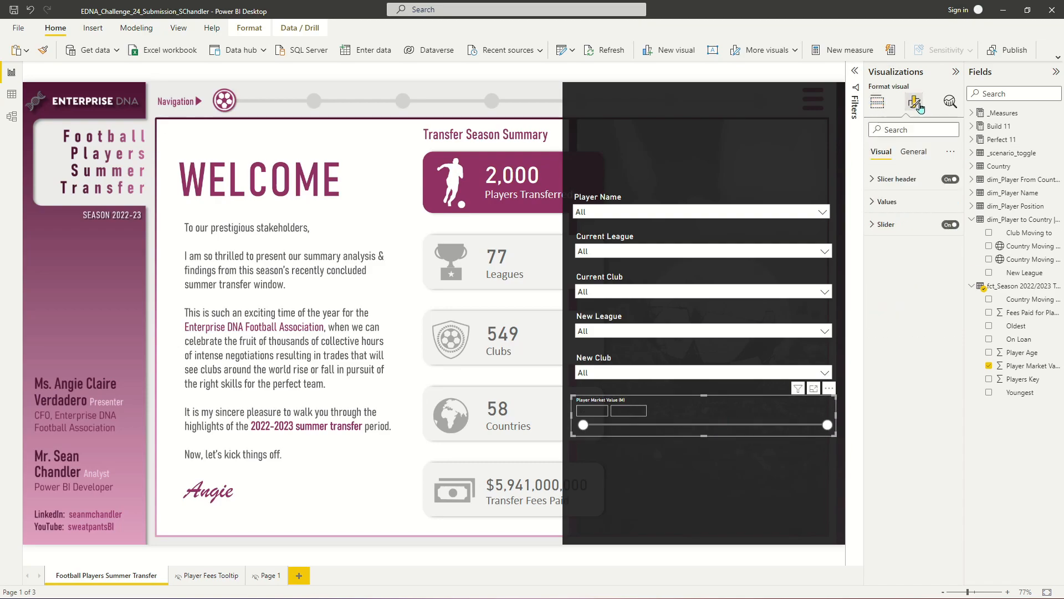
pyautogui.click(913, 151)
pyautogui.click(893, 178)
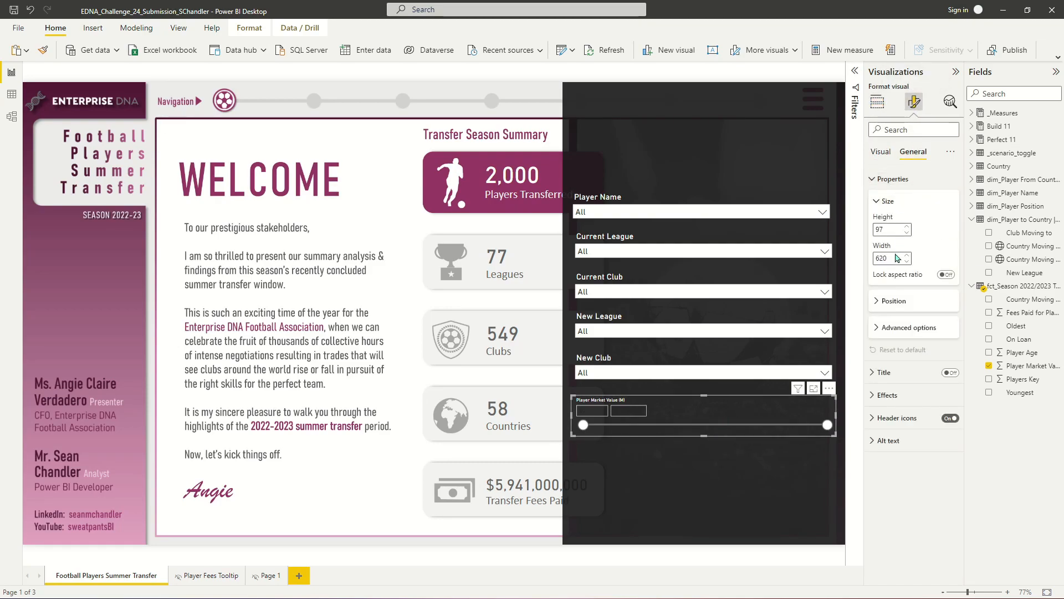
pyautogui.click(906, 329)
pyautogui.click(947, 344)
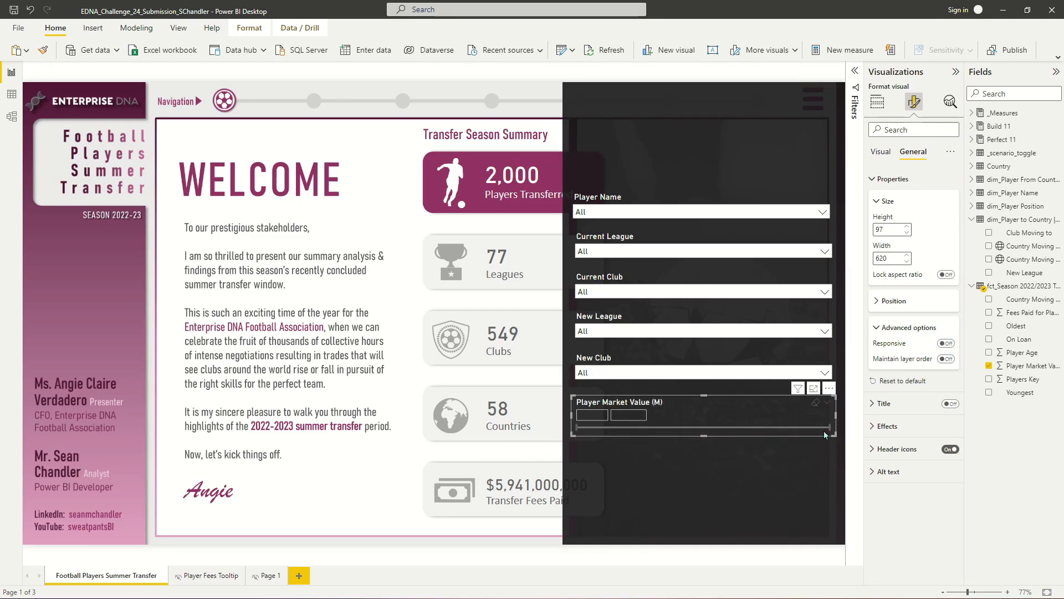
pyautogui.click(893, 178)
pyautogui.click(881, 152)
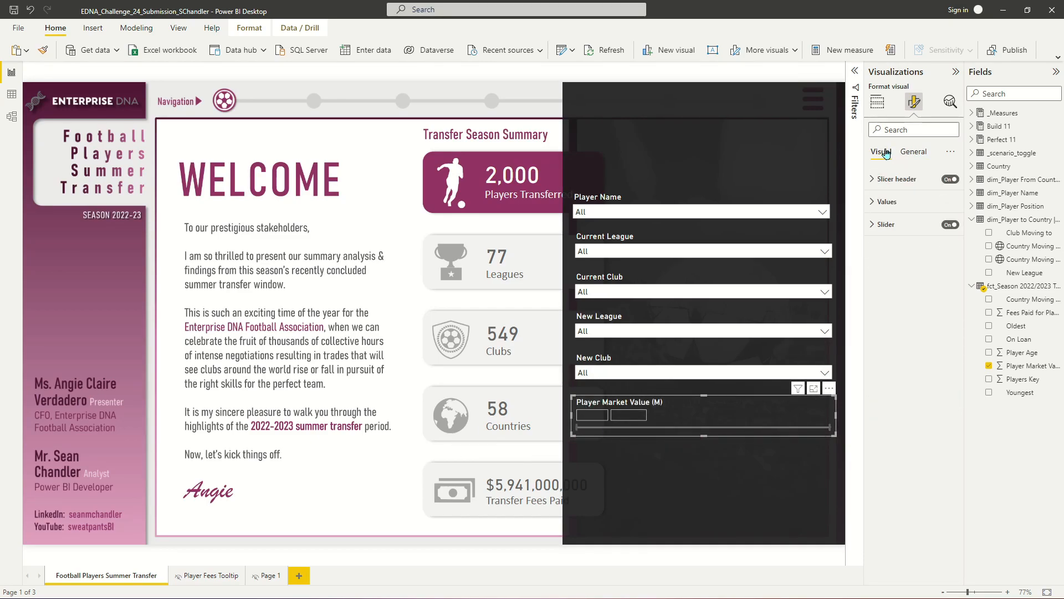
# - Set the range slicer's value boxes to a white background with DIN font at size 15
pyautogui.click(885, 202)
pyautogui.click(895, 356)
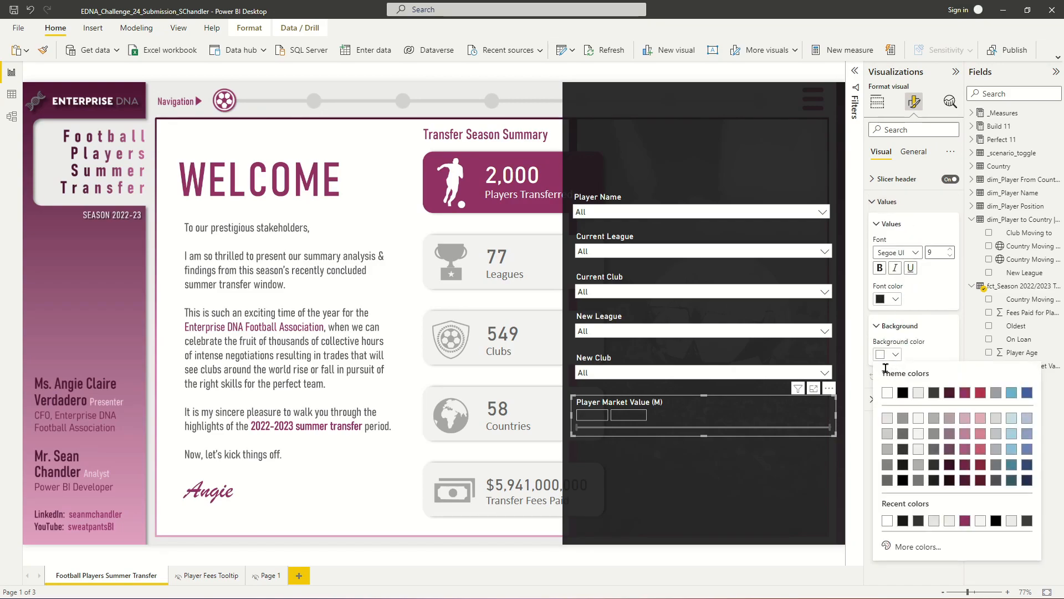
pyautogui.click(886, 393)
pyautogui.click(896, 252)
pyautogui.click(883, 296)
pyautogui.click(953, 250)
pyautogui.click(953, 250)
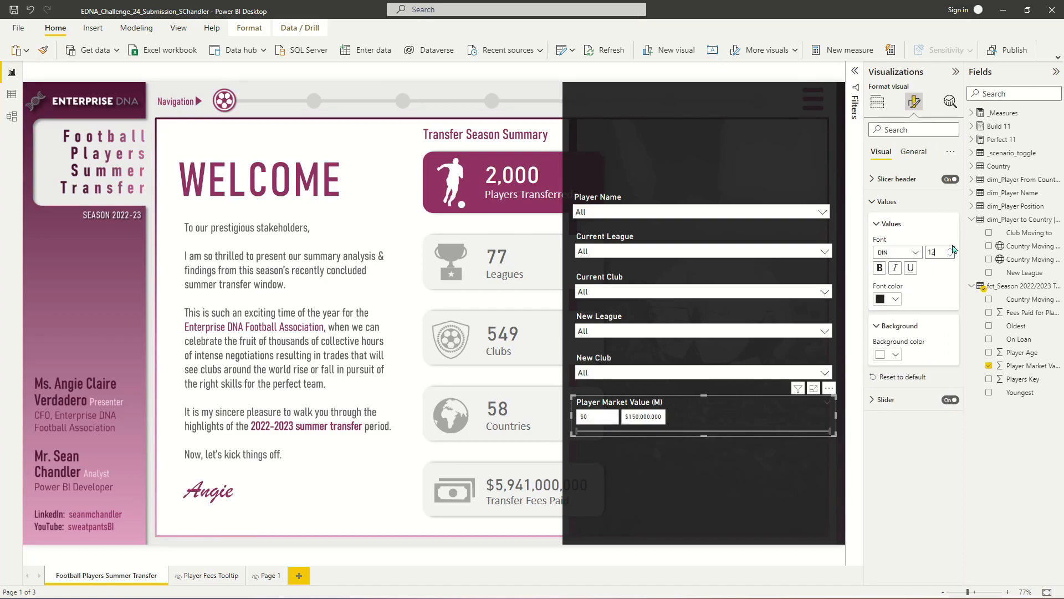
pyautogui.click(952, 249)
pyautogui.click(952, 249)
pyautogui.click(951, 249)
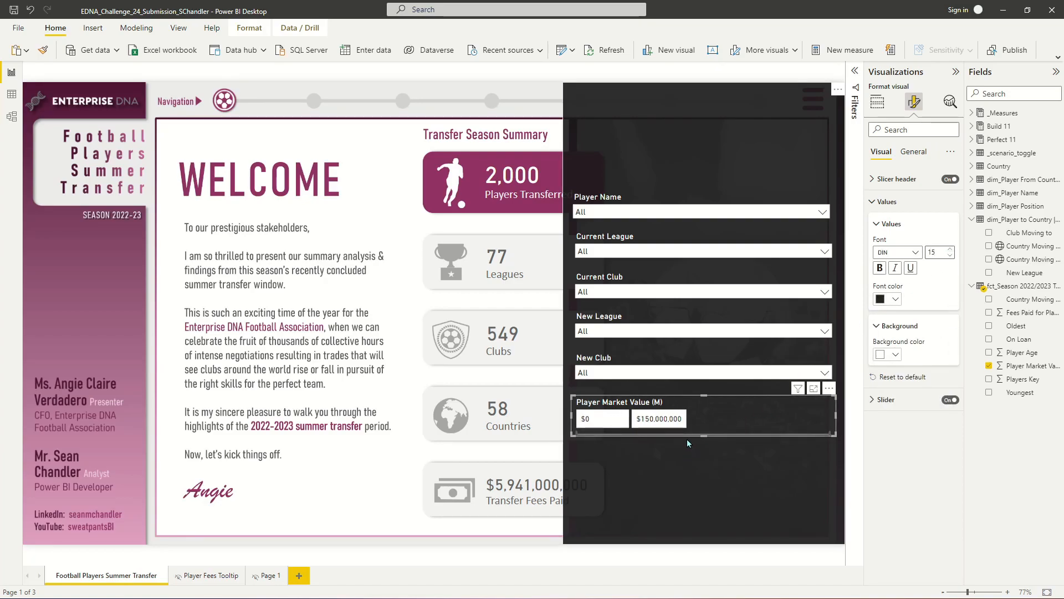
# - Make the market value slicer taller and set its slider colour to white
pyautogui.moveTo(704, 436); pyautogui.dragTo(706, 456)
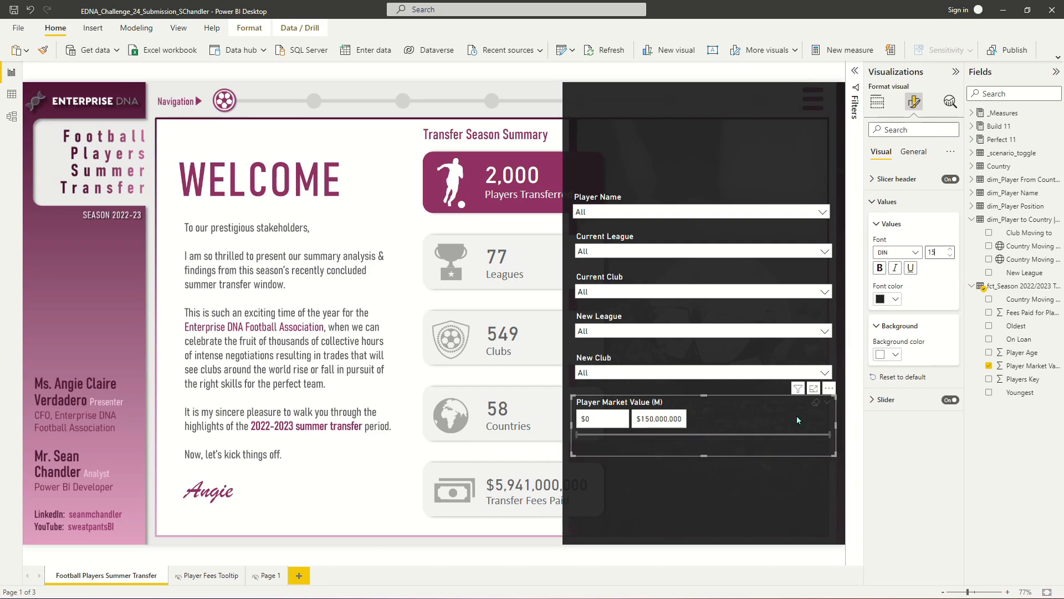
pyautogui.click(875, 202)
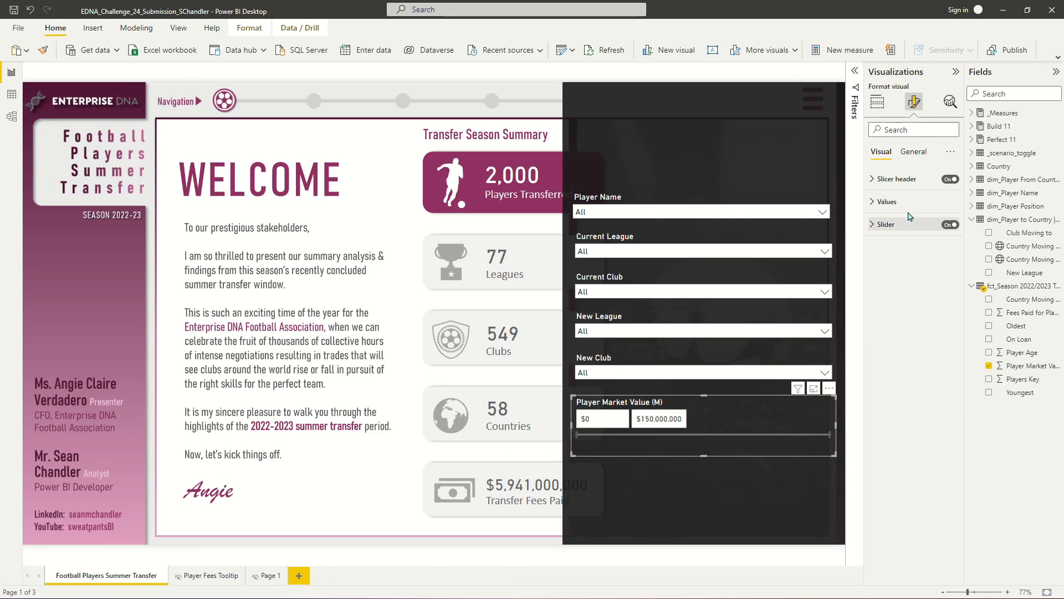
pyautogui.click(886, 224)
pyautogui.click(883, 276)
pyautogui.click(888, 318)
# - Duplicate the market value slicer and place the copy directly below it
pyautogui.click(573, 440)
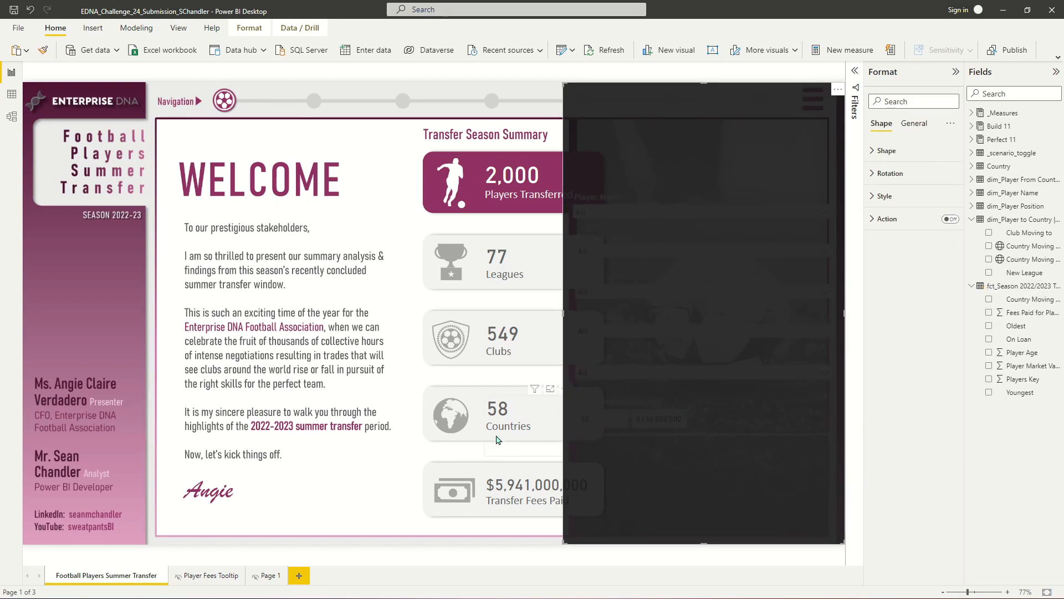
pyautogui.click(611, 441)
pyautogui.moveTo(688, 435); pyautogui.dragTo(578, 435)
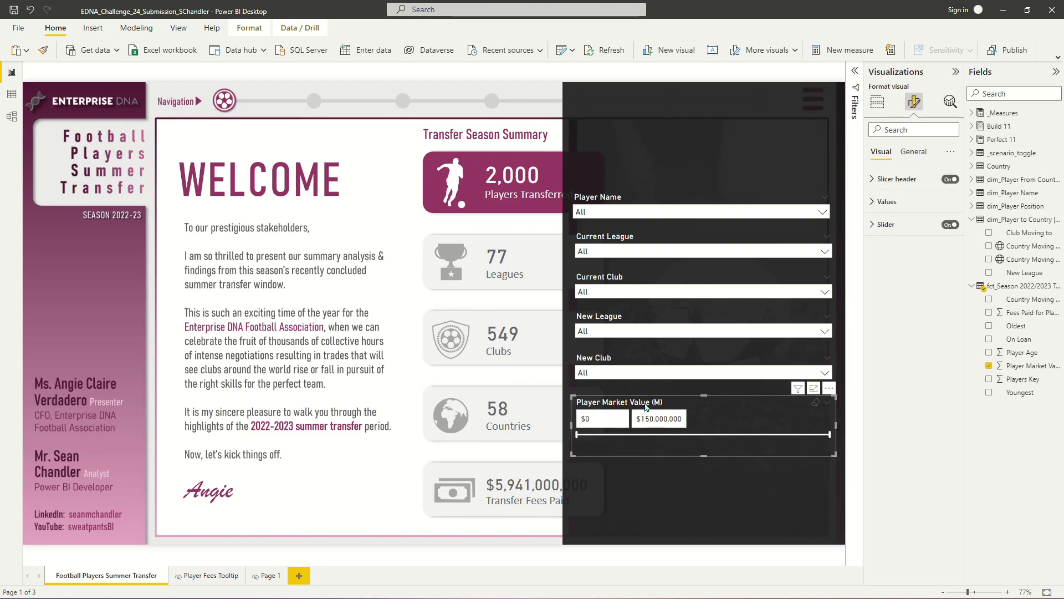
pyautogui.hotkey('ctrl', 'c')
pyautogui.hotkey('ctrl', 'v')
pyautogui.moveTo(646, 407); pyautogui.dragTo(637, 453)
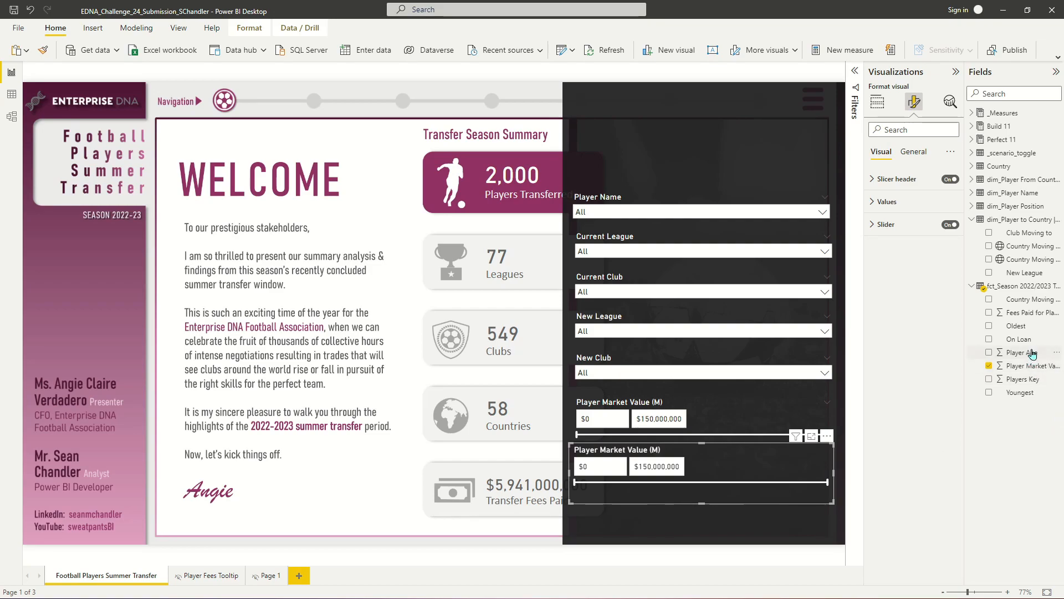
pyautogui.click(881, 99)
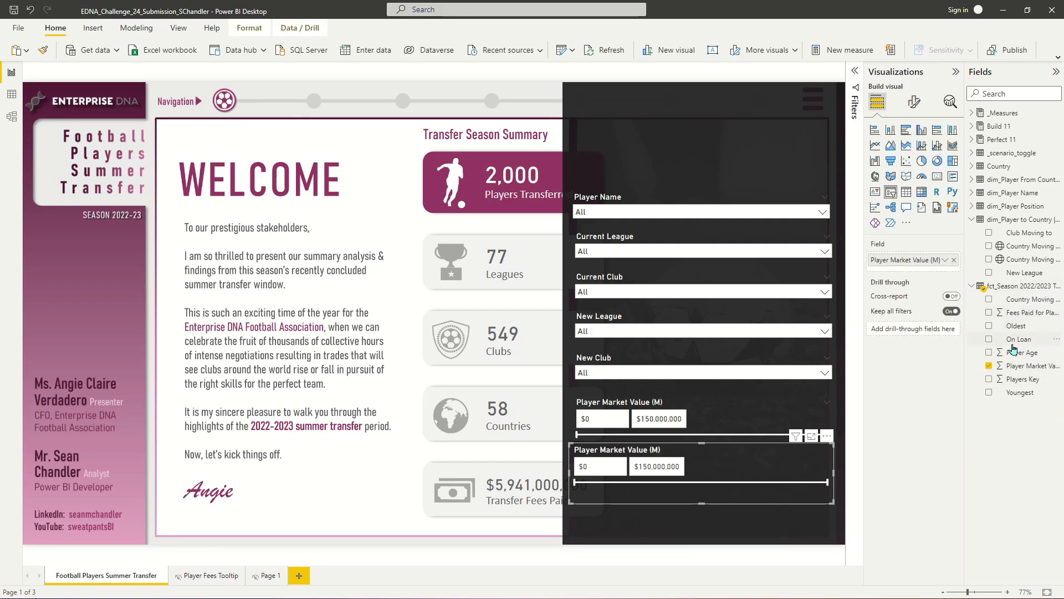
# - Switch the copied slicer's field to Fees Paid for Player (M) and set its style to Between
pyautogui.moveTo(1032, 315); pyautogui.dragTo(912, 260)
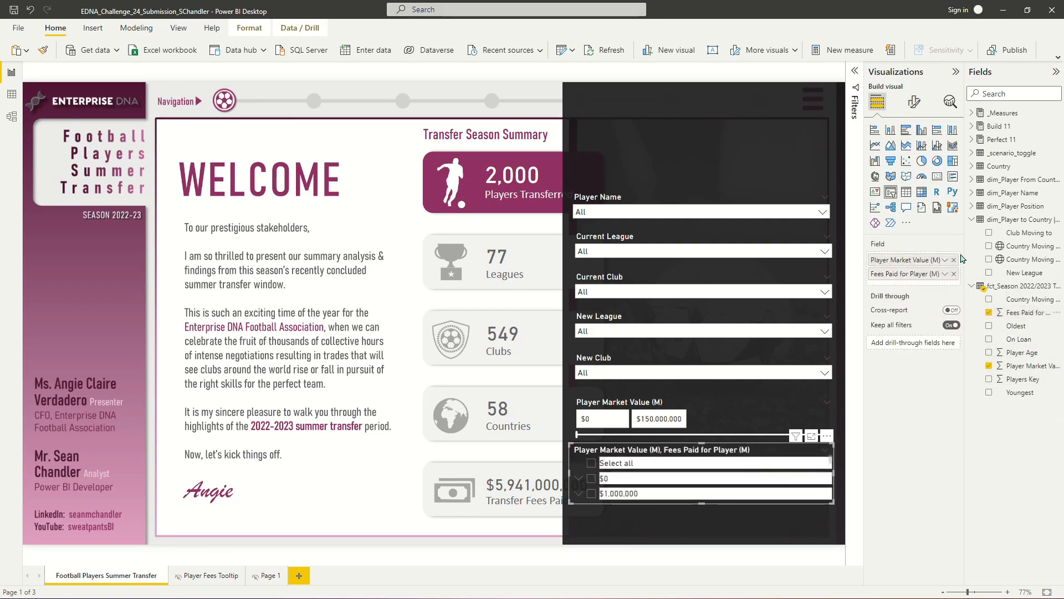
pyautogui.click(828, 450)
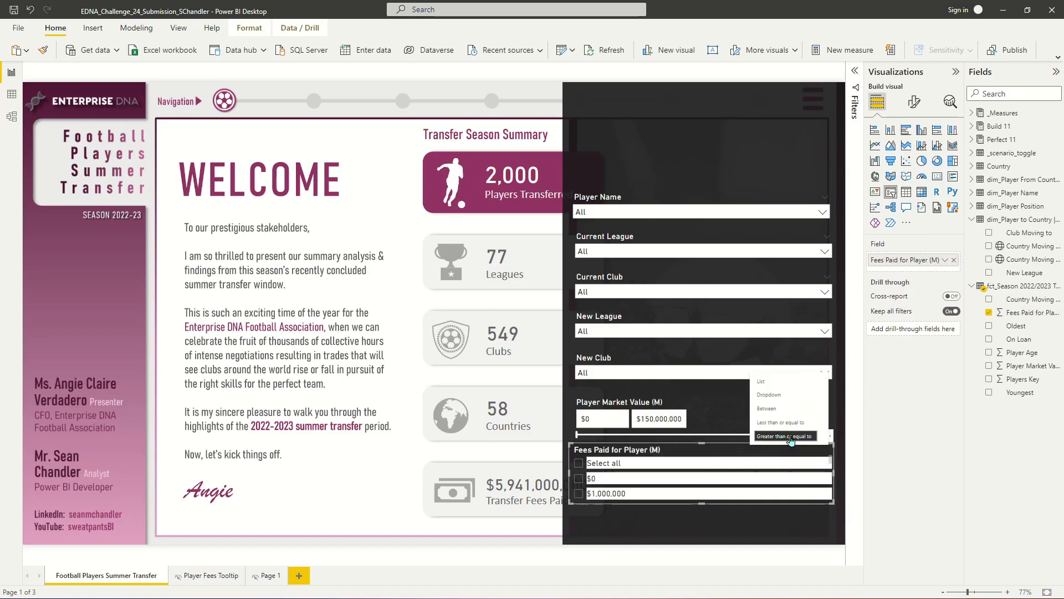
pyautogui.click(776, 413)
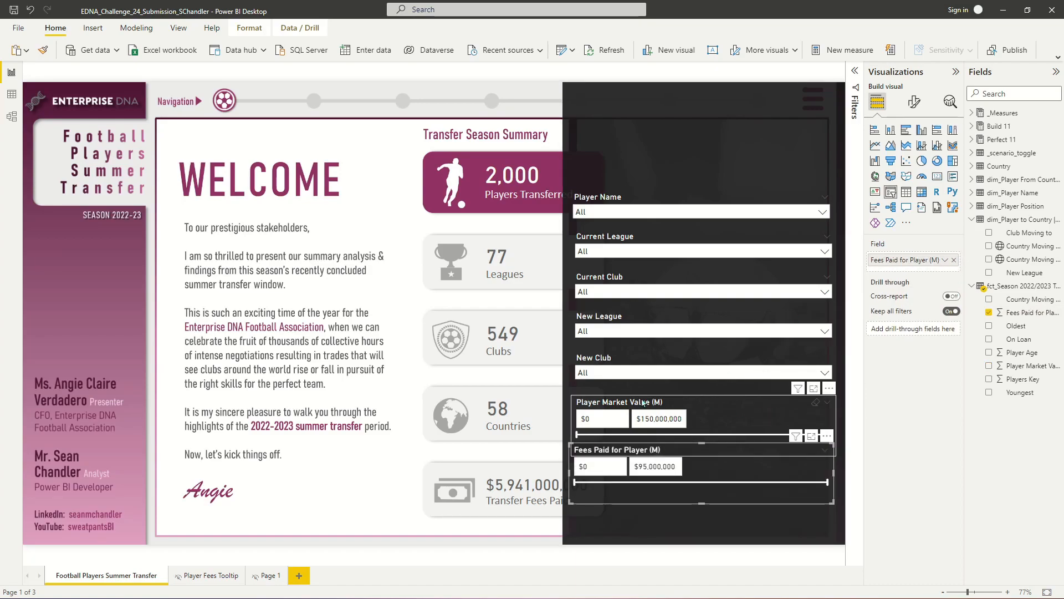
# - Duplicate the market value slicer, change the copy's field to Player Age, and set it to Between style
pyautogui.click(676, 402)
pyautogui.moveTo(676, 403); pyautogui.dragTo(720, 408)
pyautogui.hotkey('ctrl', 'c')
pyautogui.hotkey('ctrl', 'v')
pyautogui.moveTo(1020, 360); pyautogui.dragTo(942, 260)
pyautogui.click(953, 261)
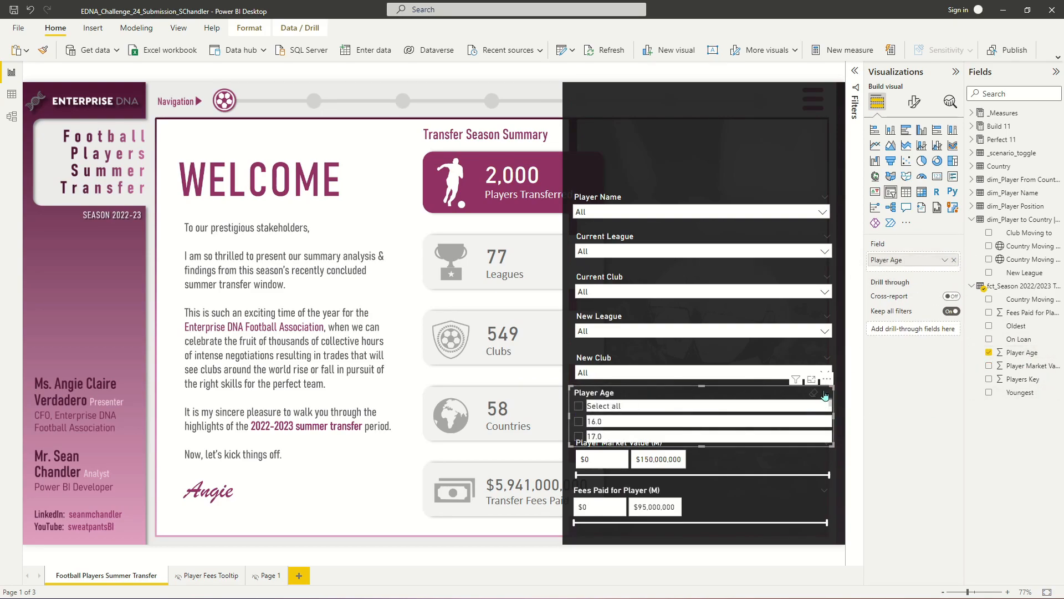
pyautogui.click(825, 393)
pyautogui.click(774, 350)
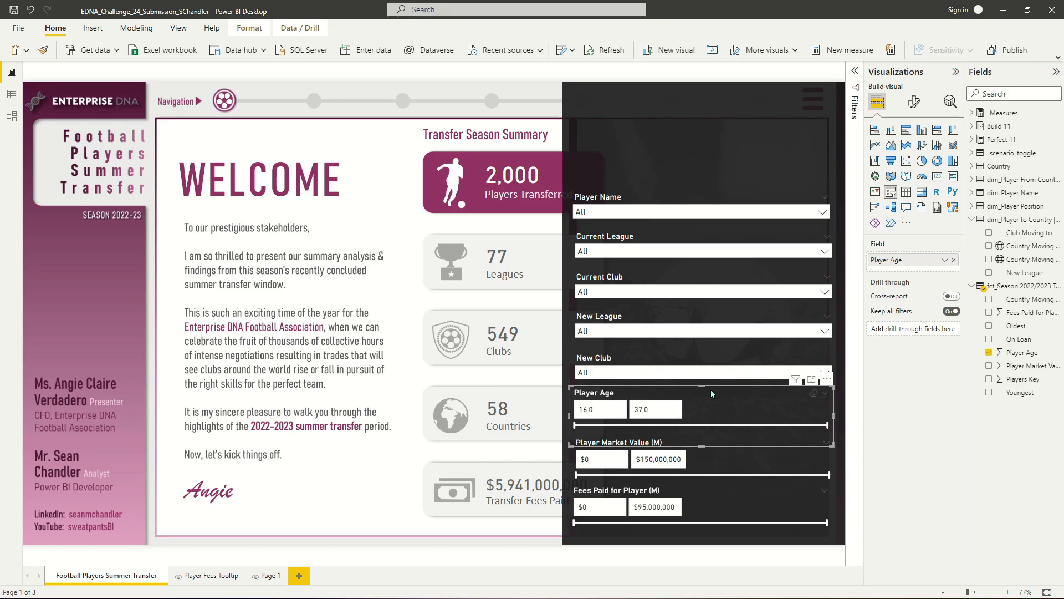
# - Nudge the fees slicer down, then select all panel slicers, align them centred and distribute them vertically
pyautogui.click(731, 498)
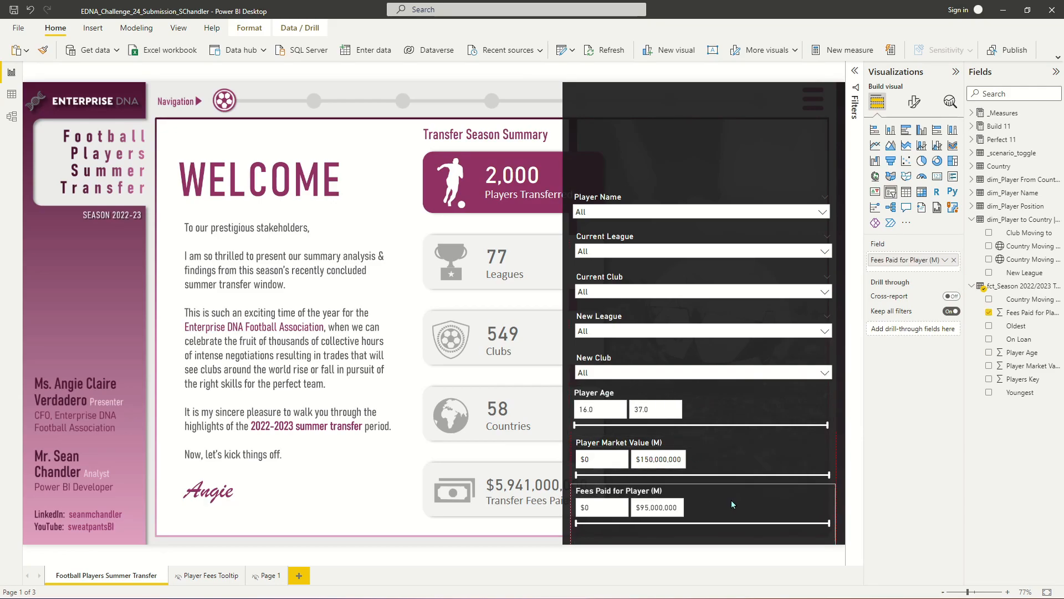
pyautogui.moveTo(710, 484); pyautogui.dragTo(710, 491)
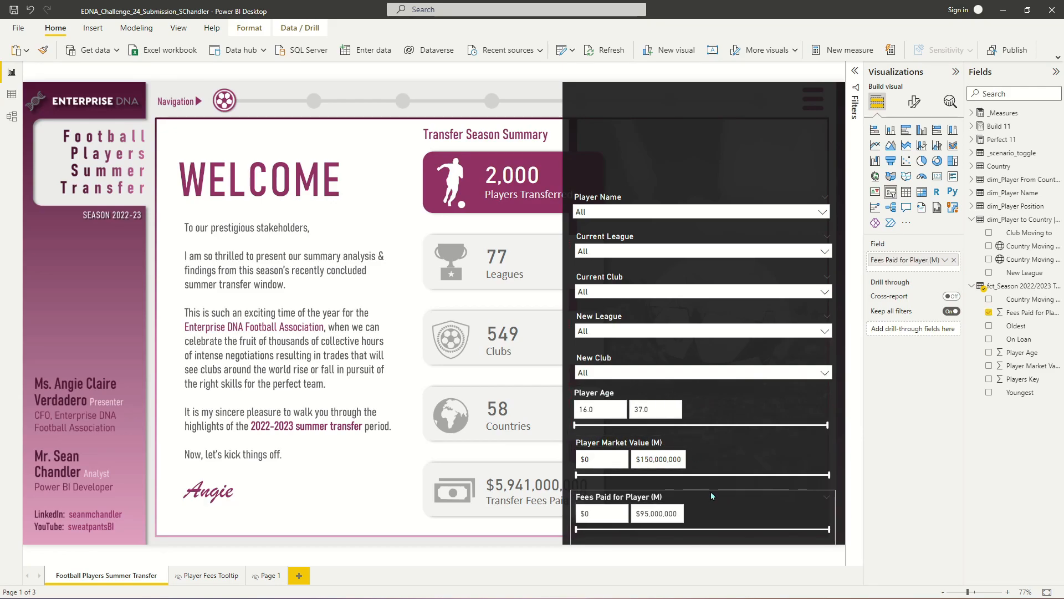
pyautogui.keyDown('ctrl'); pyautogui.click(729, 435); pyautogui.keyUp('ctrl')
pyautogui.keyDown('ctrl'); pyautogui.click(730, 452); pyautogui.keyUp('ctrl')
pyautogui.keyDown('ctrl'); pyautogui.click(658, 361); pyautogui.keyUp('ctrl')
pyautogui.keyDown('ctrl'); pyautogui.click(660, 322); pyautogui.keyUp('ctrl')
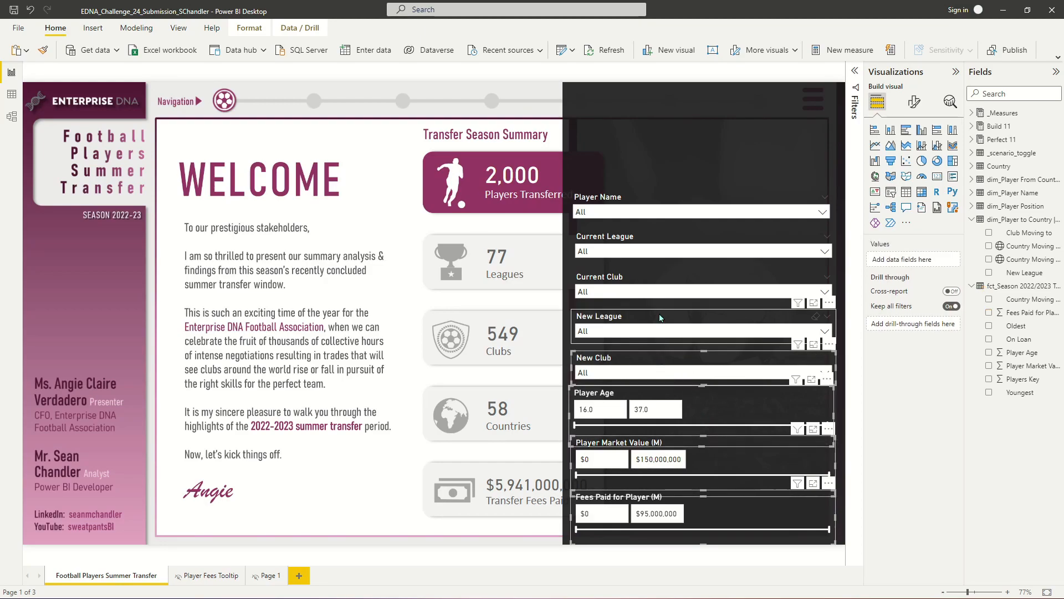
pyautogui.keyDown('ctrl'); pyautogui.click(662, 284); pyautogui.keyUp('ctrl')
pyautogui.keyDown('ctrl'); pyautogui.click(661, 244); pyautogui.keyUp('ctrl')
pyautogui.keyDown('ctrl'); pyautogui.click(660, 215); pyautogui.keyUp('ctrl')
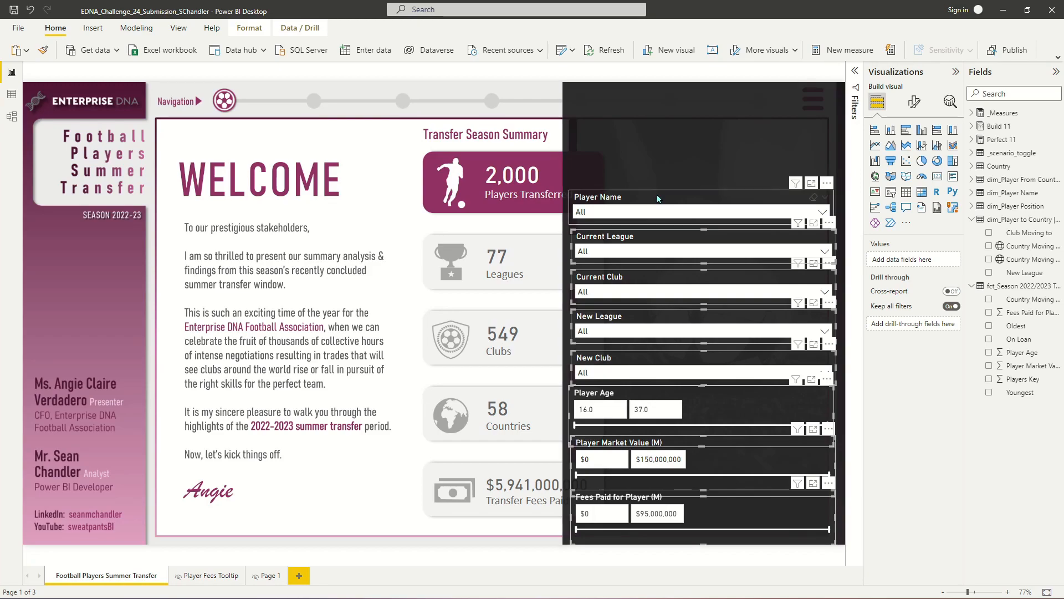
pyautogui.click(251, 29)
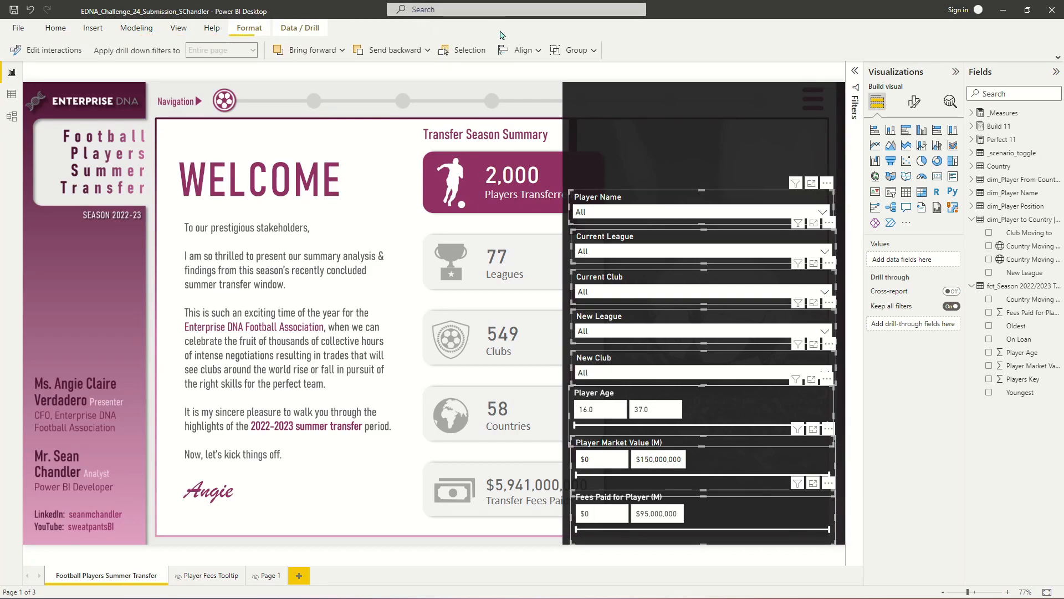
pyautogui.click(536, 51)
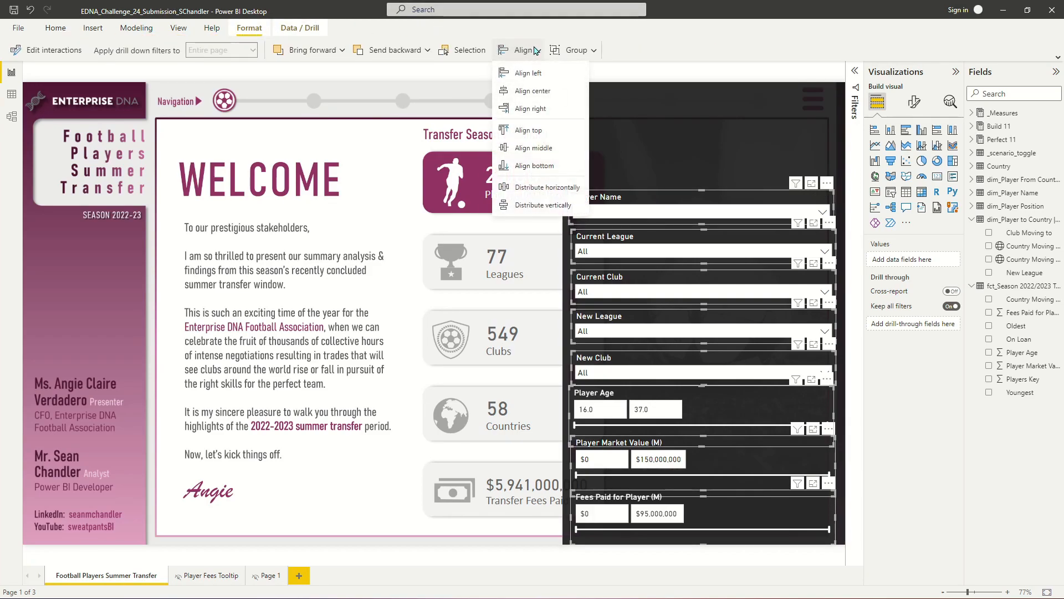
pyautogui.click(541, 93)
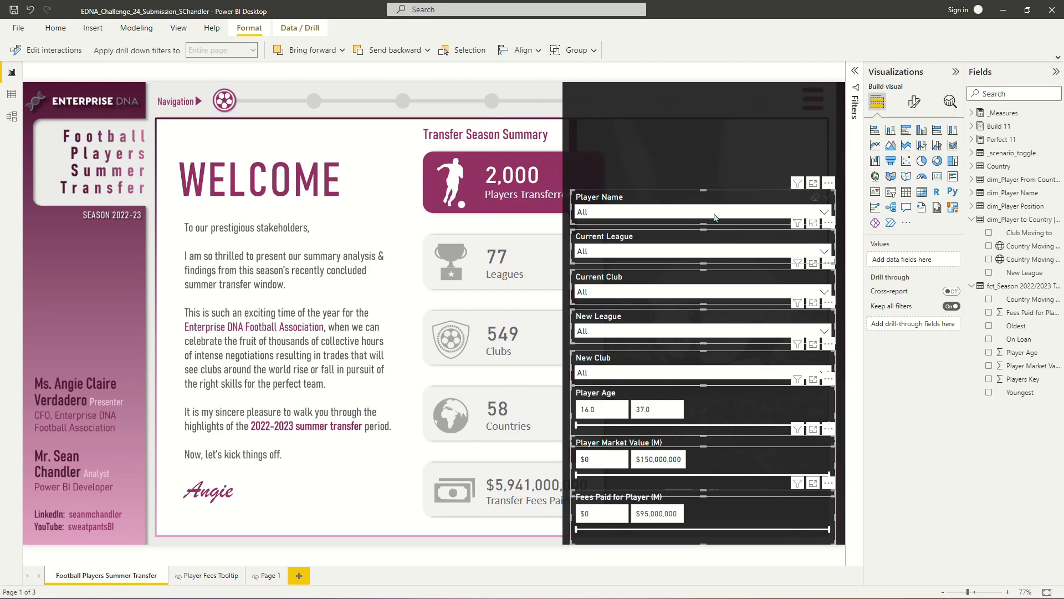
pyautogui.click(532, 54)
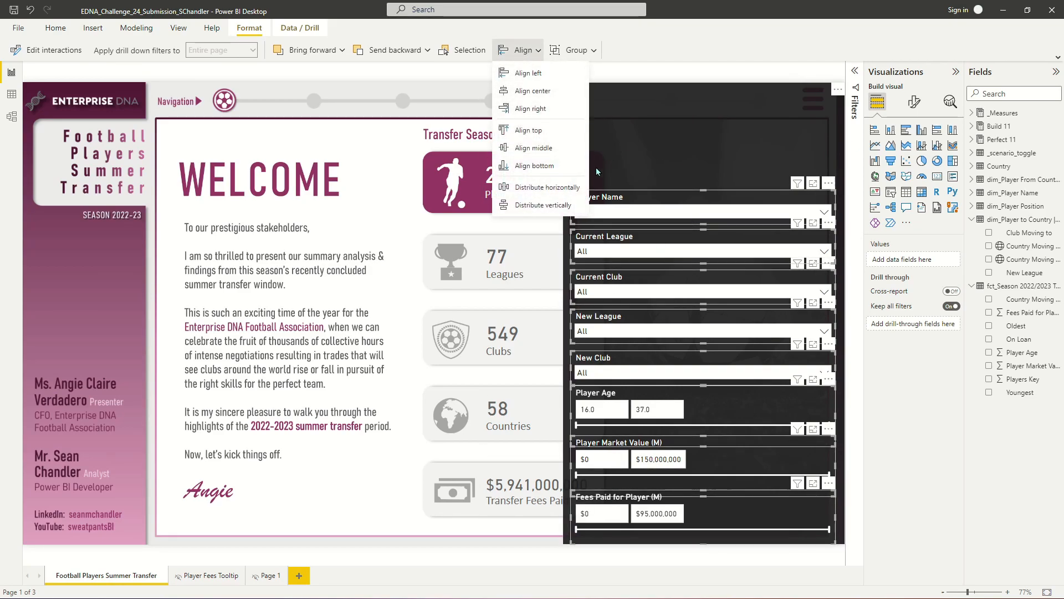
pyautogui.click(543, 203)
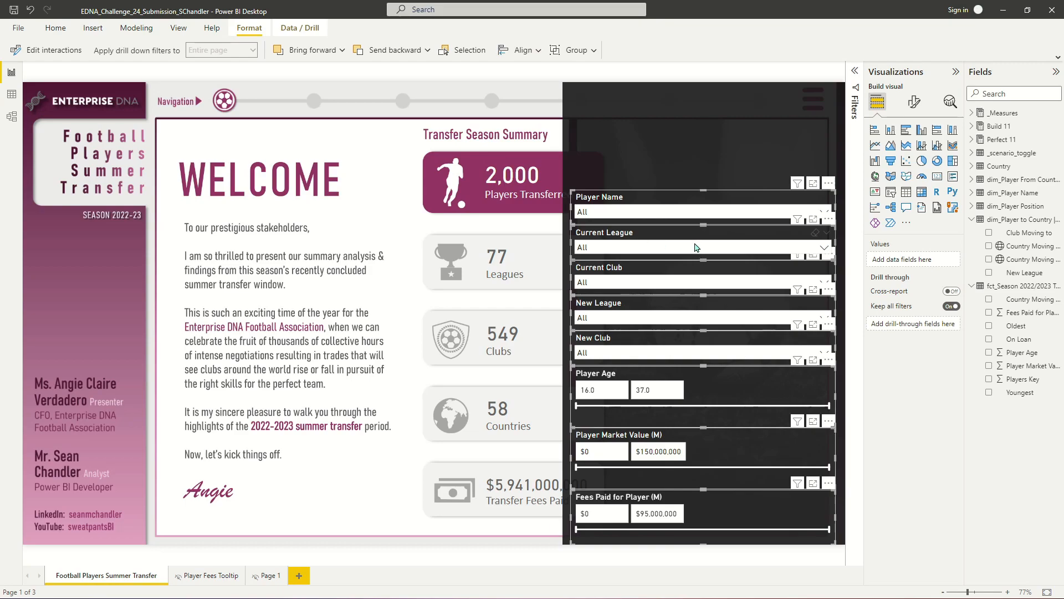
pyautogui.click(689, 213)
pyautogui.click(709, 467)
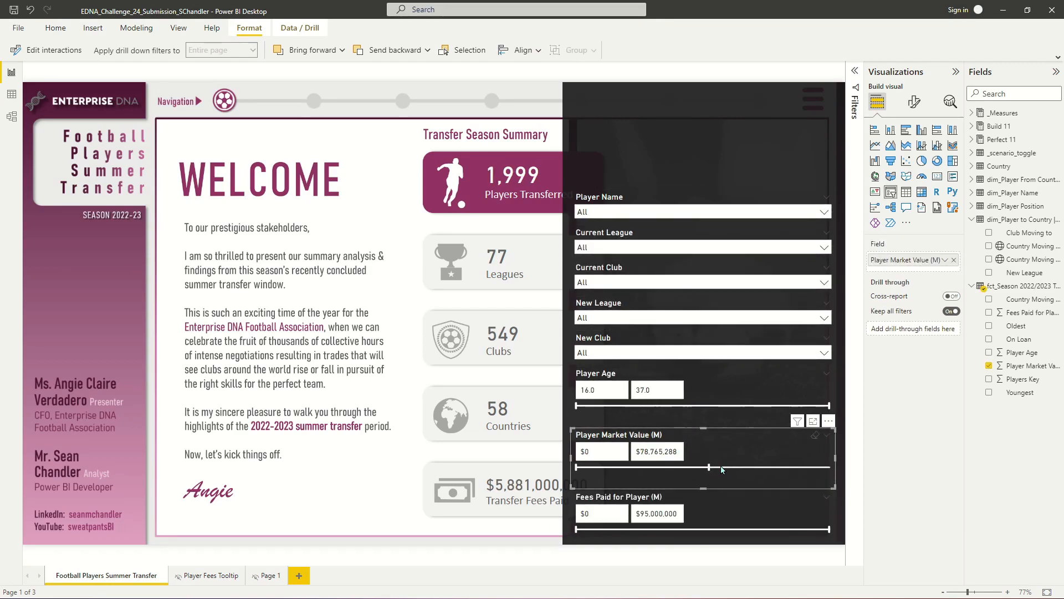
pyautogui.moveTo(709, 472); pyautogui.dragTo(829, 468)
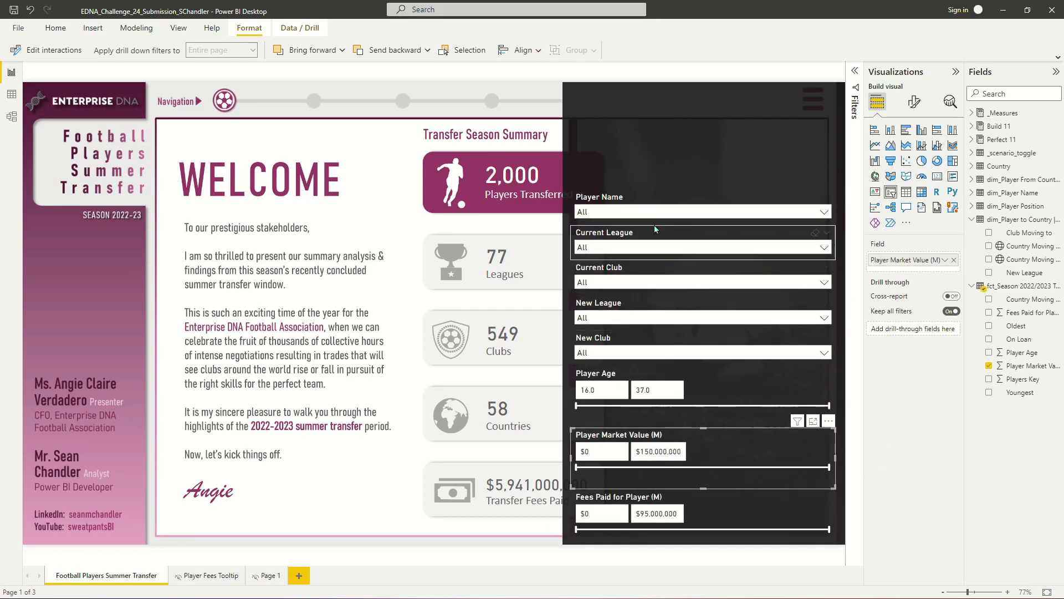
pyautogui.click(779, 74)
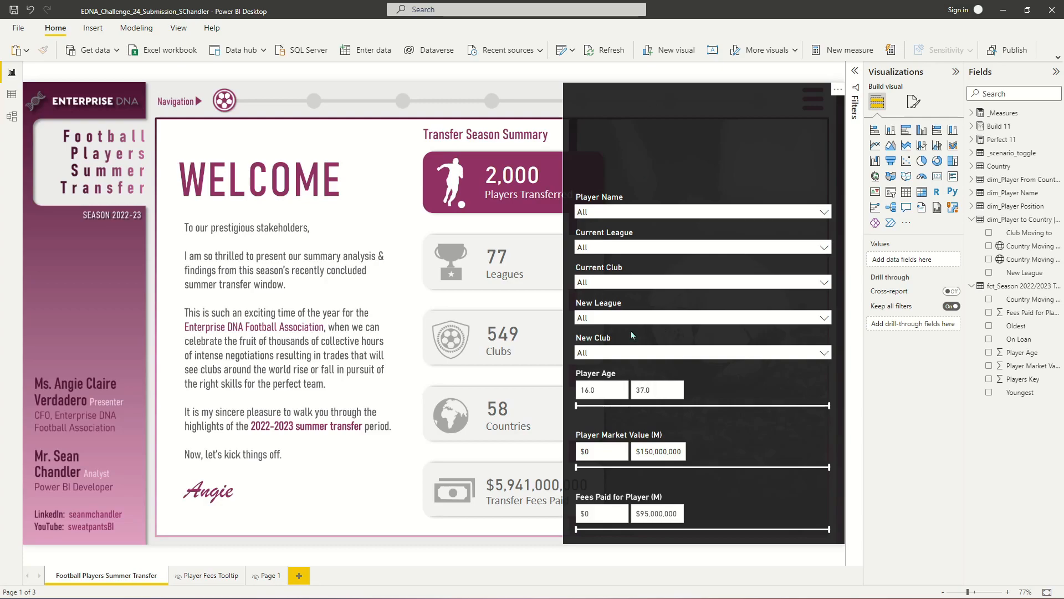
# - Nudge the Player Market Value slicer down slightly
pyautogui.click(716, 432)
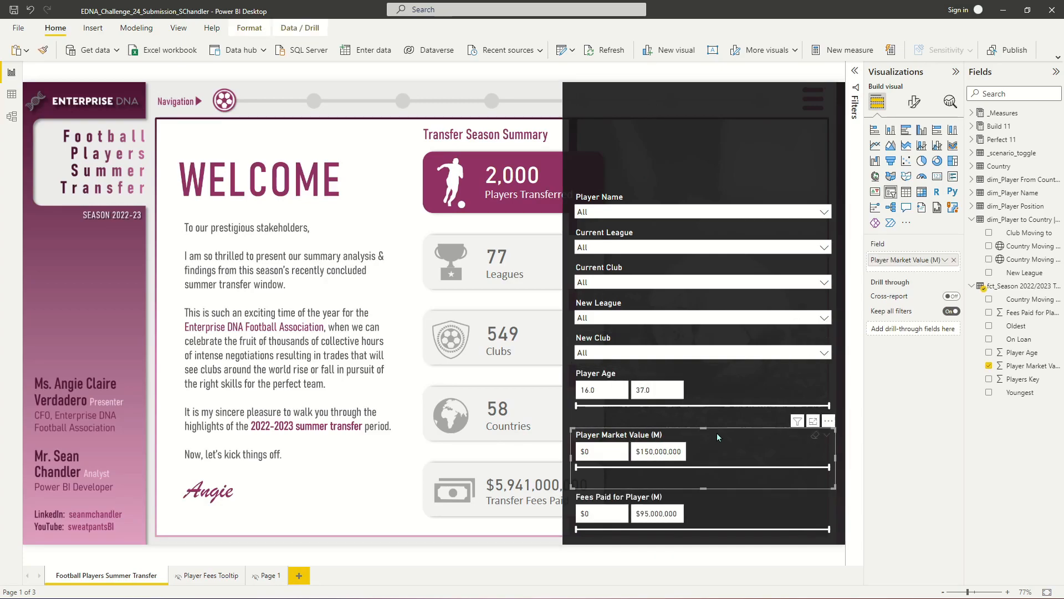
pyautogui.press('Down')
pyautogui.press('Down')
pyautogui.press('Down')
pyautogui.press('Down')
pyautogui.press('Down')
pyautogui.press('Down')
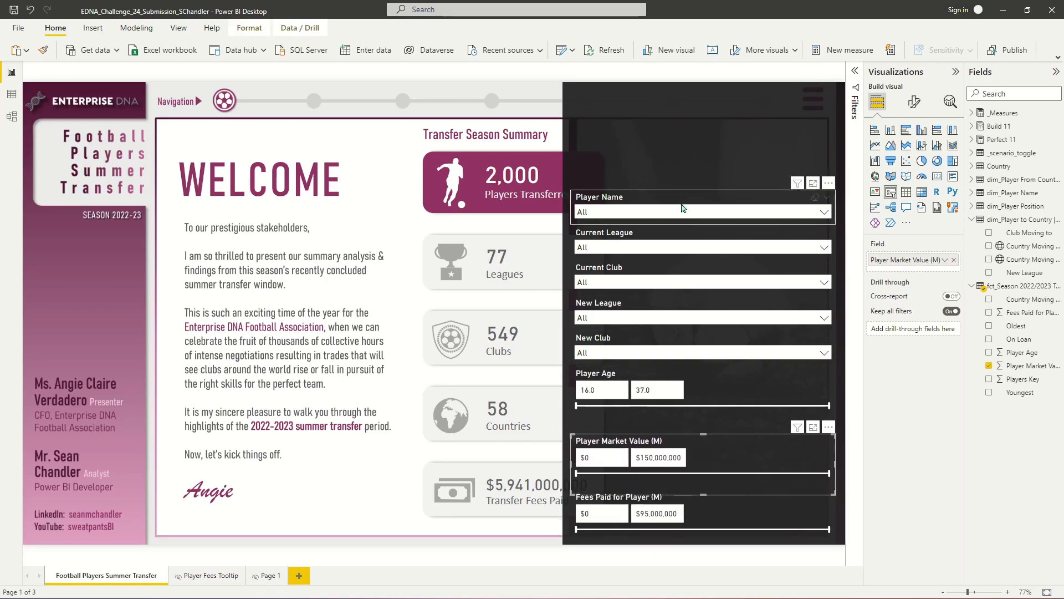
# - Nudge the Player Age slicer down slightly
pyautogui.click(708, 377)
pyautogui.press('Down')
pyautogui.press('Down')
pyautogui.press('Down')
pyautogui.press('Down')
pyautogui.press('Down')
pyautogui.press('Down')
pyautogui.press('Down')
pyautogui.press('Down')
pyautogui.press('Down')
pyautogui.press('Down')
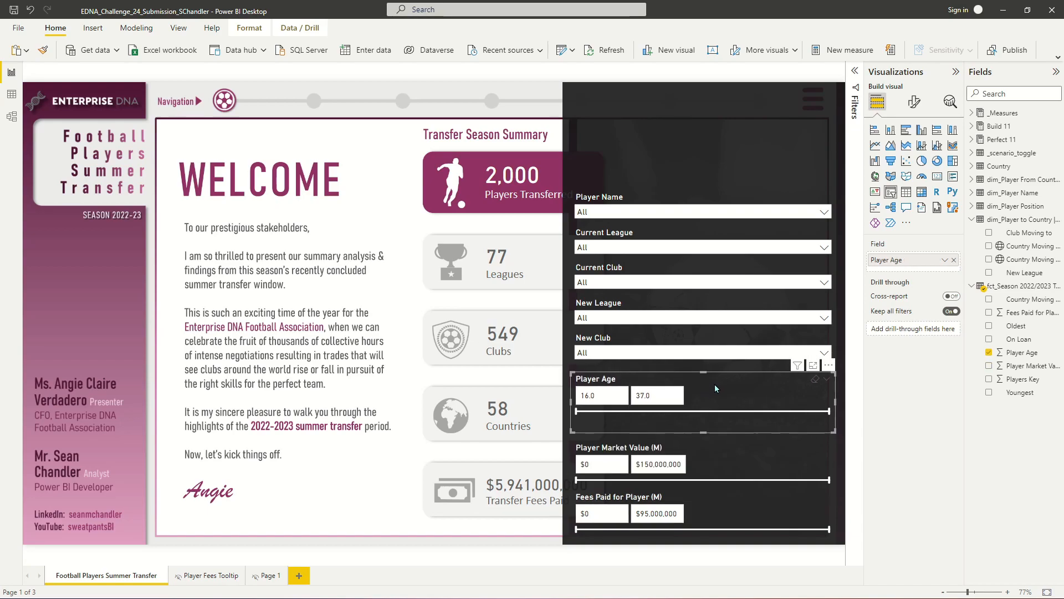
pyautogui.press('Down')
pyautogui.press('Down')
pyautogui.press('Down')
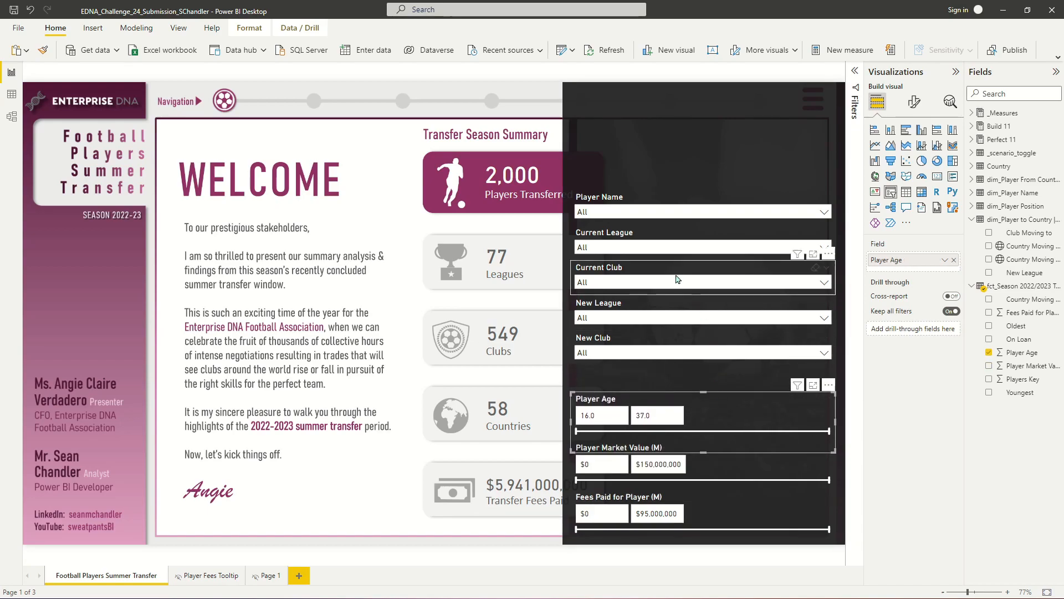
pyautogui.press('Up')
pyautogui.press('Up')
# - Select the five dropdown slicers together and move them down to close the gap above the range slicers
pyautogui.click(662, 209)
pyautogui.keyDown('ctrl'); pyautogui.click(660, 237); pyautogui.keyUp('ctrl')
pyautogui.keyDown('ctrl'); pyautogui.click(666, 276); pyautogui.keyUp('ctrl')
pyautogui.keyDown('ctrl'); pyautogui.click(657, 312); pyautogui.keyUp('ctrl')
pyautogui.keyDown('ctrl'); pyautogui.click(652, 347); pyautogui.keyUp('ctrl')
pyautogui.press('Down')
pyautogui.press('Down')
pyautogui.press('Down')
pyautogui.press('Down')
pyautogui.press('Down')
pyautogui.press('Down')
pyautogui.press('Down')
pyautogui.press('Down')
pyautogui.press('Down')
pyautogui.press('Down')
pyautogui.press('Down')
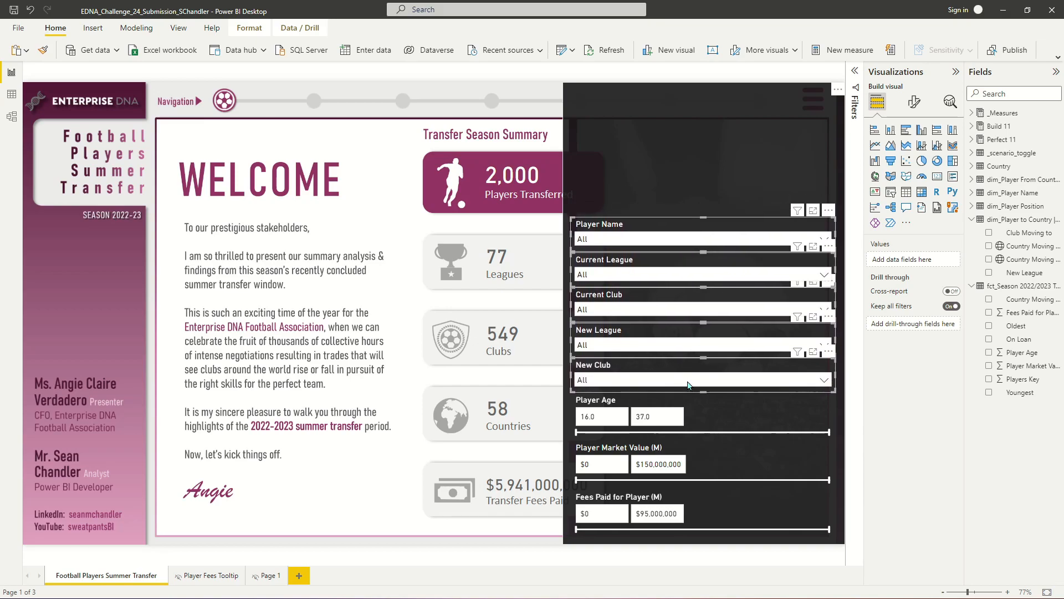
pyautogui.click(403, 78)
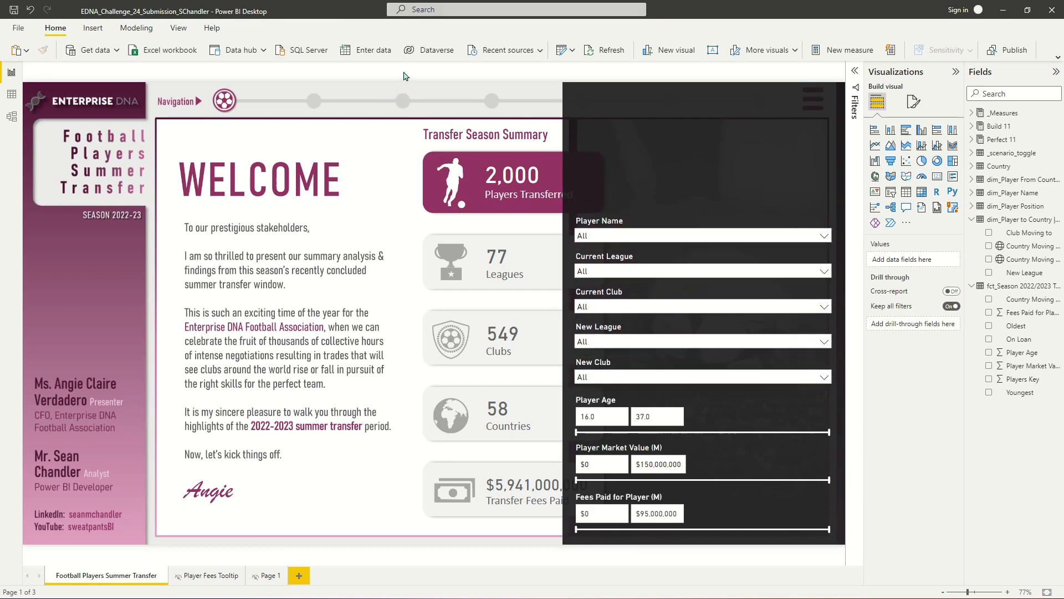
pyautogui.click(93, 28)
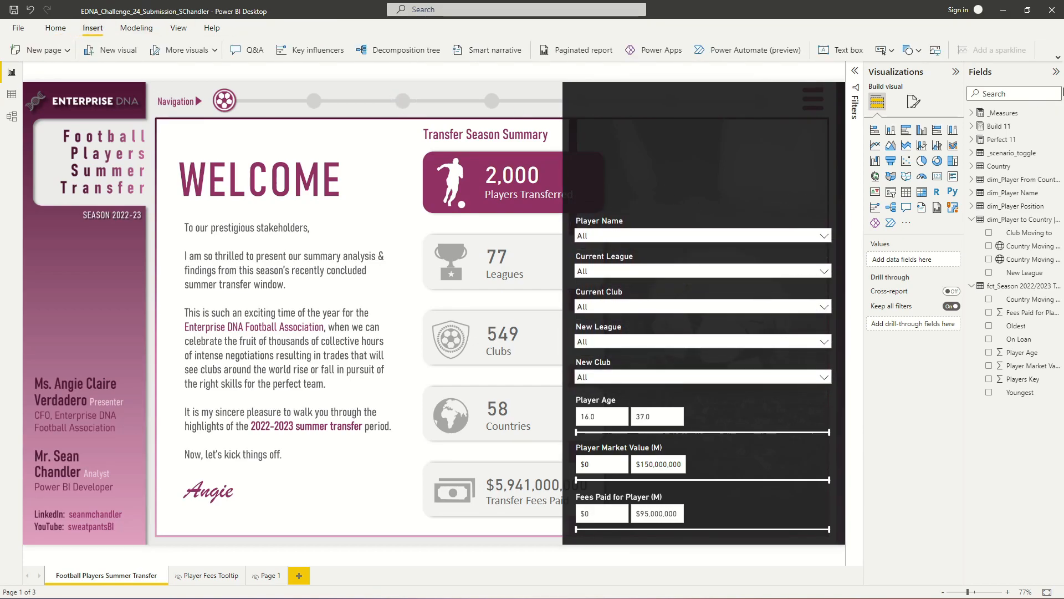
pyautogui.click(865, 50)
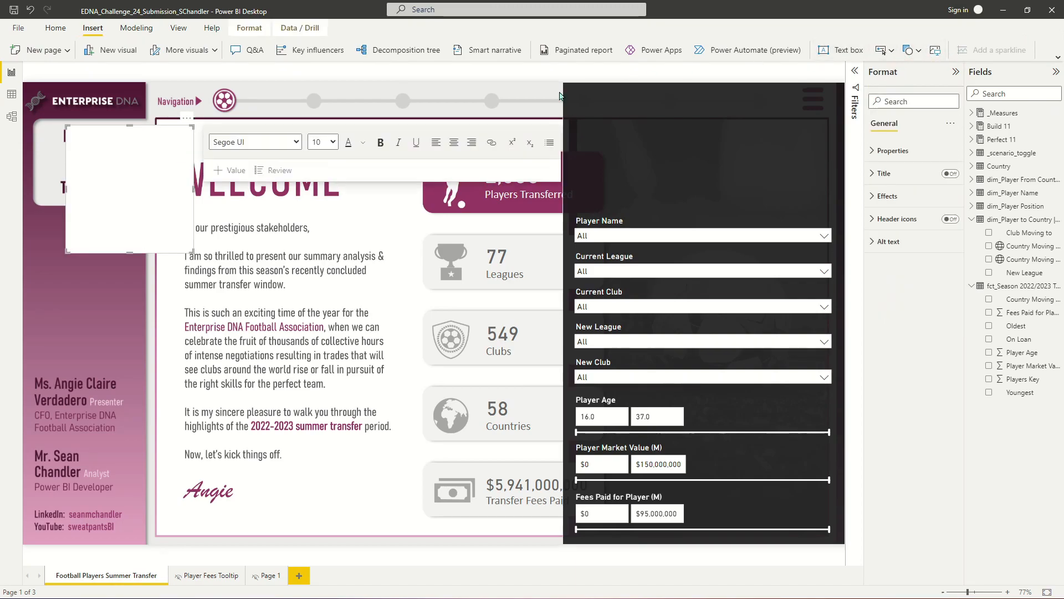
pyautogui.click(149, 125)
pyautogui.press('Delete')
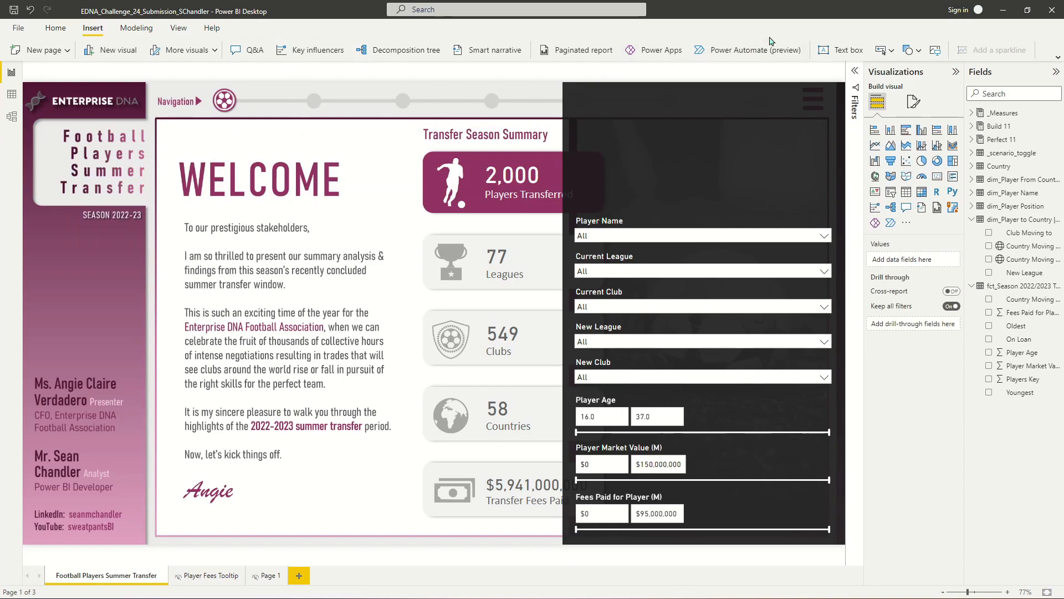
# - Insert a blank button and place two of them side by side at the top of the dark overlay panel
pyautogui.click(881, 50)
pyautogui.click(901, 211)
pyautogui.moveTo(46, 94); pyautogui.dragTo(684, 116)
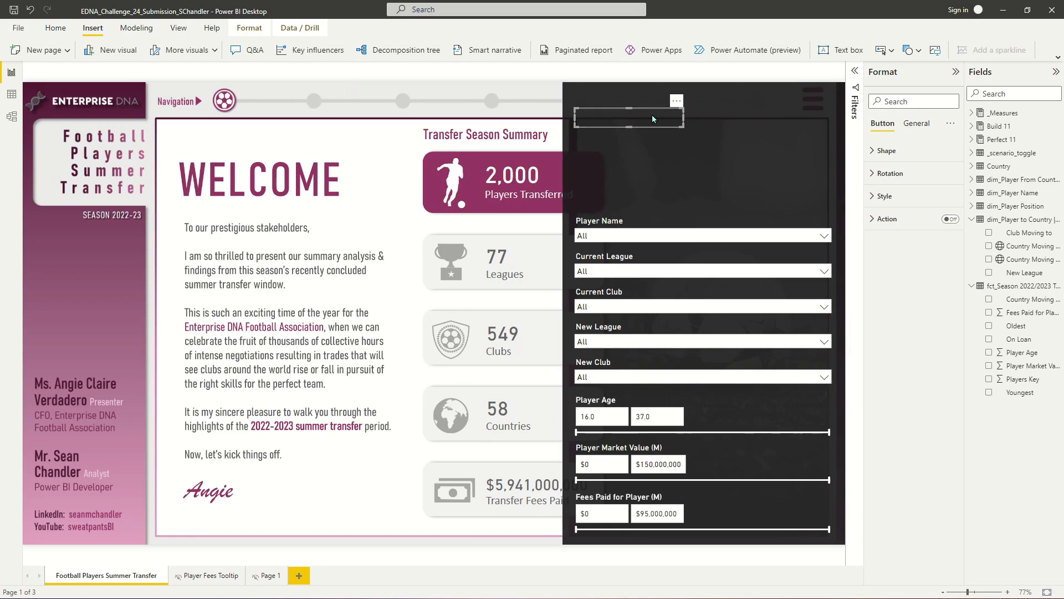
pyautogui.moveTo(644, 124); pyautogui.dragTo(782, 119)
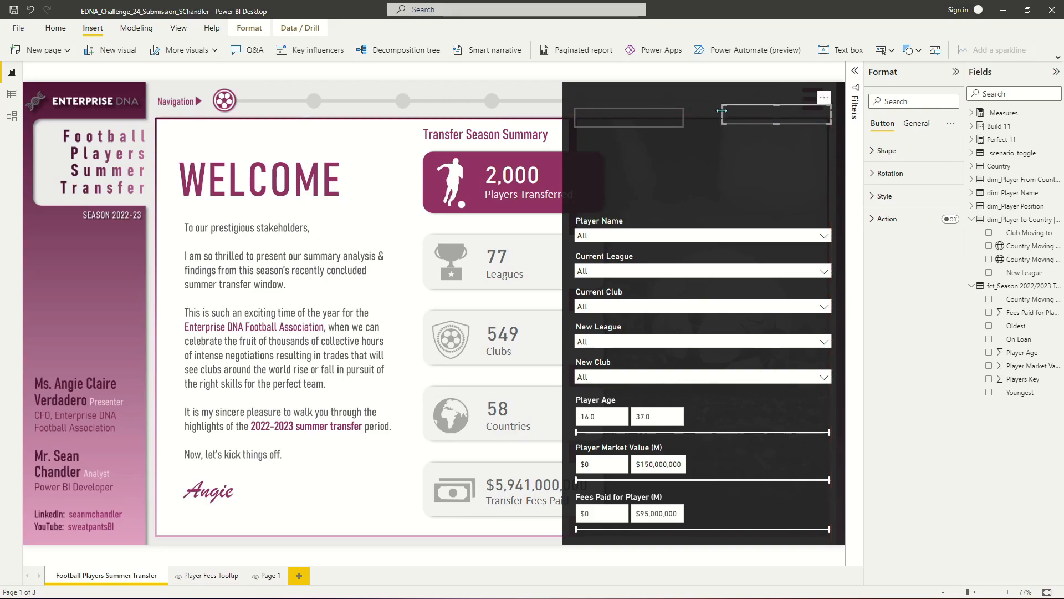
# - Resize the two top buttons so they fill the panel width as two equal columns
pyautogui.click(717, 114)
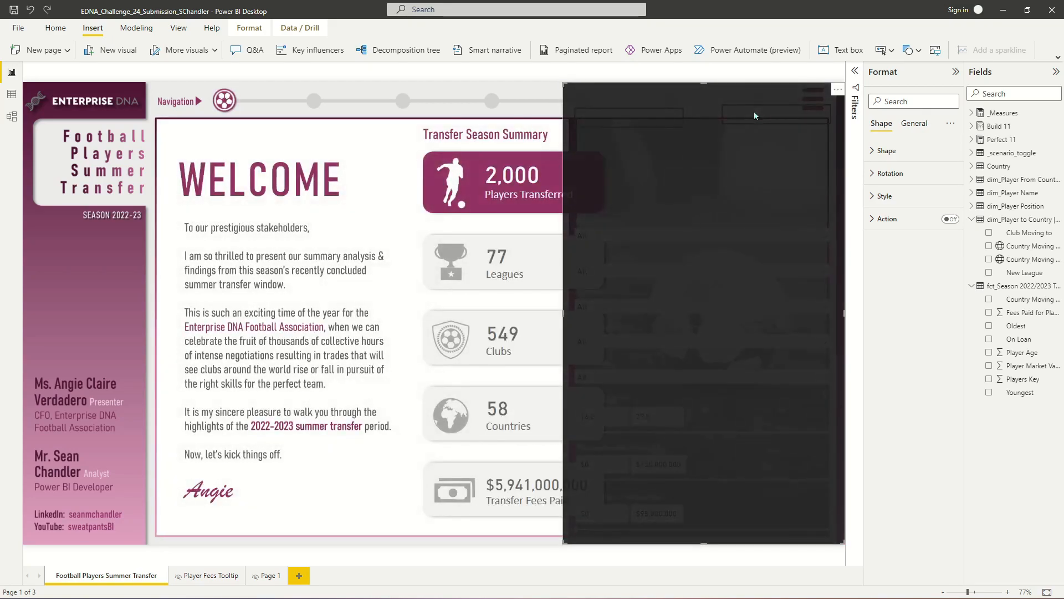
pyautogui.click(634, 122)
pyautogui.keyDown('ctrl'); pyautogui.click(741, 112); pyautogui.keyUp('ctrl')
pyautogui.moveTo(680, 113); pyautogui.dragTo(738, 111)
pyautogui.click(725, 115)
pyautogui.keyDown('ctrl'); pyautogui.click(693, 121); pyautogui.keyUp('ctrl')
# - Copy and paste the buttons to build a second row of two buttons beneath the first
pyautogui.hotkey('ctrl', 'c')
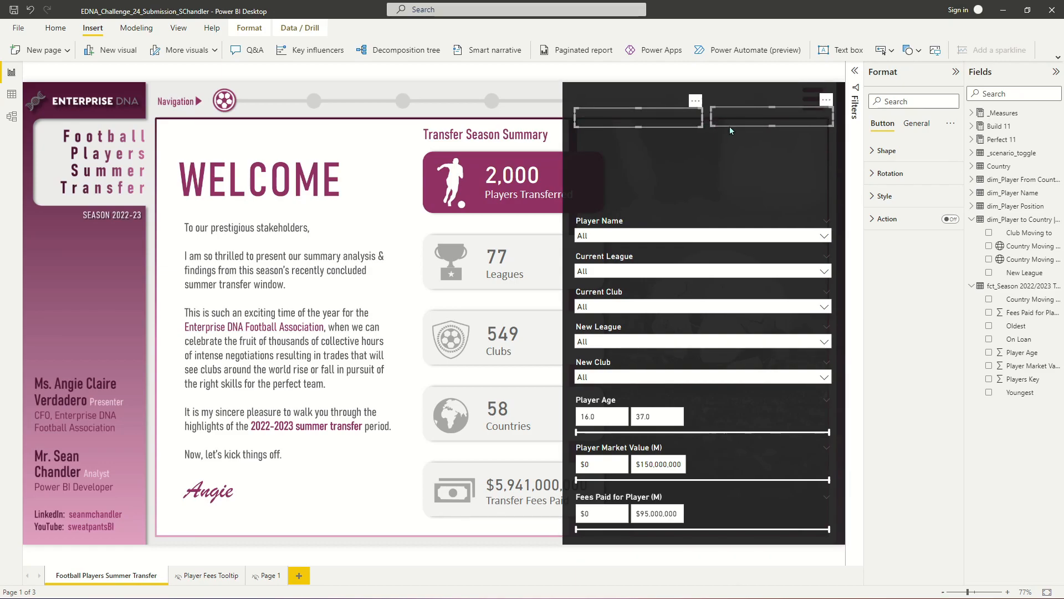
pyautogui.hotkey('ctrl', 'v')
pyautogui.moveTo(689, 121); pyautogui.dragTo(685, 145)
pyautogui.click(685, 145)
pyautogui.hotkey('ctrl', 'c')
pyautogui.hotkey('ctrl', 'v')
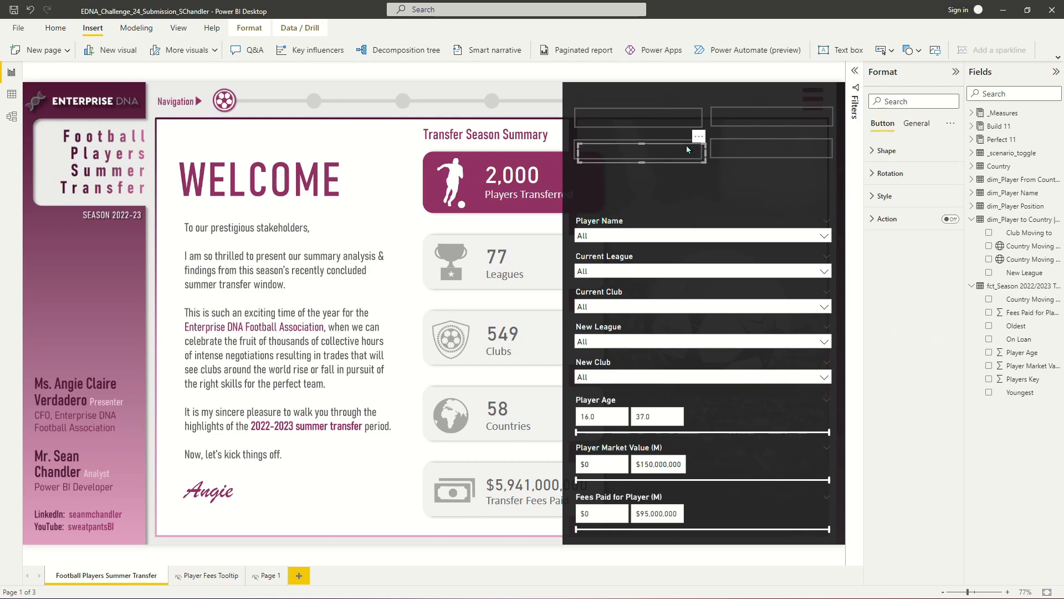
# - Paste more button copies to form a third row and an extra centred button below it
pyautogui.moveTo(691, 154); pyautogui.dragTo(680, 206)
pyautogui.hotkey('ctrl', 'c')
pyautogui.hotkey('ctrl', 'v')
pyautogui.hotkey('ctrl', 'c')
pyautogui.hotkey('ctrl', 'v')
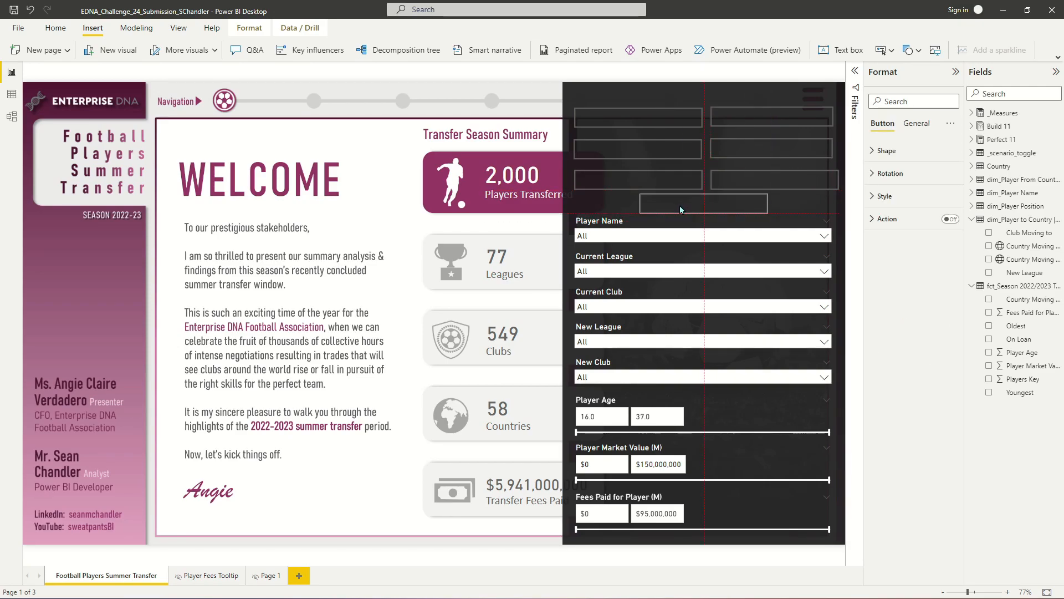
# - Nudge the six row buttons upward to tighten the spacing between the three rows
pyautogui.click(627, 121)
pyautogui.keyDown('ctrl'); pyautogui.click(682, 147); pyautogui.keyUp('ctrl')
pyautogui.keyDown('ctrl'); pyautogui.click(683, 176); pyautogui.keyUp('ctrl')
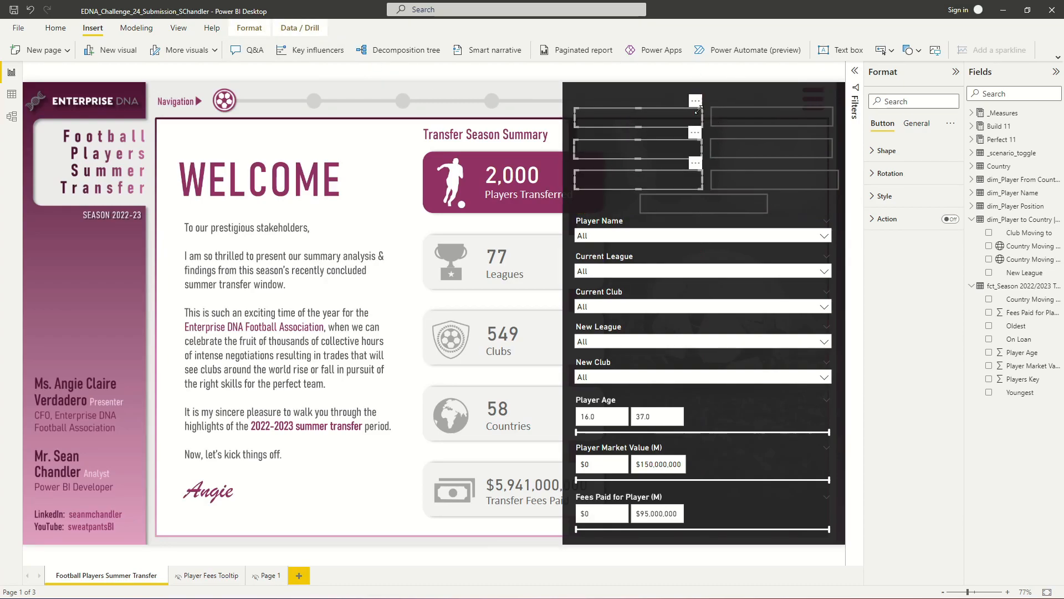
pyautogui.click(657, 120)
pyautogui.moveTo(651, 115); pyautogui.dragTo(651, 112)
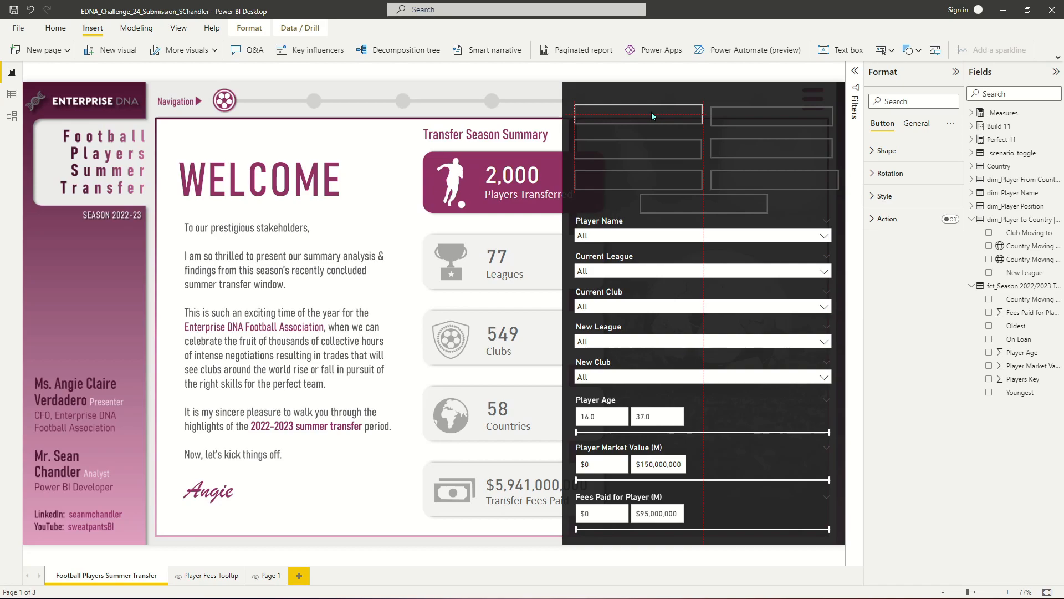
pyautogui.moveTo(735, 115); pyautogui.dragTo(734, 111)
pyautogui.moveTo(627, 154); pyautogui.dragTo(627, 140)
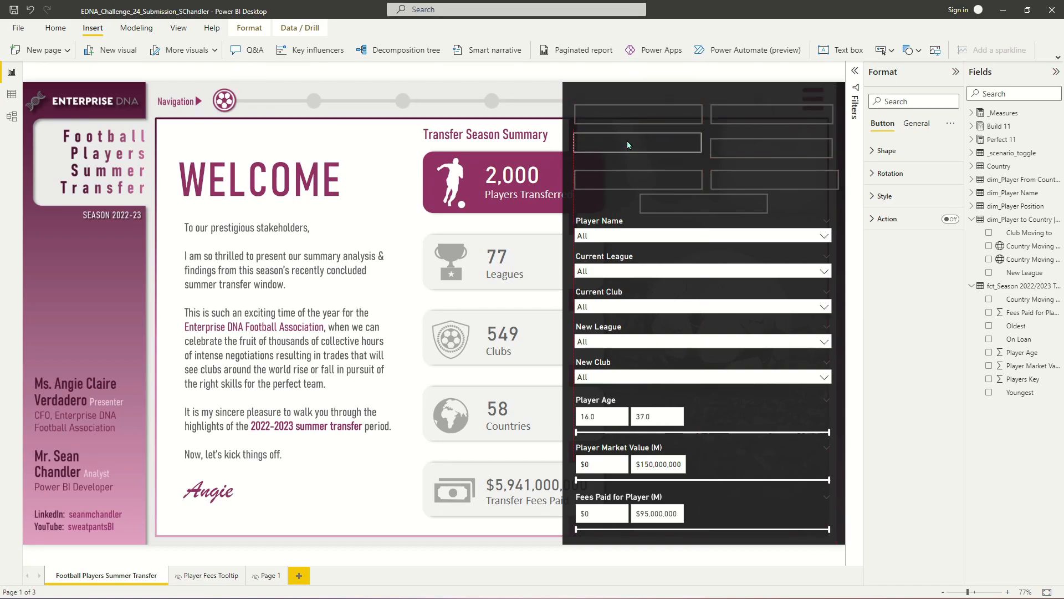
pyautogui.moveTo(640, 179); pyautogui.dragTo(641, 169)
pyautogui.moveTo(747, 147); pyautogui.dragTo(747, 141)
pyautogui.moveTo(751, 183); pyautogui.dragTo(750, 176)
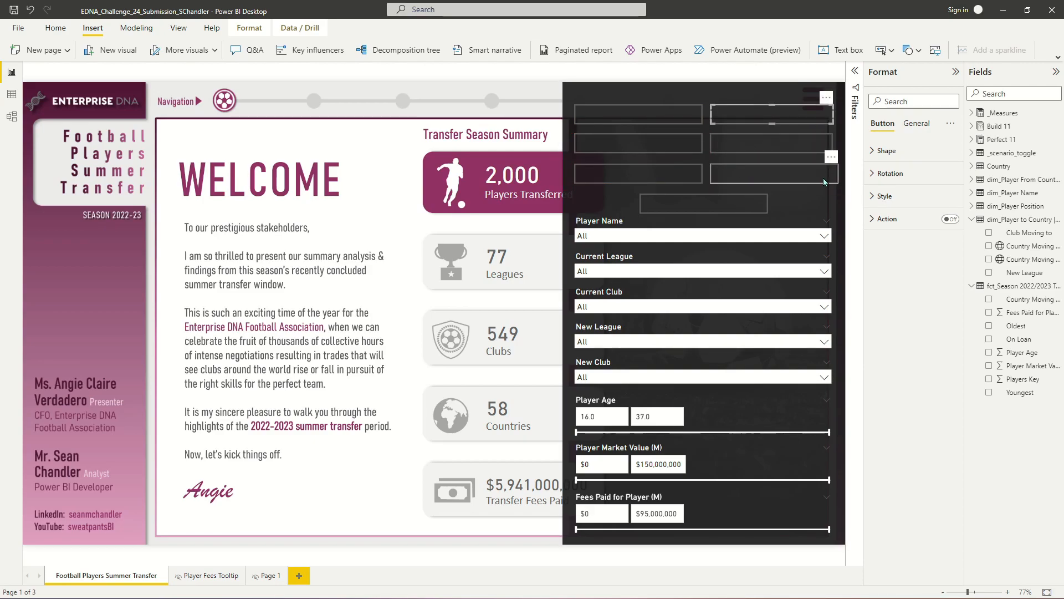
pyautogui.moveTo(838, 175); pyautogui.dragTo(833, 176)
# - Select the three left-column buttons and align them to the left
pyautogui.click(755, 146)
pyautogui.click(747, 120)
pyautogui.click(668, 117)
pyautogui.keyDown('ctrl'); pyautogui.click(666, 146); pyautogui.keyUp('ctrl')
pyautogui.keyDown('ctrl'); pyautogui.click(665, 173); pyautogui.keyUp('ctrl')
pyautogui.click(249, 28)
pyautogui.click(524, 50)
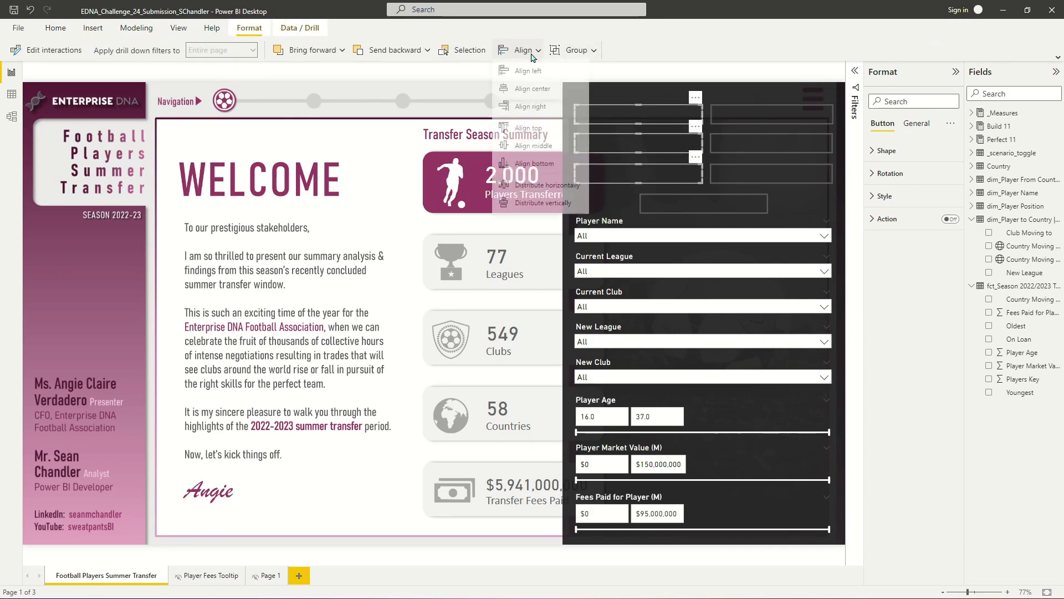
pyautogui.click(528, 71)
# - Select the three right-column buttons and align them to the left
pyautogui.click(774, 115)
pyautogui.keyDown('ctrl'); pyautogui.click(775, 141); pyautogui.keyUp('ctrl')
pyautogui.keyDown('ctrl'); pyautogui.click(779, 176); pyautogui.keyUp('ctrl')
pyautogui.click(522, 50)
pyautogui.click(531, 74)
# - Try to top-align the centred bottom button with the Player Name slicer
pyautogui.click(715, 204)
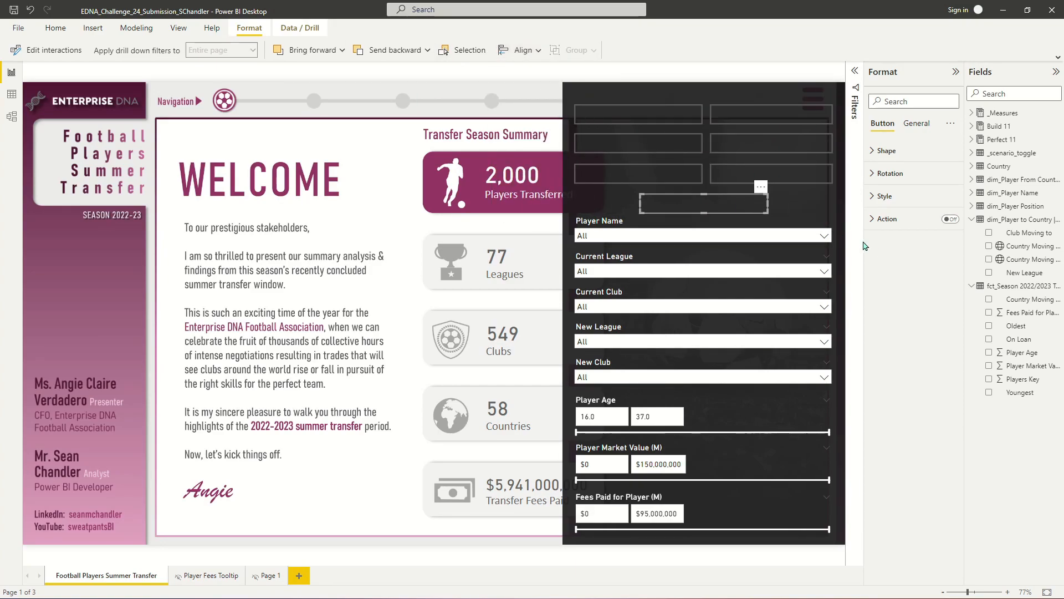
pyautogui.keyDown('ctrl'); pyautogui.click(722, 229); pyautogui.keyUp('ctrl')
pyautogui.click(521, 50)
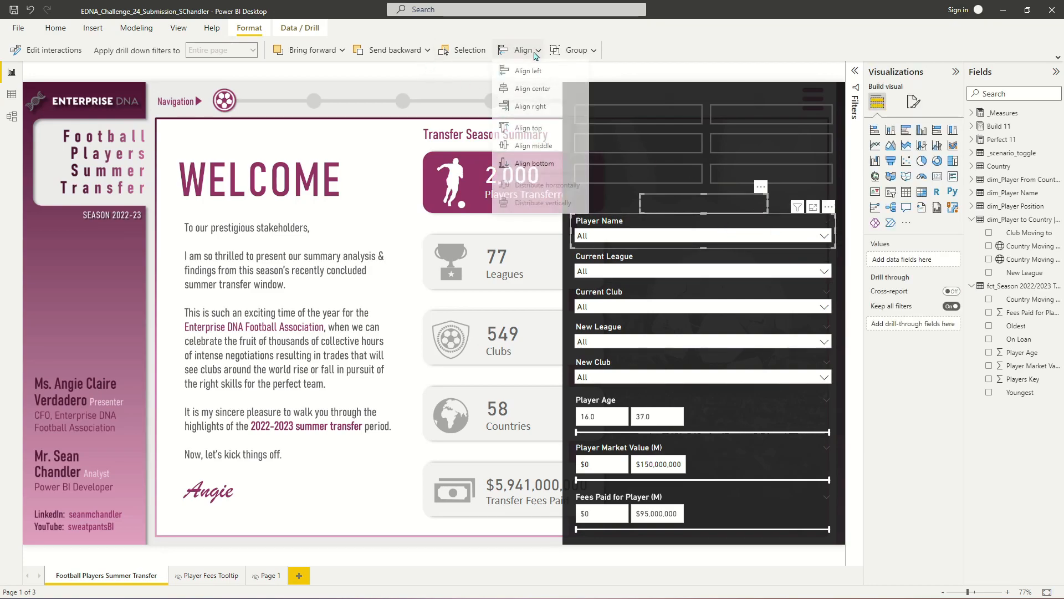
pyautogui.click(528, 128)
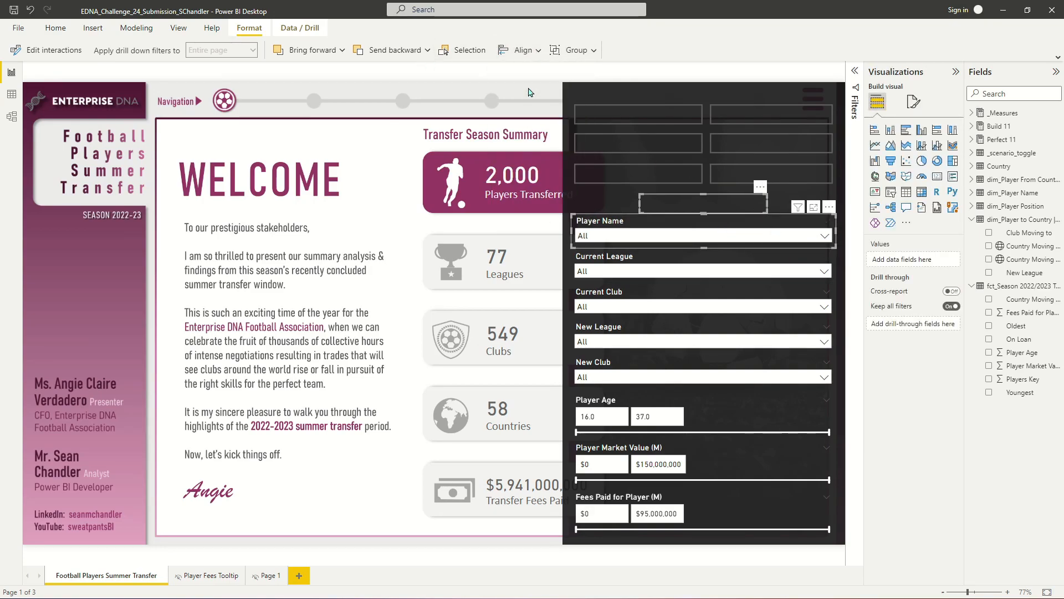
pyautogui.click(654, 217)
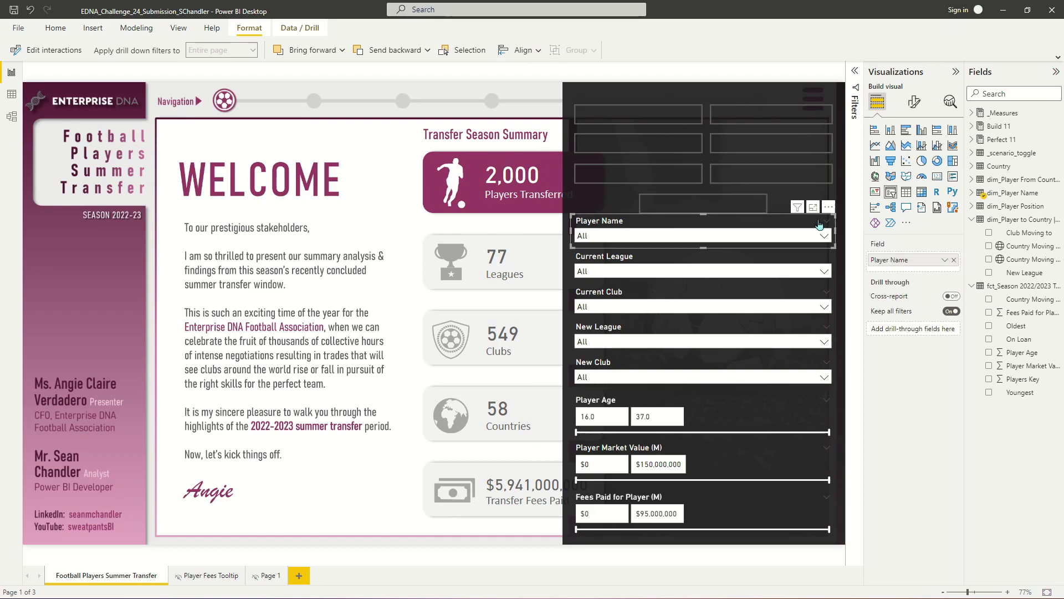
# - Select all seven buttons and set their default-state text to TBD
pyautogui.click(682, 109)
pyautogui.keyDown('ctrl'); pyautogui.click(742, 112); pyautogui.keyUp('ctrl')
pyautogui.keyDown('ctrl'); pyautogui.click(638, 143); pyautogui.keyUp('ctrl')
pyautogui.keyDown('ctrl'); pyautogui.click(773, 143); pyautogui.keyUp('ctrl')
pyautogui.keyDown('ctrl'); pyautogui.click(687, 172); pyautogui.keyUp('ctrl')
pyautogui.keyDown('ctrl'); pyautogui.click(744, 173); pyautogui.keyUp('ctrl')
pyautogui.keyDown('ctrl'); pyautogui.click(730, 205); pyautogui.keyUp('ctrl')
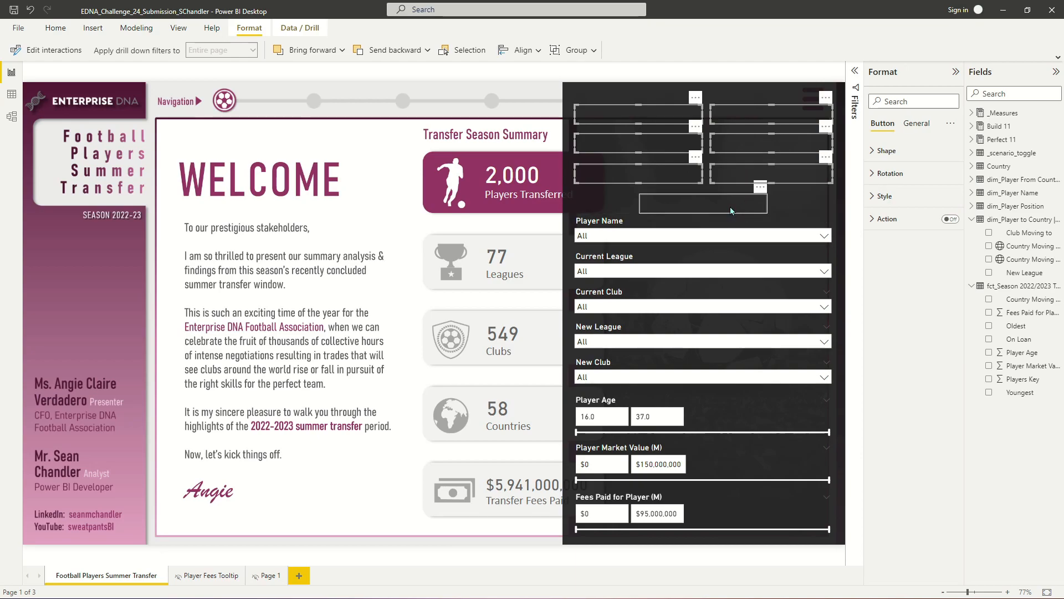
pyautogui.click(875, 197)
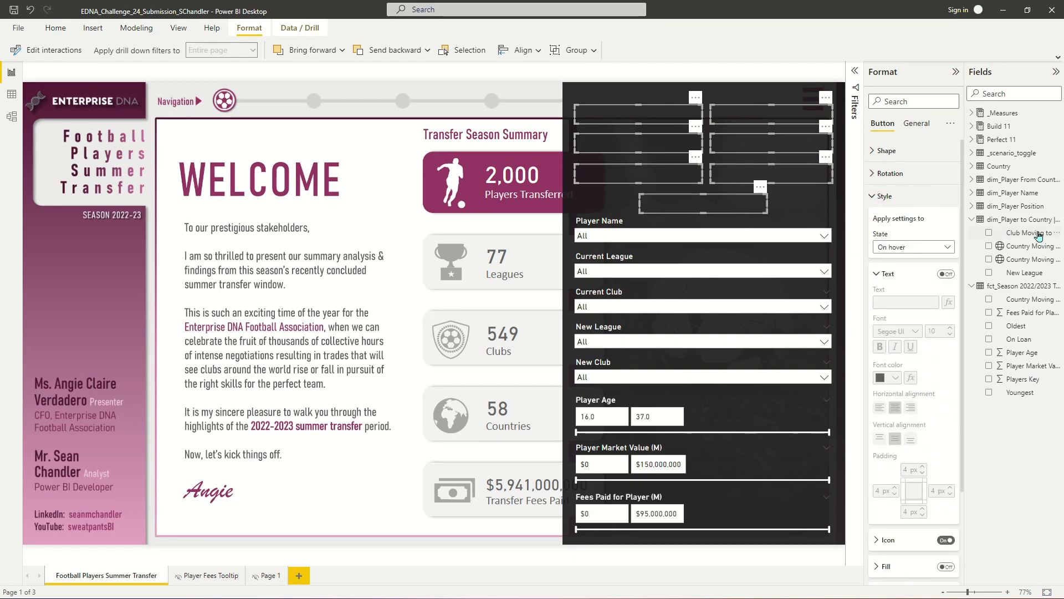
pyautogui.click(931, 248)
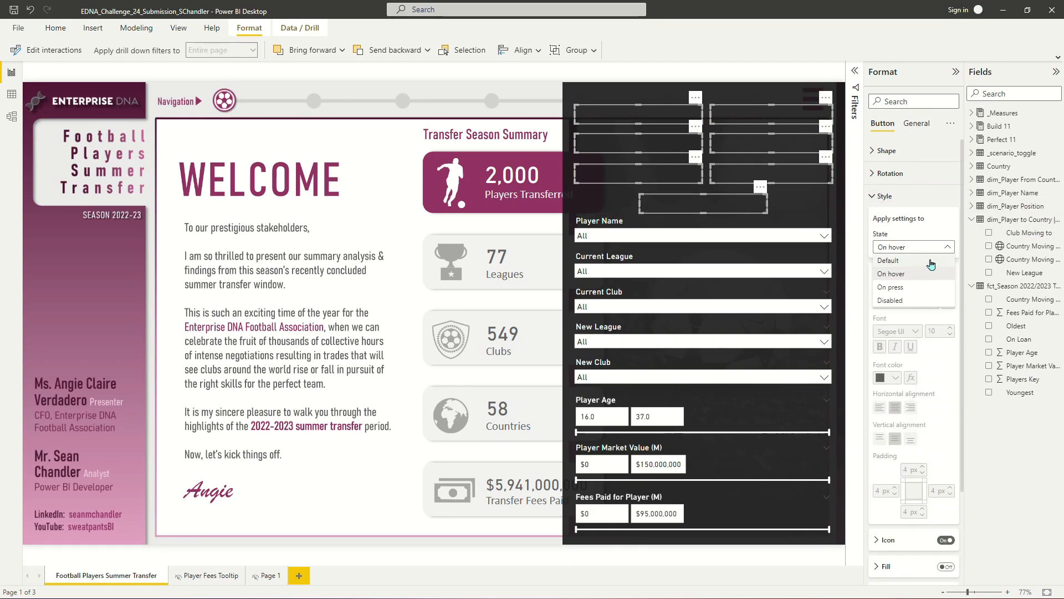
pyautogui.click(931, 261)
pyautogui.click(945, 275)
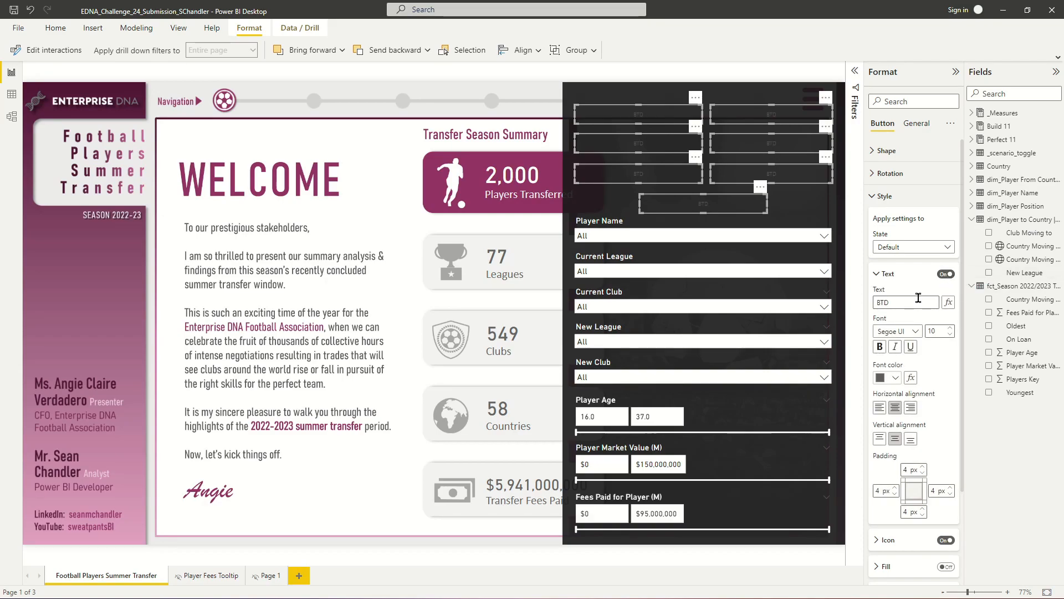
pyautogui.write('BD')
# - Turn off the border and the icon on the selected buttons
pyautogui.scroll(-3, 931, 465)
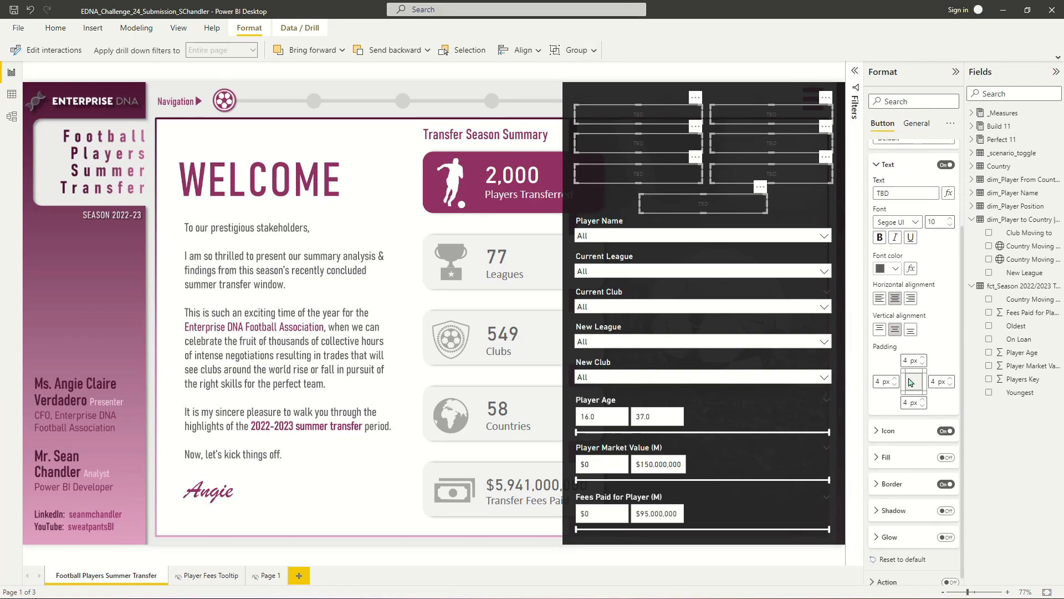
pyautogui.click(946, 475)
pyautogui.click(945, 423)
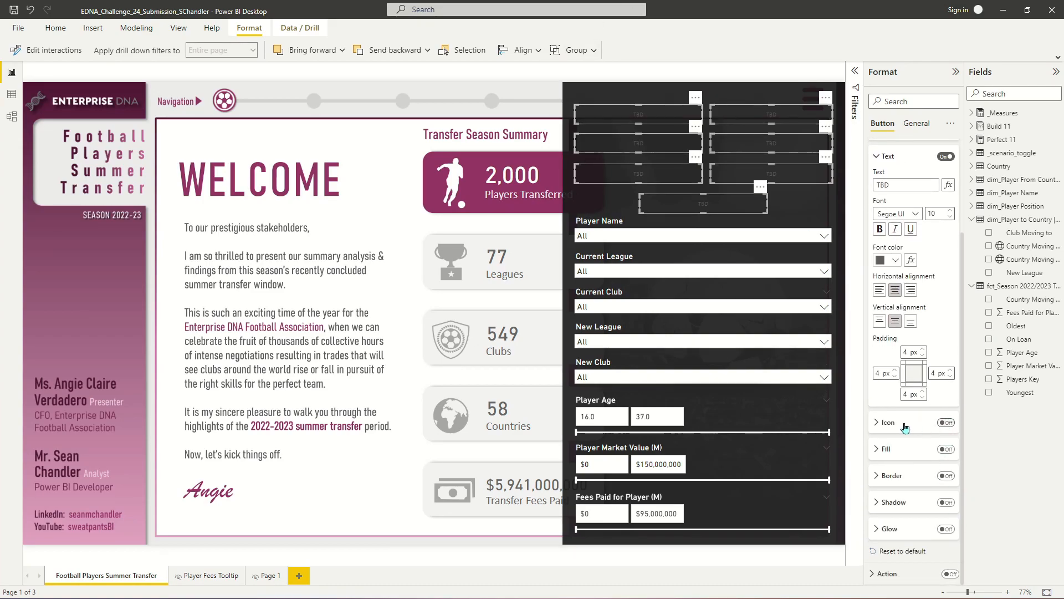
# - Set the button text to white DIN font at size 14
pyautogui.scroll(3, 887, 452)
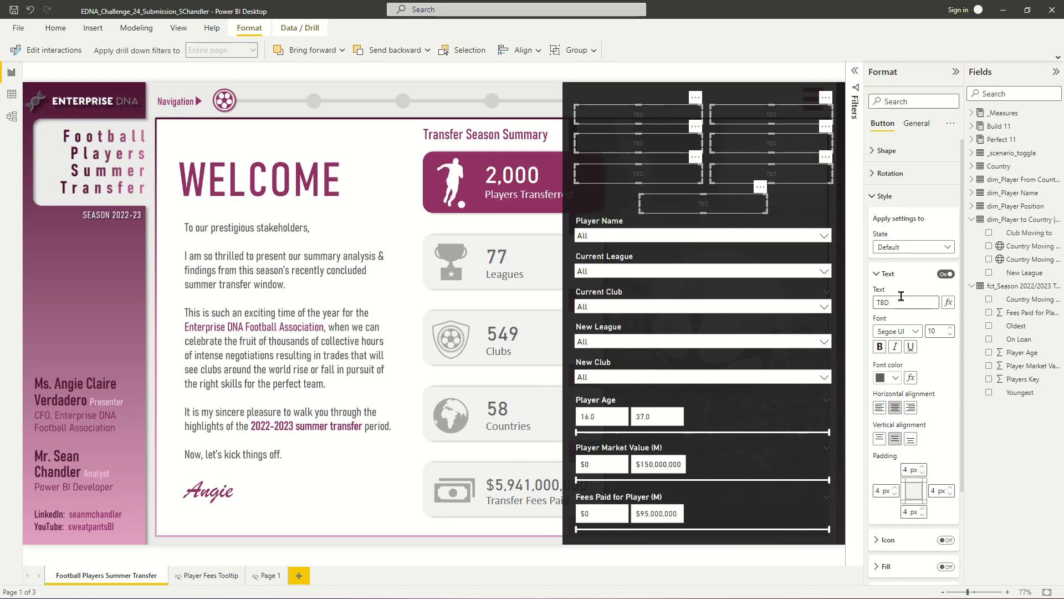
pyautogui.click(890, 378)
pyautogui.click(890, 417)
pyautogui.click(950, 328)
pyautogui.click(950, 328)
pyautogui.click(950, 329)
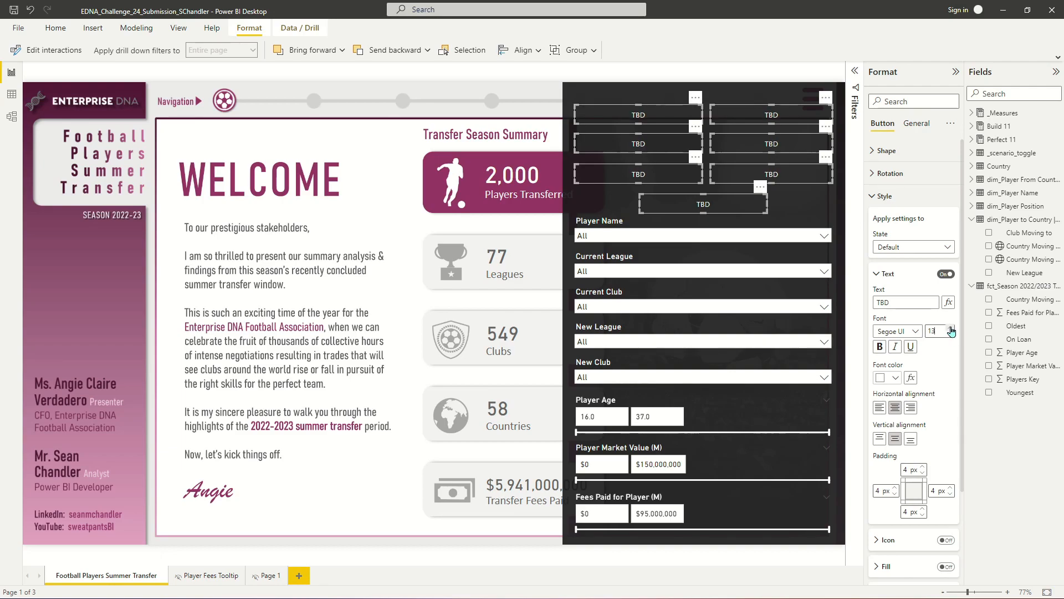
pyautogui.click(898, 339)
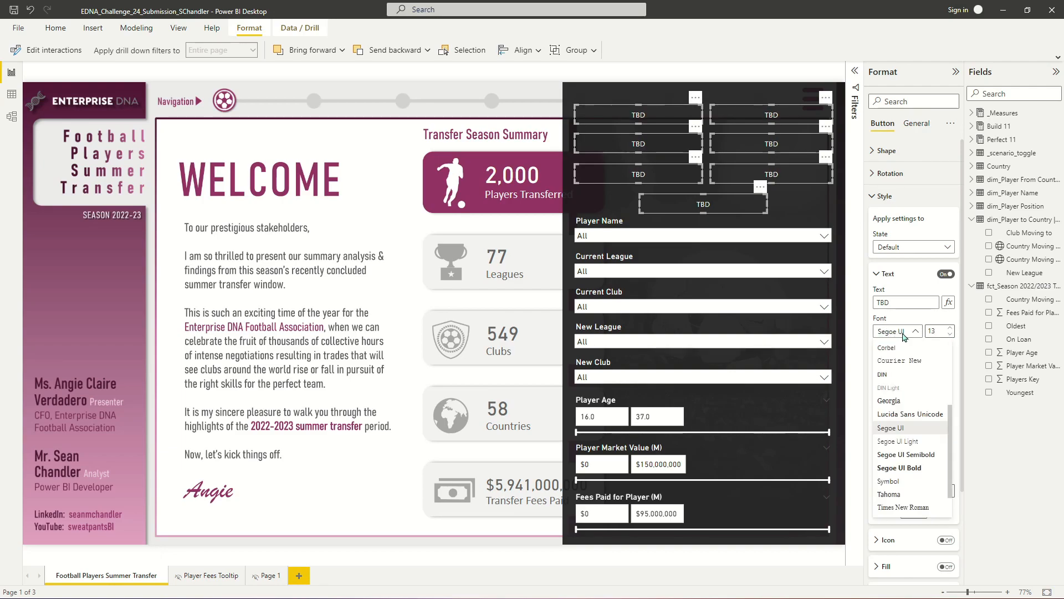
pyautogui.click(891, 378)
pyautogui.click(950, 328)
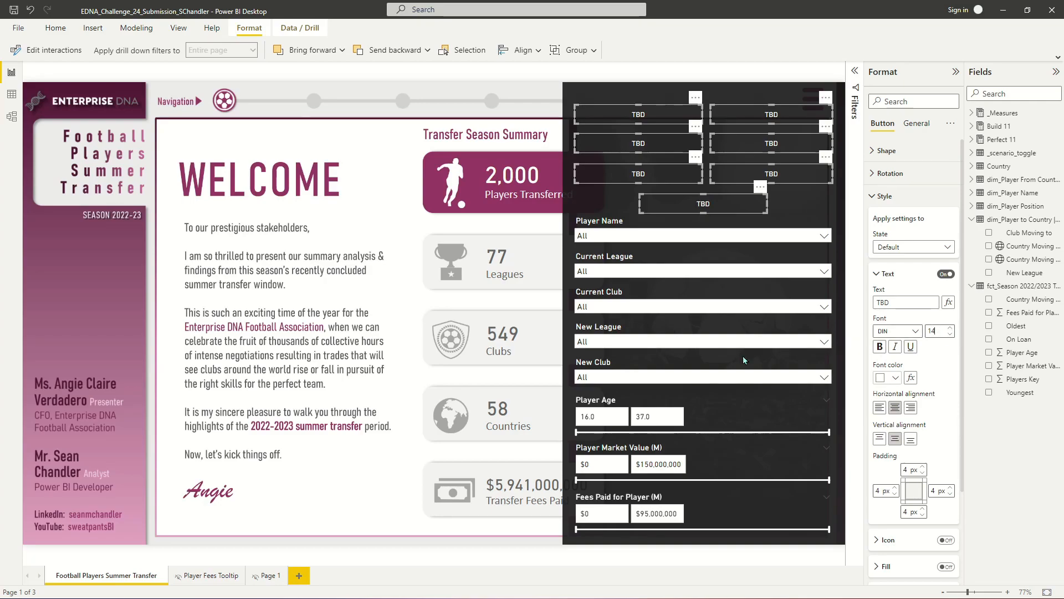
# - Turn on the buttons' fill in black at 55% transparency
pyautogui.scroll(-2, 935, 317)
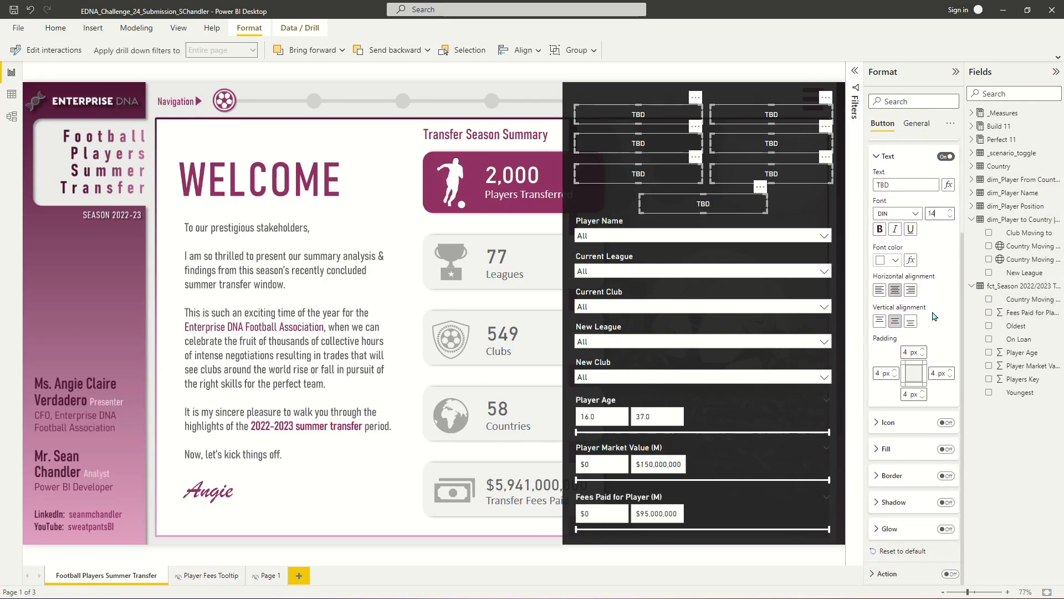
pyautogui.click(945, 449)
pyautogui.click(878, 449)
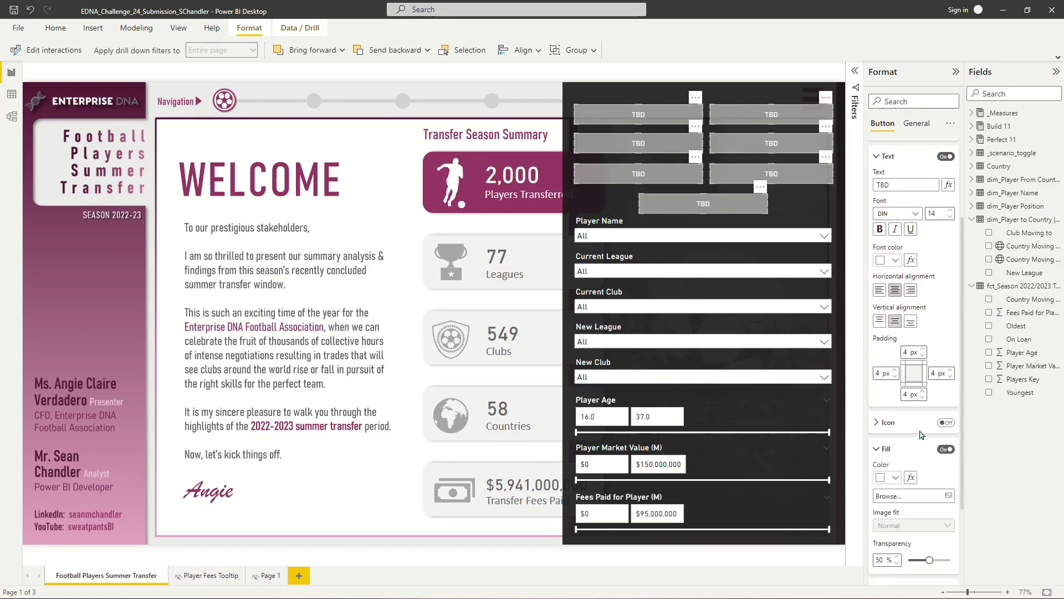
pyautogui.scroll(-2, 925, 425)
pyautogui.moveTo(928, 447); pyautogui.dragTo(872, 450)
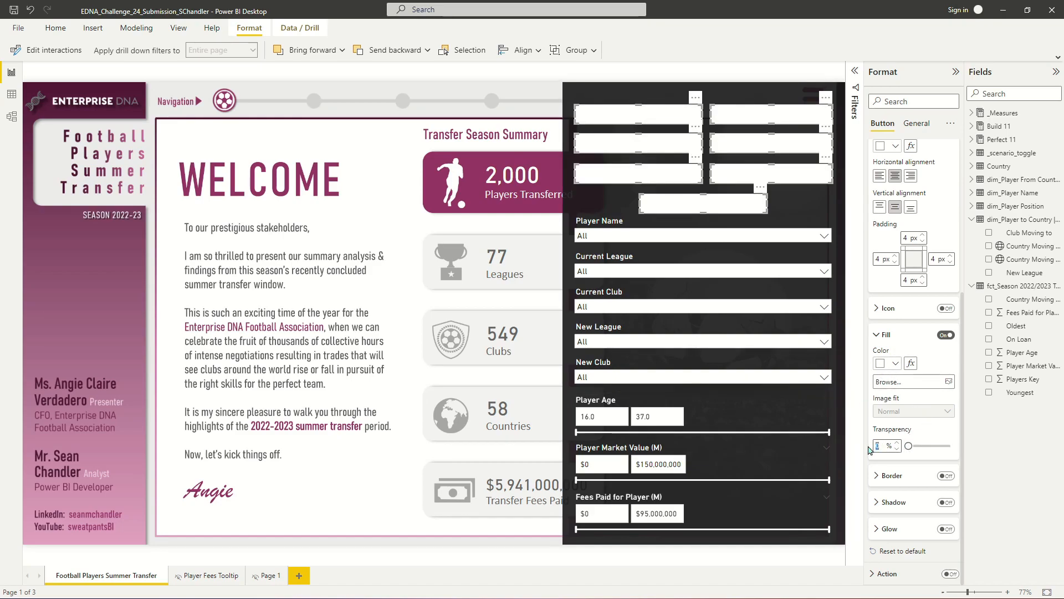
pyautogui.write('95')
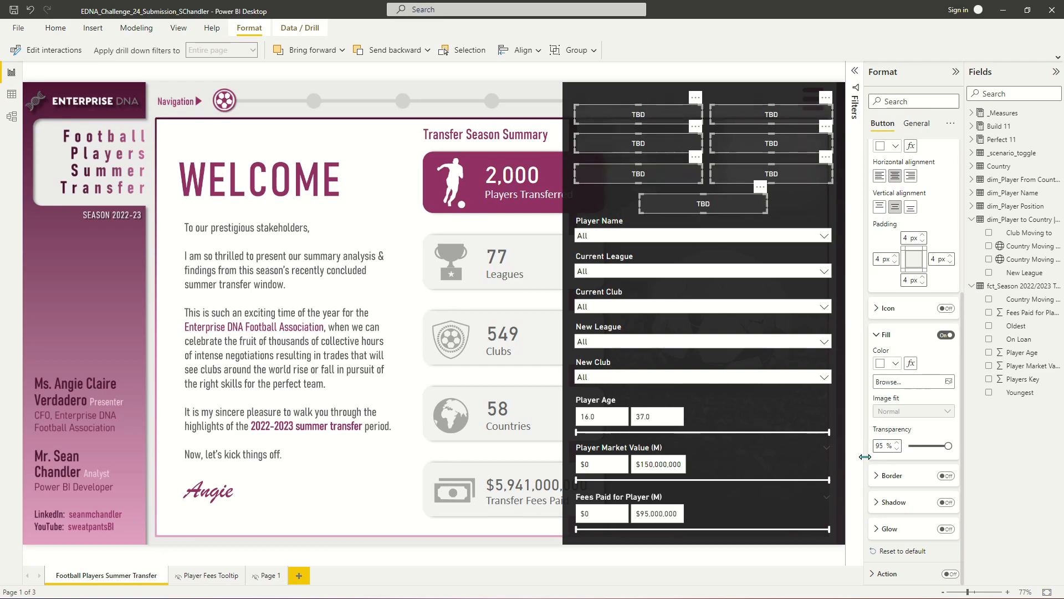
pyautogui.click(883, 364)
pyautogui.click(904, 401)
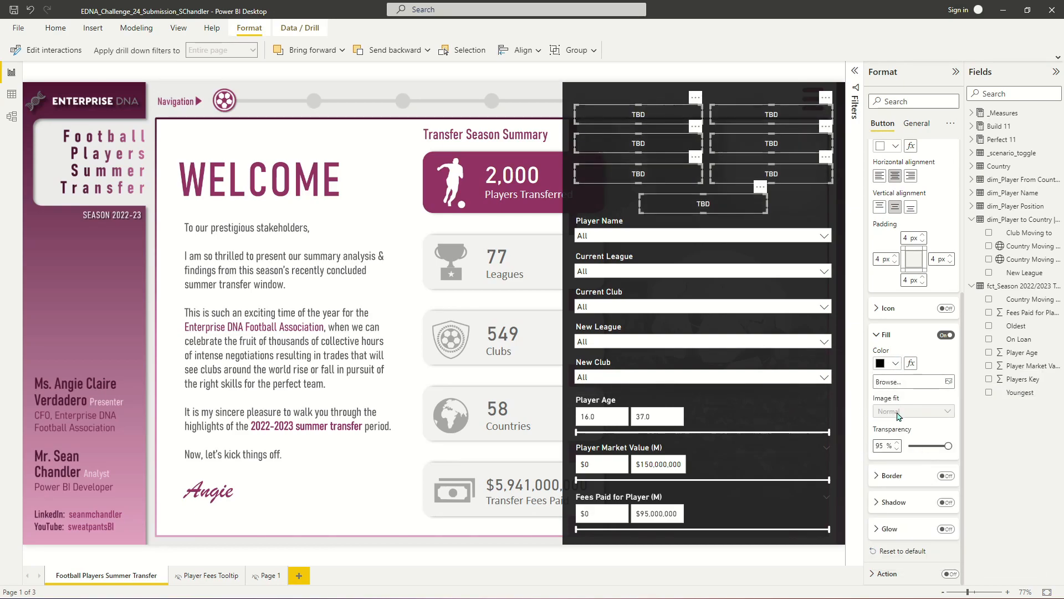
pyautogui.moveTo(879, 447); pyautogui.dragTo(844, 475)
pyautogui.write('55')
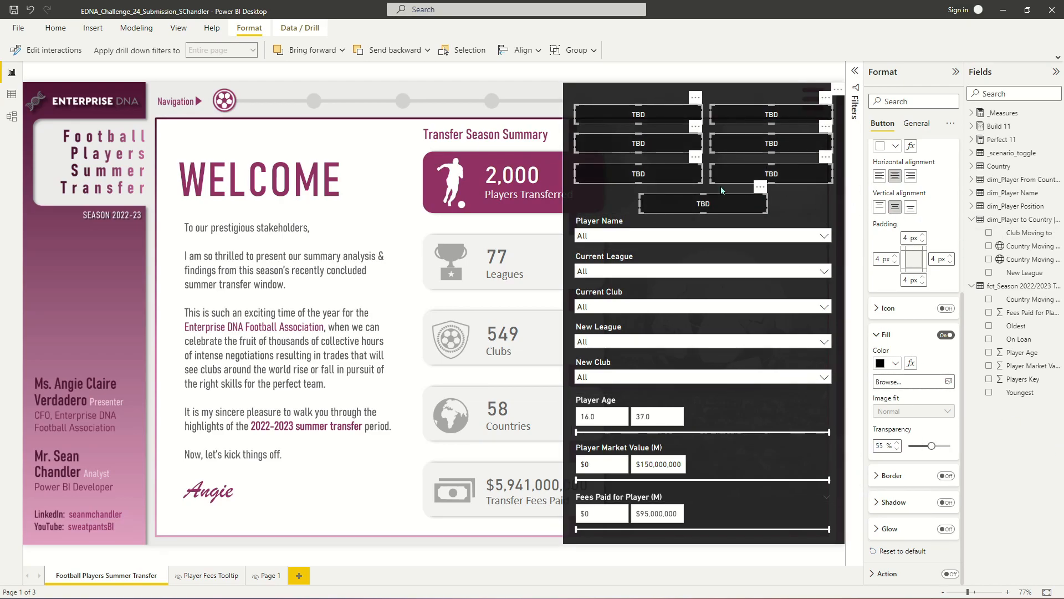
# - Reselect all seven buttons and set the On hover state's font colour to white
pyautogui.click(509, 84)
pyautogui.click(621, 117)
pyautogui.keyDown('ctrl'); pyautogui.click(782, 118); pyautogui.keyUp('ctrl')
pyautogui.keyDown('ctrl'); pyautogui.click(664, 138); pyautogui.keyUp('ctrl')
pyautogui.keyDown('ctrl'); pyautogui.click(737, 143); pyautogui.keyUp('ctrl')
pyautogui.keyDown('ctrl'); pyautogui.click(638, 174); pyautogui.keyUp('ctrl')
pyautogui.keyDown('ctrl'); pyautogui.click(771, 174); pyautogui.keyUp('ctrl')
pyautogui.keyDown('ctrl'); pyautogui.click(703, 203); pyautogui.keyUp('ctrl')
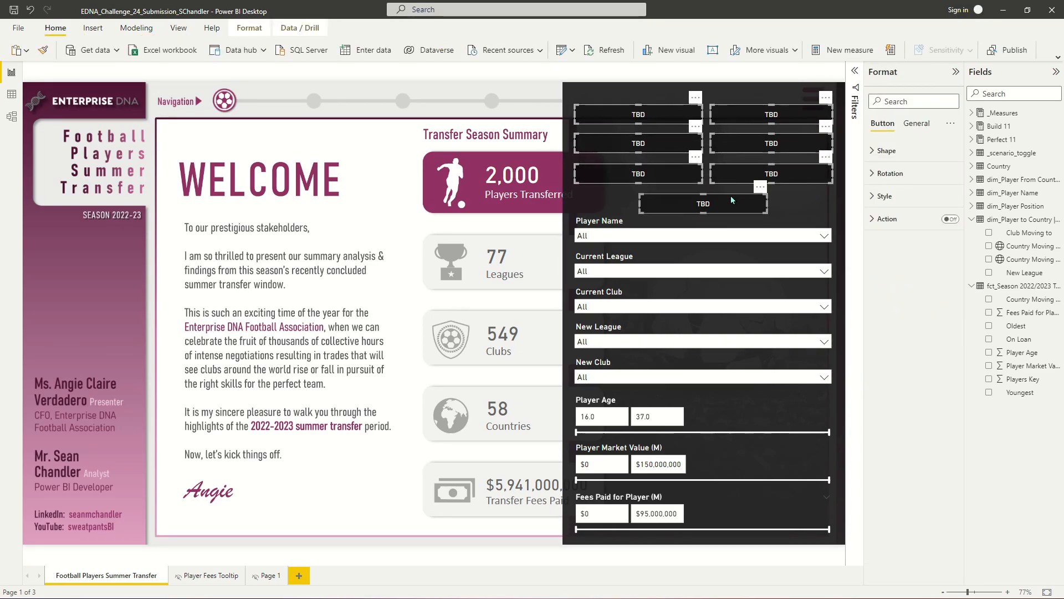
pyautogui.click(884, 196)
pyautogui.click(917, 247)
pyautogui.click(894, 274)
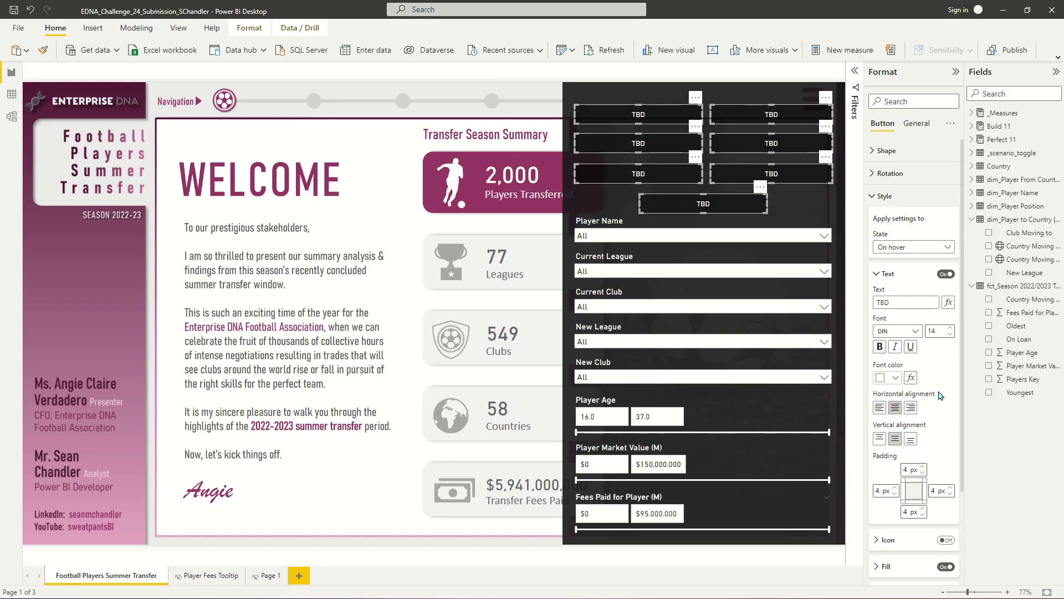
pyautogui.scroll(-3, 910, 333)
pyautogui.click(887, 264)
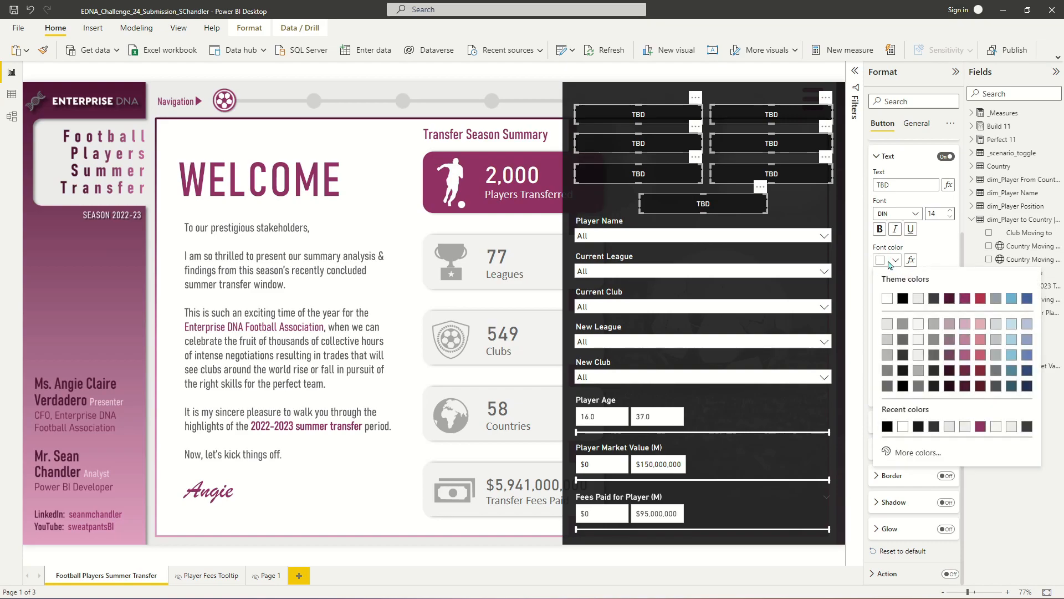
pyautogui.click(889, 303)
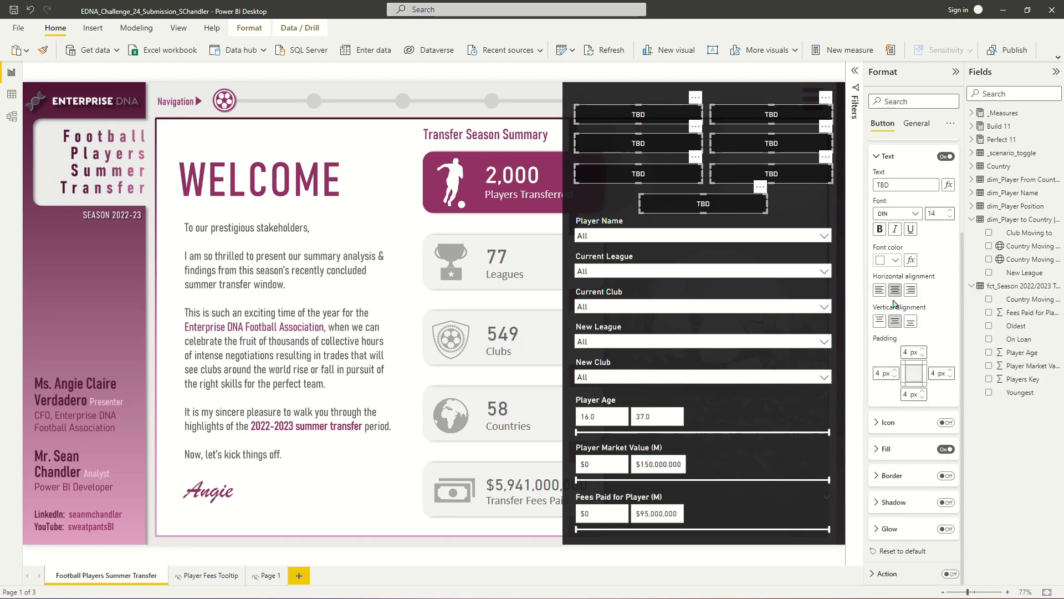
# - Set the On hover fill to the maroon theme colour with 0% transparency
pyautogui.click(890, 450)
pyautogui.scroll(-2, 914, 415)
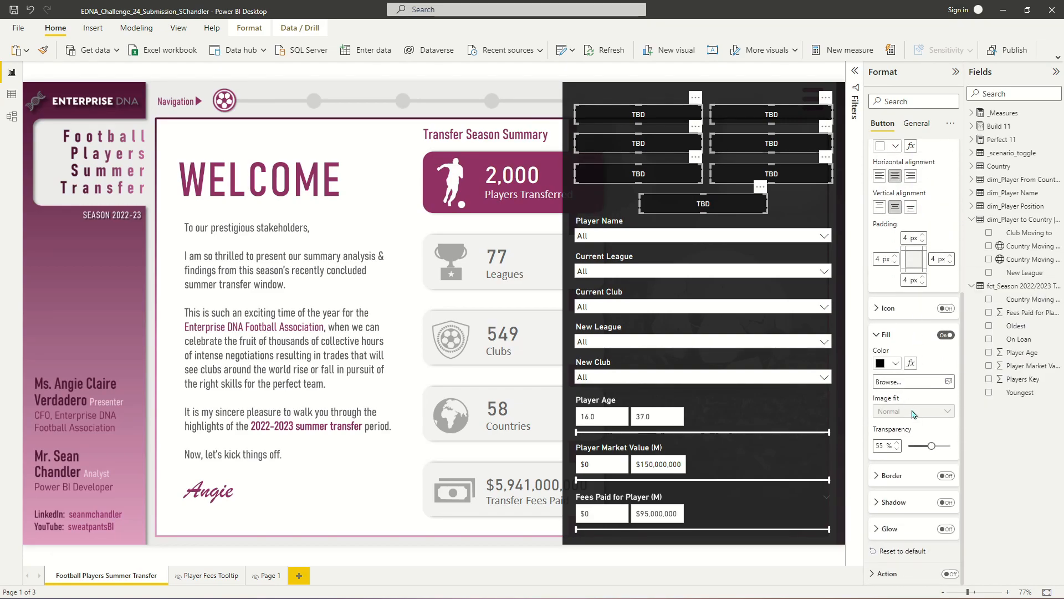
pyautogui.click(888, 361)
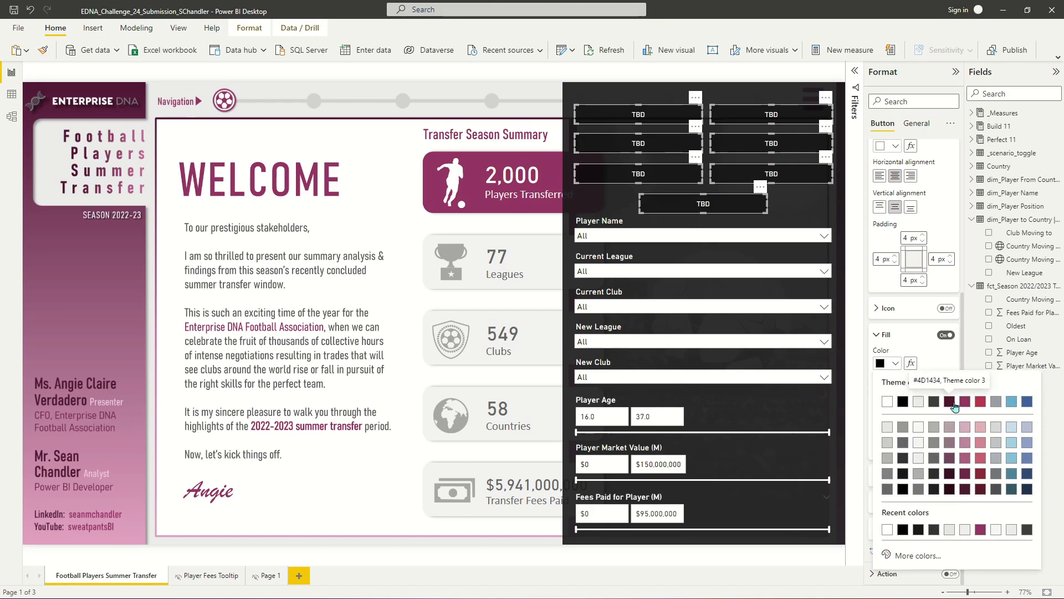
pyautogui.click(965, 402)
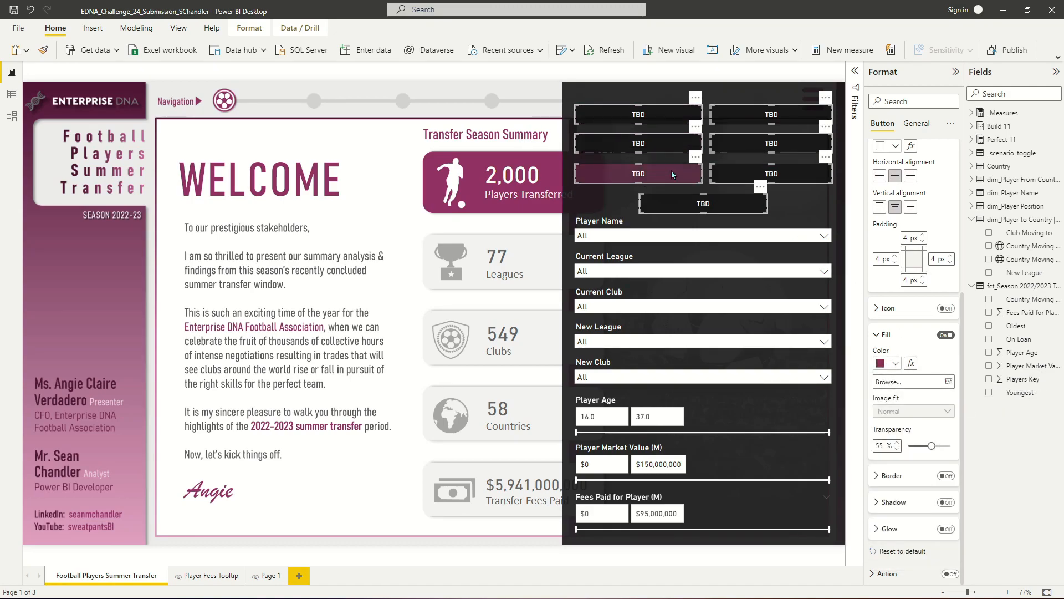
pyautogui.moveTo(932, 447); pyautogui.dragTo(929, 446)
pyautogui.click(907, 447)
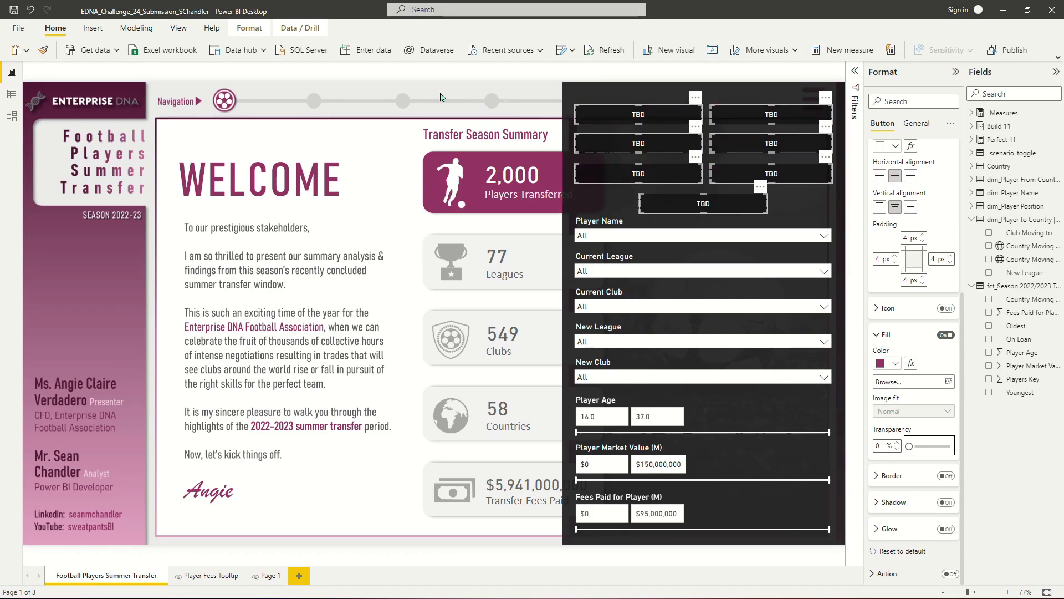
# - Select the first menu button, switch the style state back to Default, and set its text to Landing
pyautogui.click(632, 114)
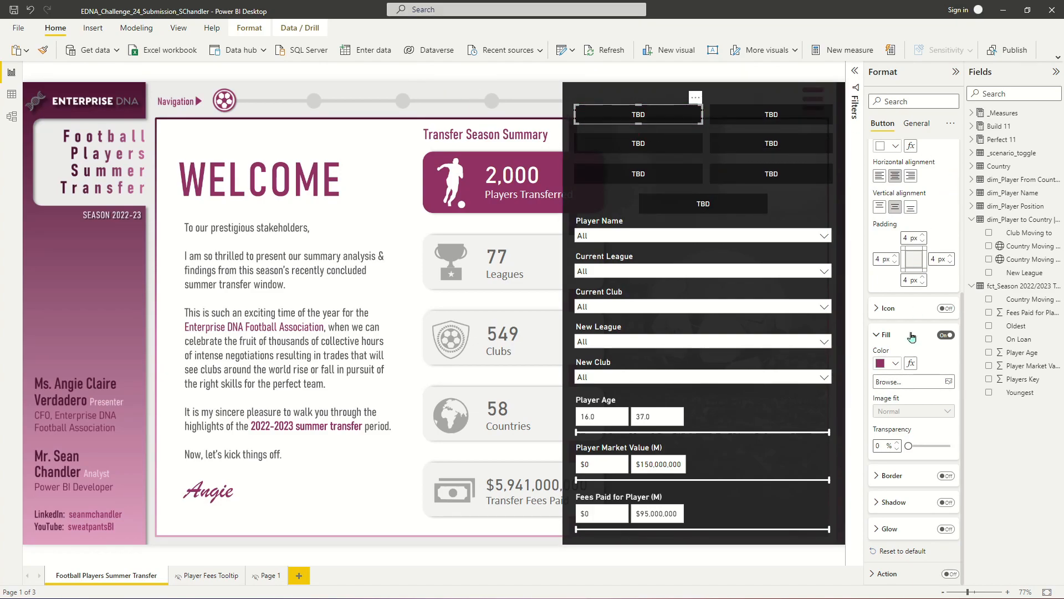
pyautogui.scroll(5, 915, 312)
pyautogui.doubleClick(907, 302)
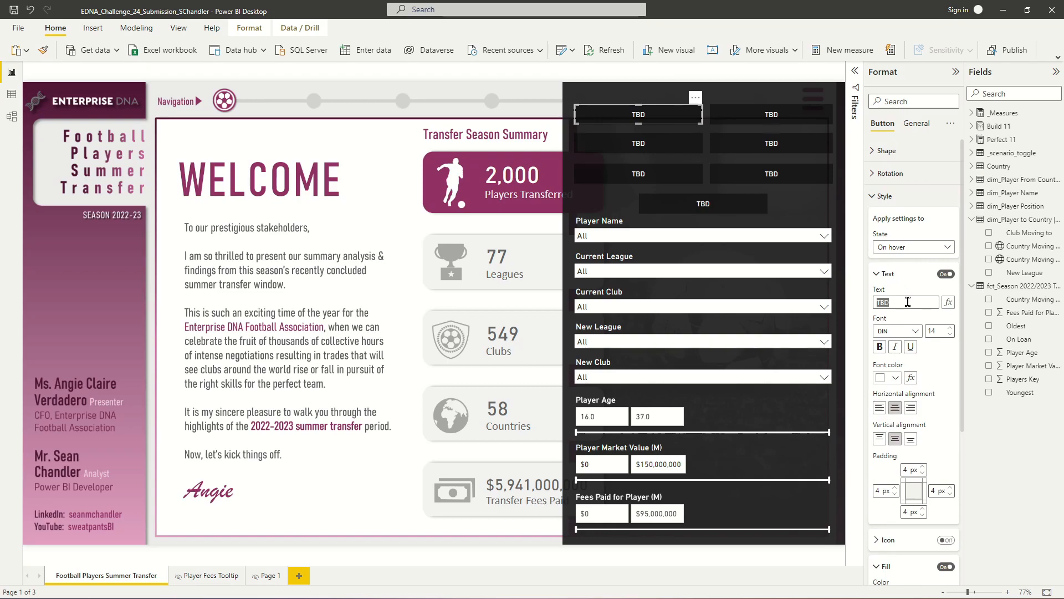
pyautogui.click(920, 233)
pyautogui.click(912, 247)
pyautogui.click(905, 262)
pyautogui.click(900, 306)
pyautogui.write('Landing')
# - Label the second button Demographics and the third button Positions, checking the report page names
pyautogui.click(797, 121)
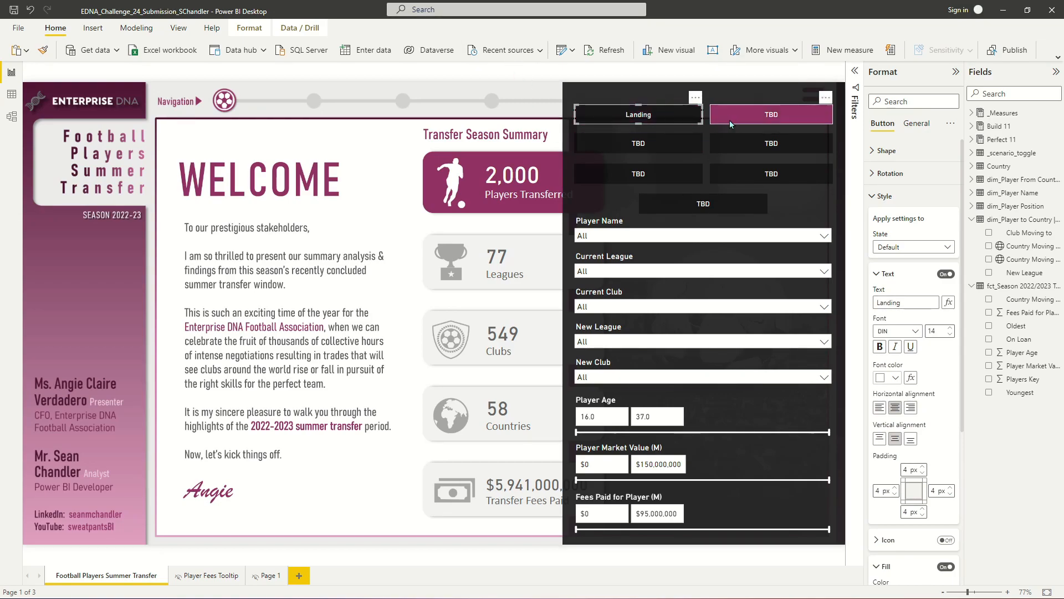
pyautogui.click(639, 143)
pyautogui.doubleClick(899, 301)
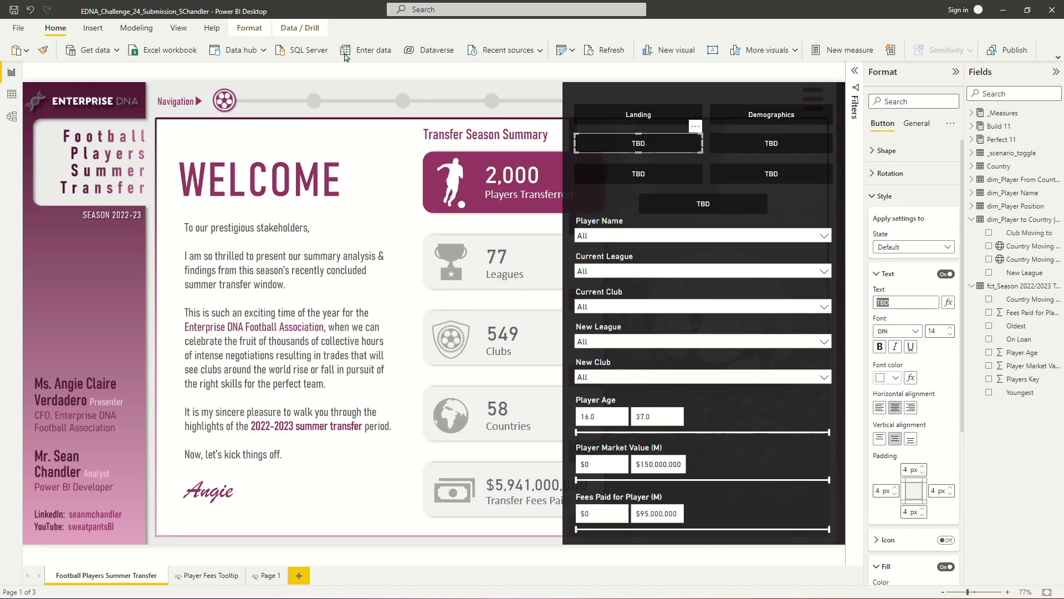
pyautogui.click(404, 102)
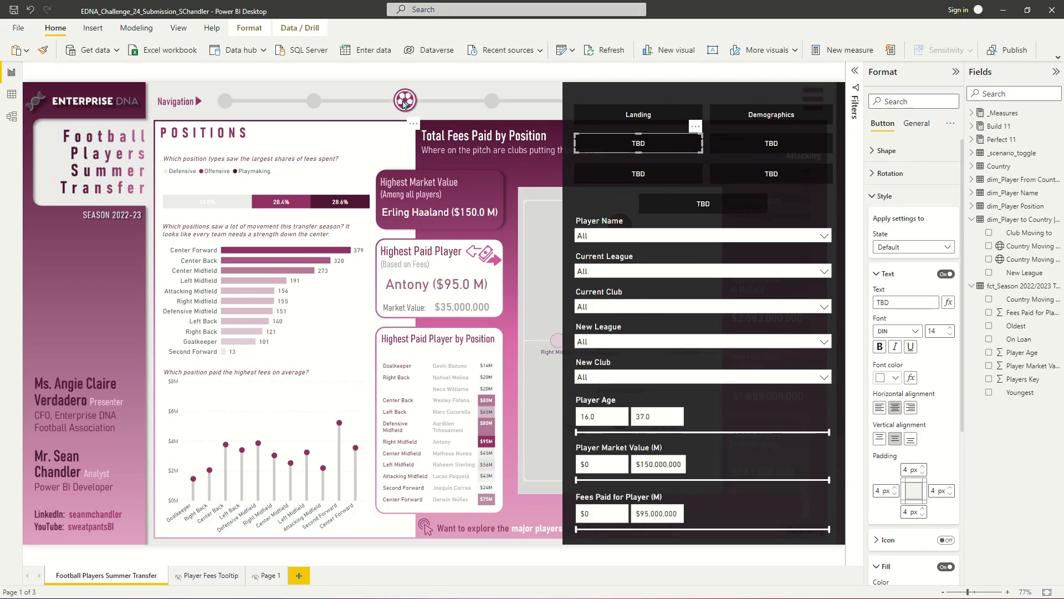
pyautogui.click(492, 101)
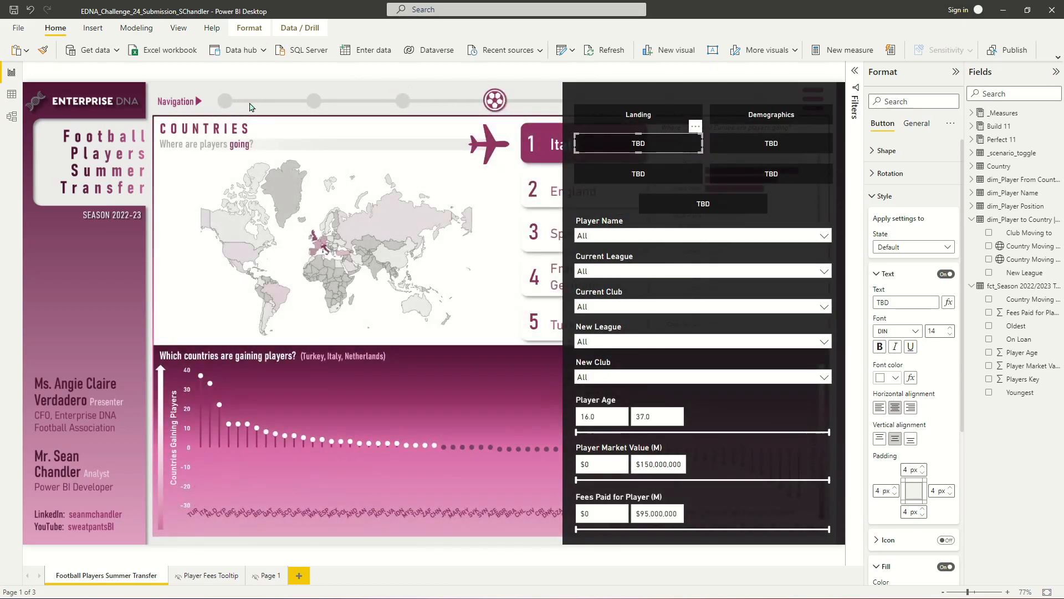
pyautogui.click(225, 101)
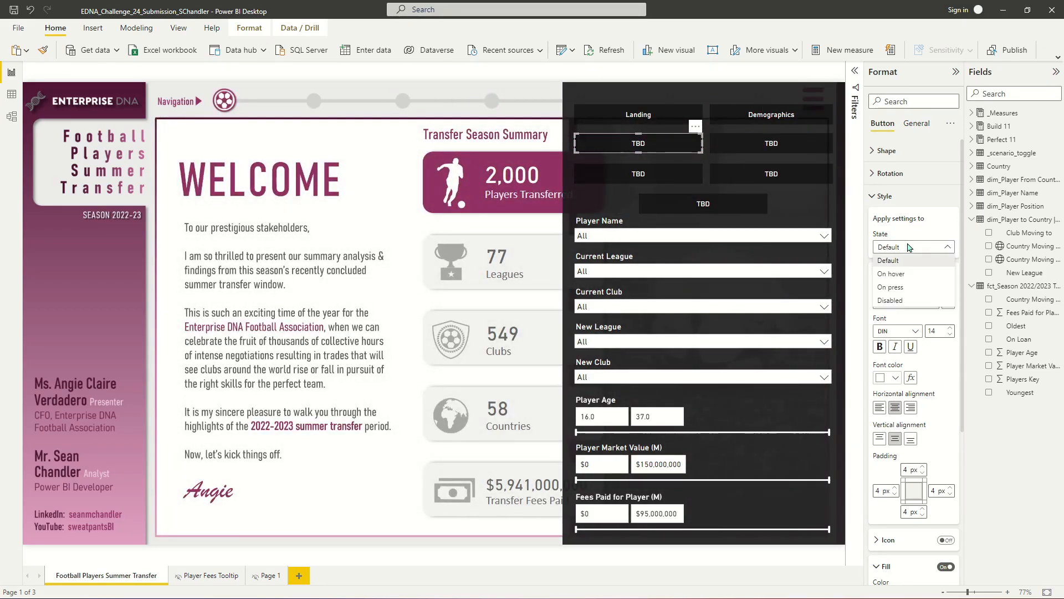
pyautogui.click(907, 303)
pyautogui.write('Positions')
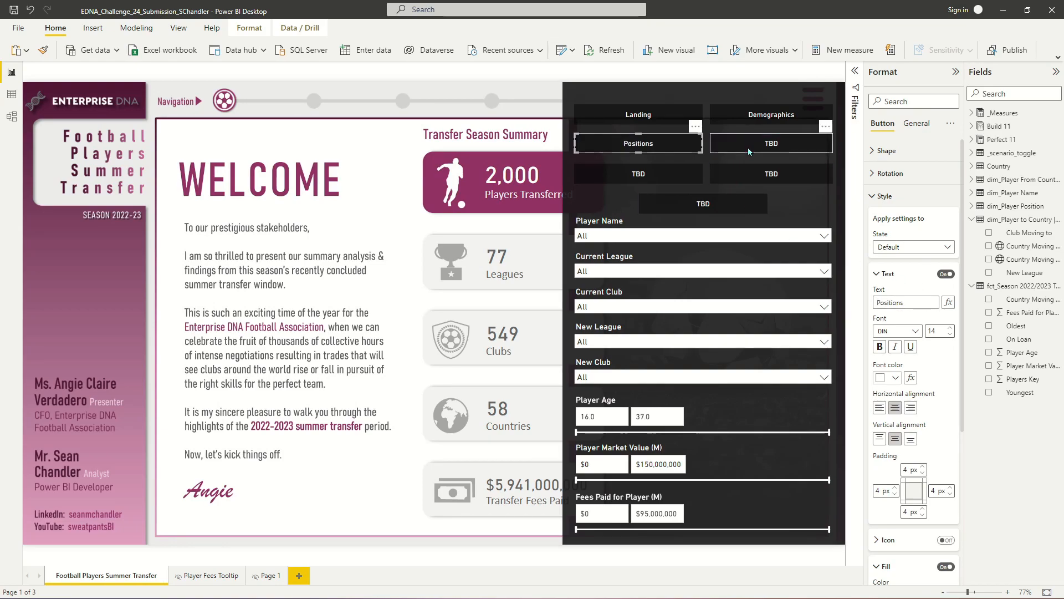
# - Label the fourth button Countries and the fifth button Clubs
pyautogui.click(793, 143)
pyautogui.write('Countries')
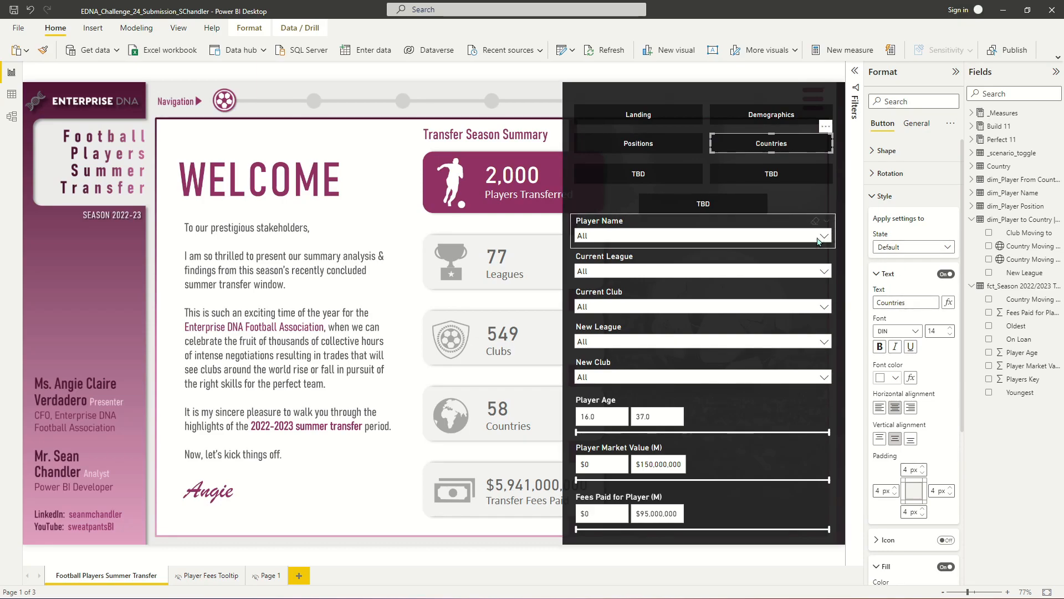
pyautogui.click(626, 174)
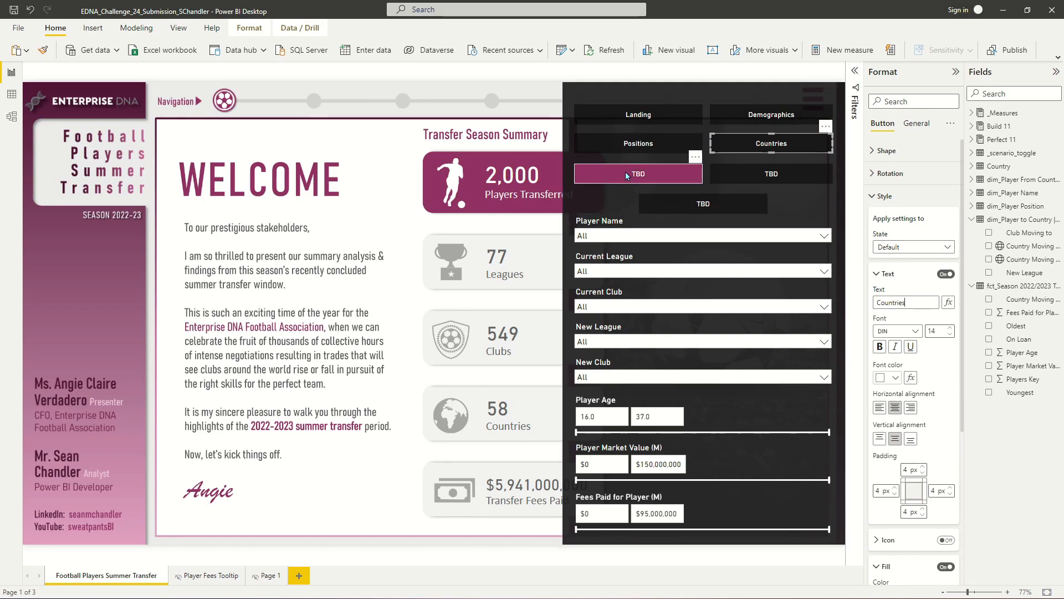
pyautogui.click(903, 302)
pyautogui.write('Clubs')
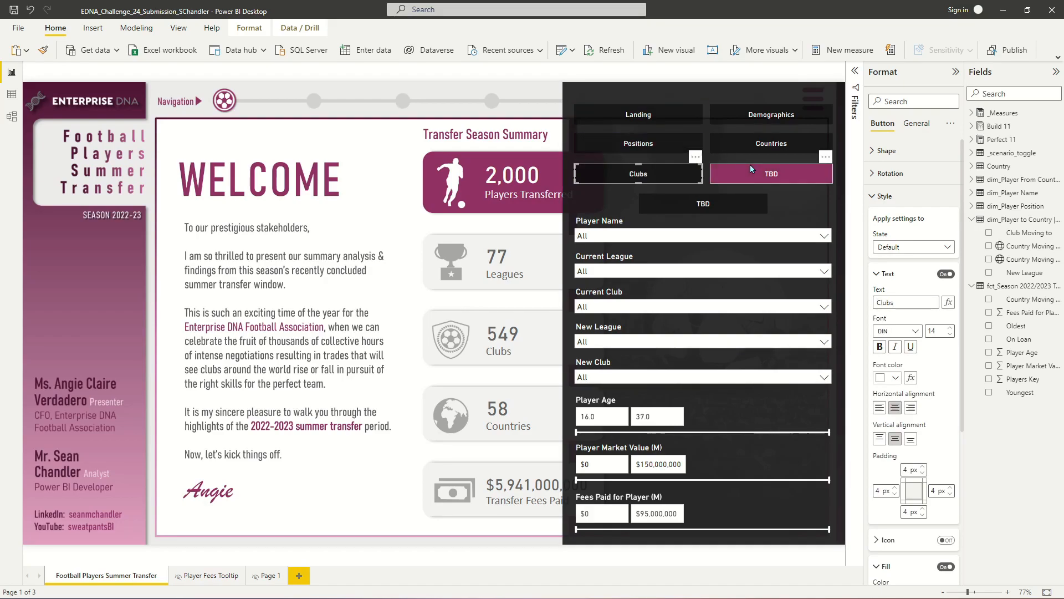
# - Set the sixth button's text to Perfect Starting 11
pyautogui.click(752, 166)
pyautogui.click(913, 301)
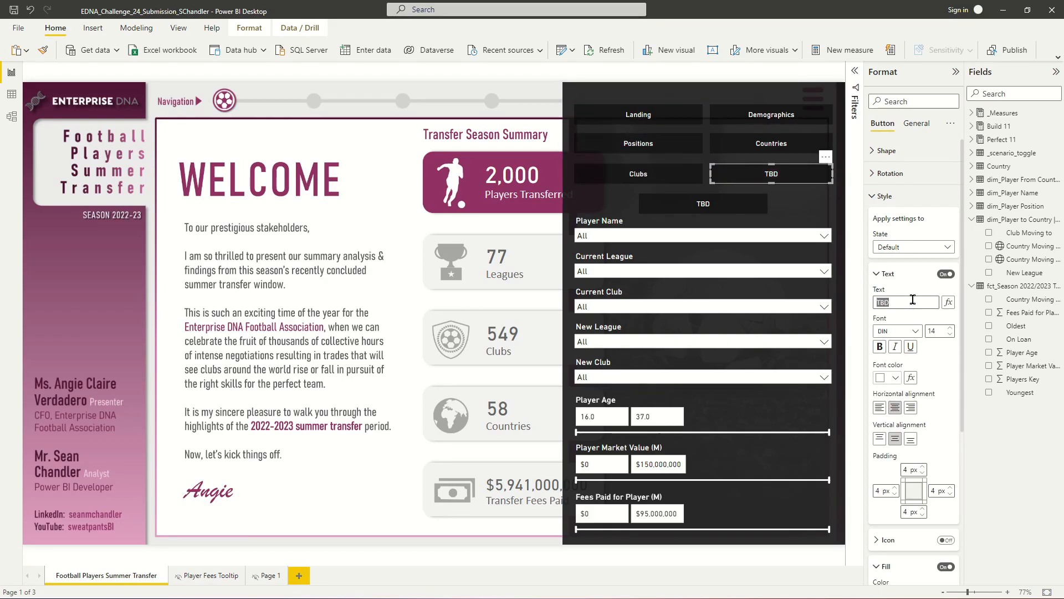
pyautogui.write('Perfect Starting 11')
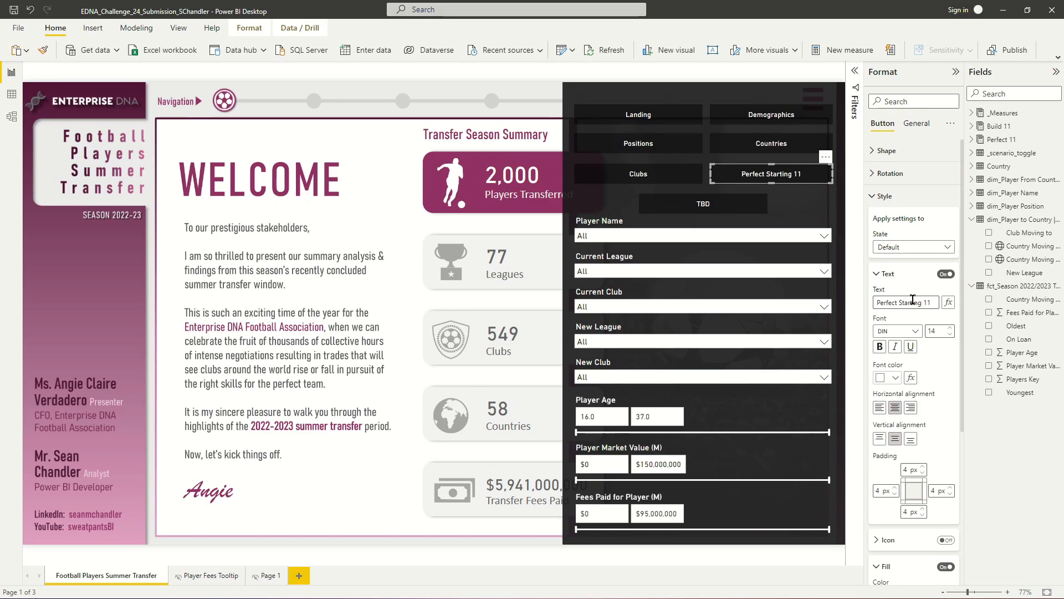
# - Set the seventh button's text to Building Your Own Starting 11 and deselect it
pyautogui.click(695, 197)
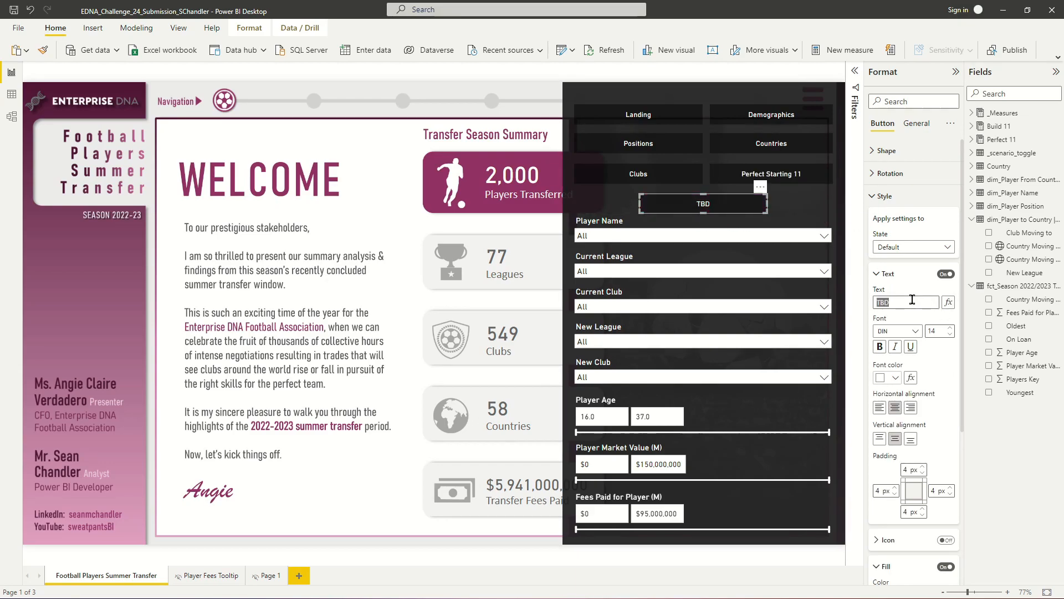
pyautogui.write('Building Your Own Starting 11')
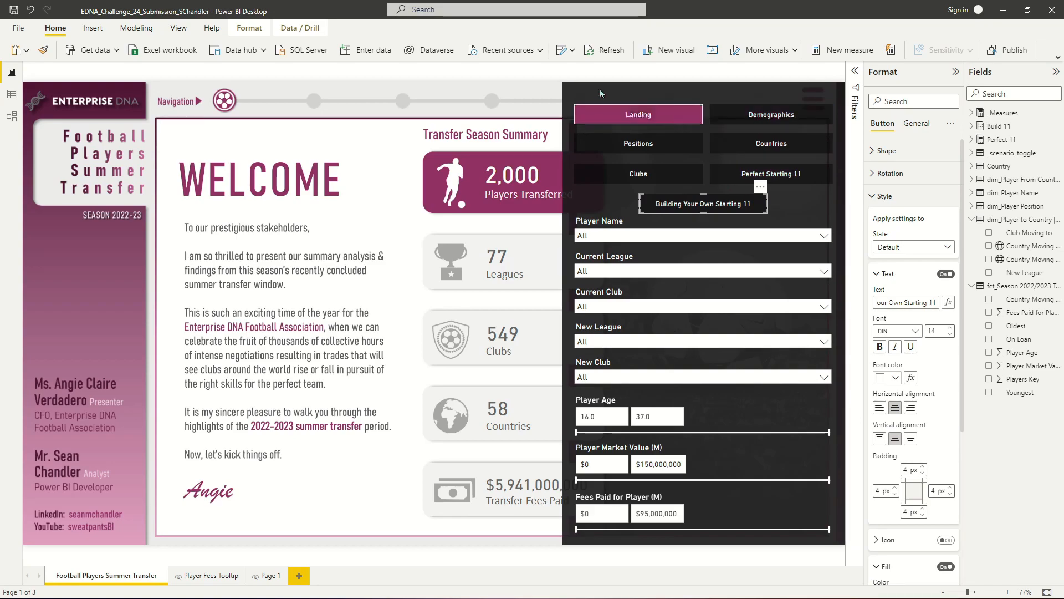
pyautogui.click(790, 72)
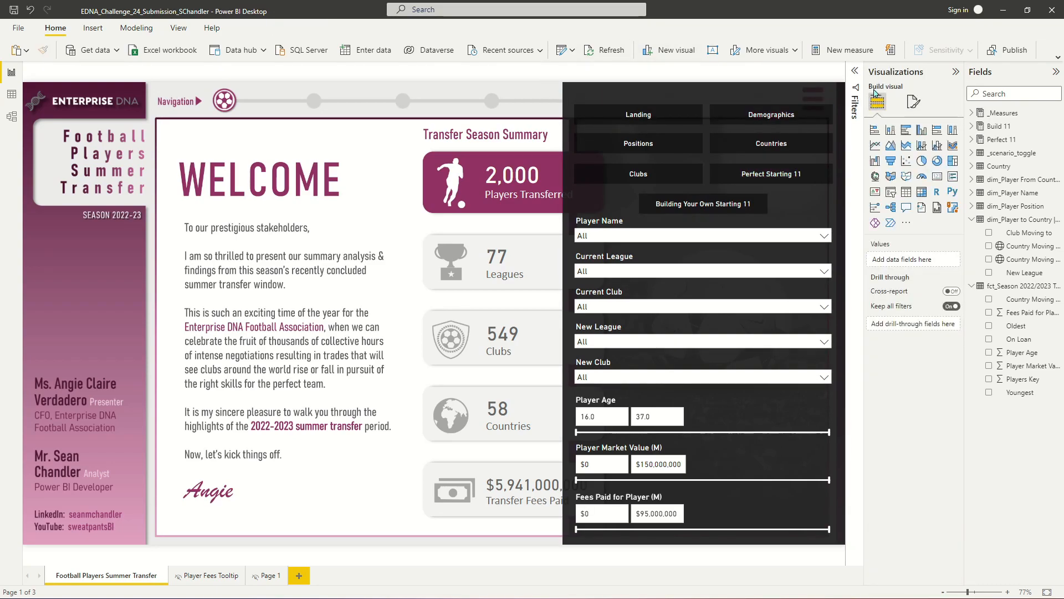
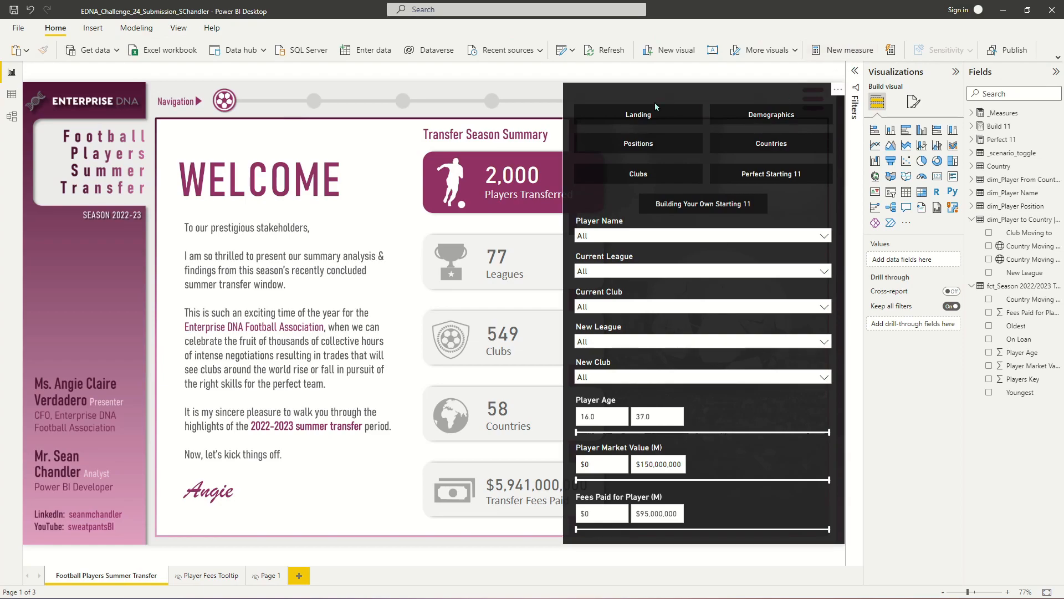
# - Insert a blank button and position it at the top right corner of the dark overlay panel
pyautogui.click(179, 28)
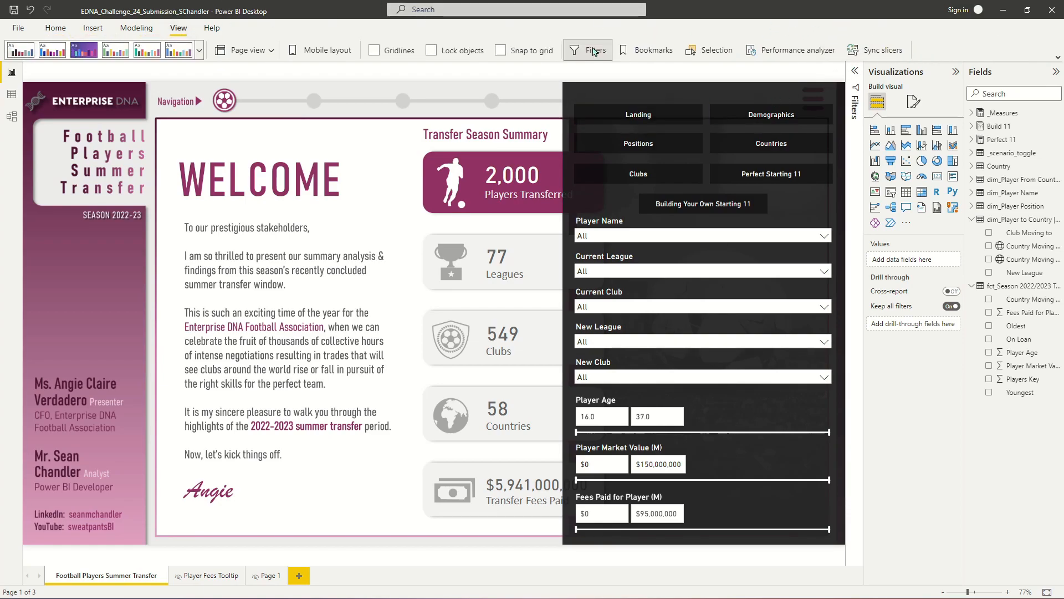
pyautogui.click(94, 28)
pyautogui.click(892, 51)
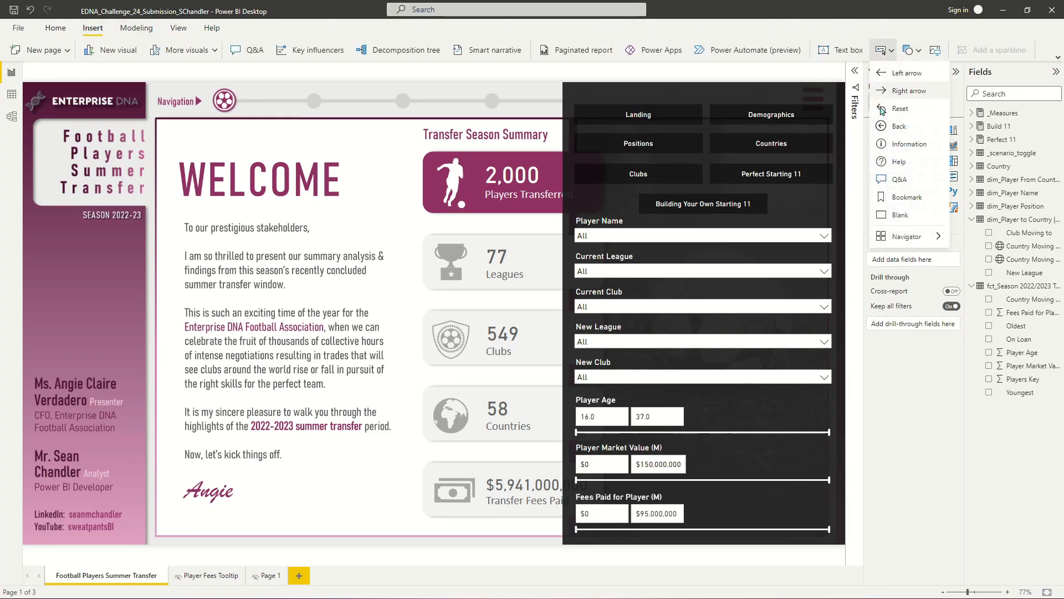
pyautogui.click(909, 215)
pyautogui.moveTo(32, 107); pyautogui.dragTo(812, 107)
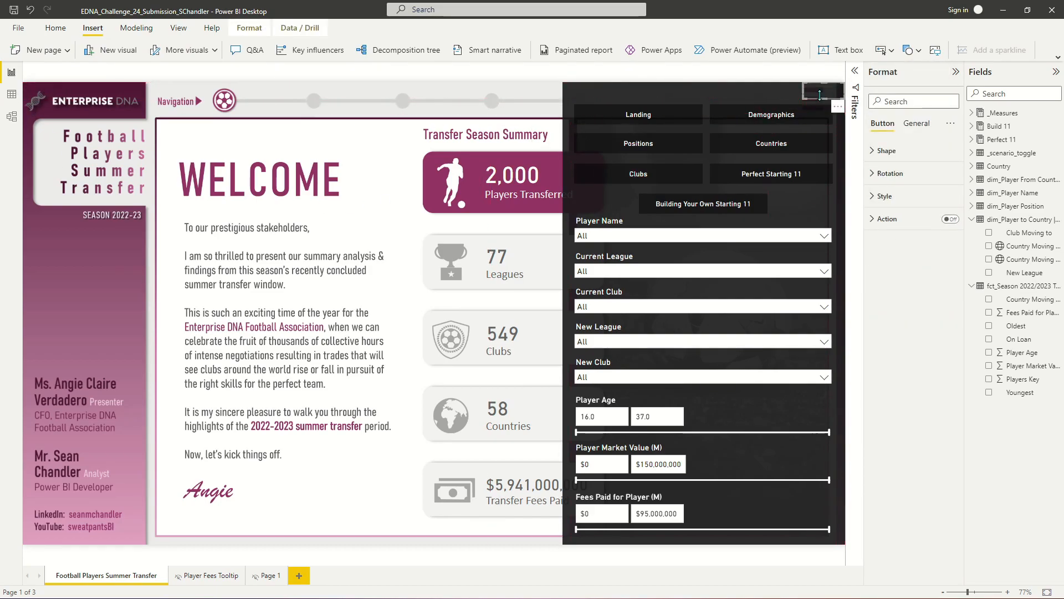
# - In the new button's style, turn off the border and turn on the text
pyautogui.click(893, 197)
pyautogui.scroll(-3, 937, 388)
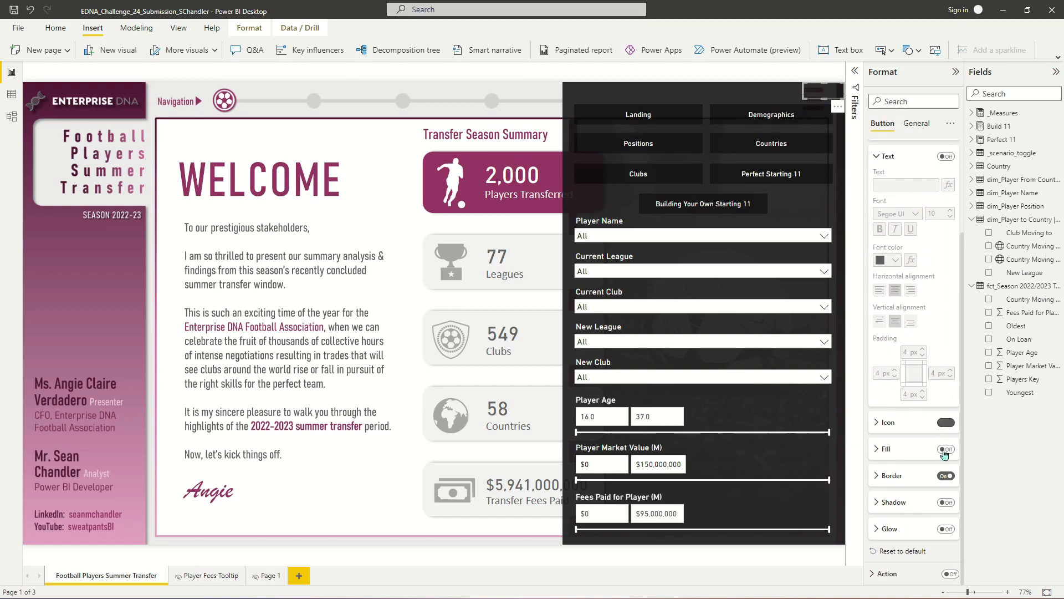
pyautogui.click(941, 480)
pyautogui.scroll(3, 908, 302)
pyautogui.click(945, 275)
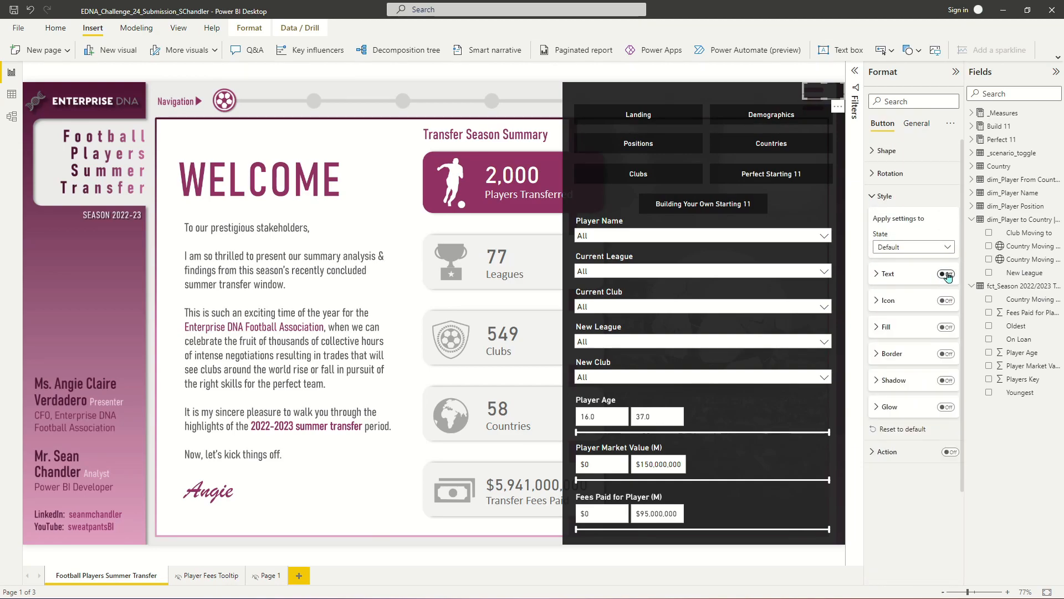
pyautogui.click(890, 275)
# - Set the button's text to X in DIN font at size 24
pyautogui.click(903, 299)
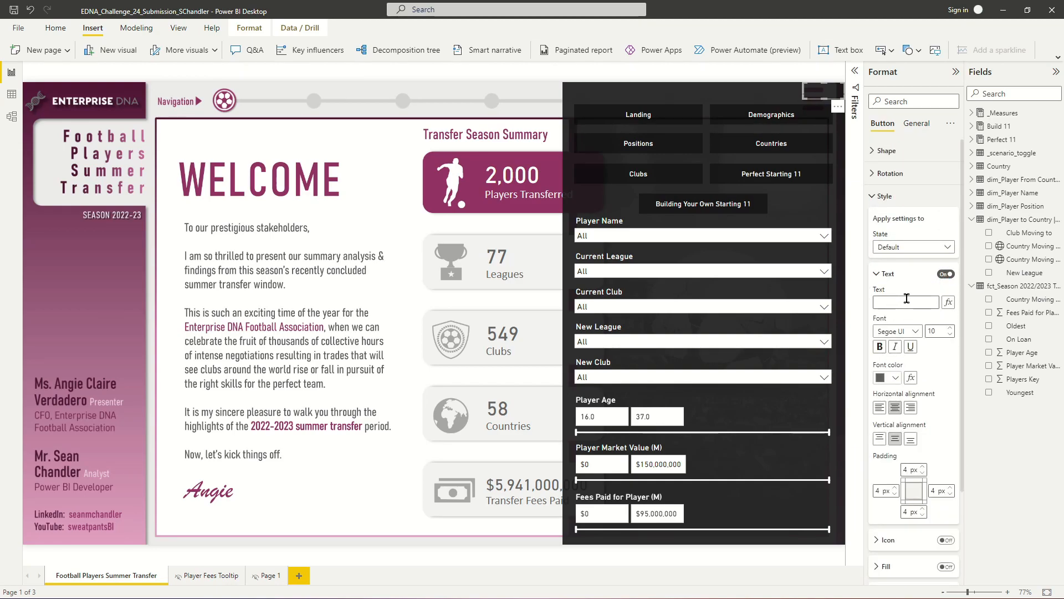
pyautogui.click(894, 331)
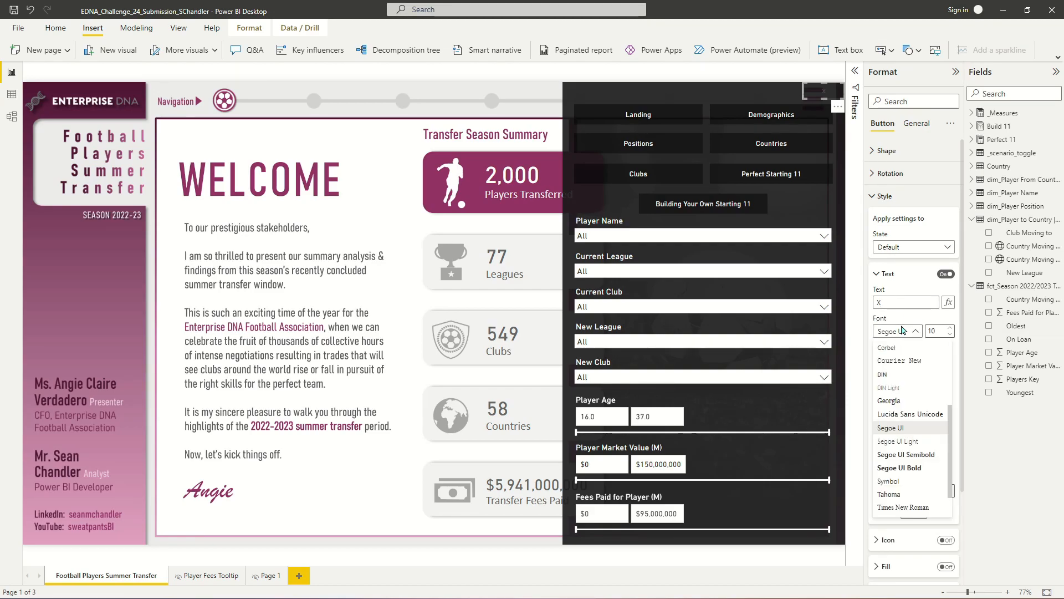
pyautogui.click(885, 375)
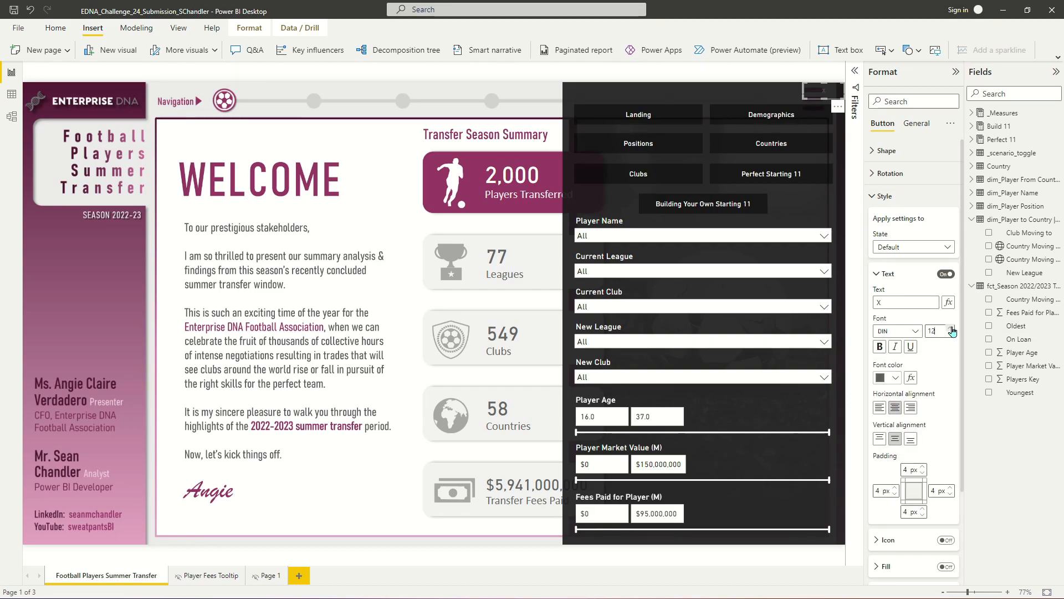
pyautogui.click(952, 328)
pyautogui.click(952, 328)
pyautogui.click(951, 328)
pyautogui.click(952, 328)
# - Resize the X button slightly and set its font colour to white
pyautogui.moveTo(825, 93); pyautogui.dragTo(836, 105)
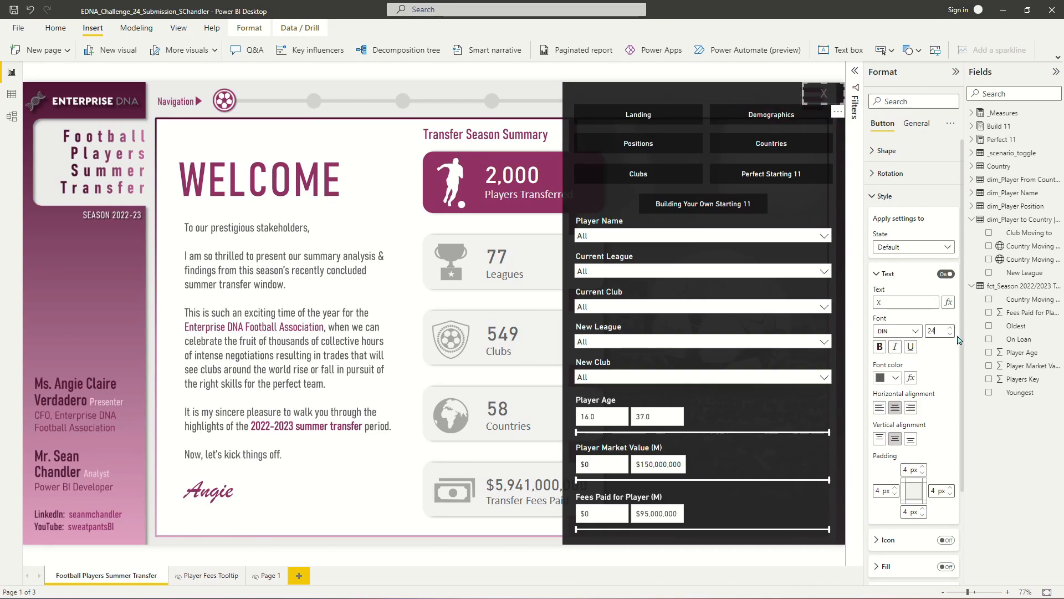
pyautogui.click(883, 382)
pyautogui.click(888, 417)
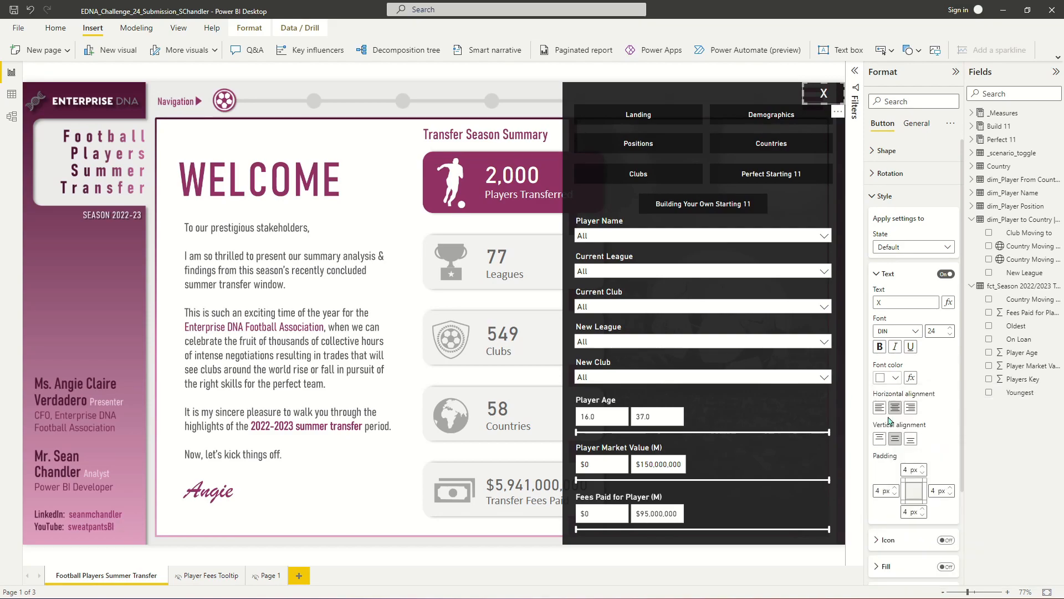
# - Switch the X button's style state to On hover to check it, then deselect the button
pyautogui.click(914, 248)
pyautogui.click(909, 275)
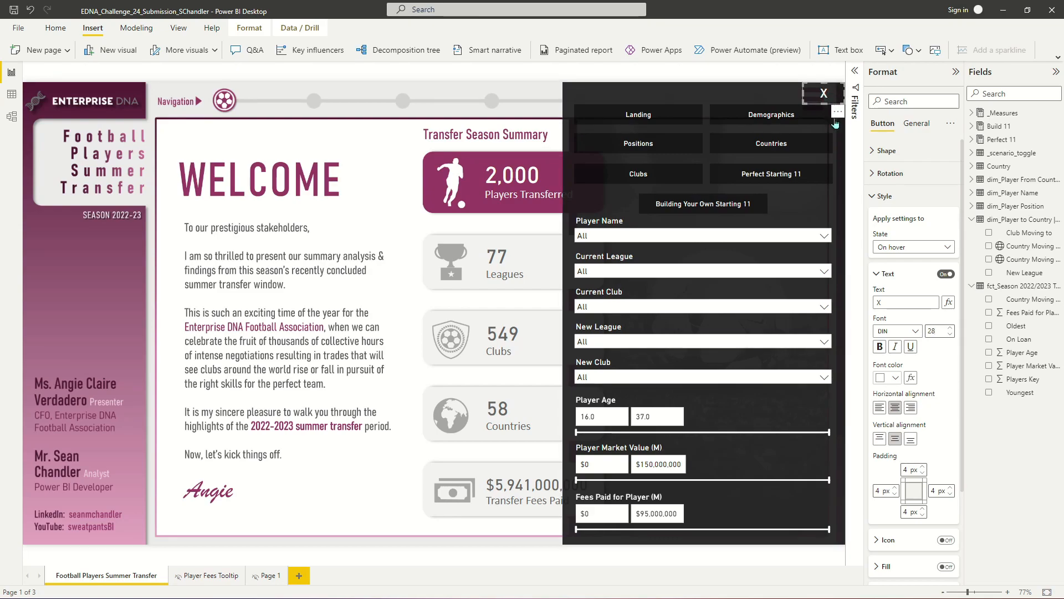
pyautogui.click(525, 73)
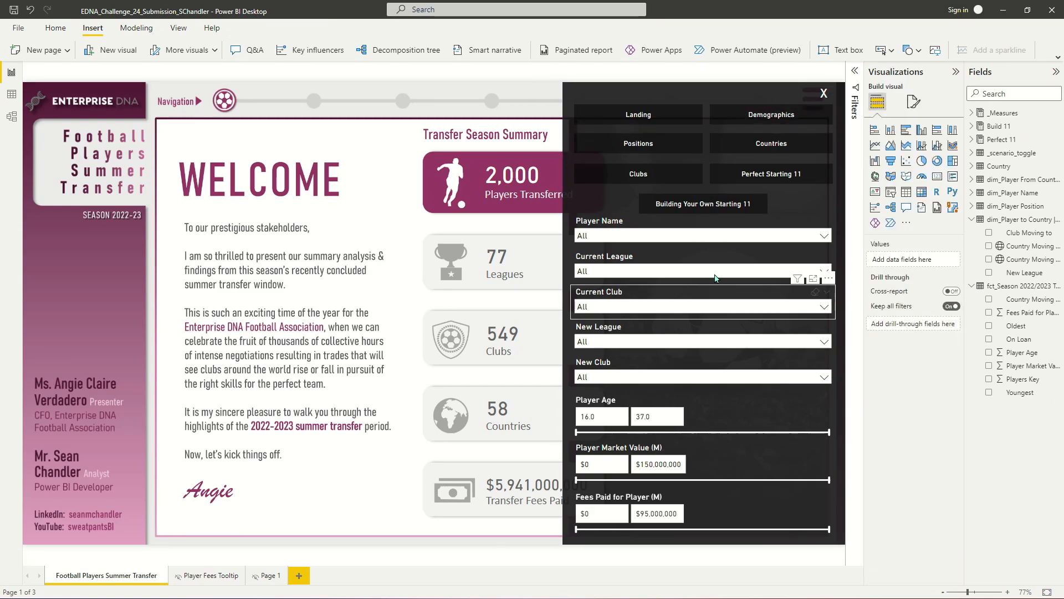
pyautogui.click(679, 114)
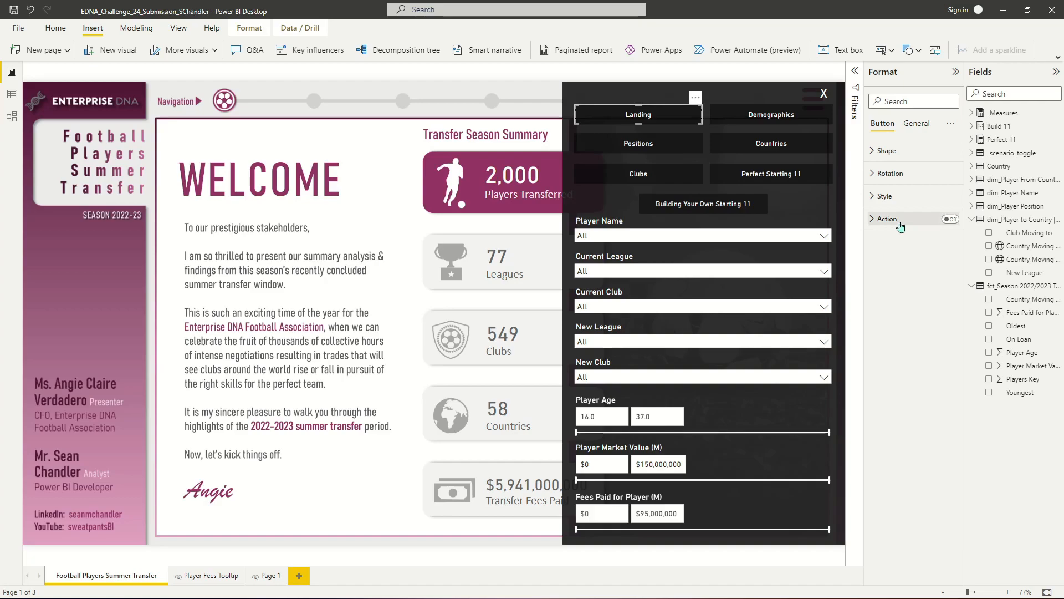
pyautogui.keyDown('ctrl'); pyautogui.click(778, 118); pyautogui.keyUp('ctrl')
pyautogui.keyDown('ctrl'); pyautogui.click(644, 143); pyautogui.keyUp('ctrl')
pyautogui.keyDown('ctrl'); pyautogui.click(768, 146); pyautogui.keyUp('ctrl')
pyautogui.keyDown('ctrl'); pyautogui.click(677, 172); pyautogui.keyUp('ctrl')
pyautogui.keyDown('ctrl'); pyautogui.click(770, 173); pyautogui.keyUp('ctrl')
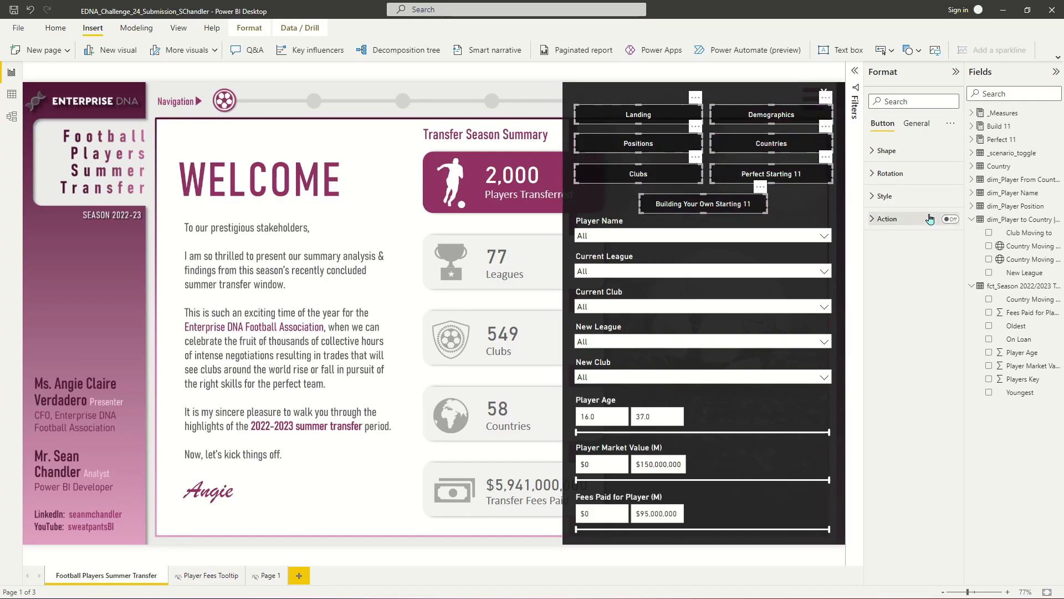
pyautogui.click(525, 87)
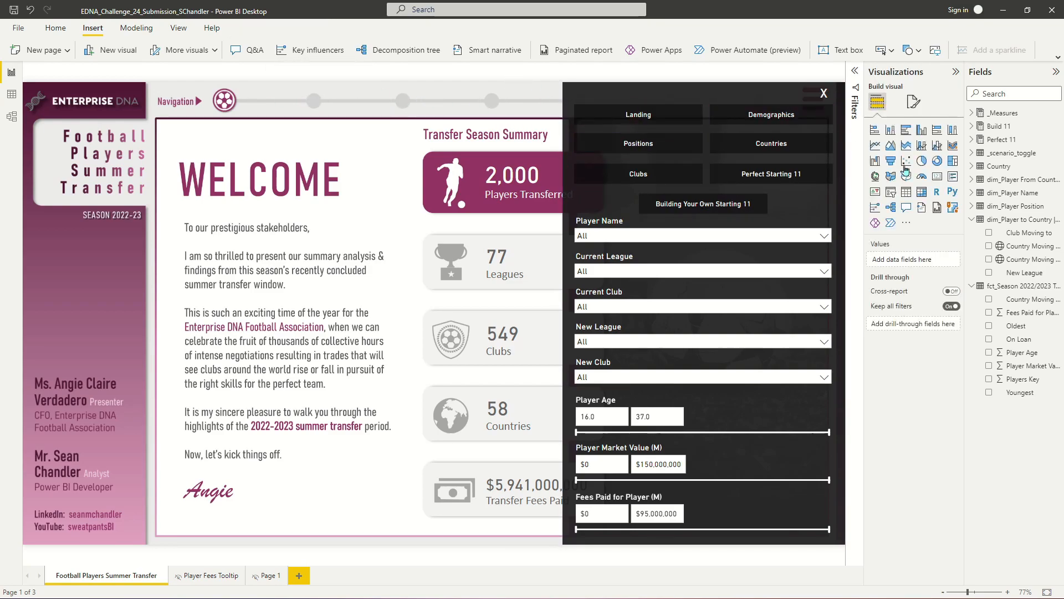
# - Give the Landing button a Bookmark action pointing to the Welcome bookmark
pyautogui.click(639, 114)
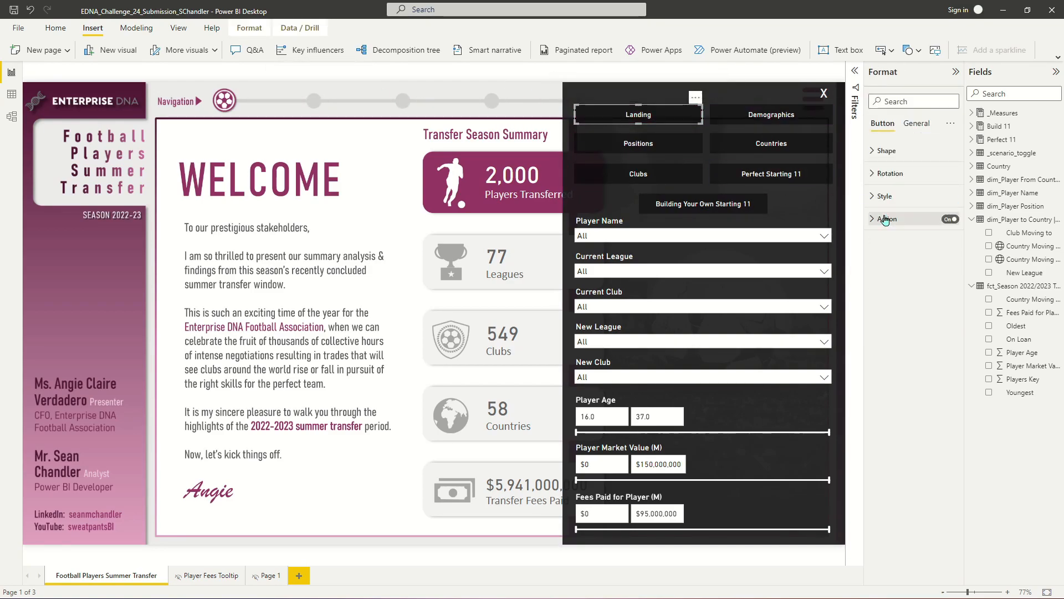
pyautogui.click(886, 220)
pyautogui.click(913, 270)
pyautogui.click(915, 296)
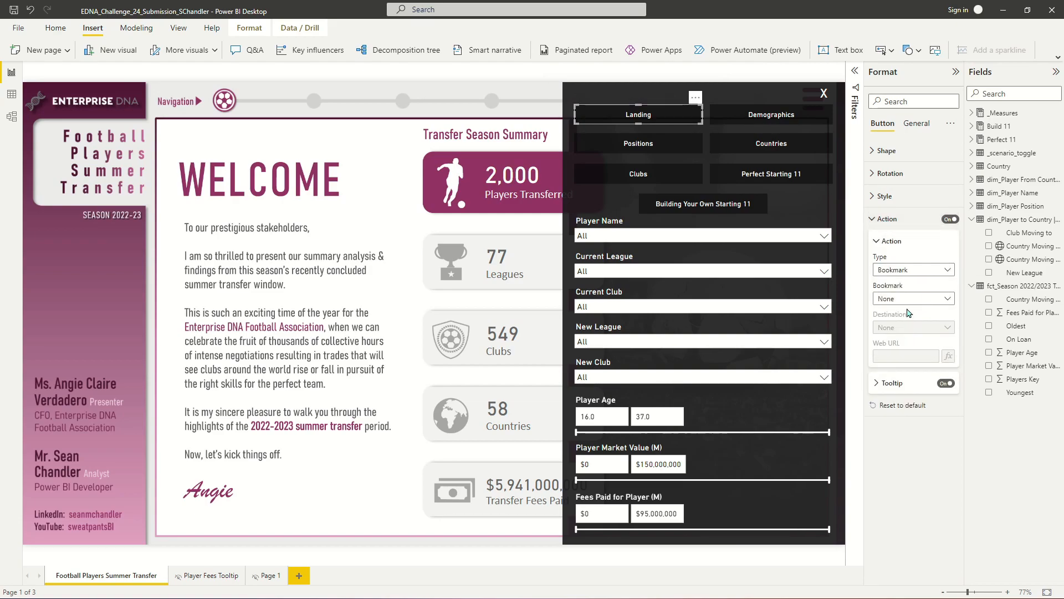
pyautogui.click(914, 299)
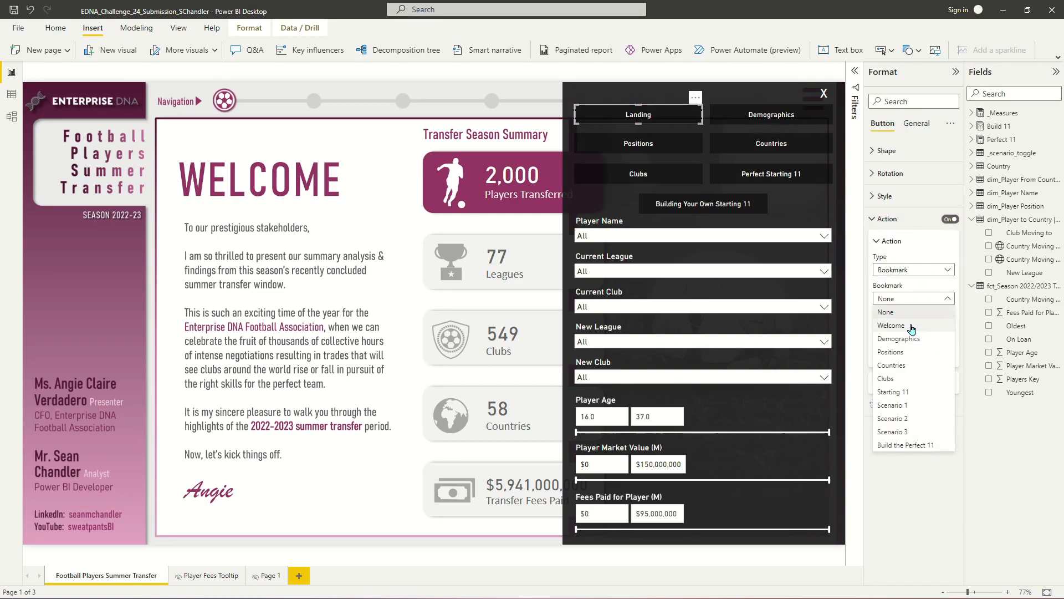
pyautogui.click(912, 326)
# - Give the Demographics button a Bookmark action pointing to the Demographics bookmark
pyautogui.click(763, 121)
pyautogui.click(892, 268)
pyautogui.click(894, 296)
pyautogui.click(899, 298)
pyautogui.click(906, 342)
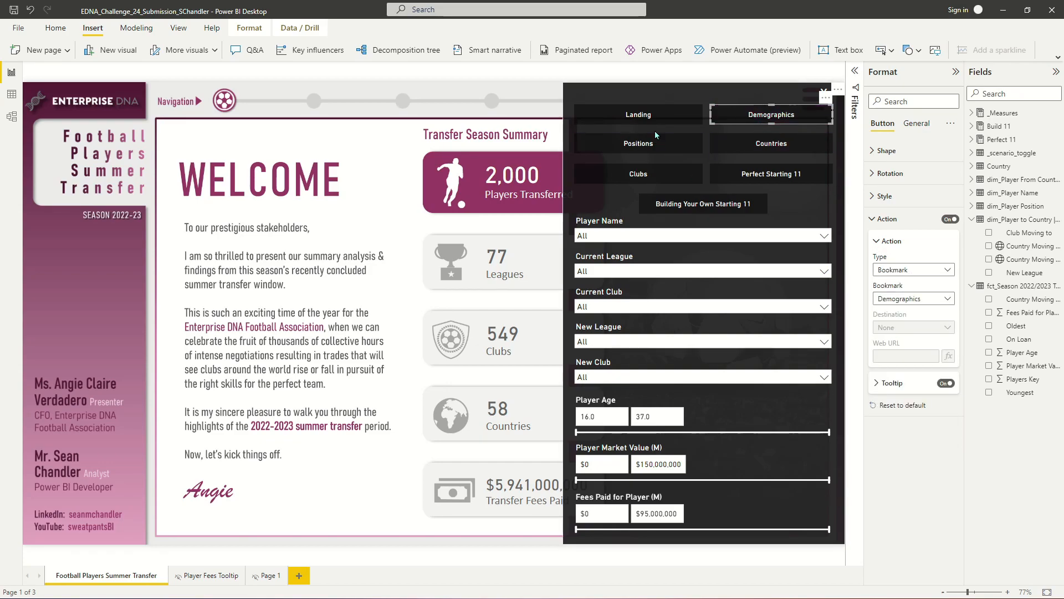
# - Give the Positions button a Bookmark action pointing to the Positions bookmark
pyautogui.click(648, 141)
pyautogui.click(909, 270)
pyautogui.click(906, 303)
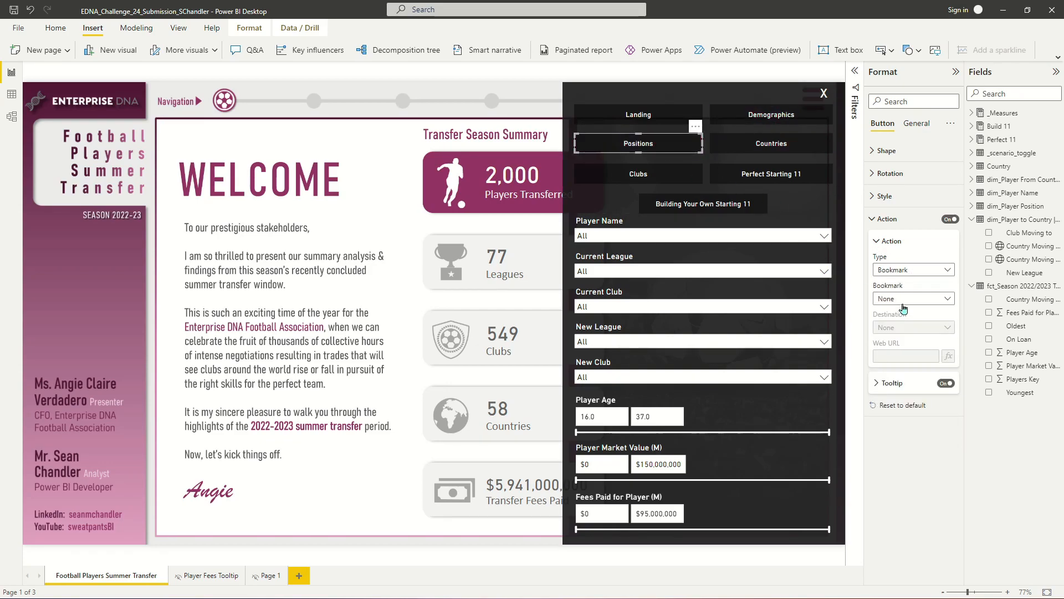
pyautogui.click(912, 298)
pyautogui.click(902, 355)
# - Give the Countries button a Bookmark action pointing to the Countries bookmark
pyautogui.click(777, 146)
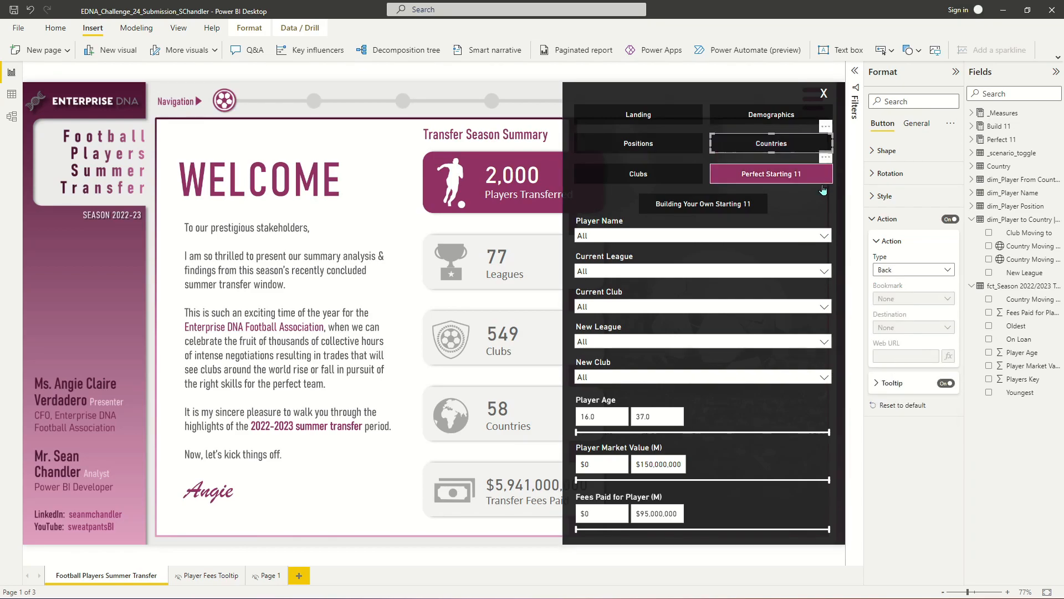
pyautogui.click(912, 270)
pyautogui.click(910, 300)
pyautogui.click(911, 299)
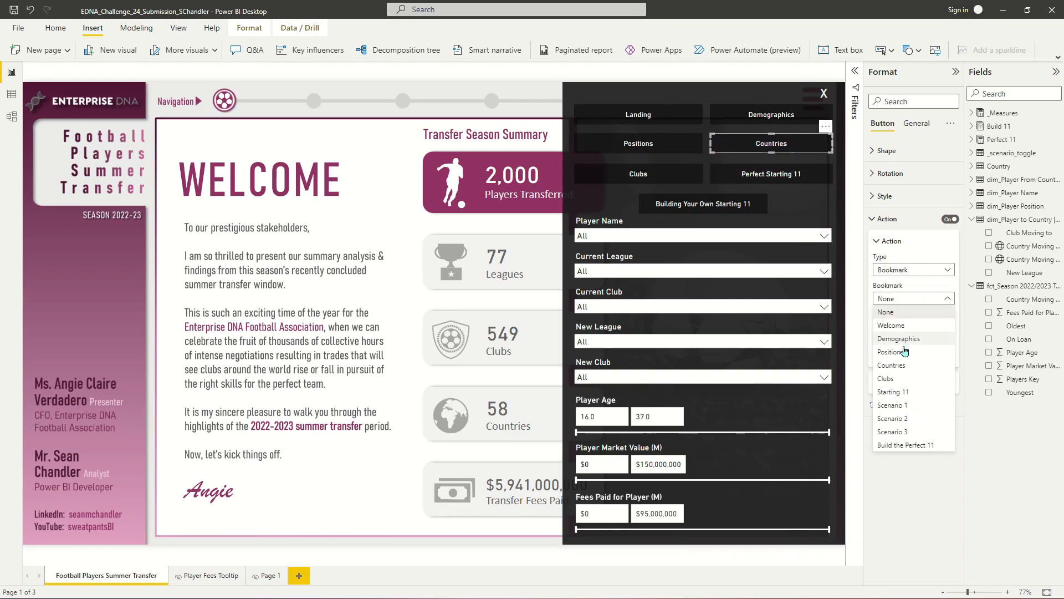
pyautogui.click(904, 369)
# - Give the Clubs button a Bookmark action pointing to the Clubs bookmark
pyautogui.click(639, 174)
pyautogui.click(912, 270)
pyautogui.click(906, 303)
pyautogui.click(912, 299)
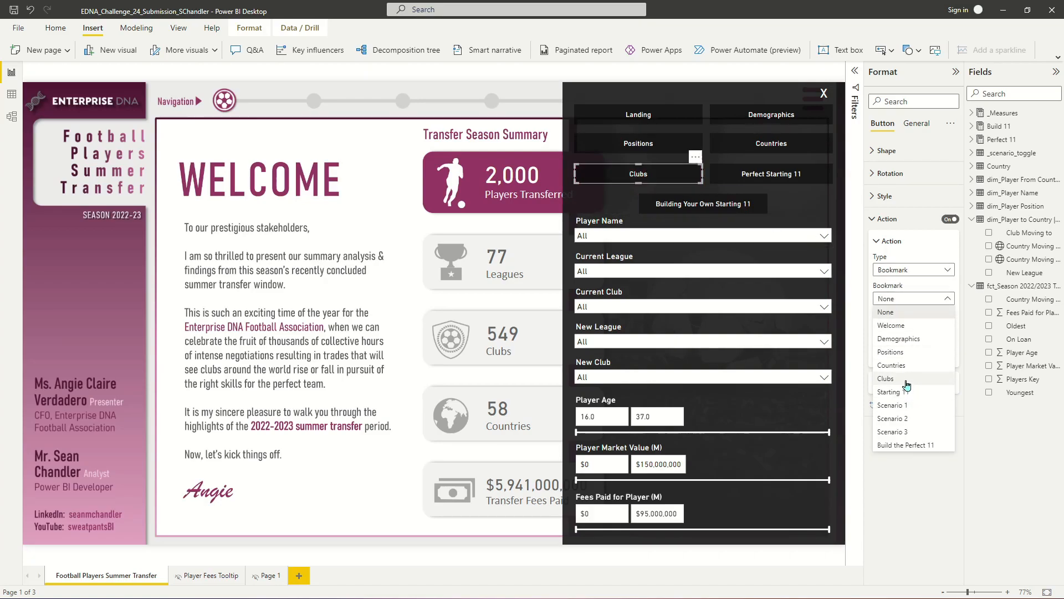
pyautogui.click(906, 379)
# - Give the Perfect Starting 11 button a Bookmark action pointing to the Starting 11 bookmark
pyautogui.click(776, 174)
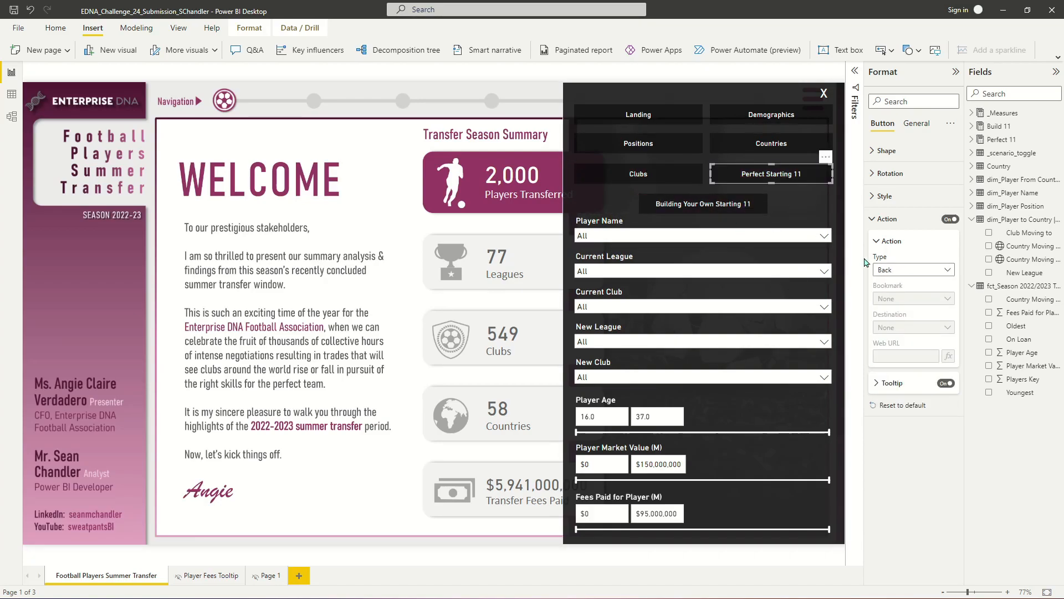
pyautogui.click(899, 270)
pyautogui.click(903, 297)
pyautogui.click(905, 299)
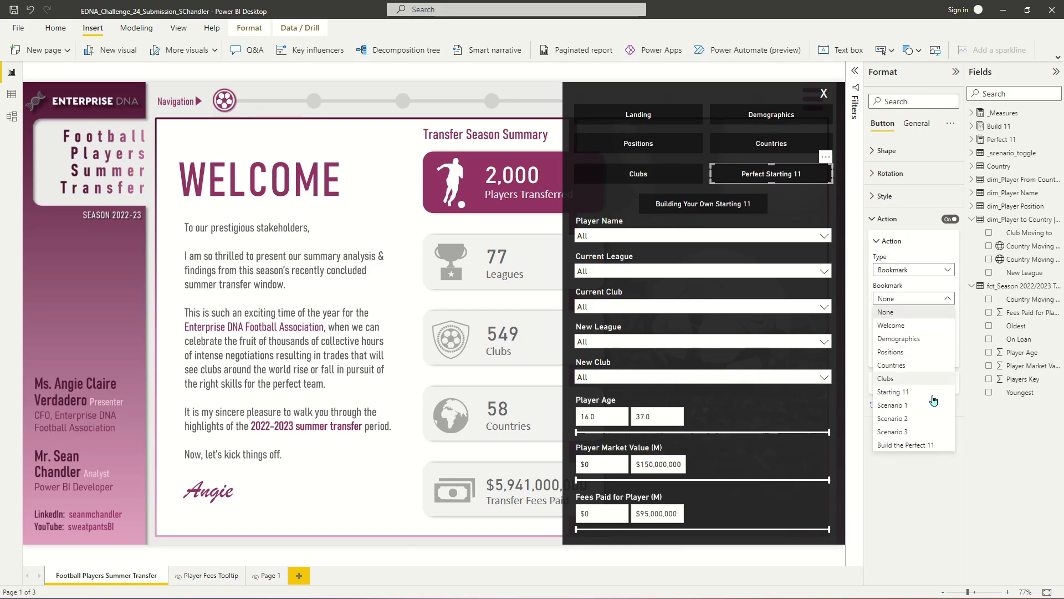
pyautogui.click(906, 379)
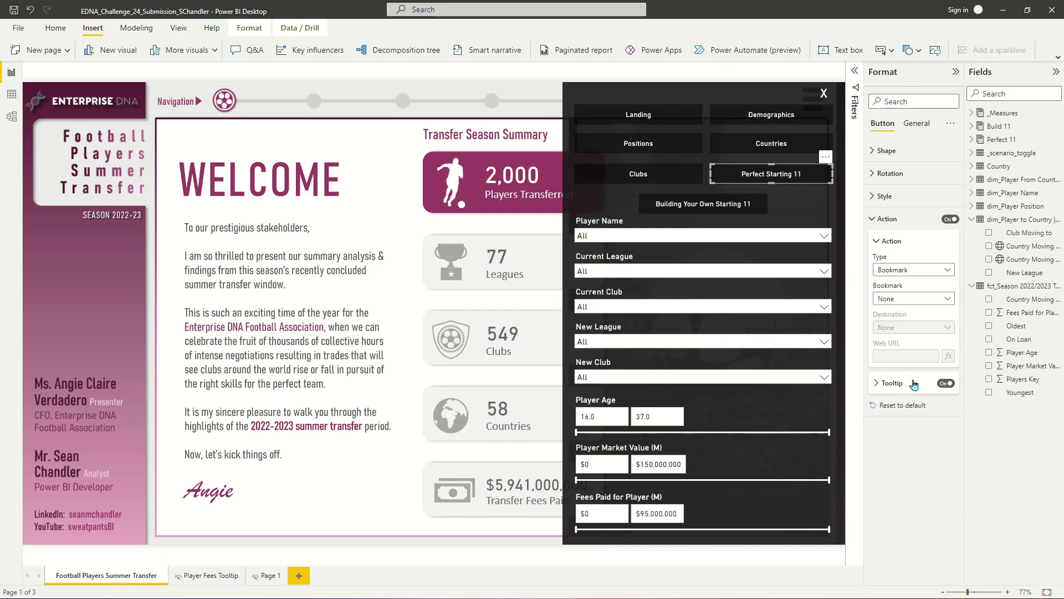
pyautogui.click(906, 298)
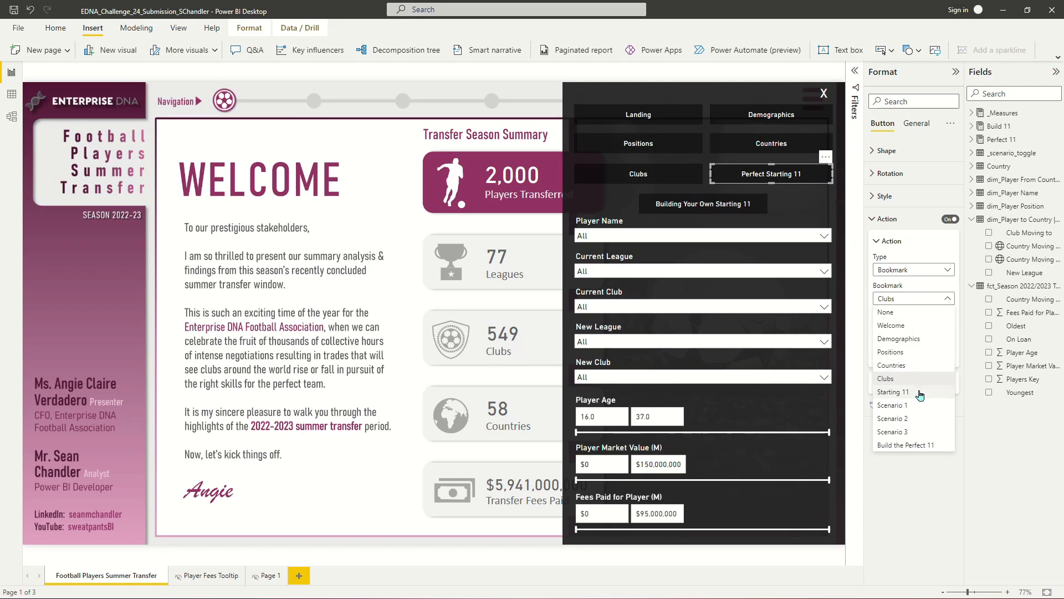
pyautogui.click(894, 391)
# - Give the Building Your Own Starting 11 button a Bookmark action pointing to Build the Perfect 11
pyautogui.click(737, 203)
pyautogui.click(927, 272)
pyautogui.click(915, 297)
pyautogui.click(923, 272)
pyautogui.click(916, 292)
pyautogui.click(916, 292)
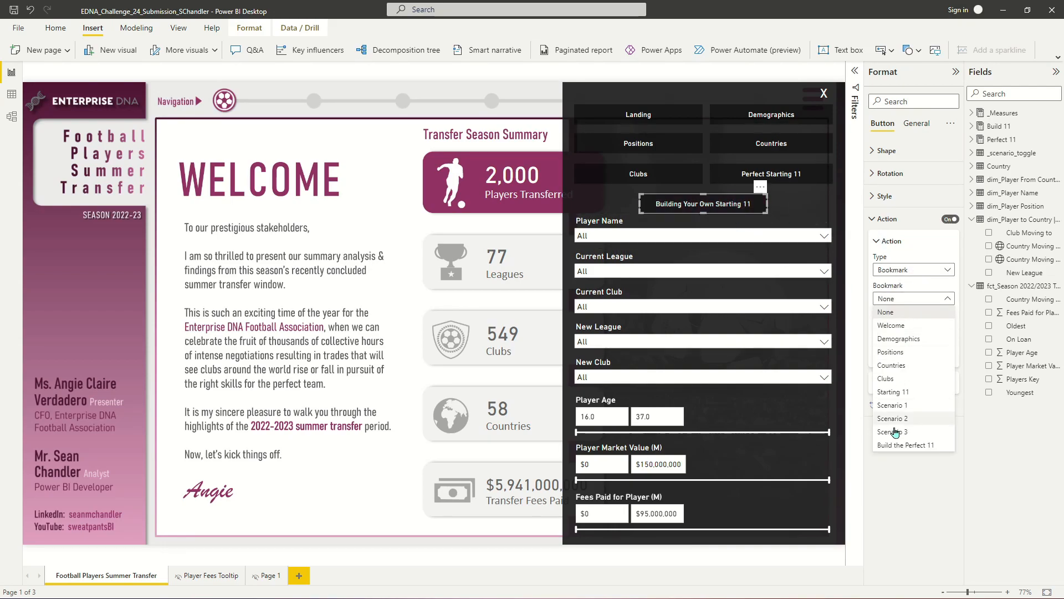
pyautogui.click(909, 444)
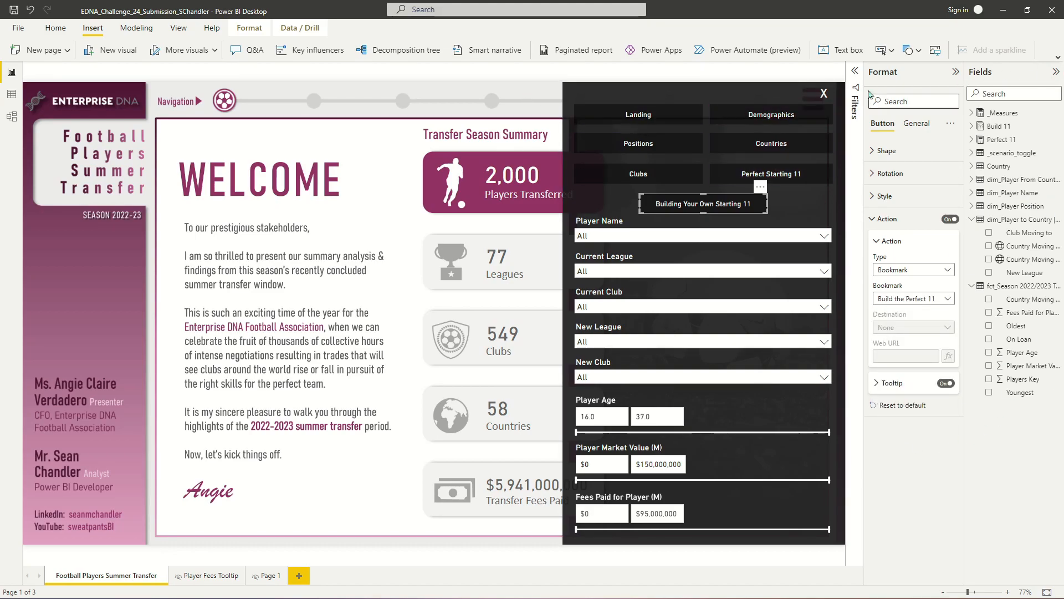
# - Open the Bookmarks and Selection panes, deselect the button, and add two new bookmarks
pyautogui.click(186, 29)
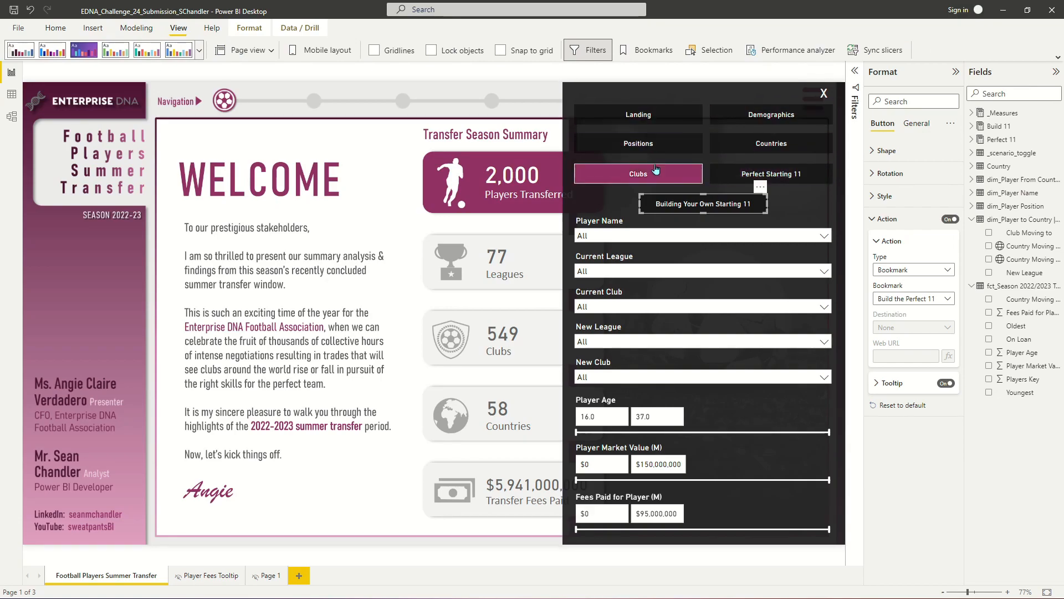
pyautogui.click(649, 50)
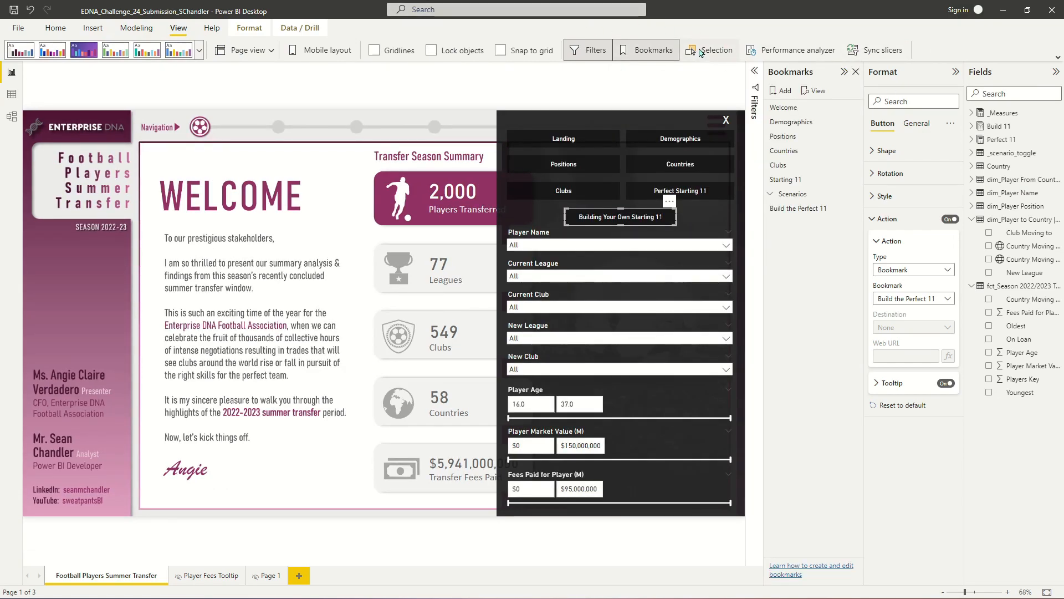
pyautogui.click(713, 50)
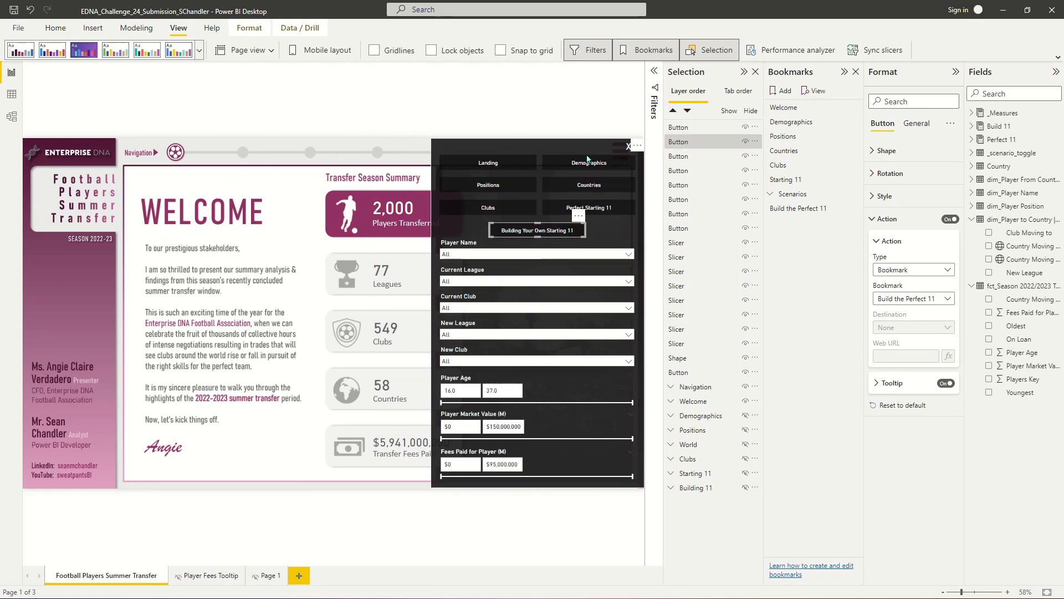
pyautogui.click(464, 94)
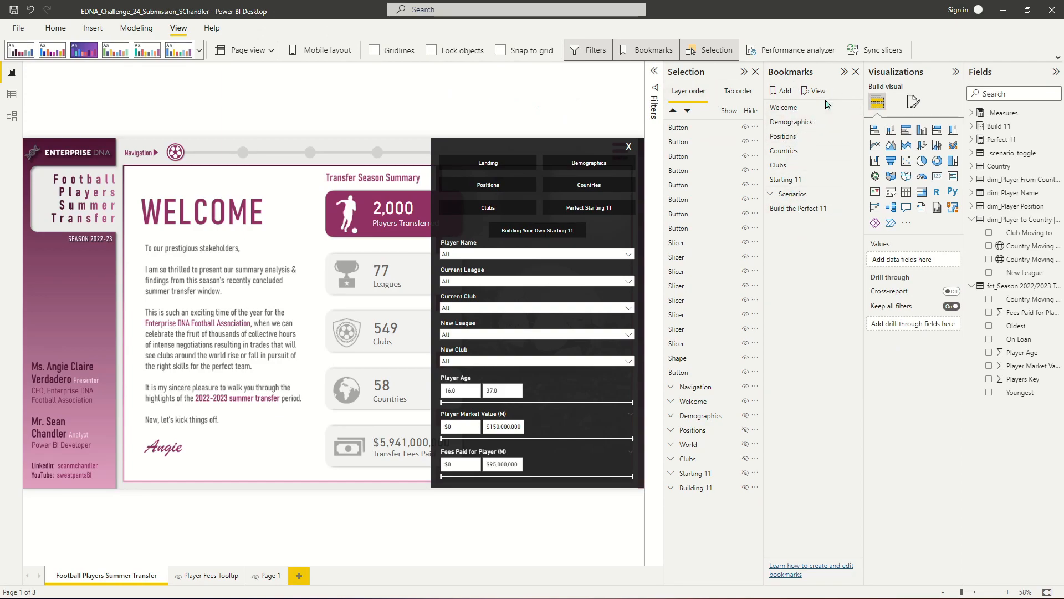
pyautogui.click(784, 91)
pyautogui.click(784, 91)
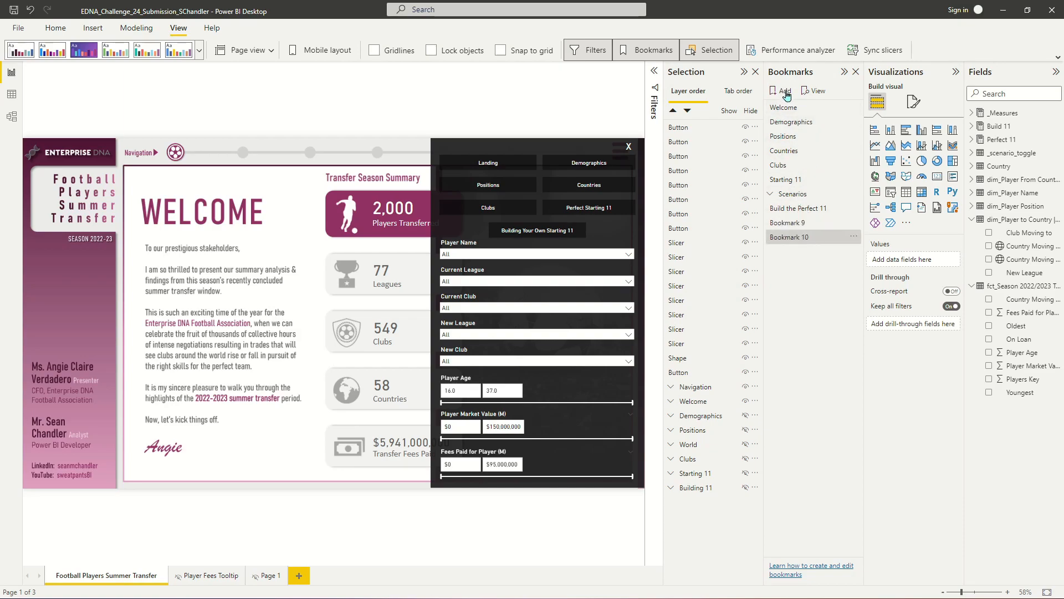
# - Turn off Data for Bookmark 10 and limit it to selected visuals
pyautogui.rightClick(801, 242)
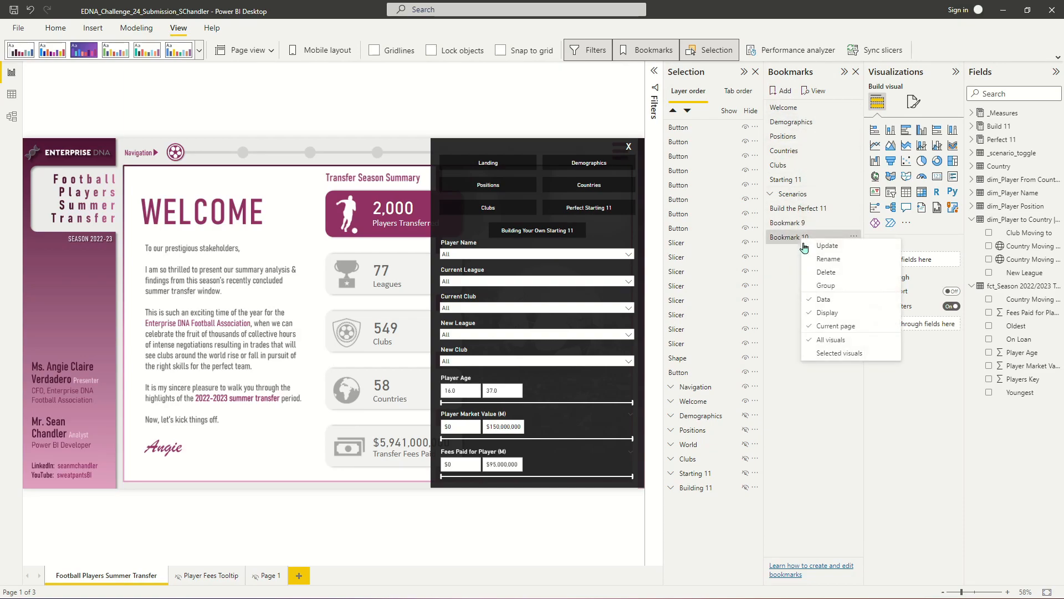
pyautogui.click(835, 301)
pyautogui.rightClick(800, 242)
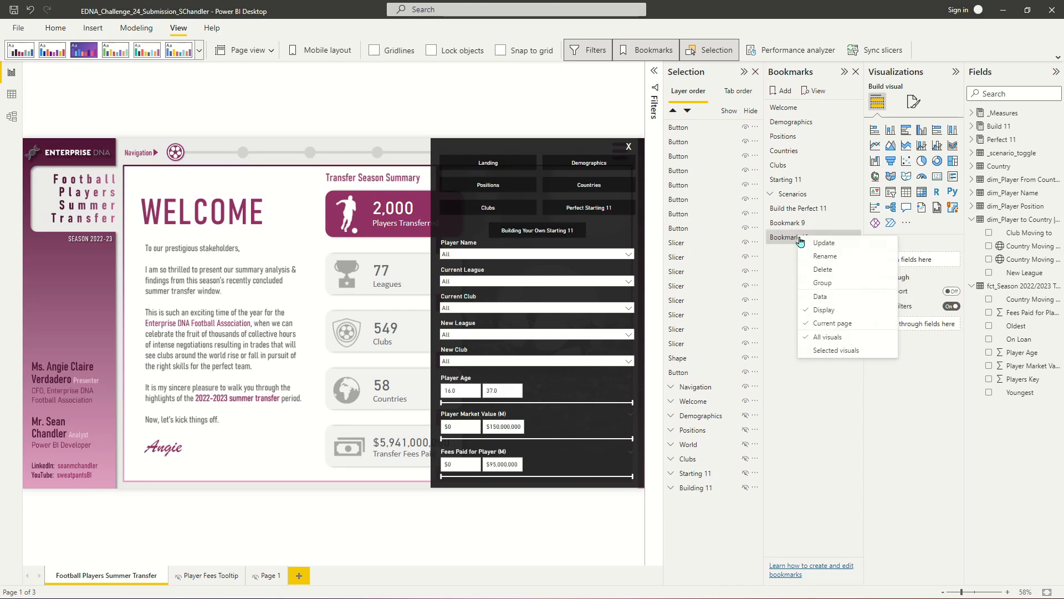
pyautogui.click(824, 353)
# - Turn off Data for Bookmark 9 and limit it to selected visuals
pyautogui.rightClick(791, 225)
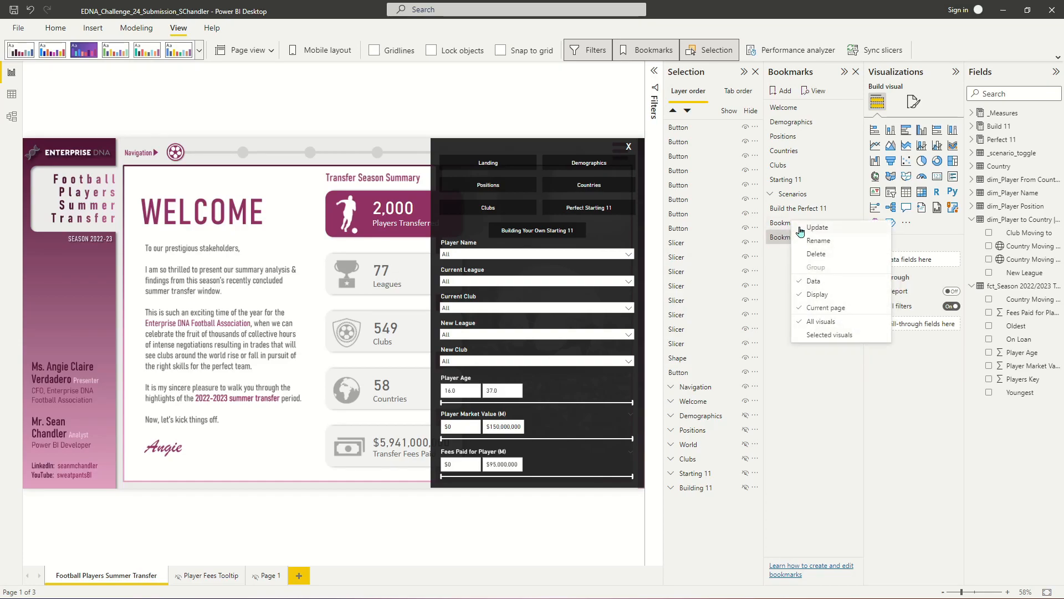
pyautogui.click(818, 283)
pyautogui.rightClick(796, 233)
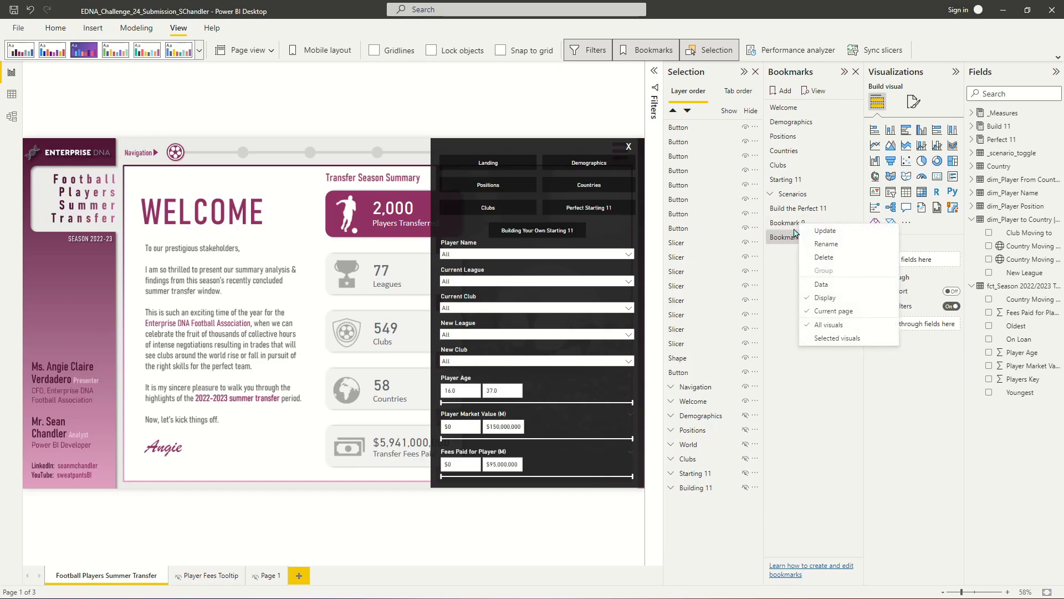
pyautogui.click(832, 338)
# - Rename Bookmark 9 as Menu Invisible and Bookmark 10 as Menu Visible
pyautogui.doubleClick(807, 223)
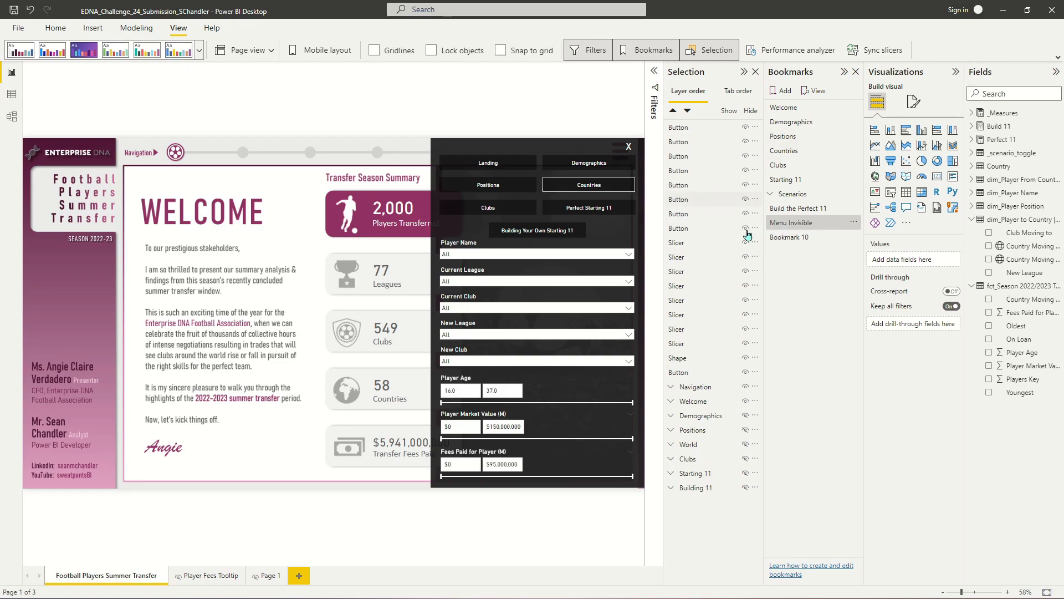
pyautogui.doubleClick(792, 236)
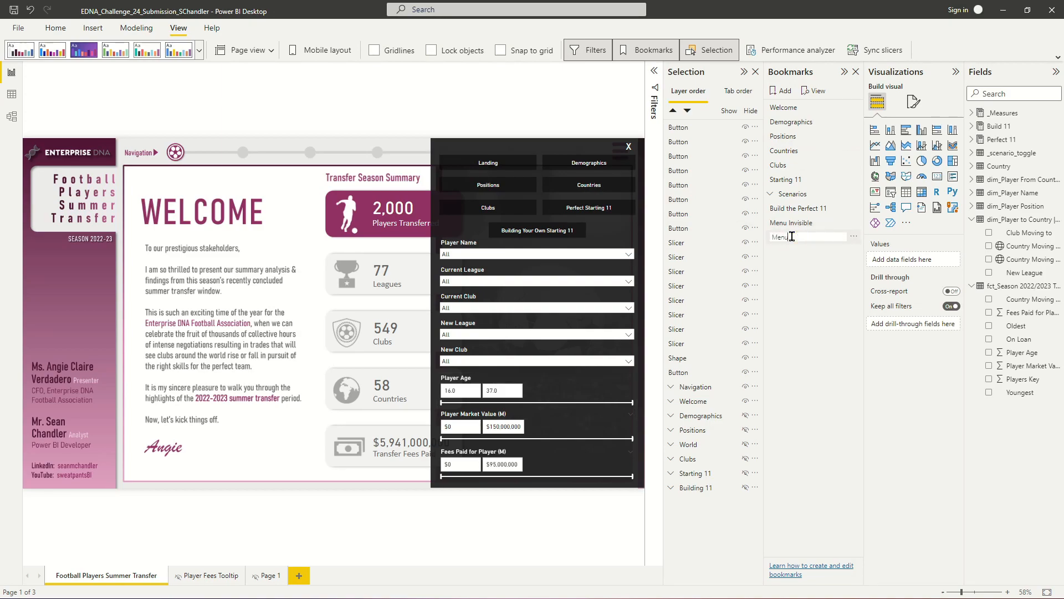
pyautogui.write('Menu Visible')
pyautogui.press('Return')
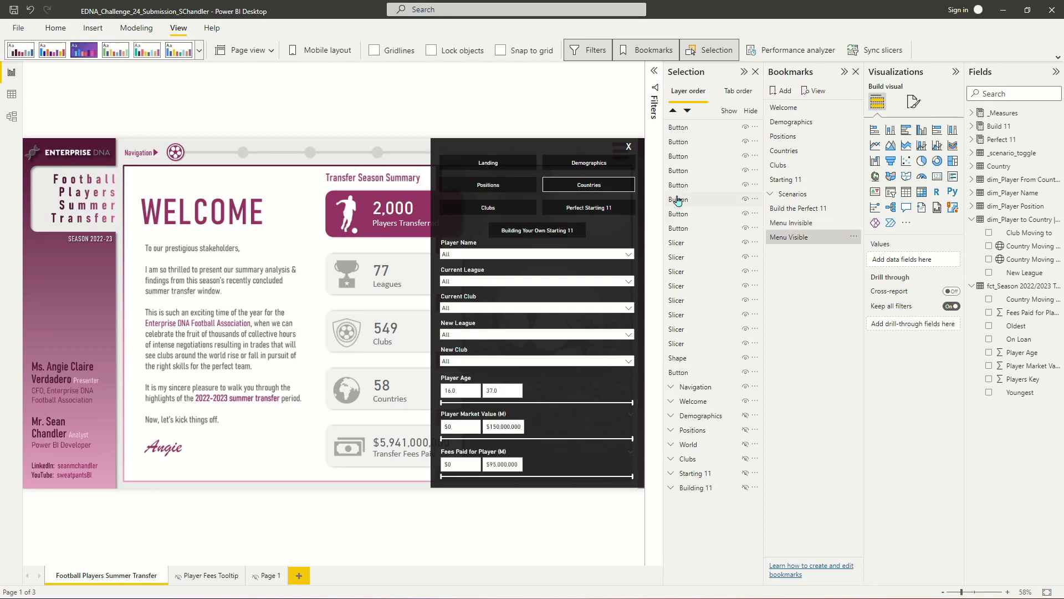
# - Give the close X button a Bookmark action pointing to the Menu Invisible bookmark
pyautogui.click(631, 149)
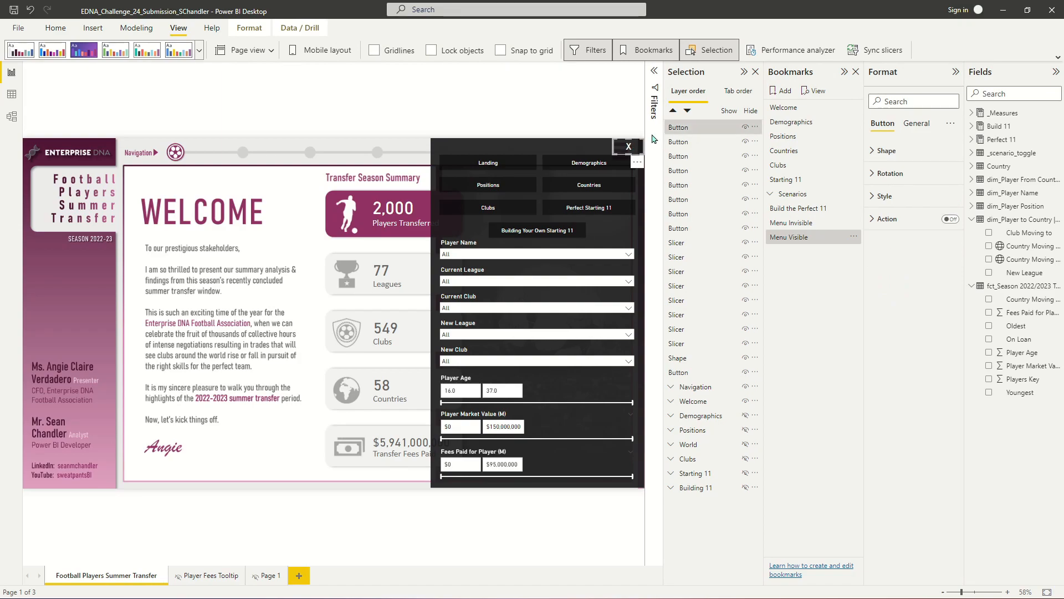
pyautogui.click(950, 219)
pyautogui.click(924, 222)
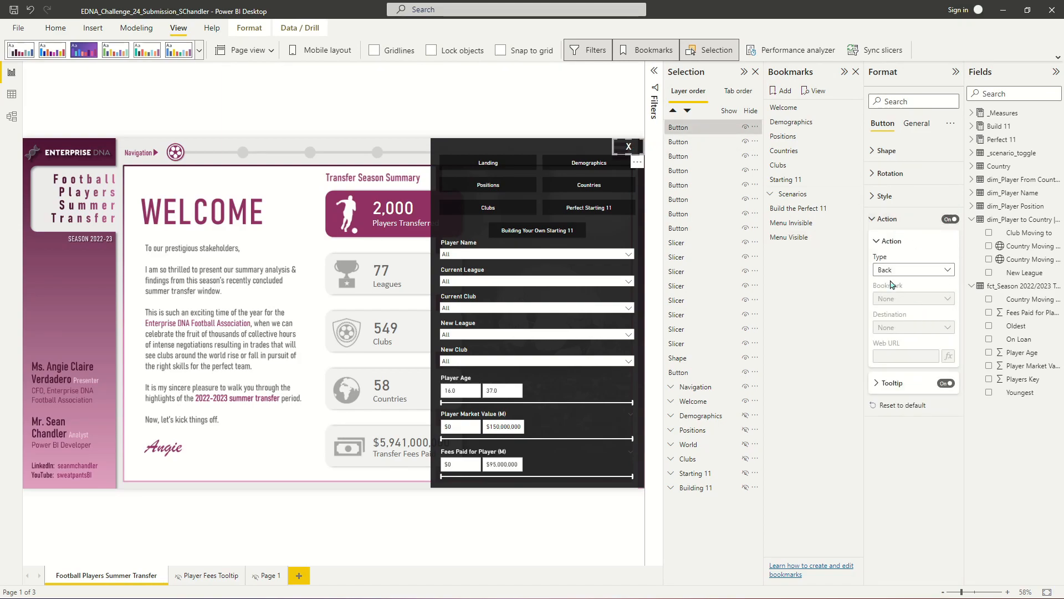
pyautogui.click(902, 270)
pyautogui.click(909, 297)
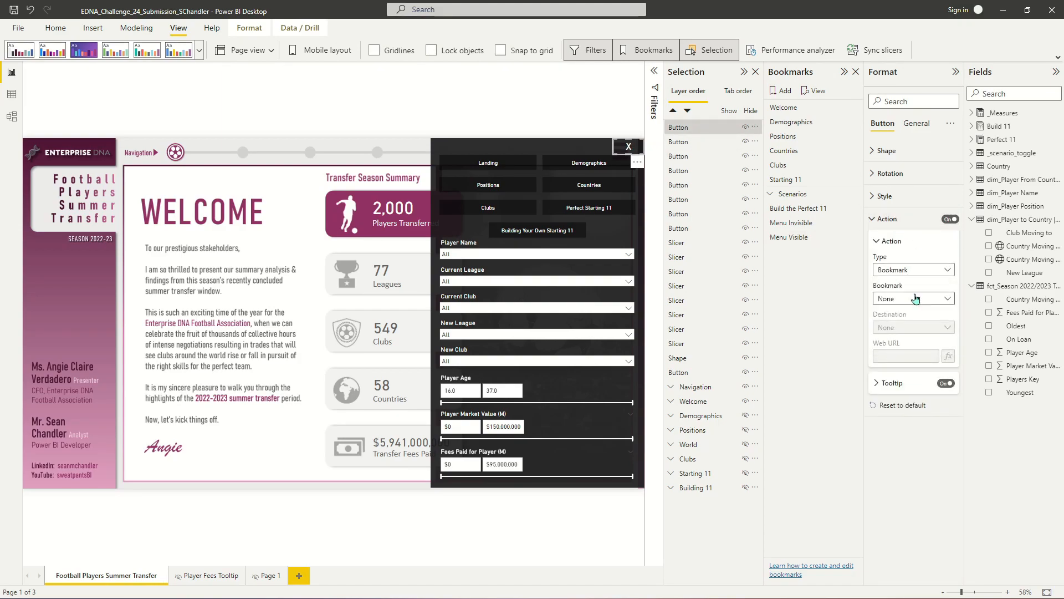
pyautogui.click(912, 298)
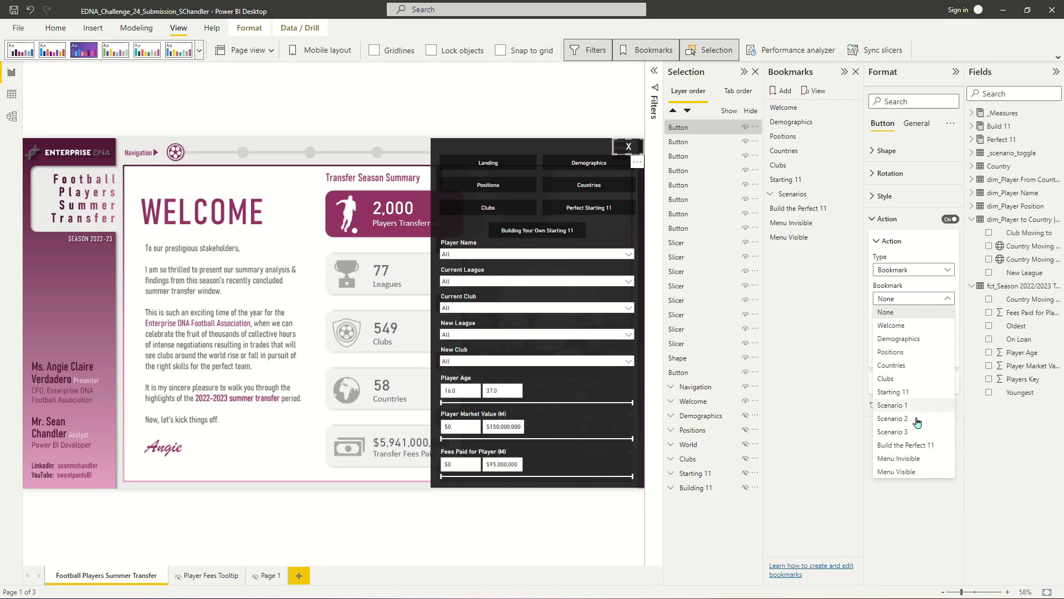
pyautogui.click(921, 459)
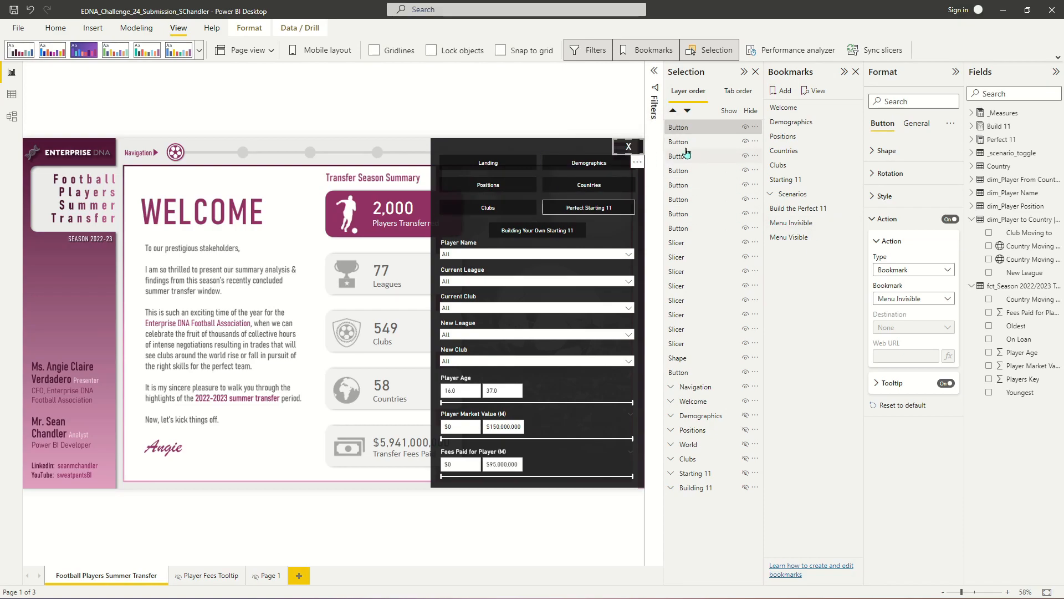
# - Give the hamburger button a Bookmark action pointing to the Menu Invisible bookmark
pyautogui.click(698, 372)
pyautogui.click(697, 372)
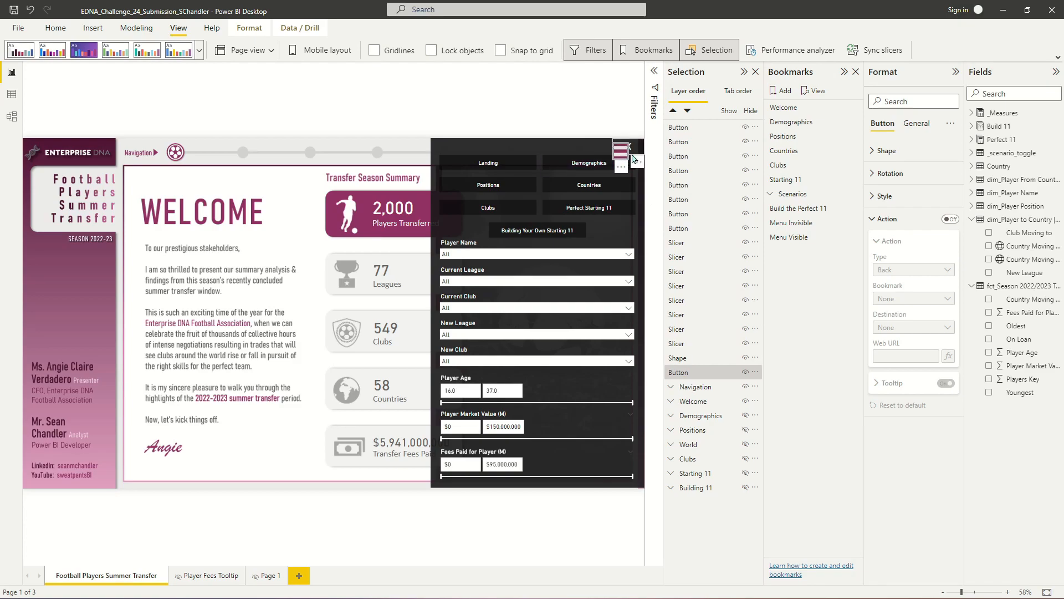
pyautogui.click(950, 219)
pyautogui.click(914, 271)
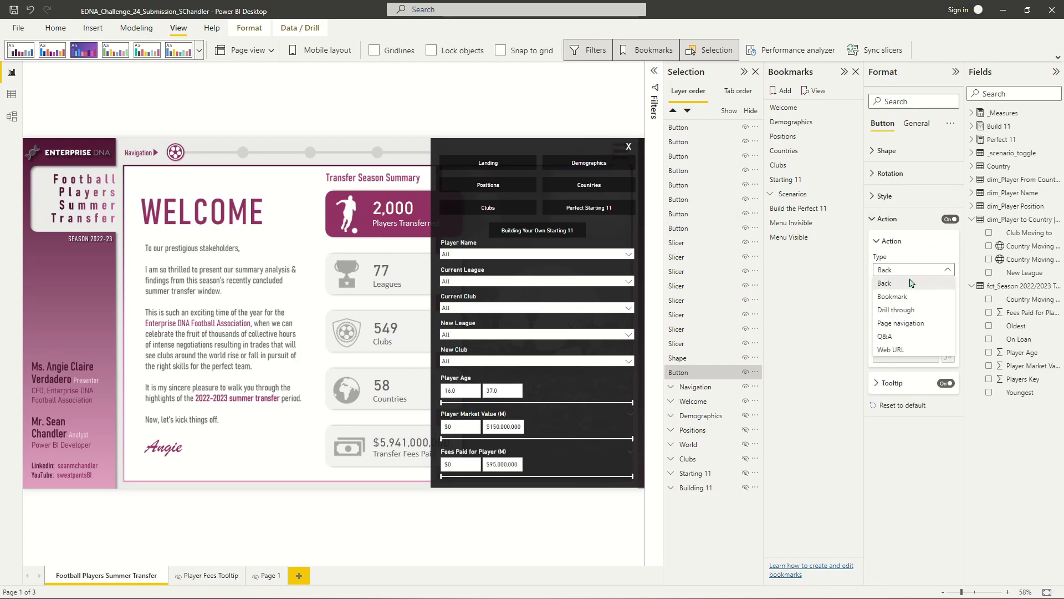
pyautogui.click(908, 296)
pyautogui.click(909, 299)
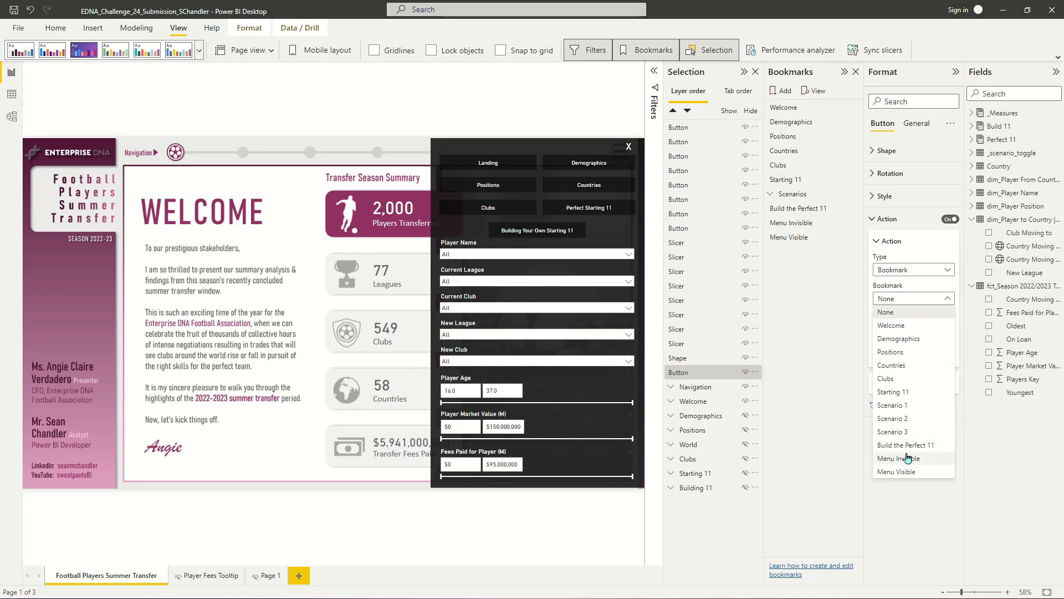
pyautogui.click(911, 460)
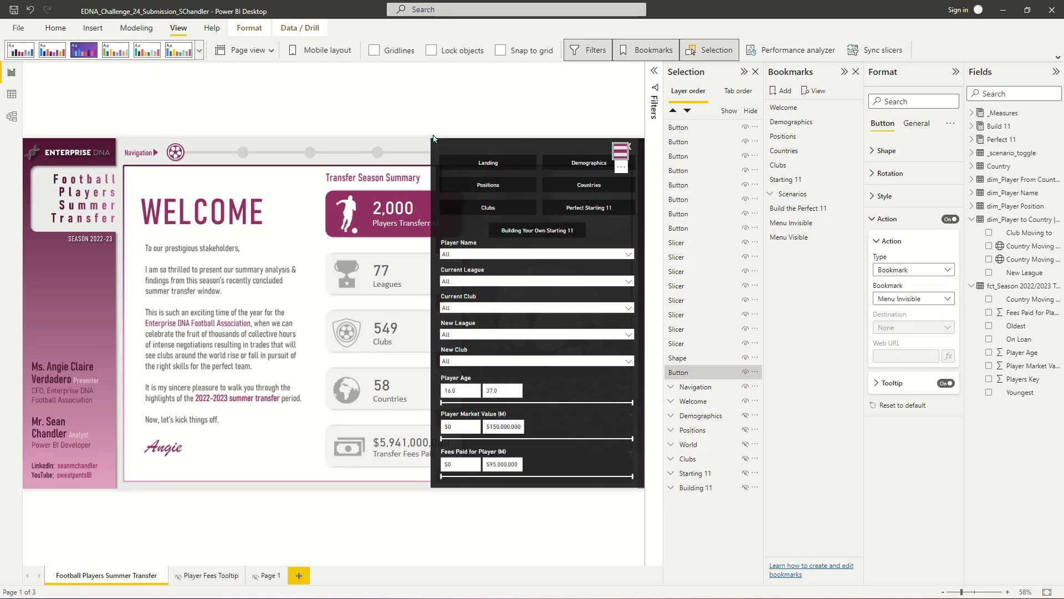
pyautogui.click(434, 114)
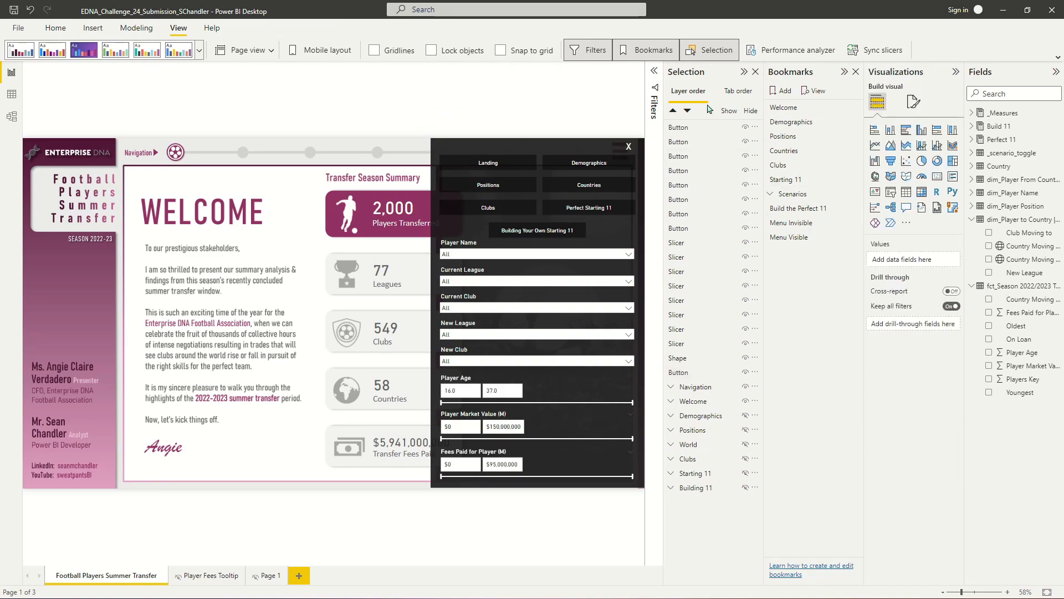
# - Group all the menu buttons, slicers and shape into a group named Menu
pyautogui.click(680, 372)
pyautogui.keyDown('shift'); pyautogui.click(692, 132); pyautogui.keyUp('shift')
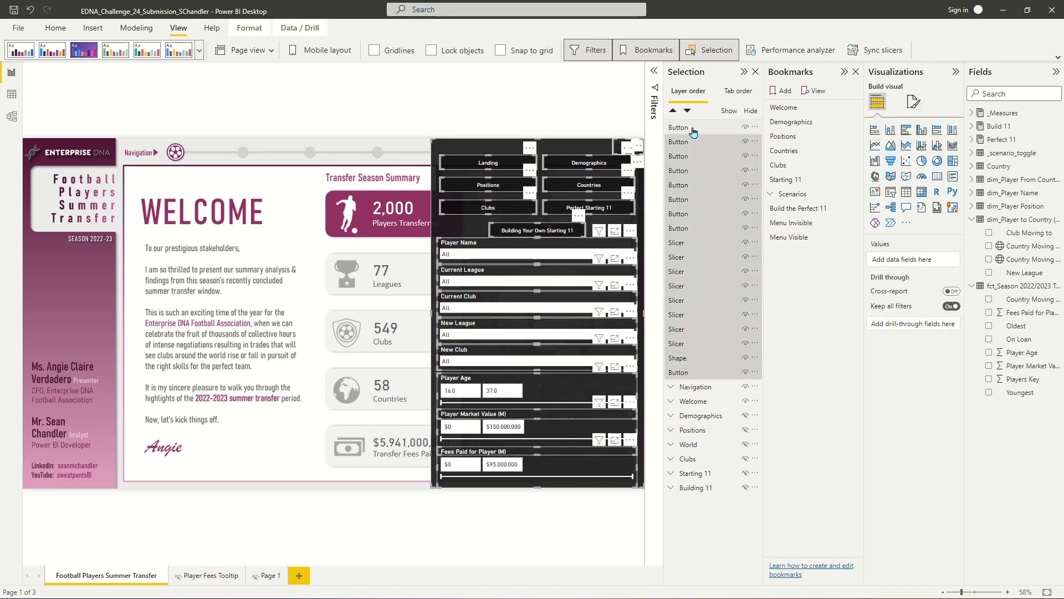
pyautogui.rightClick(686, 129)
pyautogui.moveTo(774, 135)
pyautogui.click(716, 138)
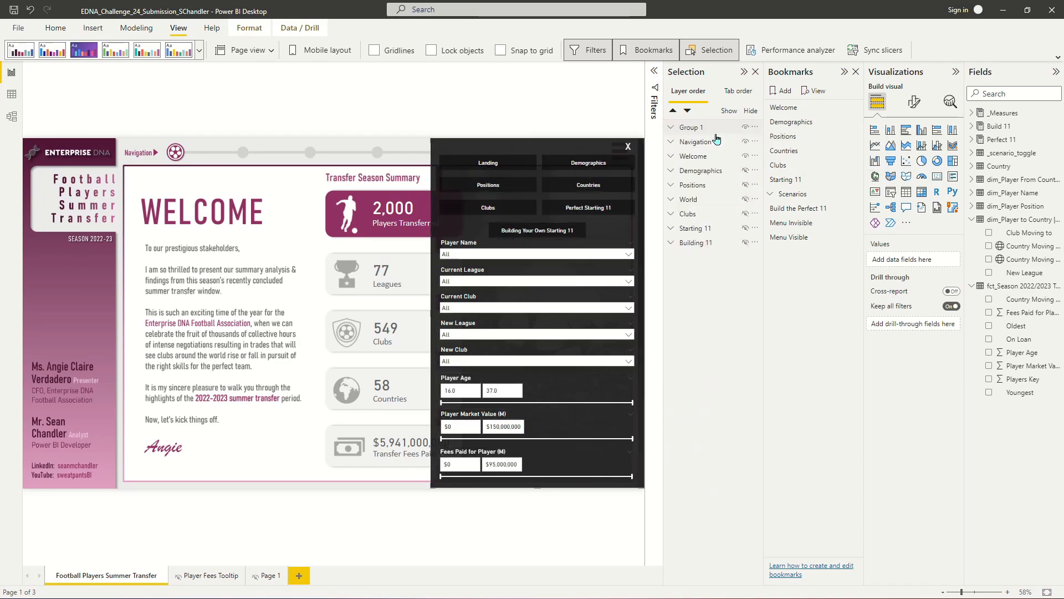
pyautogui.write('Menu')
pyautogui.press('Return')
# - Ungroup the Menu group
pyautogui.click(672, 128)
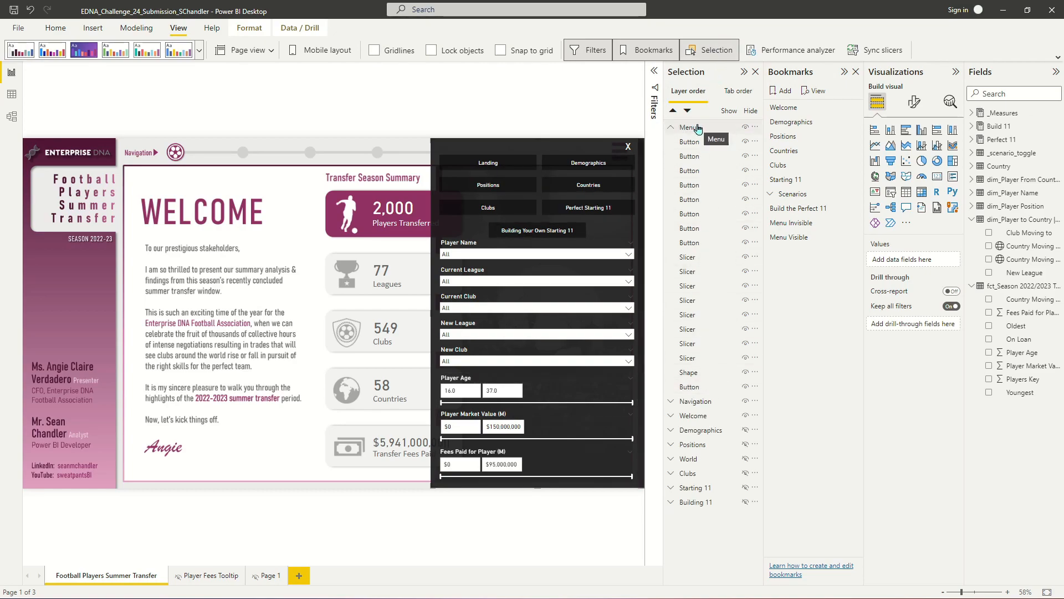
pyautogui.click(693, 357)
pyautogui.click(693, 386)
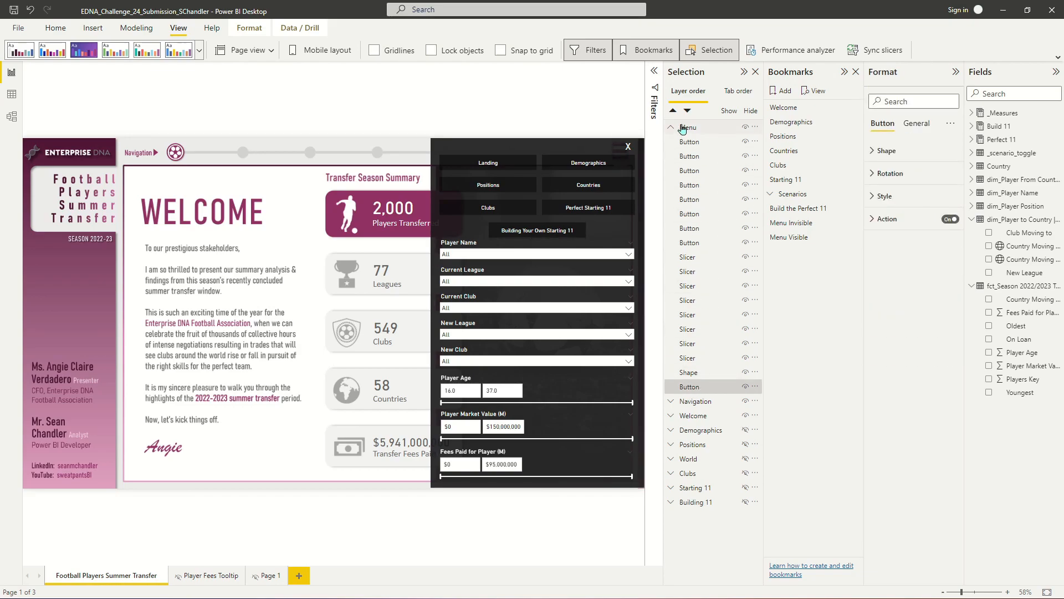
pyautogui.click(683, 129)
pyautogui.rightClick(692, 127)
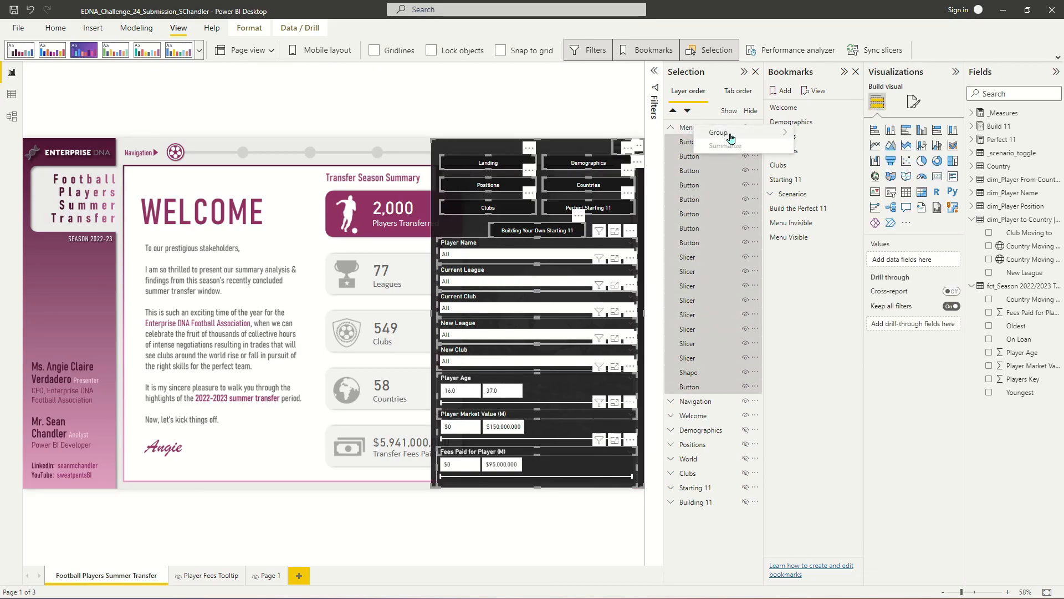
pyautogui.moveTo(732, 136)
pyautogui.click(819, 146)
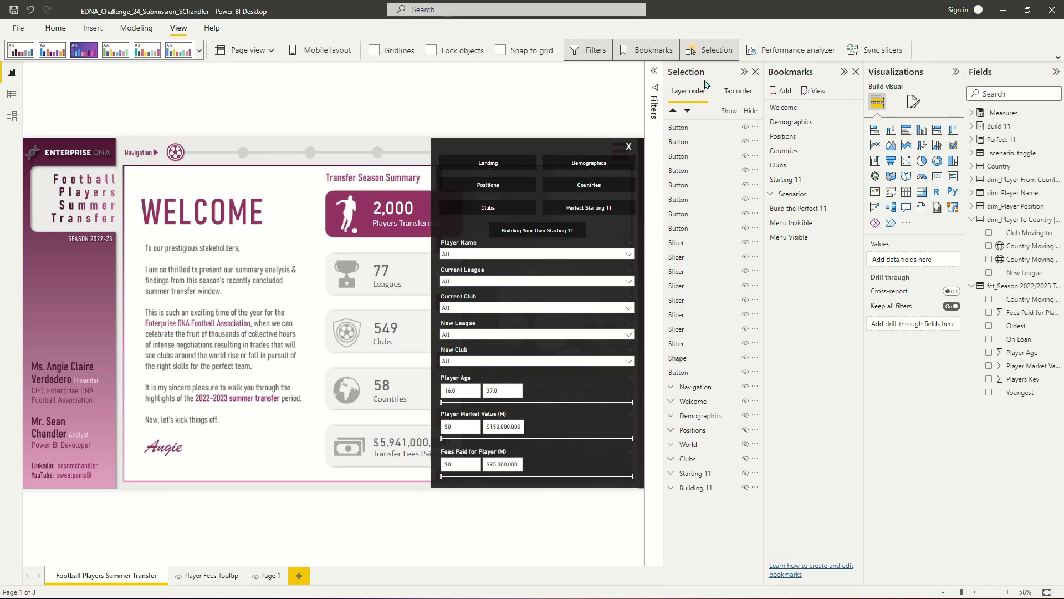
# - Regroup all the menu buttons, slicers and shape into a group named Menu
pyautogui.click(698, 130)
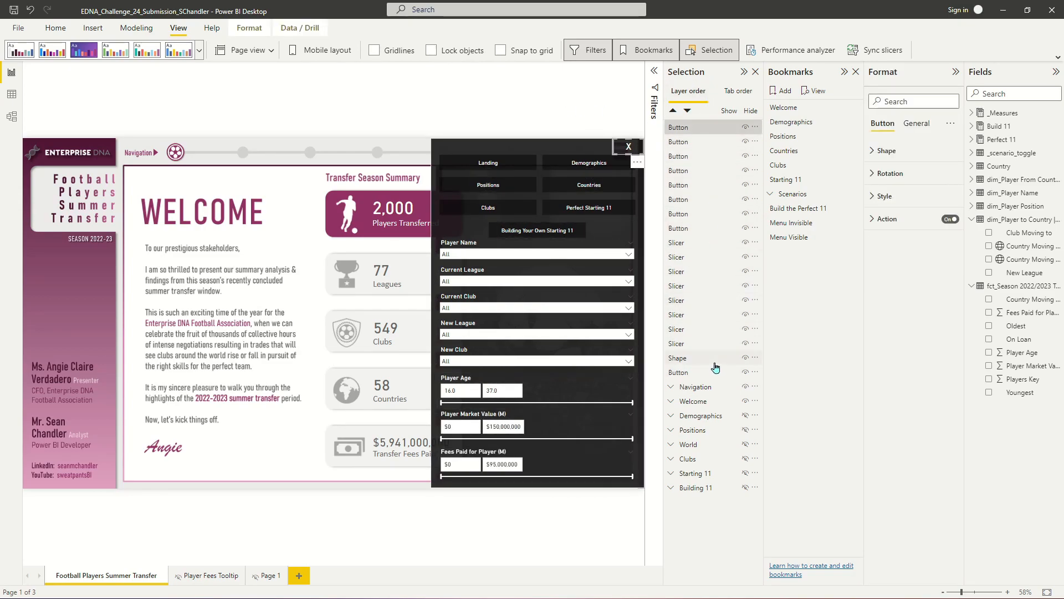
pyautogui.keyDown('shift'); pyautogui.click(689, 373); pyautogui.keyUp('shift')
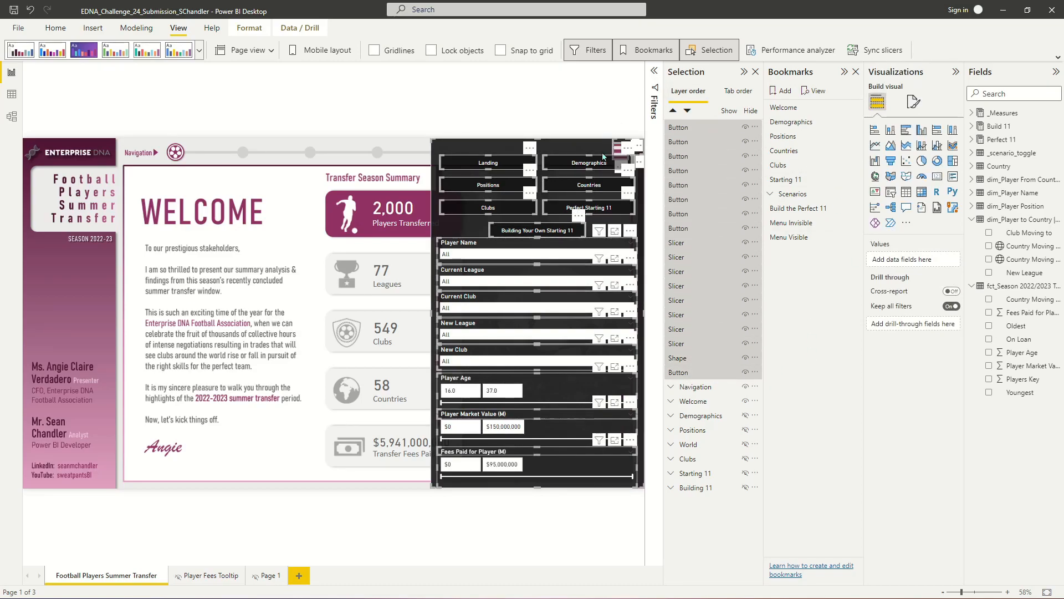
pyautogui.rightClick(693, 131)
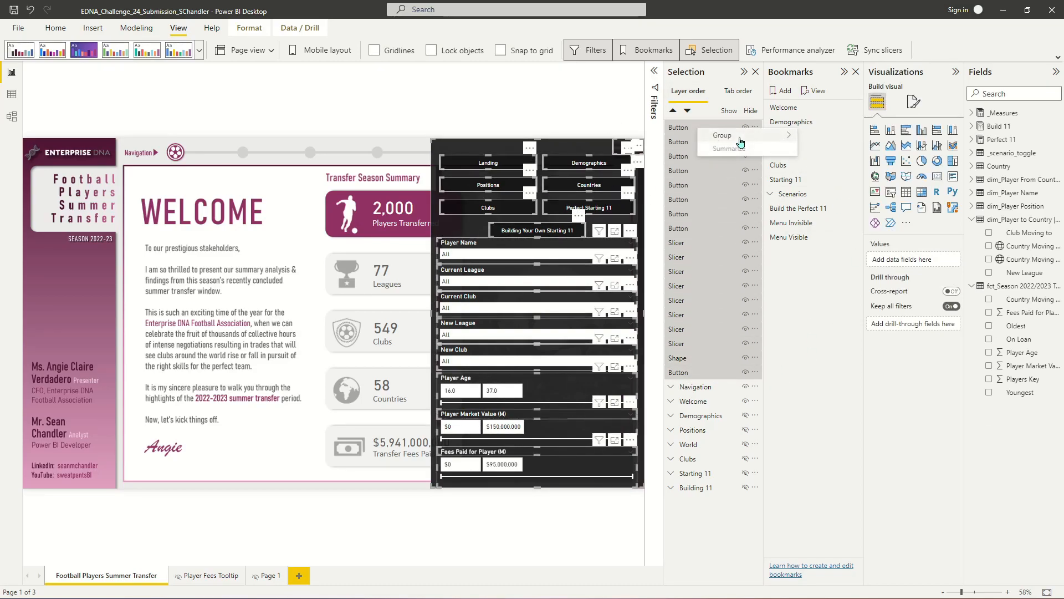
pyautogui.moveTo(739, 138)
pyautogui.click(840, 137)
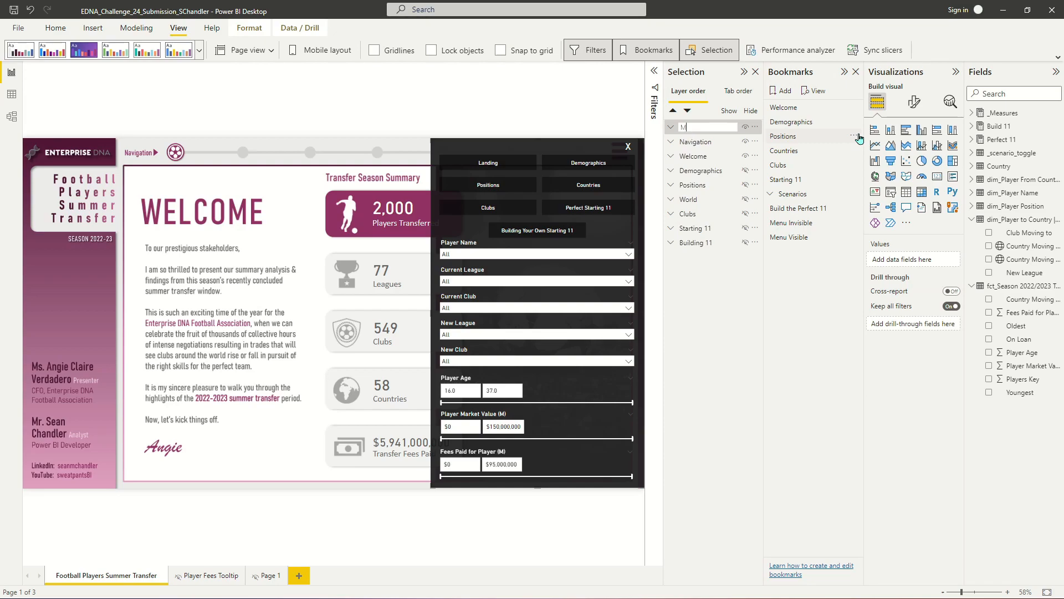
pyautogui.write('Menu')
pyautogui.press('Return')
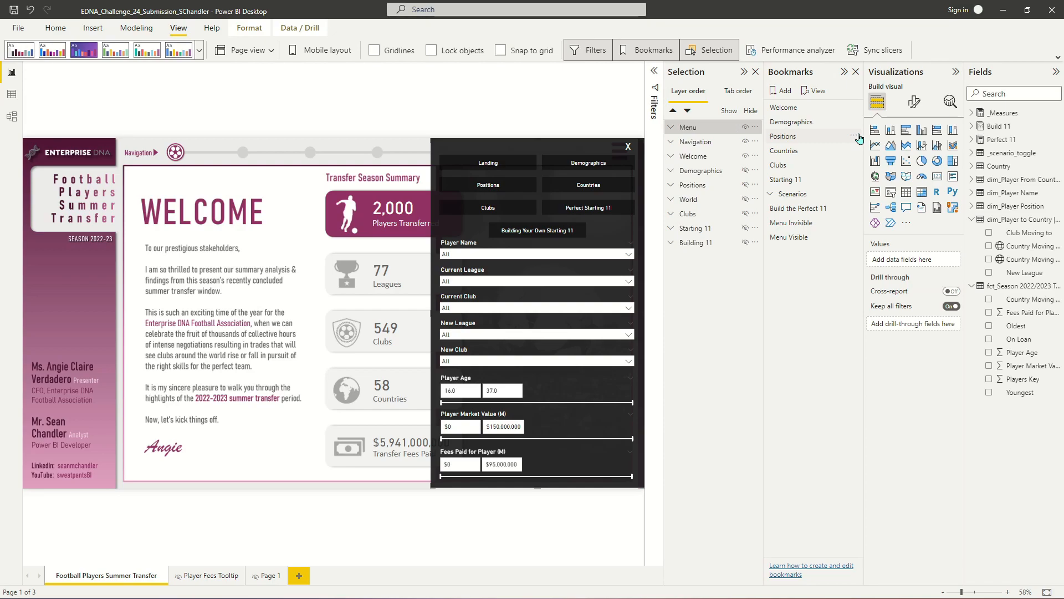
# - Hide the hamburger button inside the Menu group
pyautogui.click(669, 128)
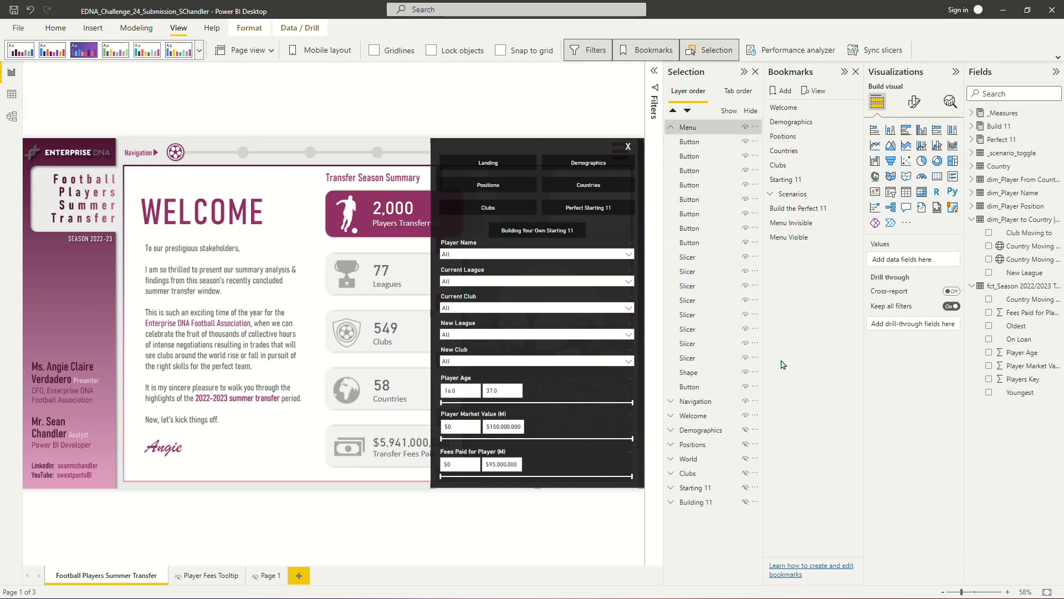
pyautogui.click(699, 390)
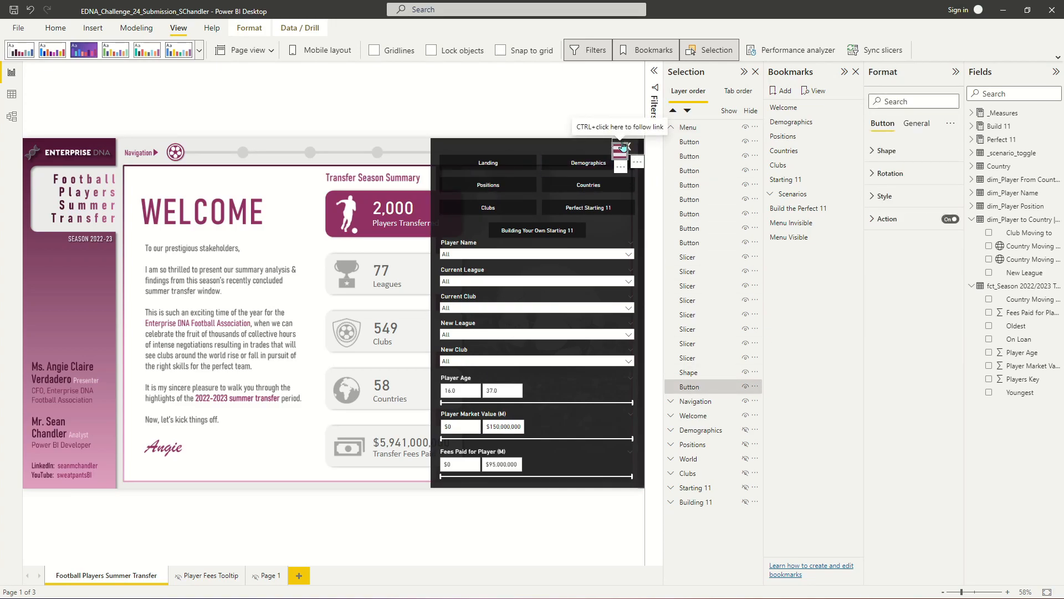
pyautogui.click(745, 387)
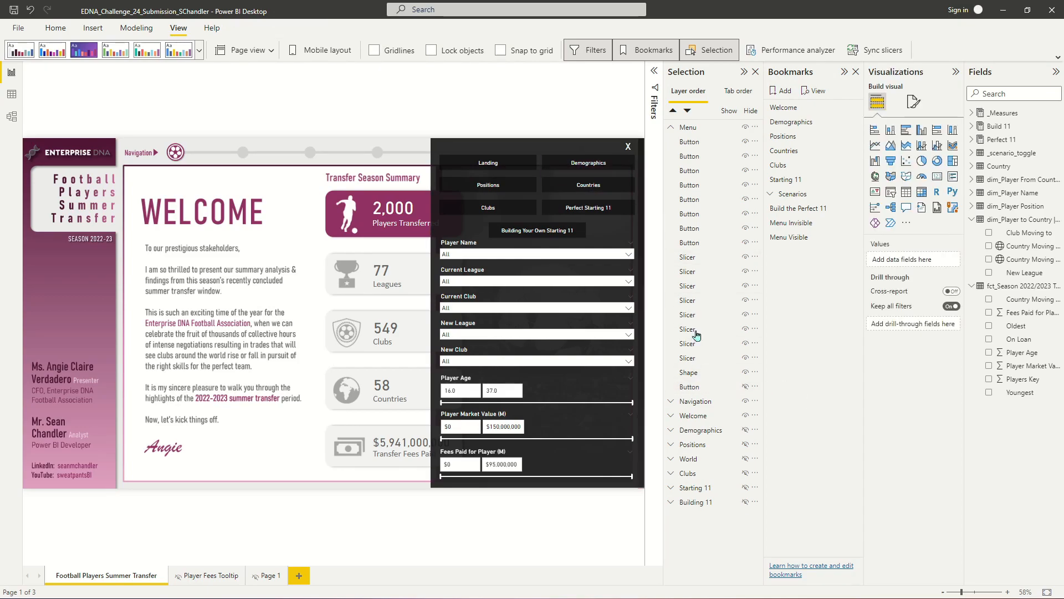
pyautogui.click(701, 387)
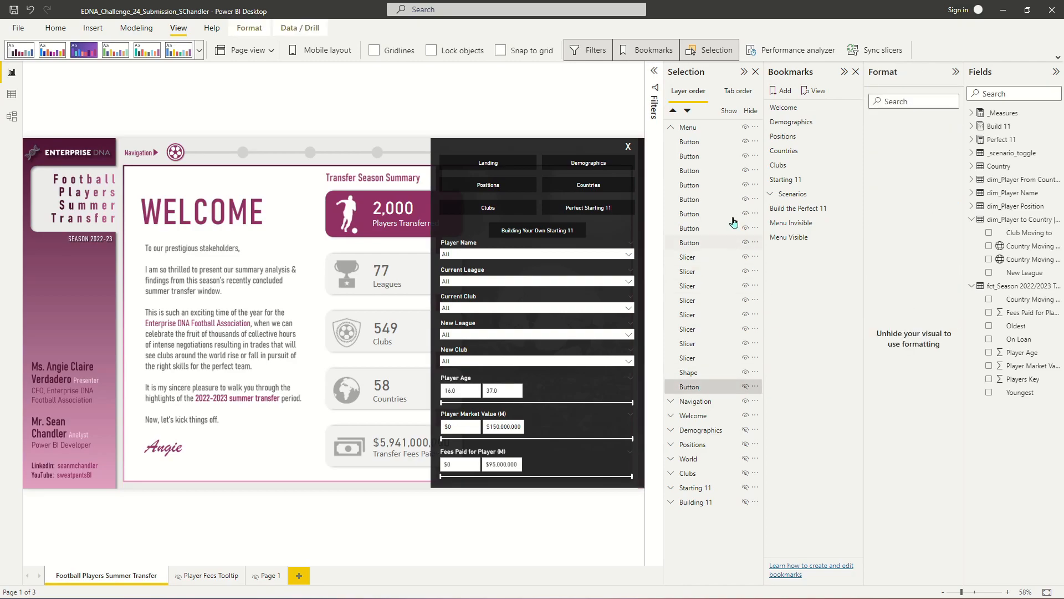
# - Update the Menu Visible bookmark to capture the selected Menu group visuals
pyautogui.keyDown('shift'); pyautogui.click(707, 143); pyautogui.keyUp('shift')
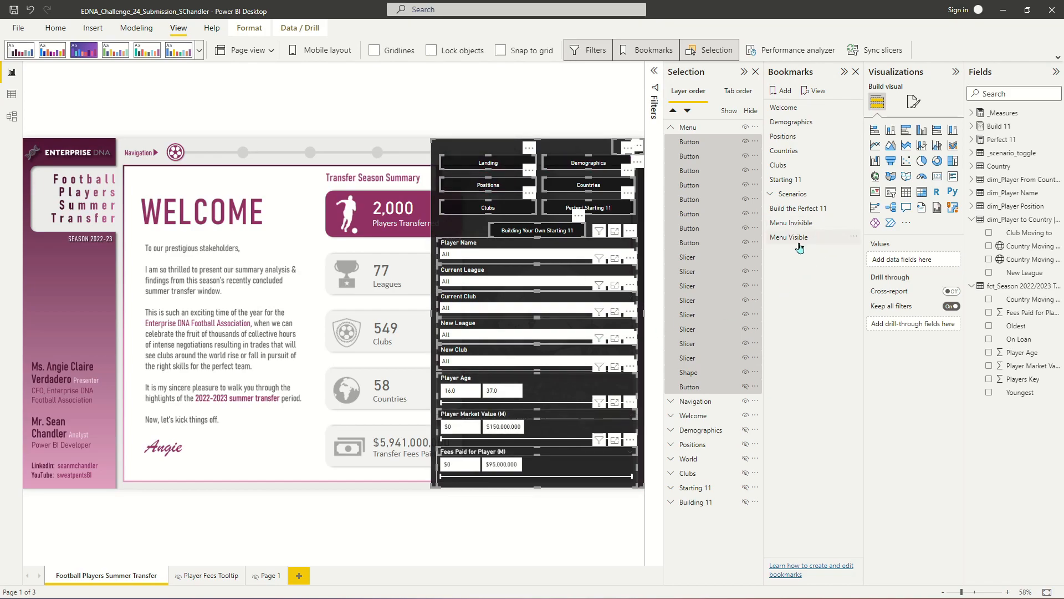
pyautogui.rightClick(799, 223)
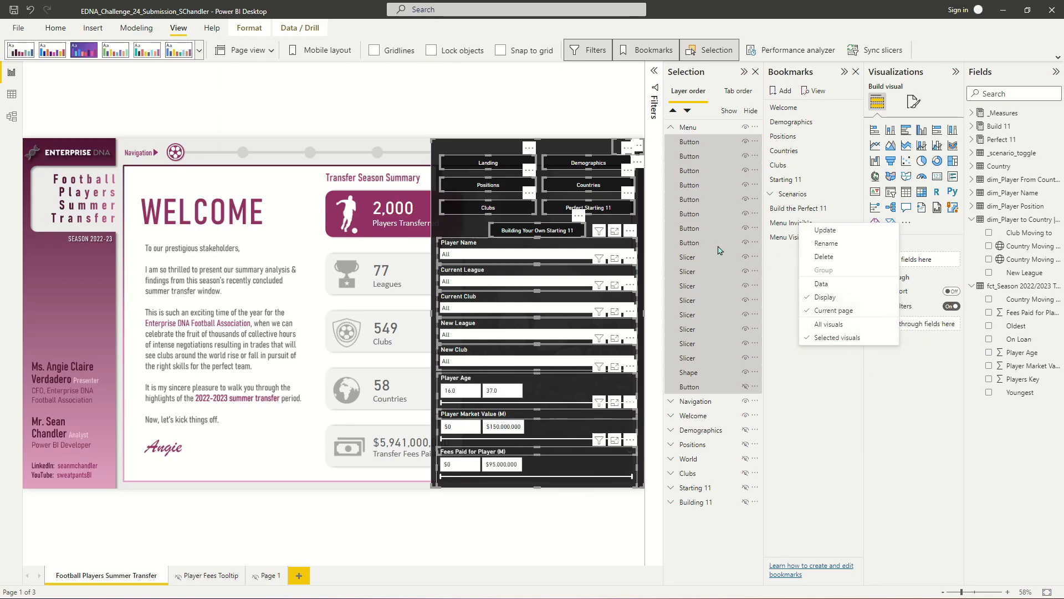
pyautogui.rightClick(788, 237)
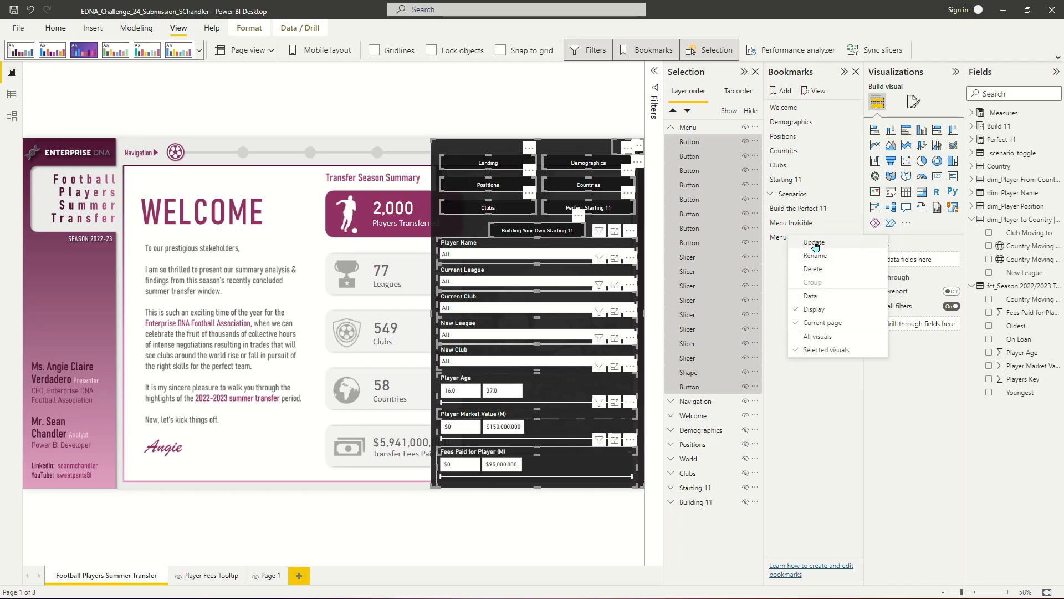
pyautogui.click(814, 244)
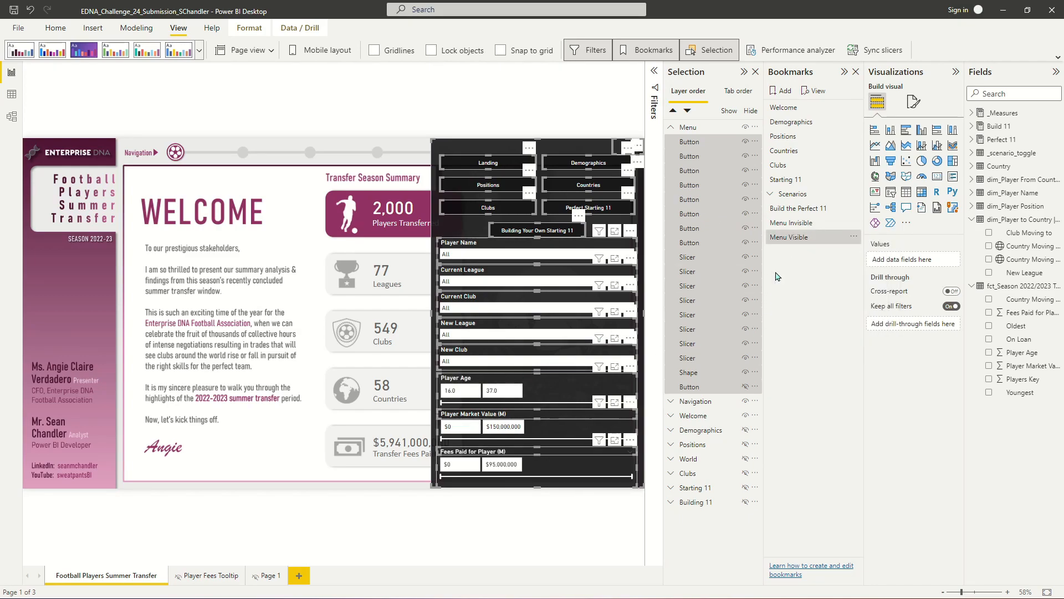
# - Hide every button, slicer and the shape in the Menu group, and show the hamburger button again
pyautogui.click(746, 142)
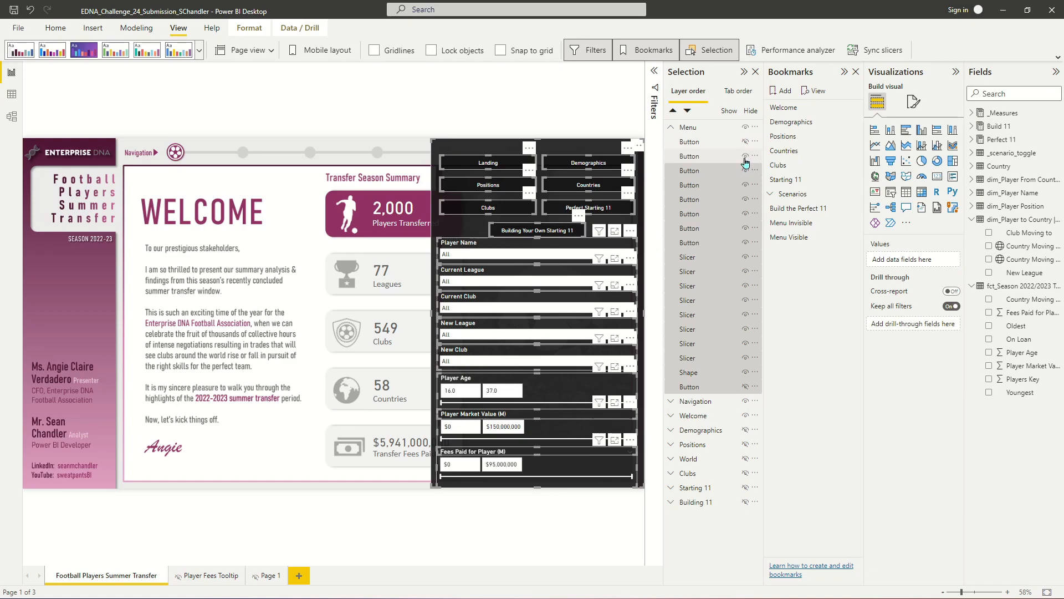
pyautogui.click(745, 157)
pyautogui.click(746, 171)
pyautogui.click(746, 185)
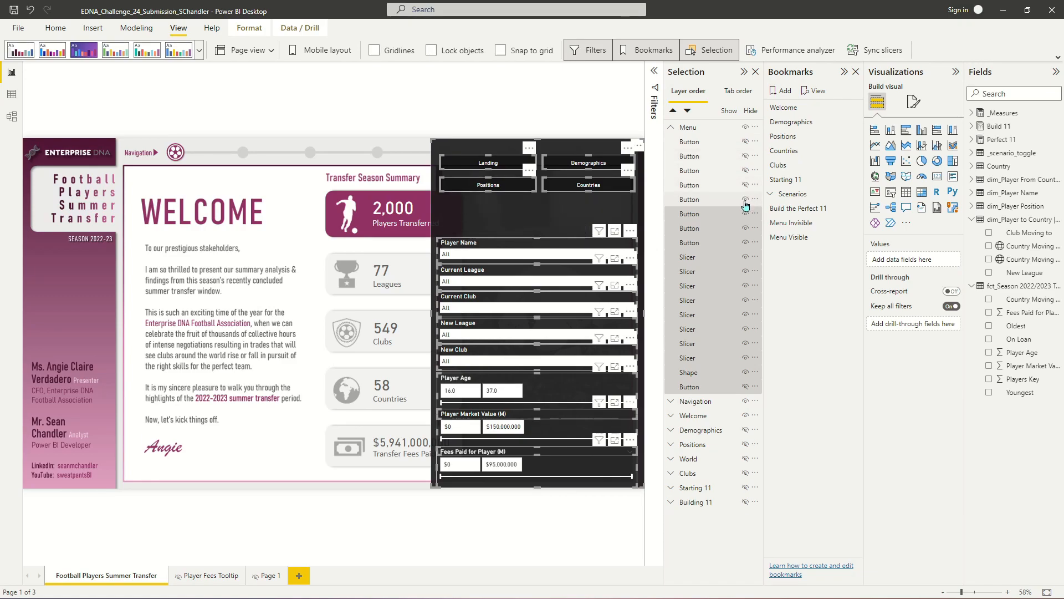
pyautogui.click(746, 199)
pyautogui.click(746, 214)
pyautogui.click(746, 228)
pyautogui.click(745, 243)
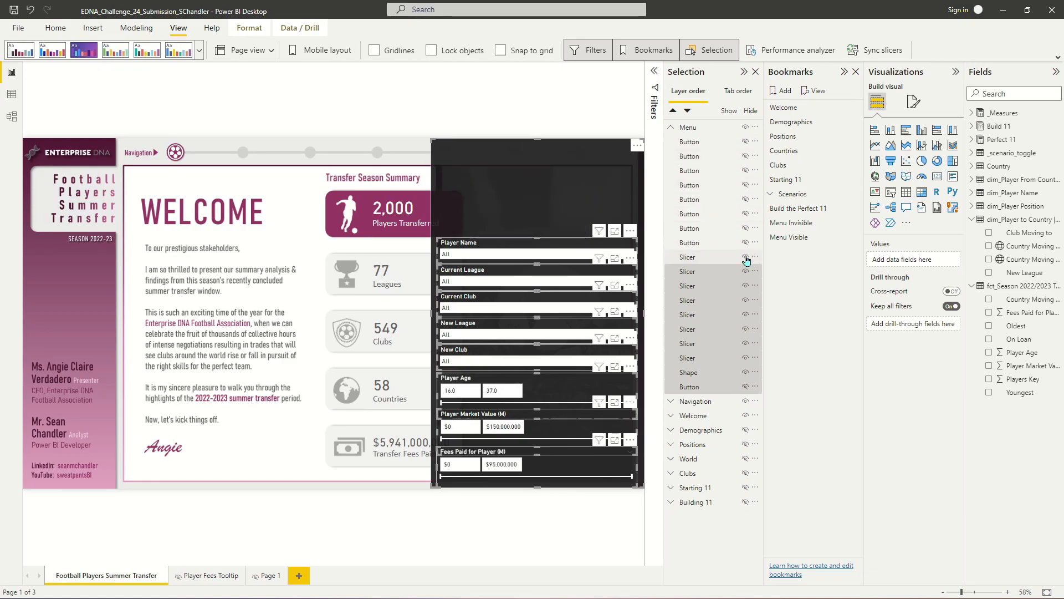
pyautogui.click(745, 258)
pyautogui.click(745, 272)
pyautogui.click(745, 286)
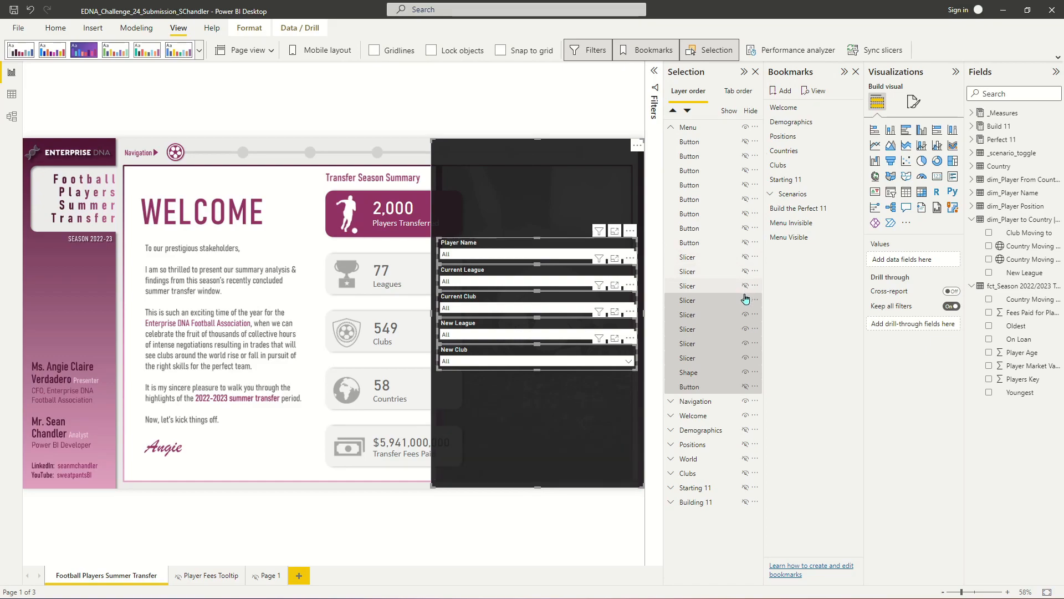
pyautogui.click(746, 300)
pyautogui.click(746, 315)
pyautogui.click(747, 330)
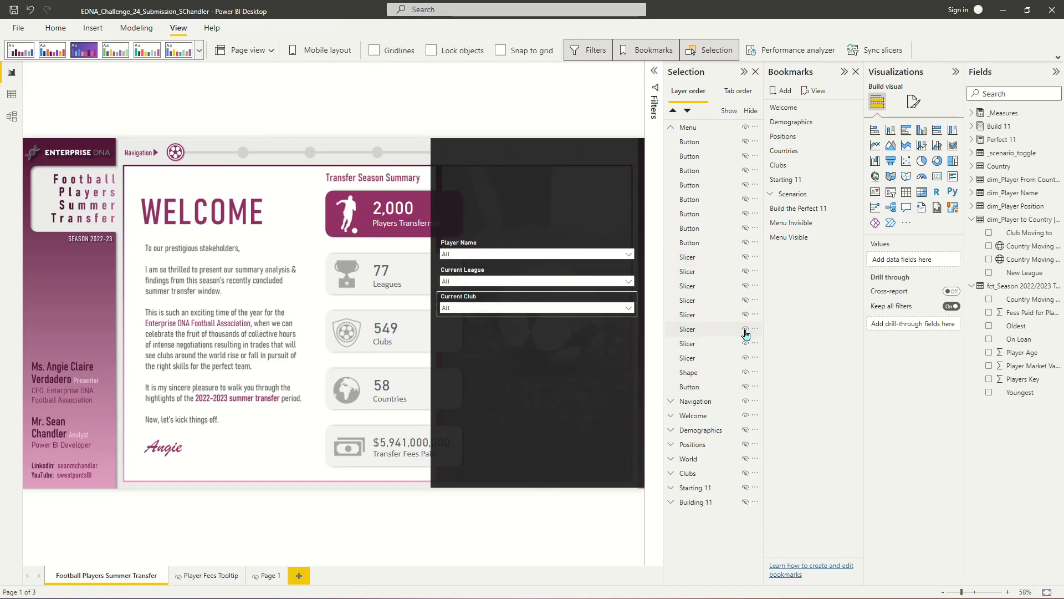
pyautogui.click(746, 344)
pyautogui.click(745, 358)
pyautogui.click(745, 373)
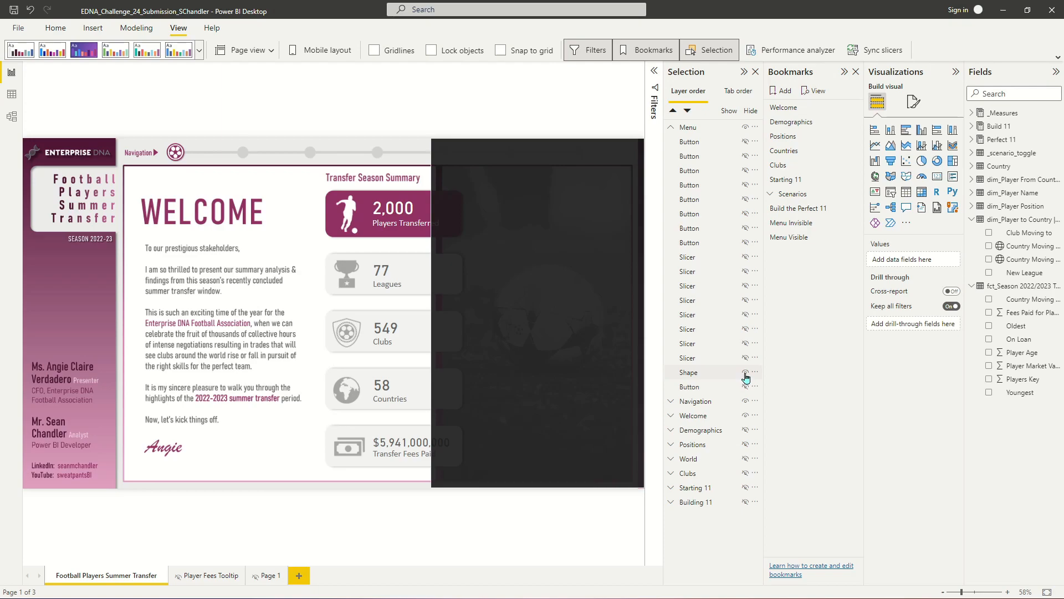
pyautogui.click(746, 387)
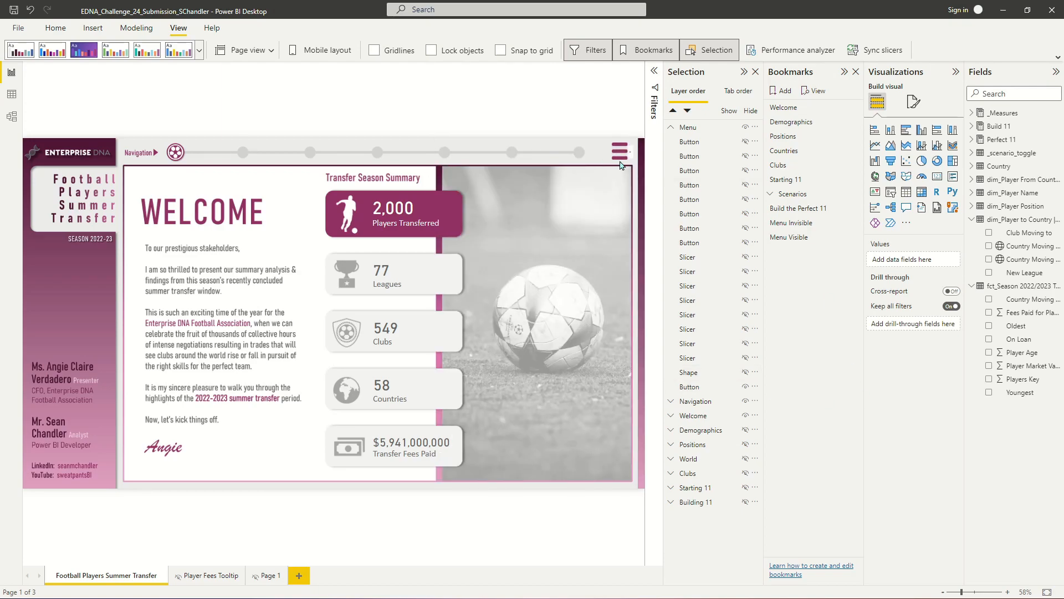
# - Select the Menu group visuals and update the Menu Invisible bookmark with selected visuals only
pyautogui.click(693, 387)
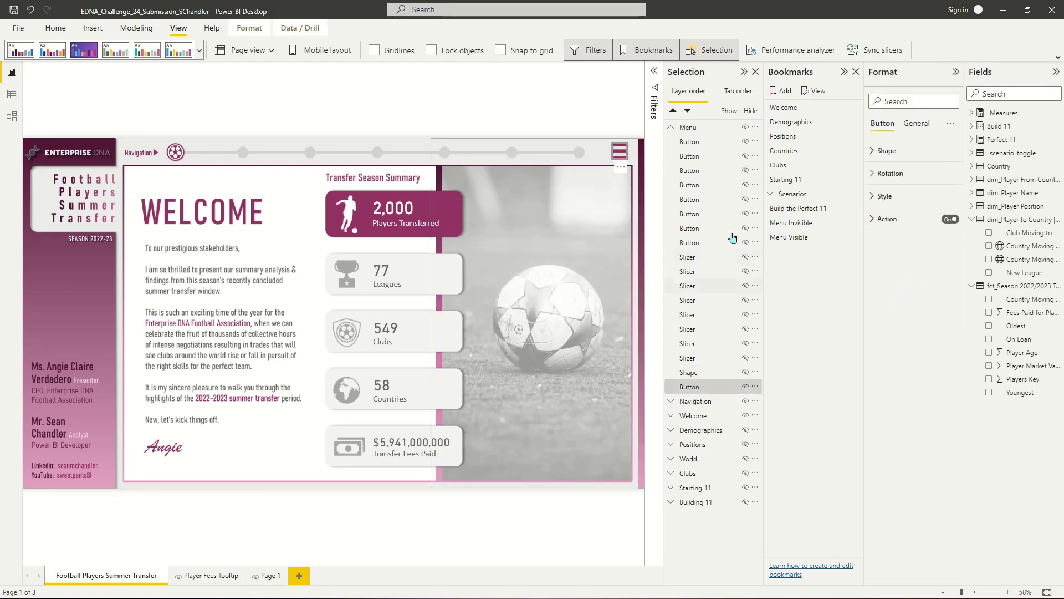
pyautogui.keyDown('shift'); pyautogui.click(696, 143); pyautogui.keyUp('shift')
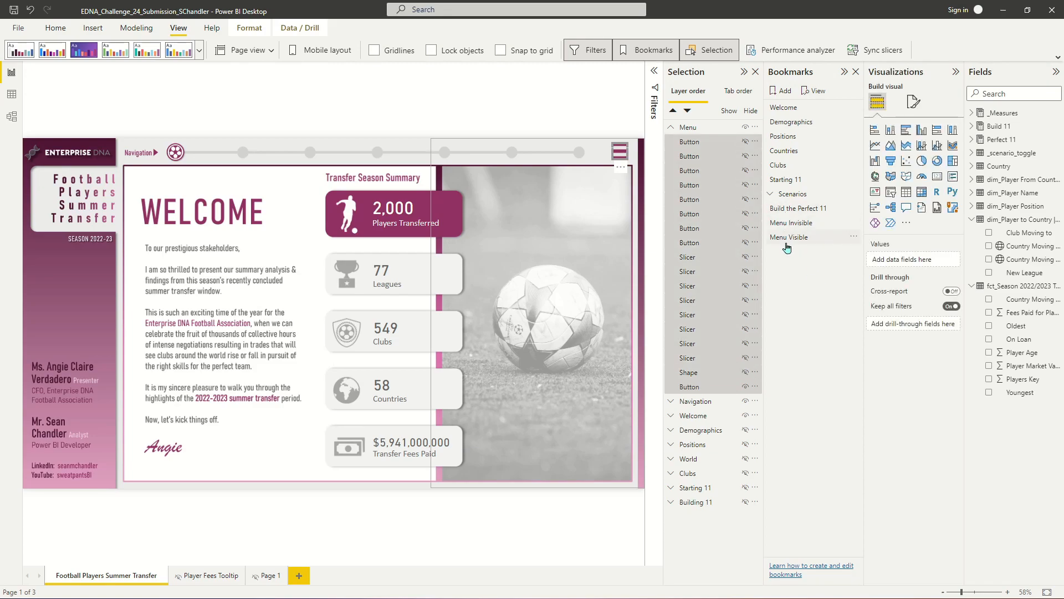
pyautogui.click(853, 237)
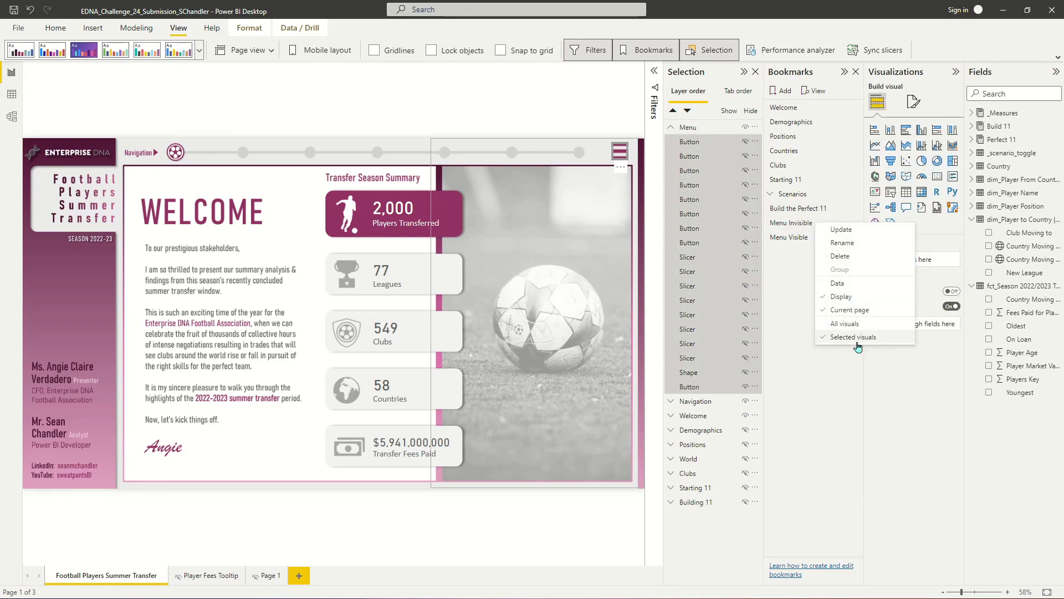
pyautogui.click(854, 337)
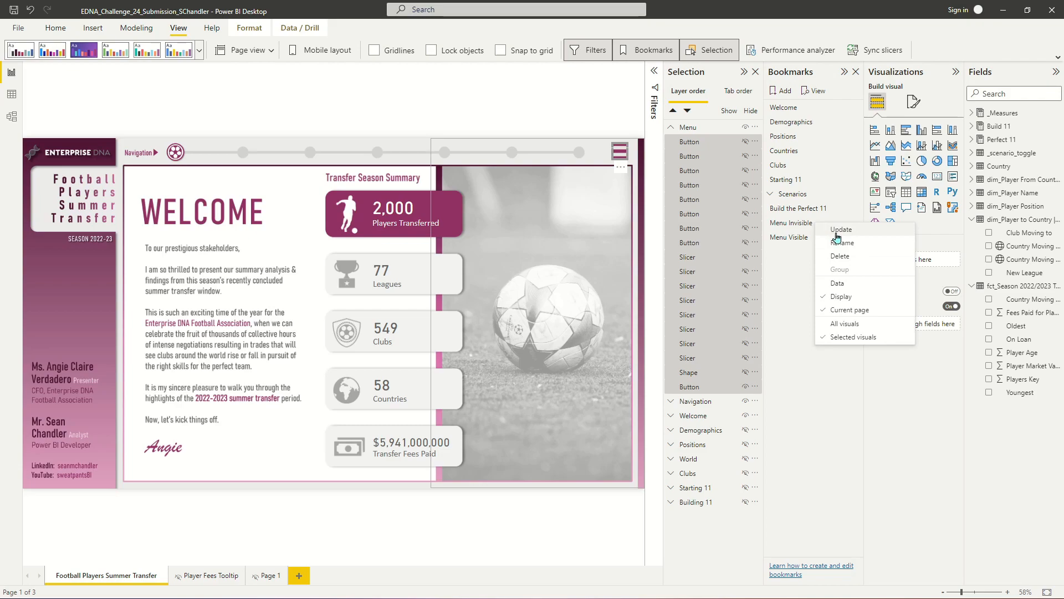
pyautogui.click(859, 230)
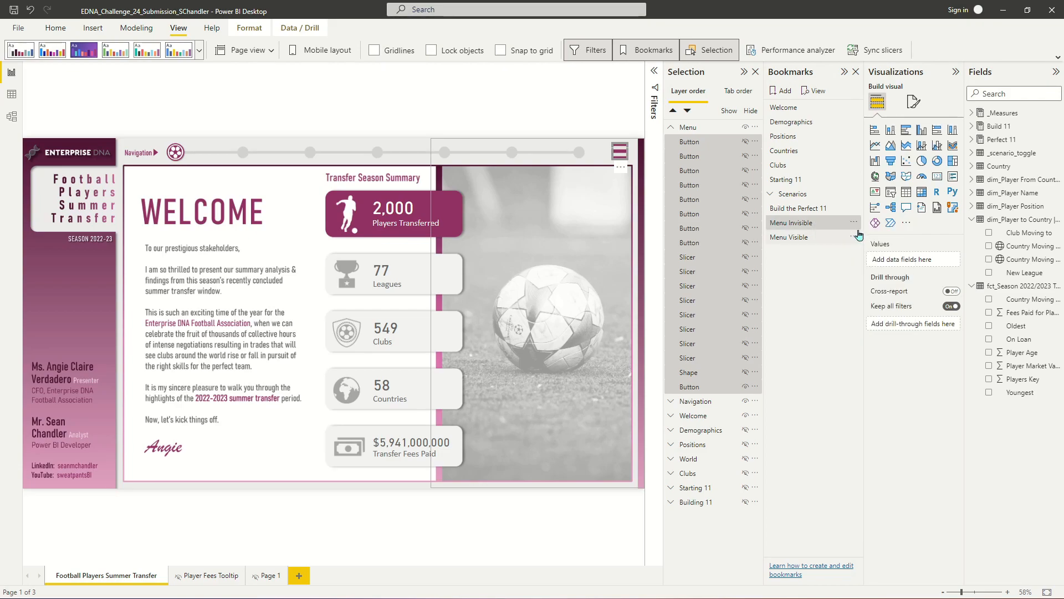
# - Test the Menu Visible and Menu Invisible bookmarks on the report page
pyautogui.click(472, 116)
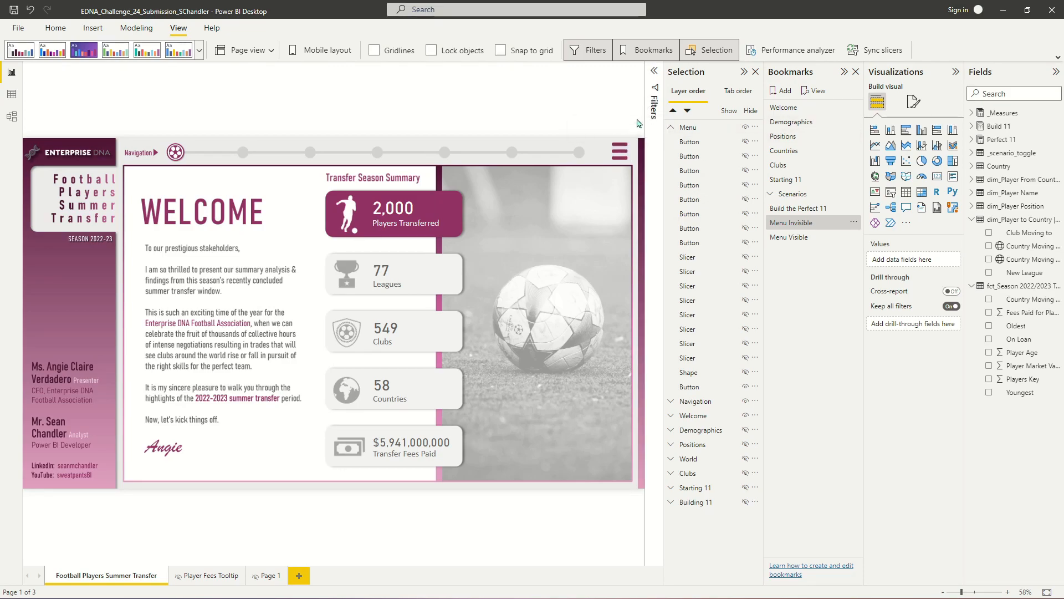
pyautogui.click(618, 154)
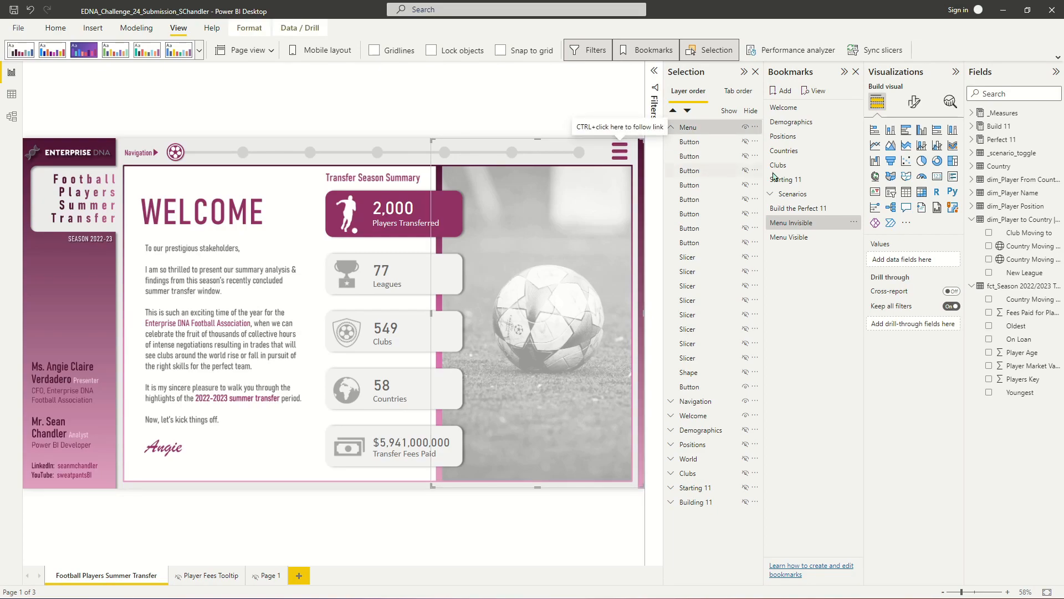
pyautogui.click(804, 240)
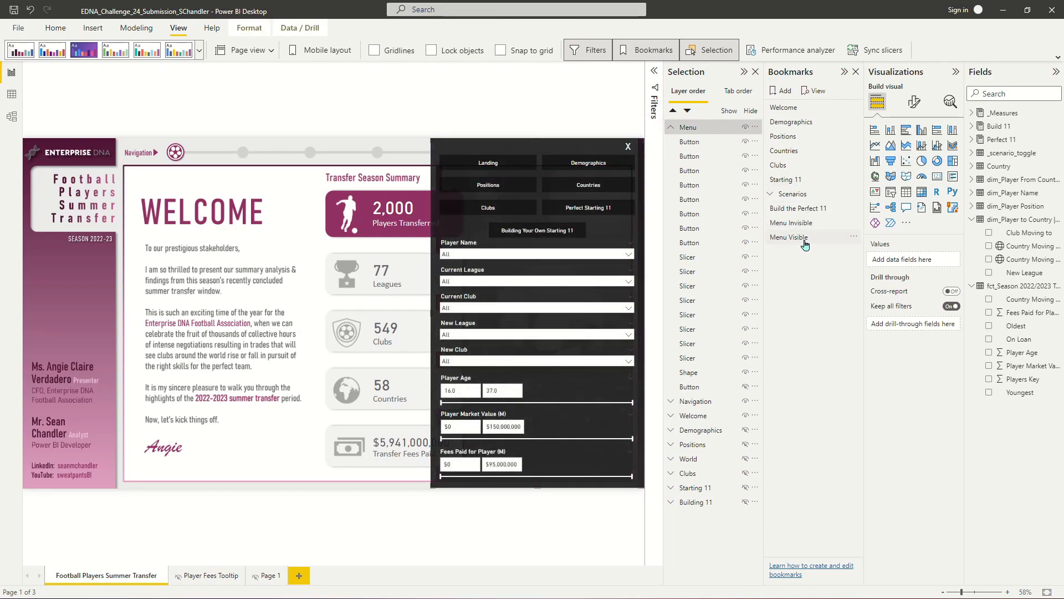
pyautogui.click(794, 222)
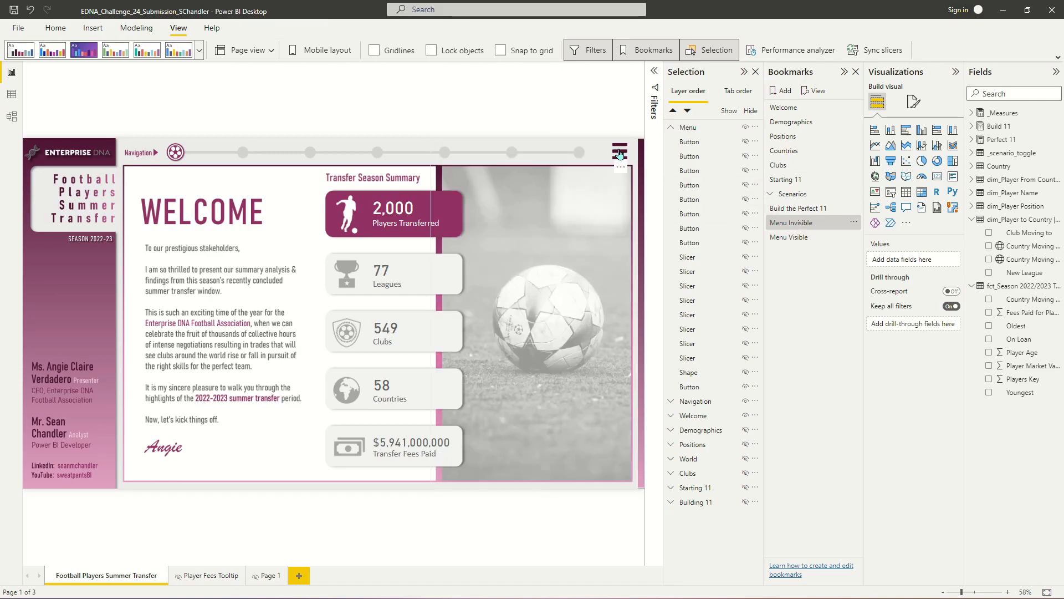
# - Set the hamburger button's bookmark action to Menu Visible
pyautogui.click(890, 219)
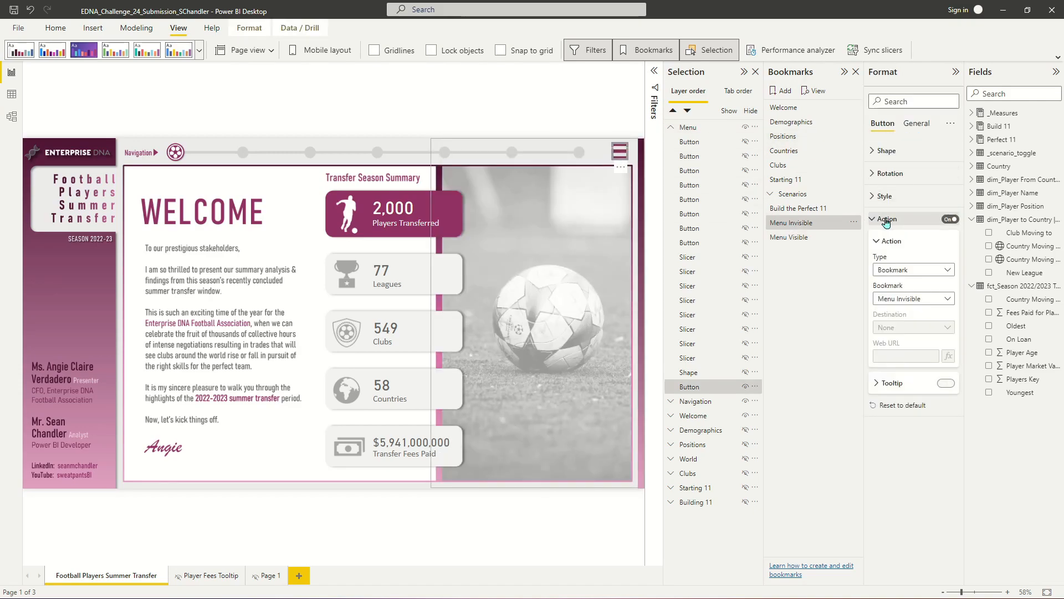
pyautogui.click(926, 300)
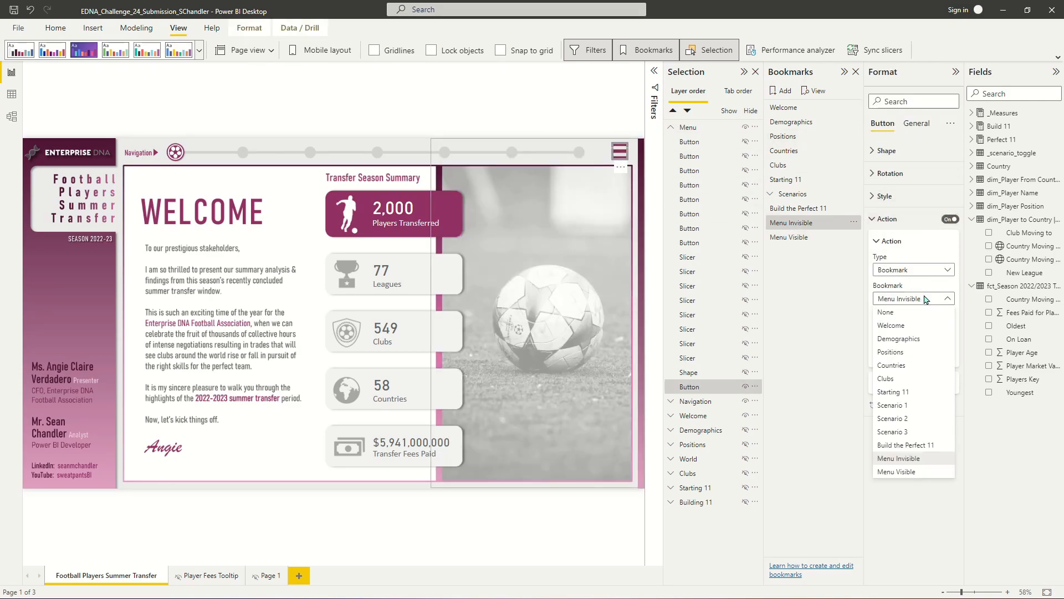
pyautogui.click(904, 471)
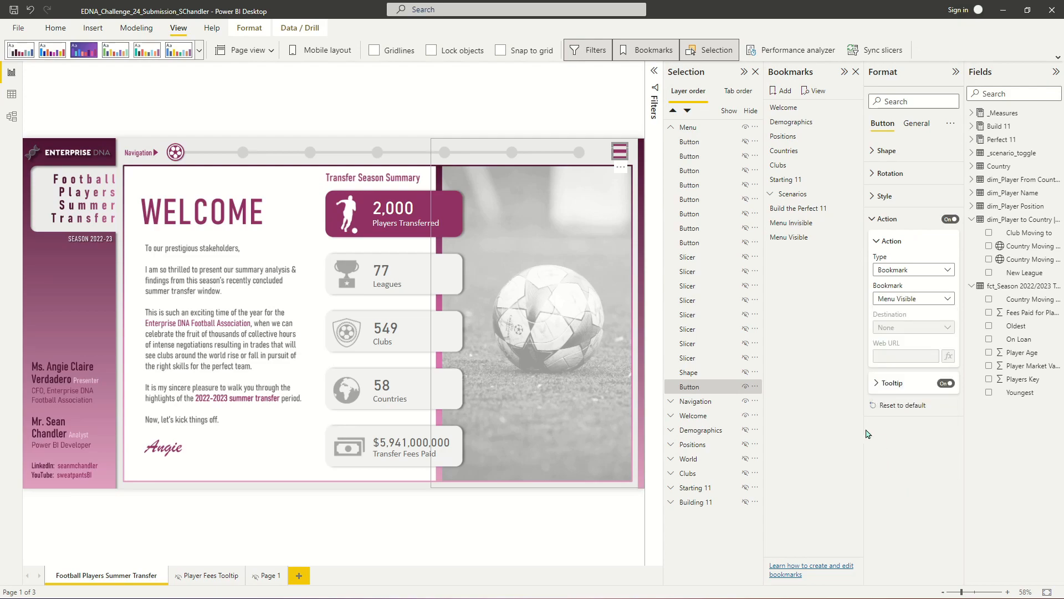
# - Test opening the menu with the hamburger button and closing it with the X button
pyautogui.keyDown('ctrl'); pyautogui.click(620, 151); pyautogui.keyUp('ctrl')
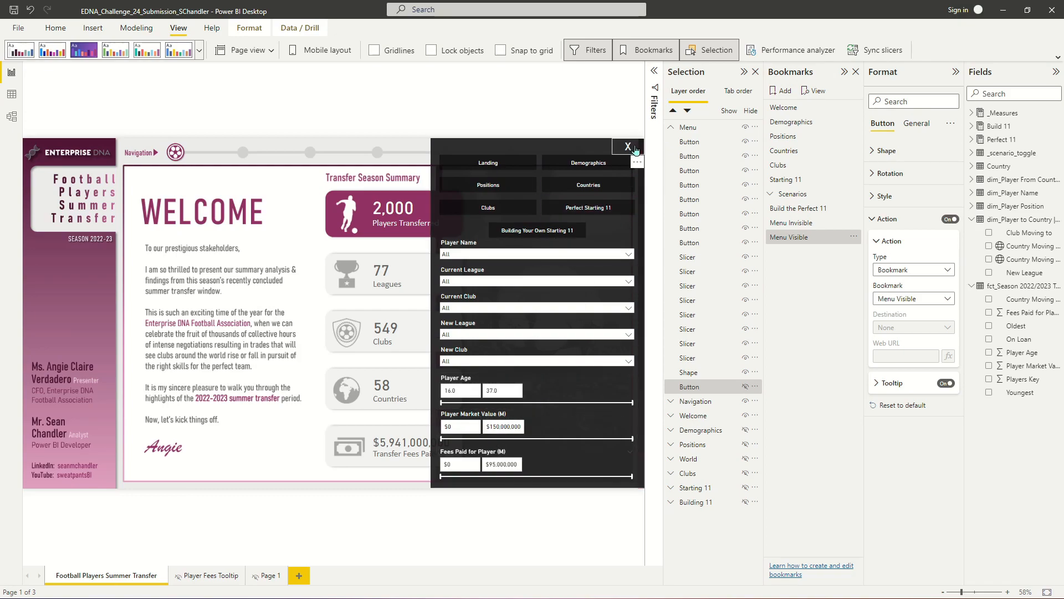
pyautogui.keyDown('ctrl'); pyautogui.click(630, 147); pyautogui.keyUp('ctrl')
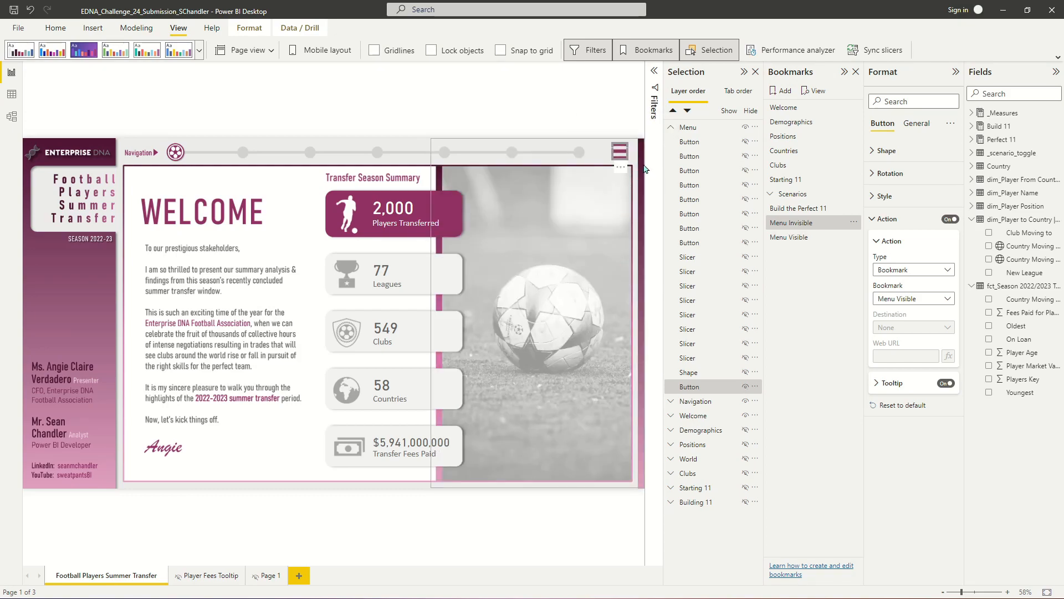
pyautogui.keyDown('ctrl'); pyautogui.click(619, 155); pyautogui.keyUp('ctrl')
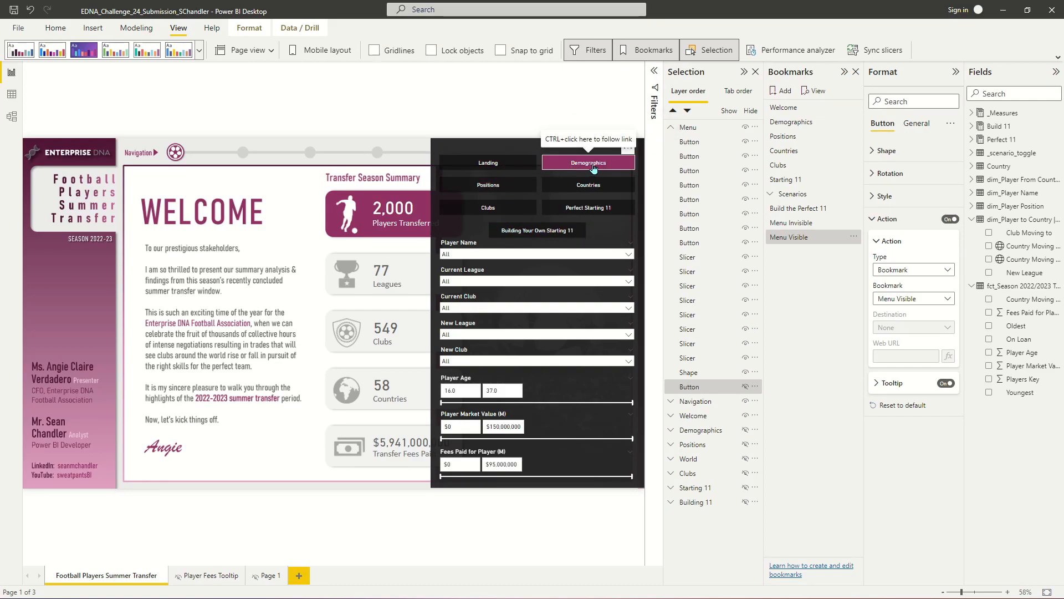
# - Test each navigation button in the menu, from Demographics through Building Your Own Starting 11 back to Landing
pyautogui.keyDown('ctrl'); pyautogui.click(592, 165); pyautogui.keyUp('ctrl')
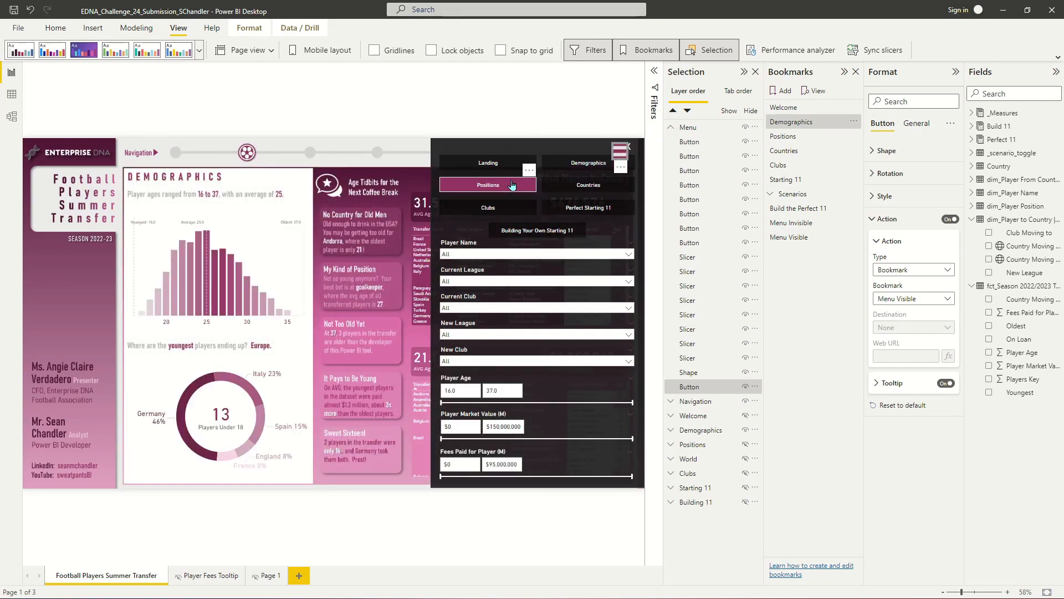
pyautogui.keyDown('ctrl'); pyautogui.click(511, 185); pyautogui.keyUp('ctrl')
pyautogui.keyDown('ctrl'); pyautogui.click(582, 187); pyautogui.keyUp('ctrl')
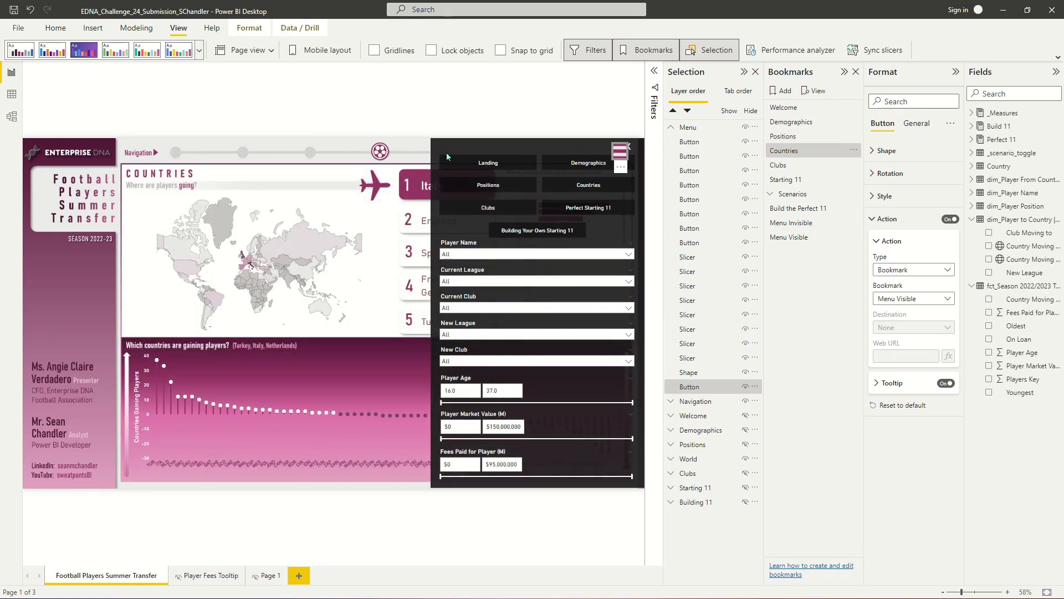
pyautogui.keyDown('ctrl'); pyautogui.click(513, 213); pyautogui.keyUp('ctrl')
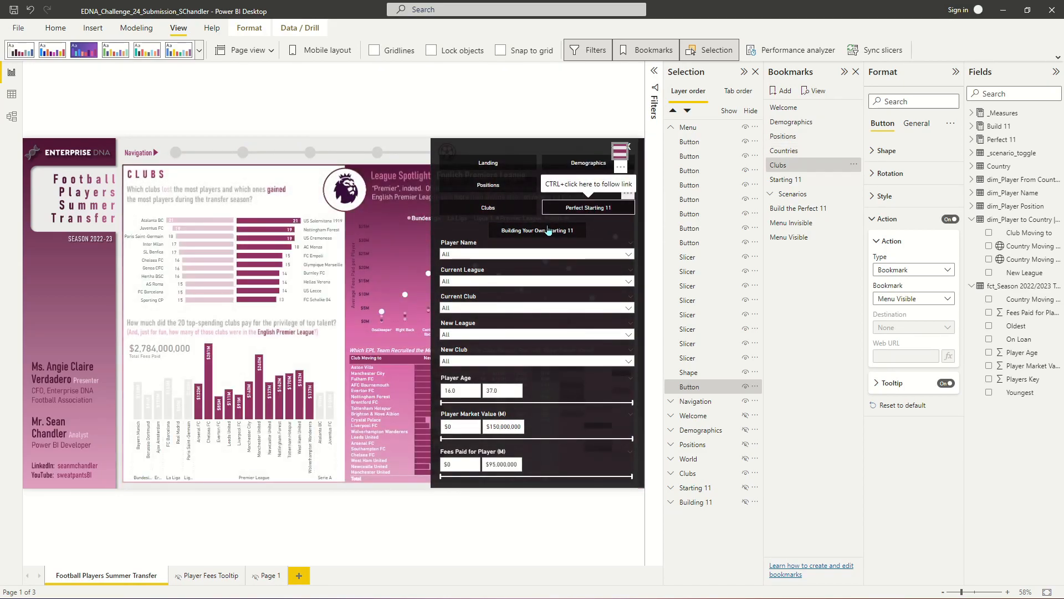
pyautogui.keyDown('ctrl'); pyautogui.click(591, 209); pyautogui.keyUp('ctrl')
pyautogui.keyDown('ctrl'); pyautogui.click(541, 231); pyautogui.keyUp('ctrl')
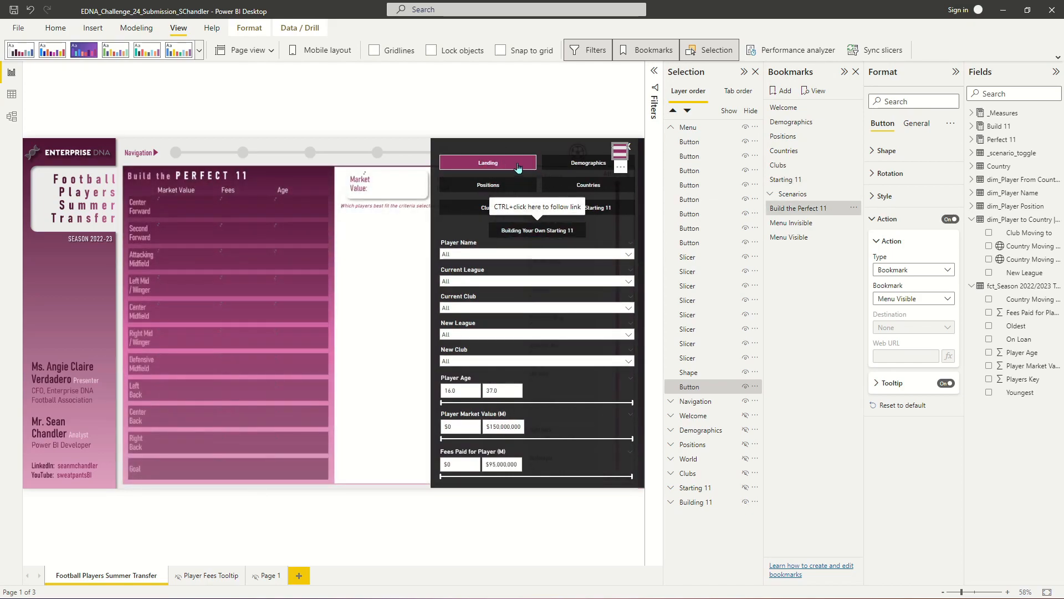
pyautogui.click(557, 231)
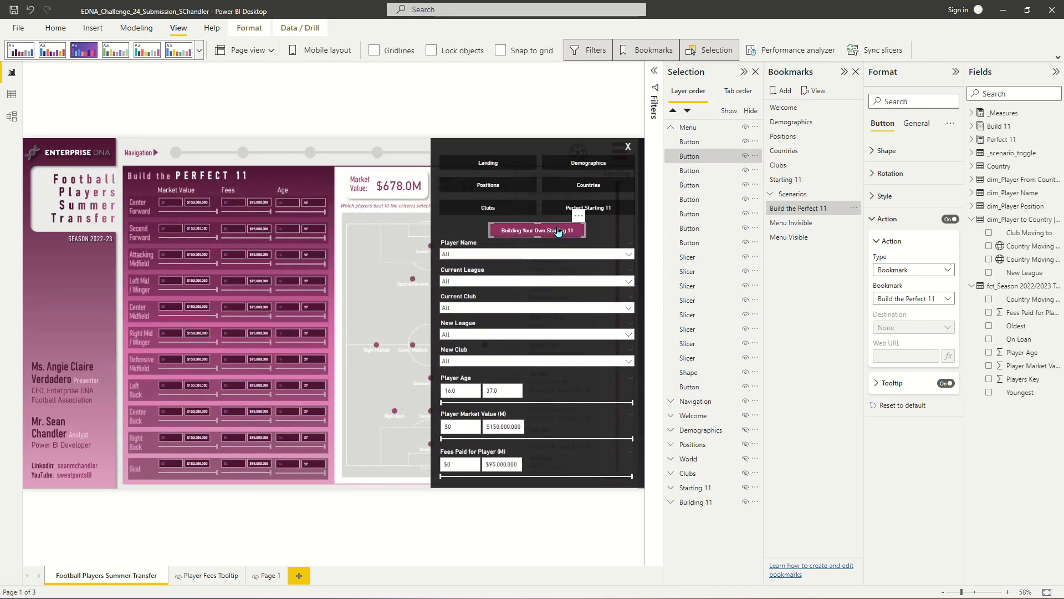
pyautogui.keyDown('ctrl'); pyautogui.click(496, 164); pyautogui.keyUp('ctrl')
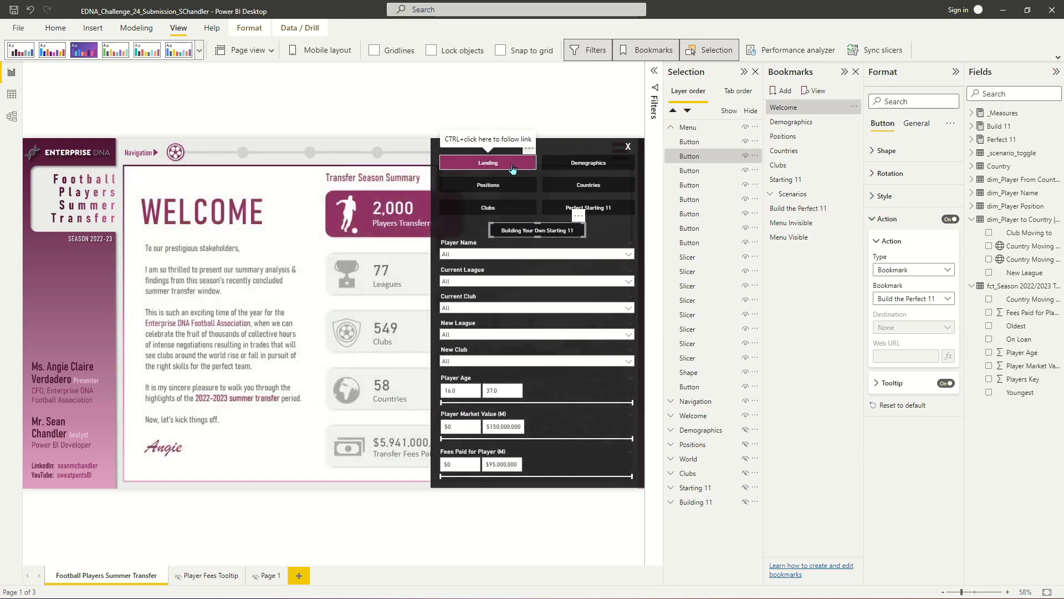
# - Narrow the Player Age slicer to 16–29 in the menu, then close the menu
pyautogui.click(558, 254)
pyautogui.click(557, 256)
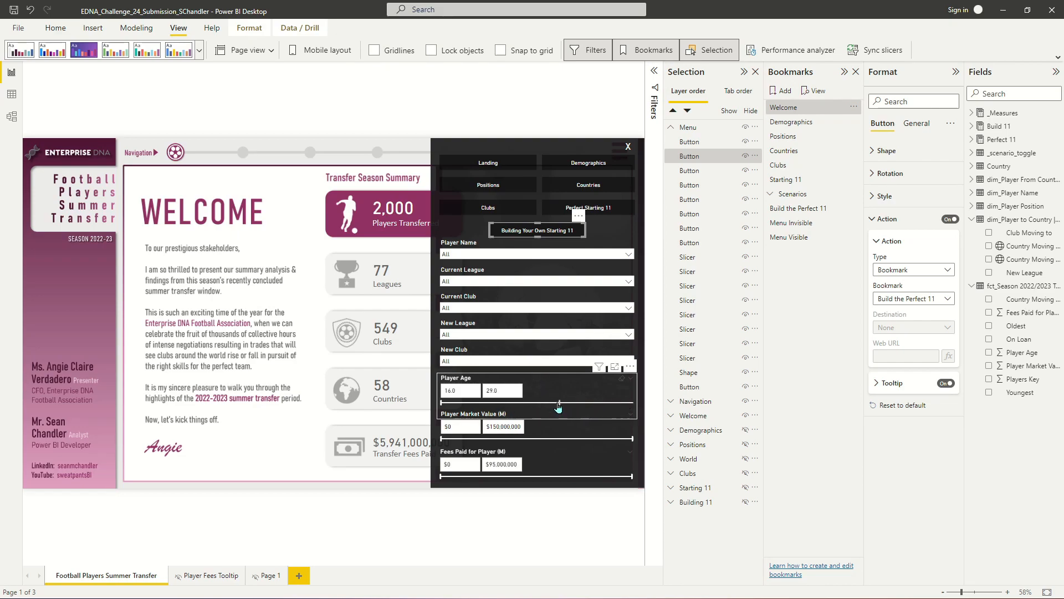
pyautogui.click(561, 404)
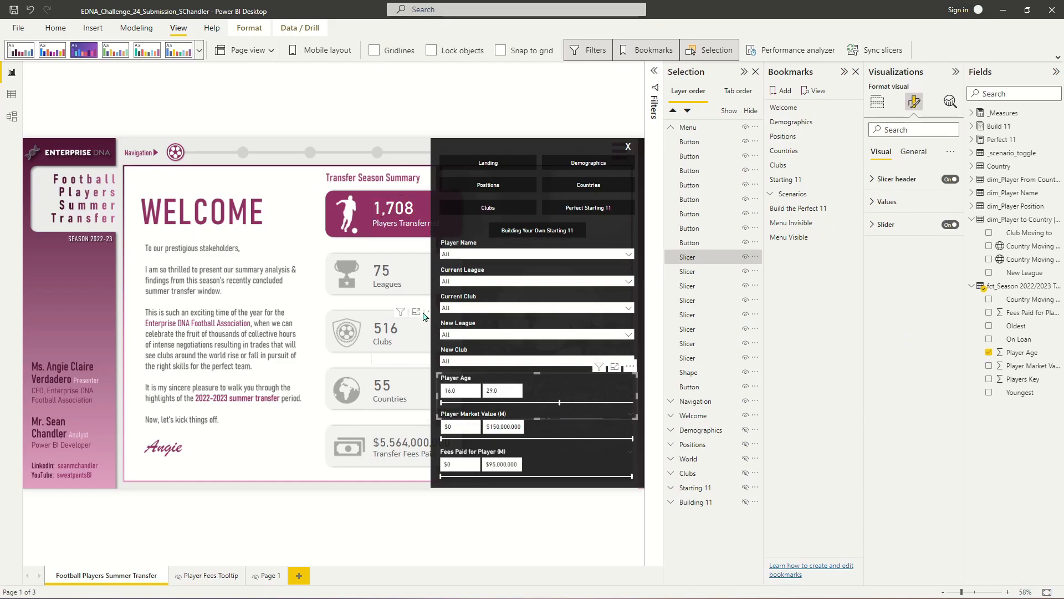
pyautogui.keyDown('ctrl'); pyautogui.click(628, 147); pyautogui.keyUp('ctrl')
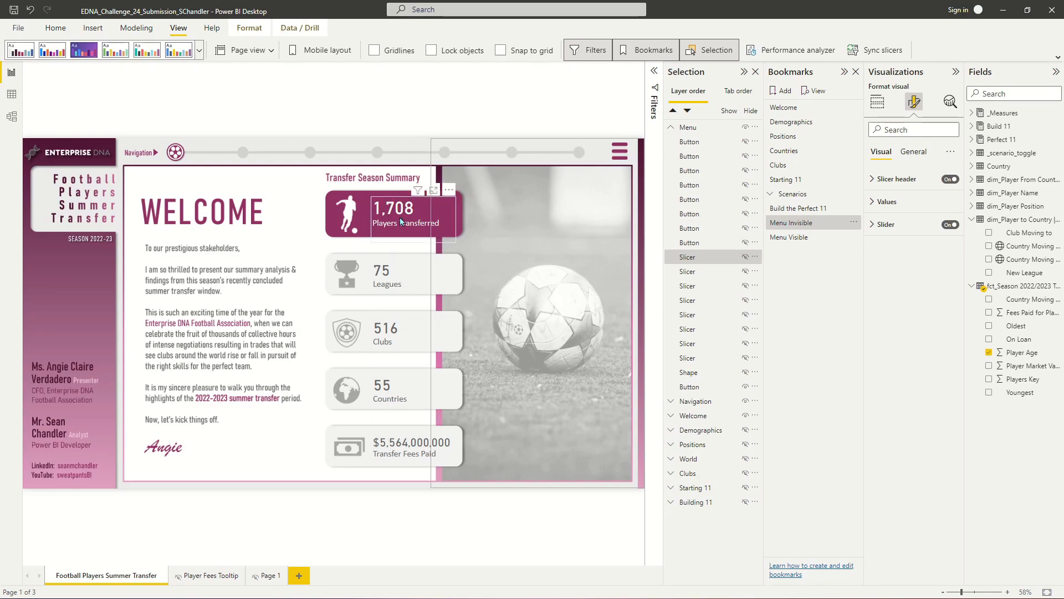
# - Open the menu, clear the Player Age slicer selection, and close the menu again
pyautogui.keyDown('ctrl'); pyautogui.click(613, 155); pyautogui.keyUp('ctrl')
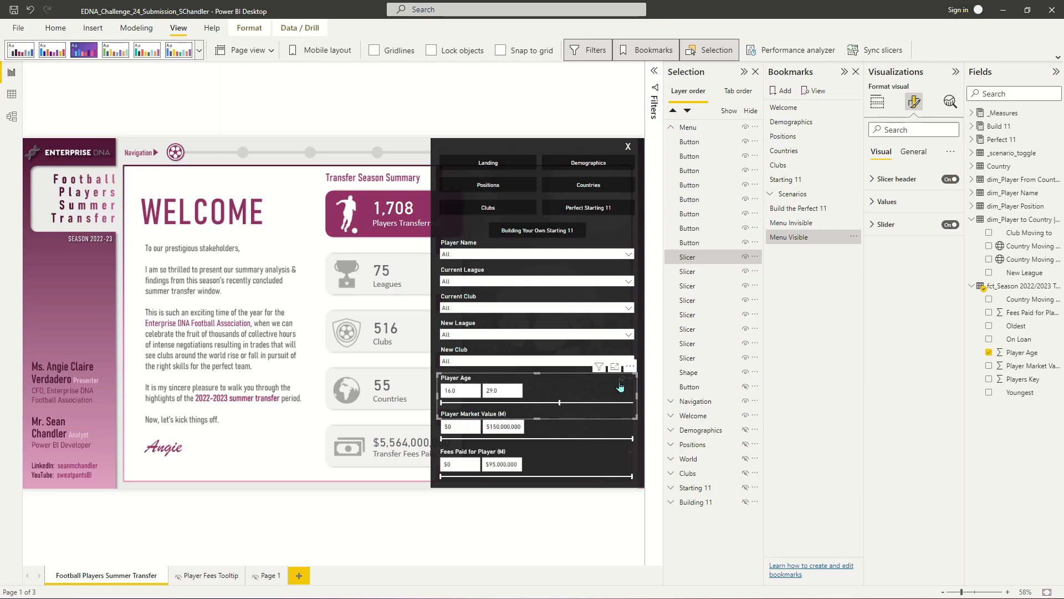
pyautogui.click(624, 382)
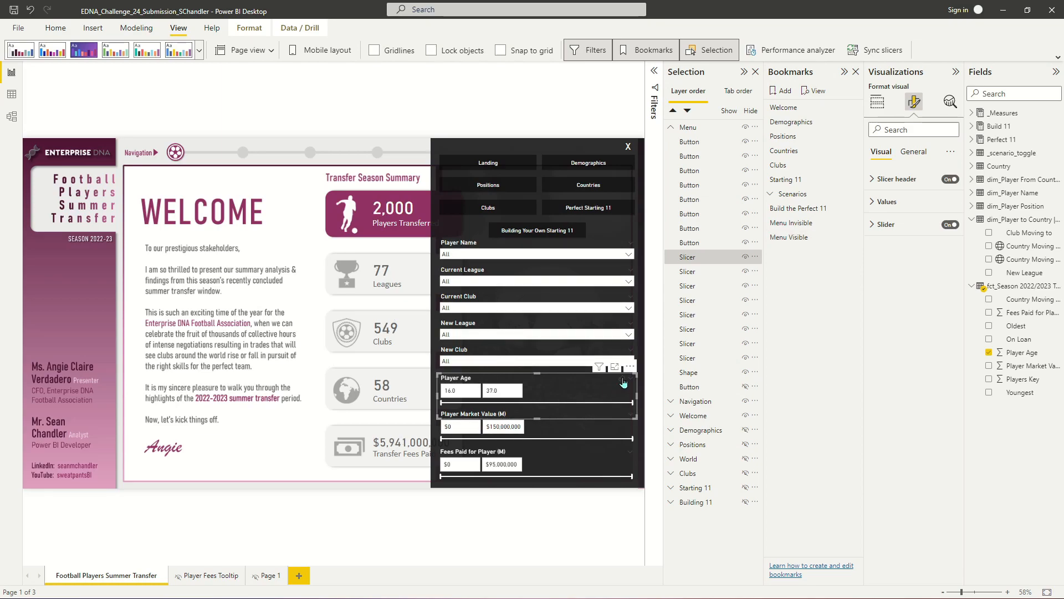
pyautogui.keyDown('ctrl'); pyautogui.click(628, 147); pyautogui.keyUp('ctrl')
pyautogui.click(589, 80)
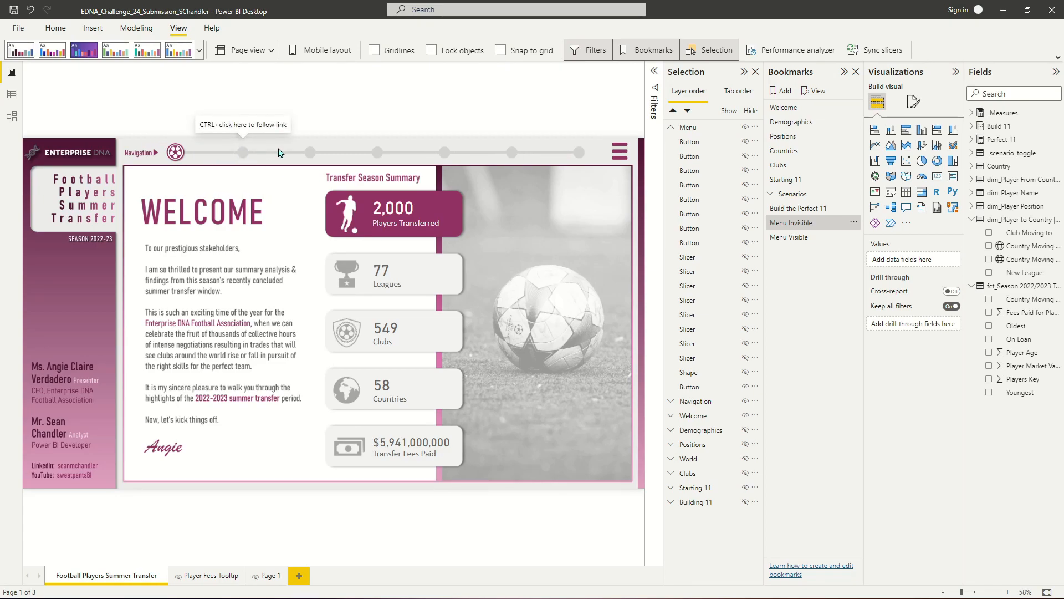
# - Open the menu, jump to the Clubs page with its navigation button, and close the menu
pyautogui.keyDown('ctrl'); pyautogui.click(621, 152); pyautogui.keyUp('ctrl')
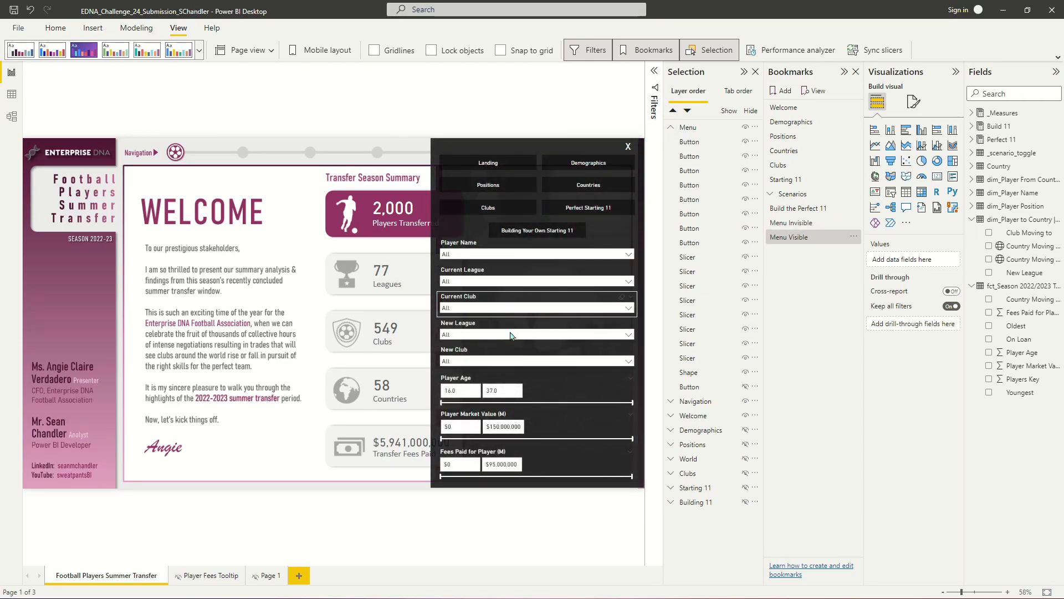
pyautogui.keyDown('ctrl'); pyautogui.click(490, 209); pyautogui.keyUp('ctrl')
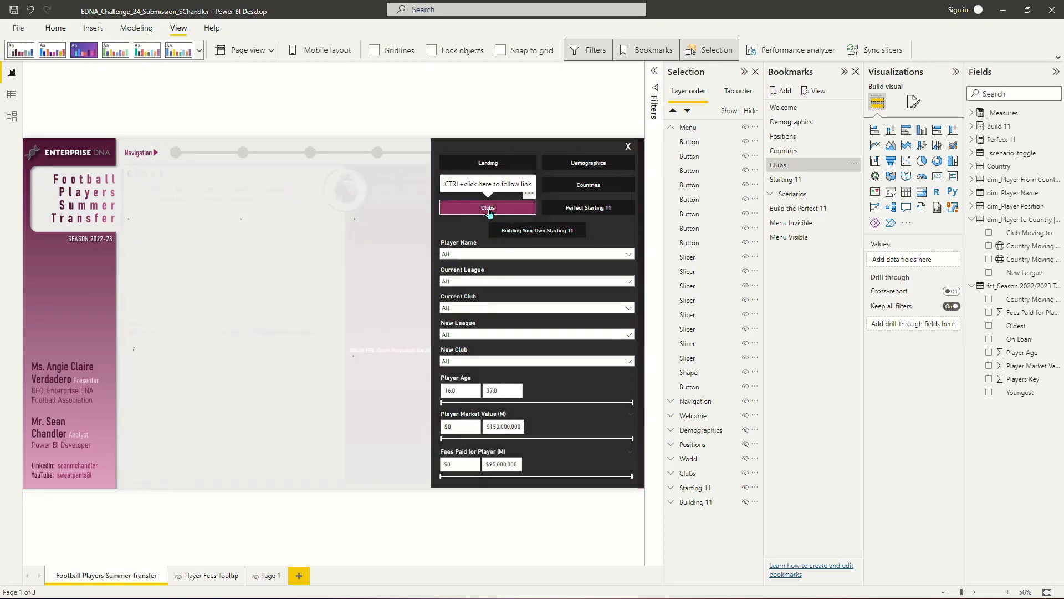
pyautogui.keyDown('ctrl'); pyautogui.click(628, 146); pyautogui.keyUp('ctrl')
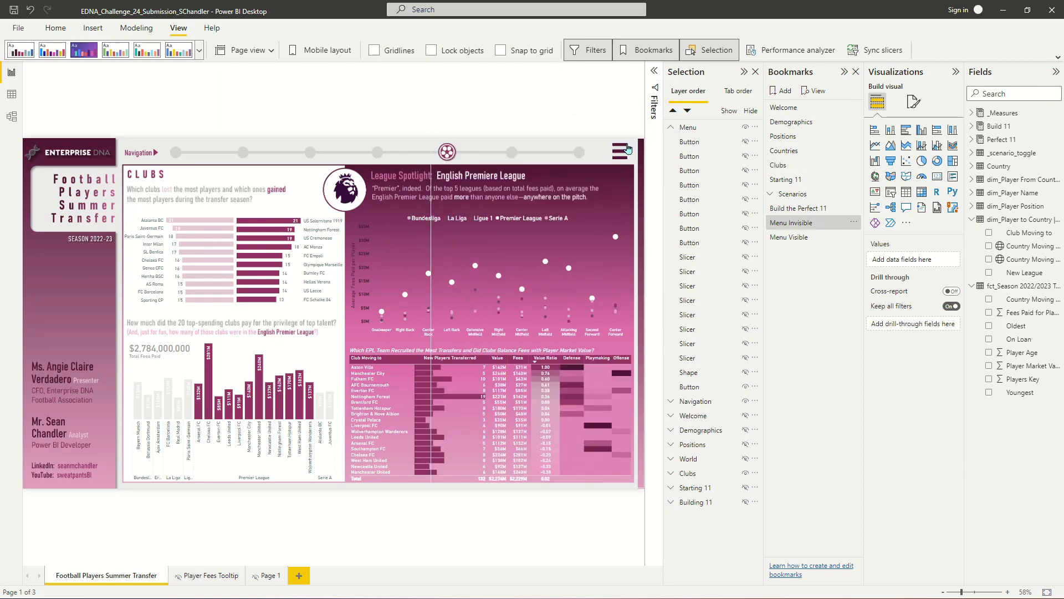